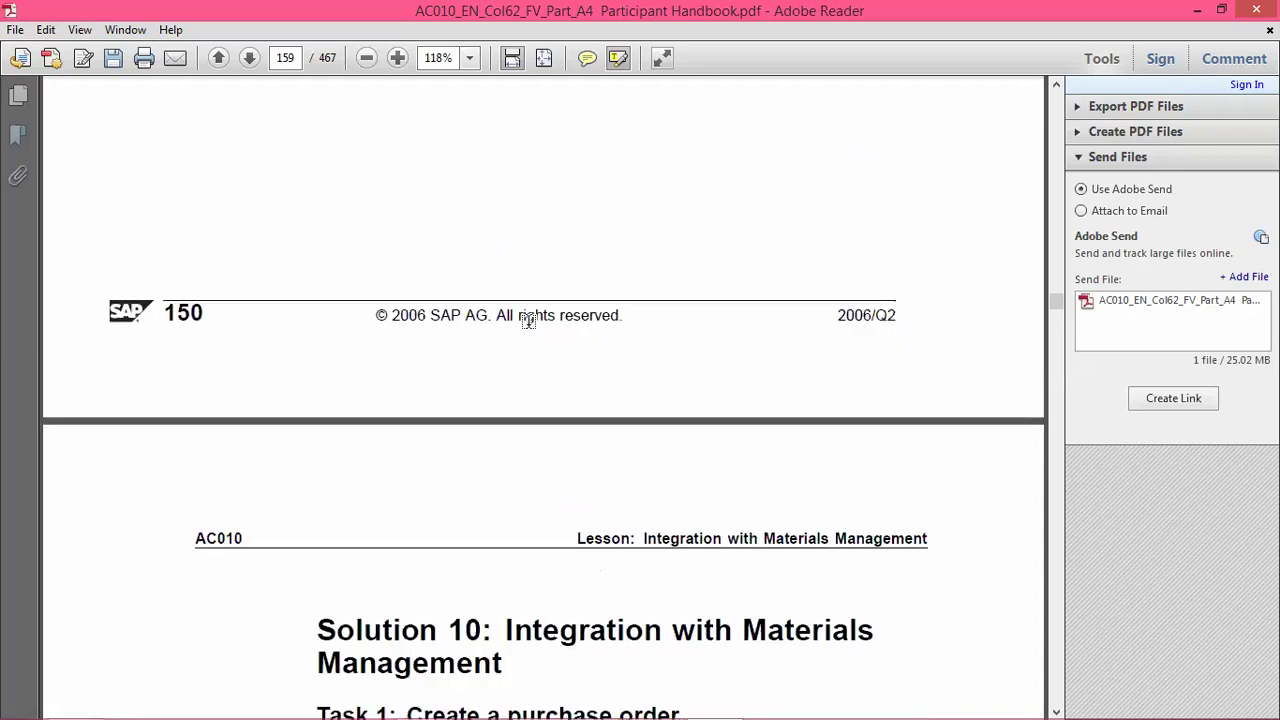
Highlight the key purchase order details in Task 1: 50P flat screens, EUR 550, the plant number and material warehouse (0001)
scroll(524, 310, "down", 4)
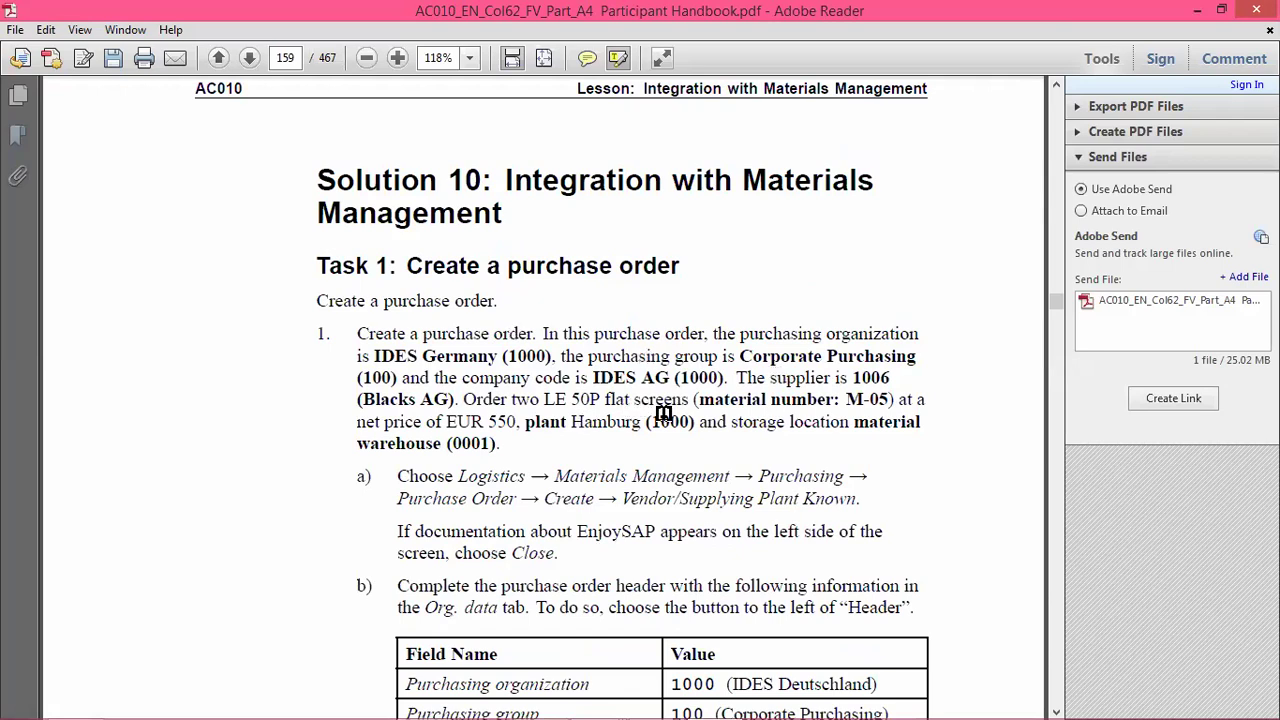
left_click_drag(570, 399, 688, 399)
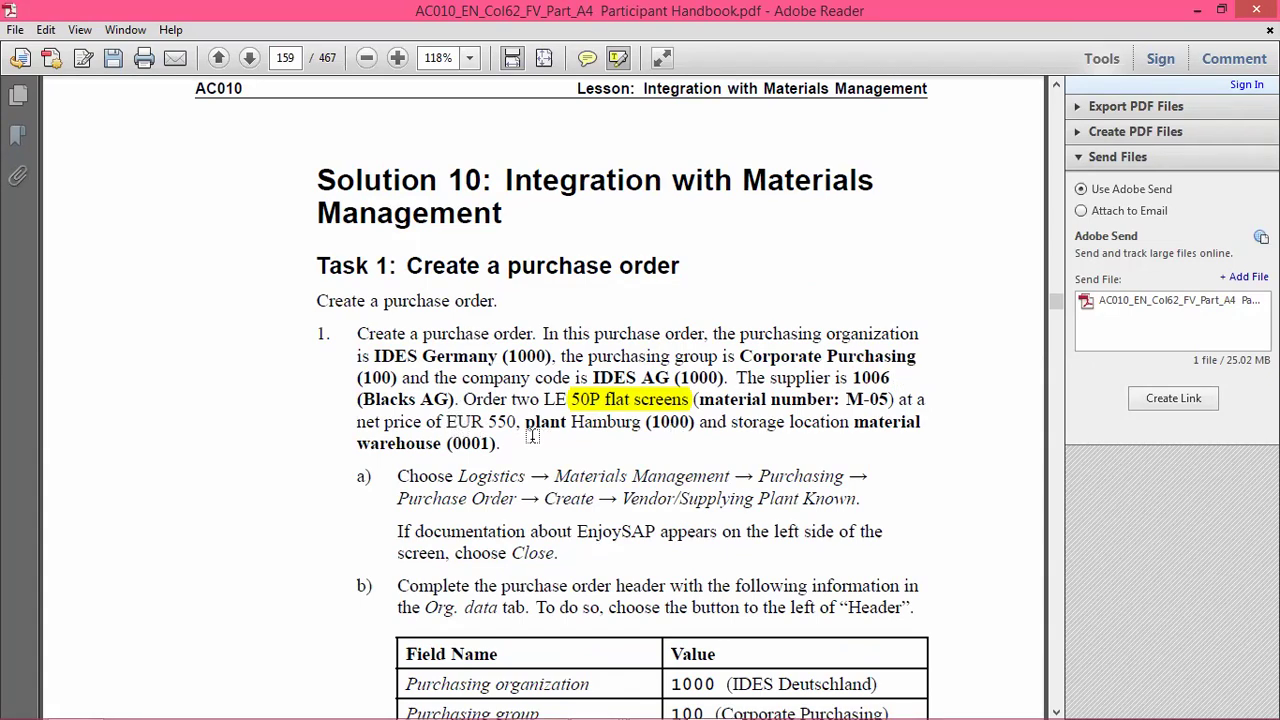
left_click_drag(447, 421, 521, 421)
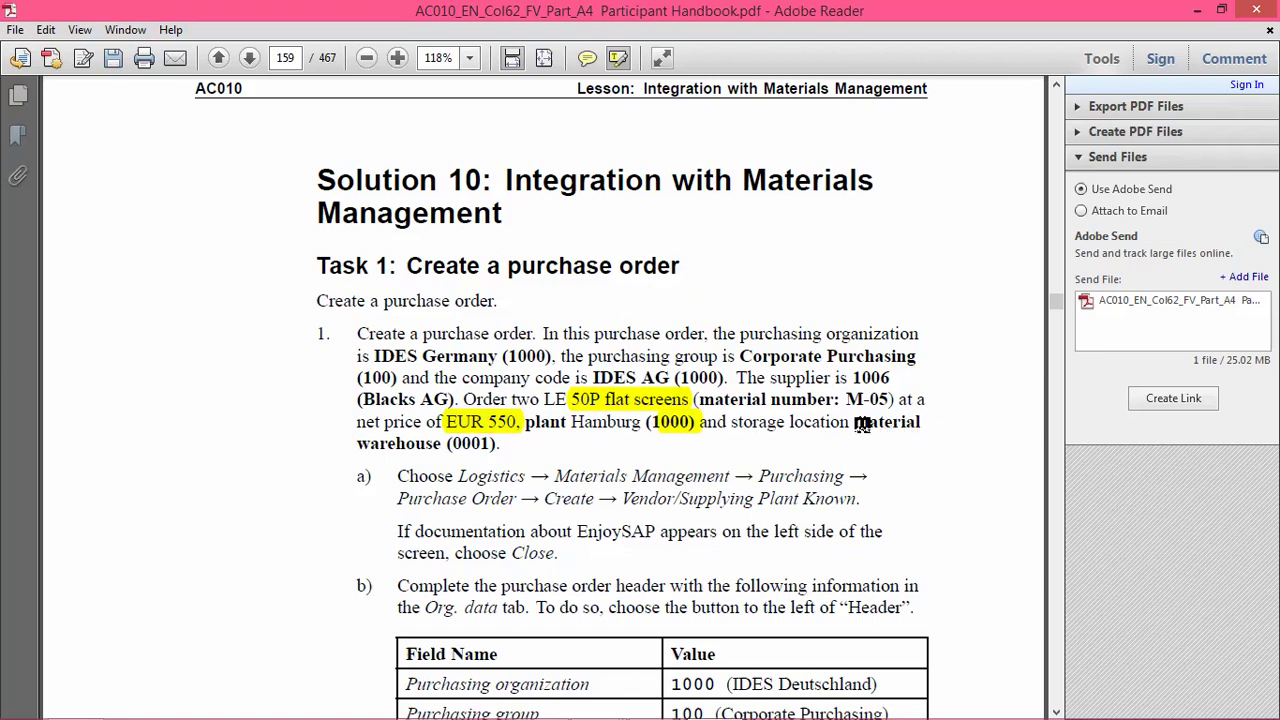
mouse_move(889, 433)
left_mouse_down()
mouse_move(735, 452)
mouse_move(505, 438)
mouse_move(508, 448)
left_mouse_up()
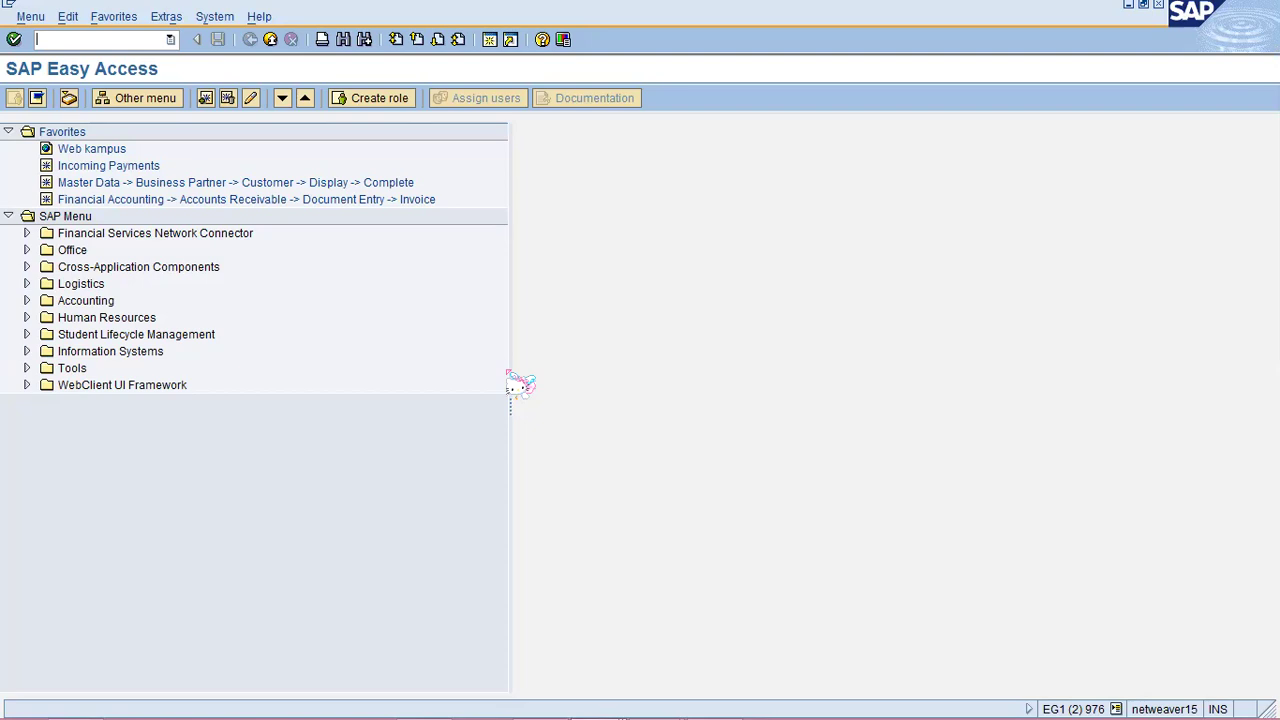
Switch to SAP and open purchase order creation for a known vendor or supplying plant within Logistics purchasing
double_click(40, 285)
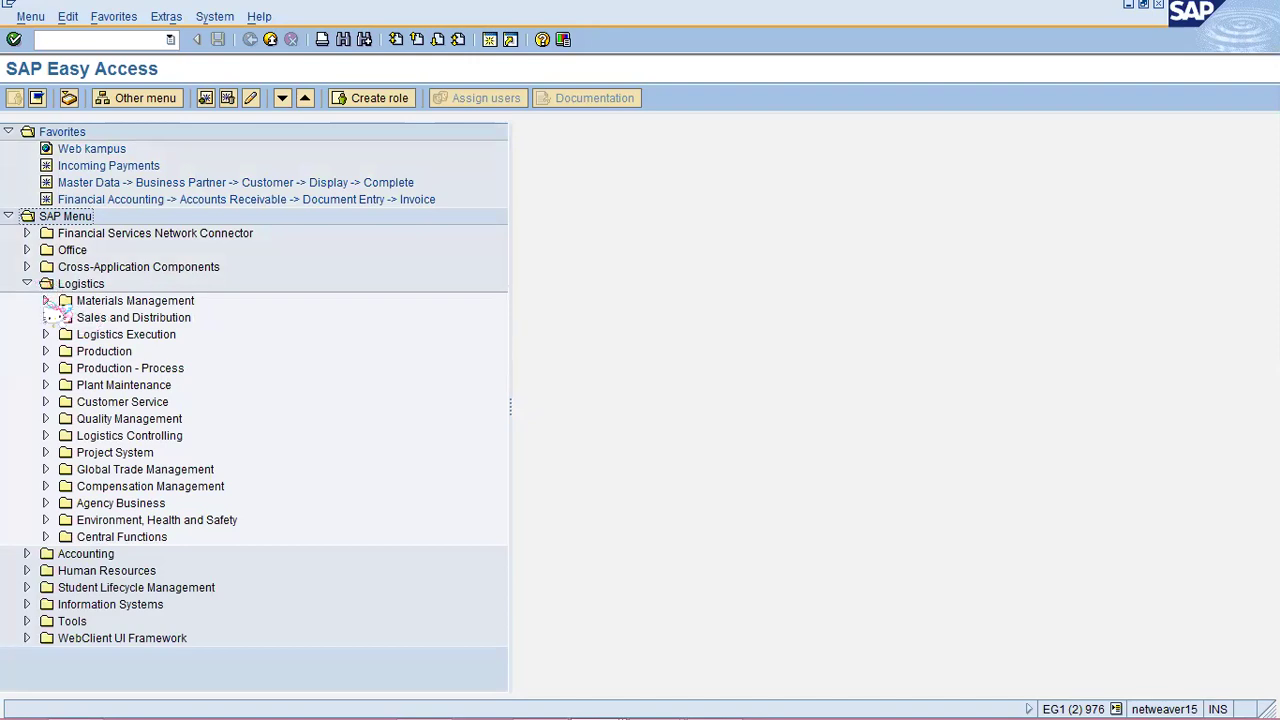
left_click(46, 303)
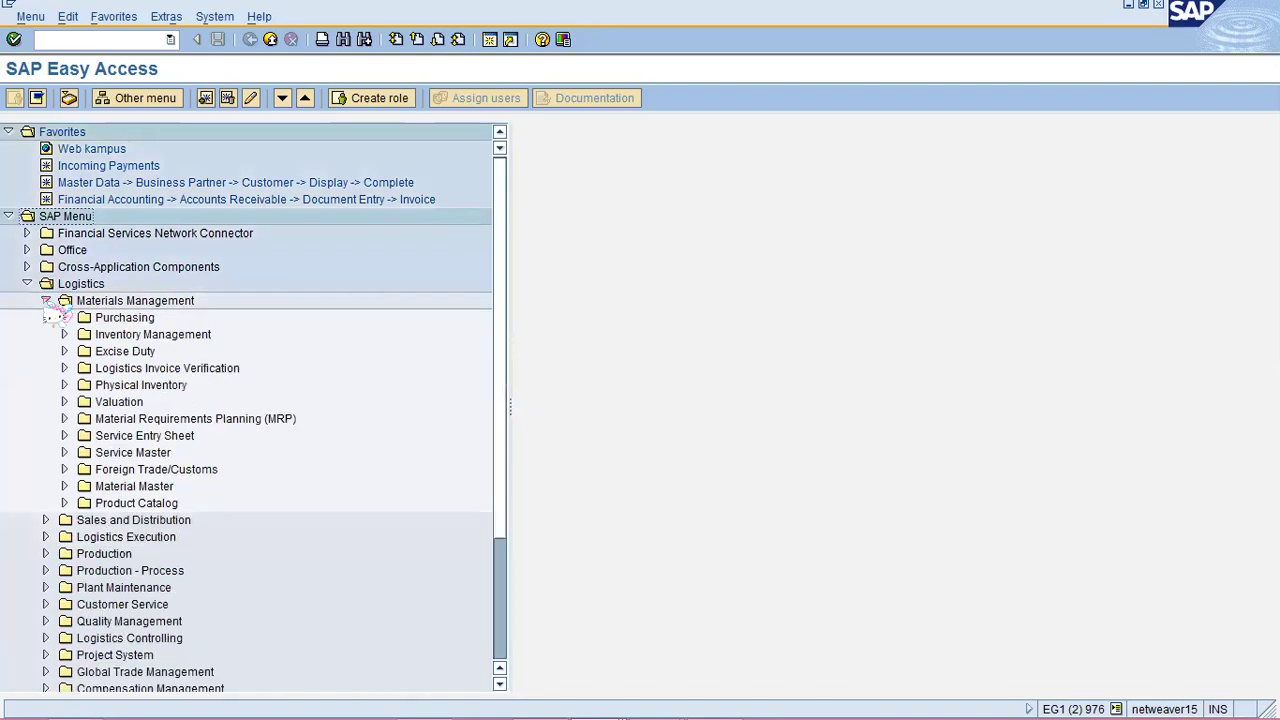
left_click(64, 317)
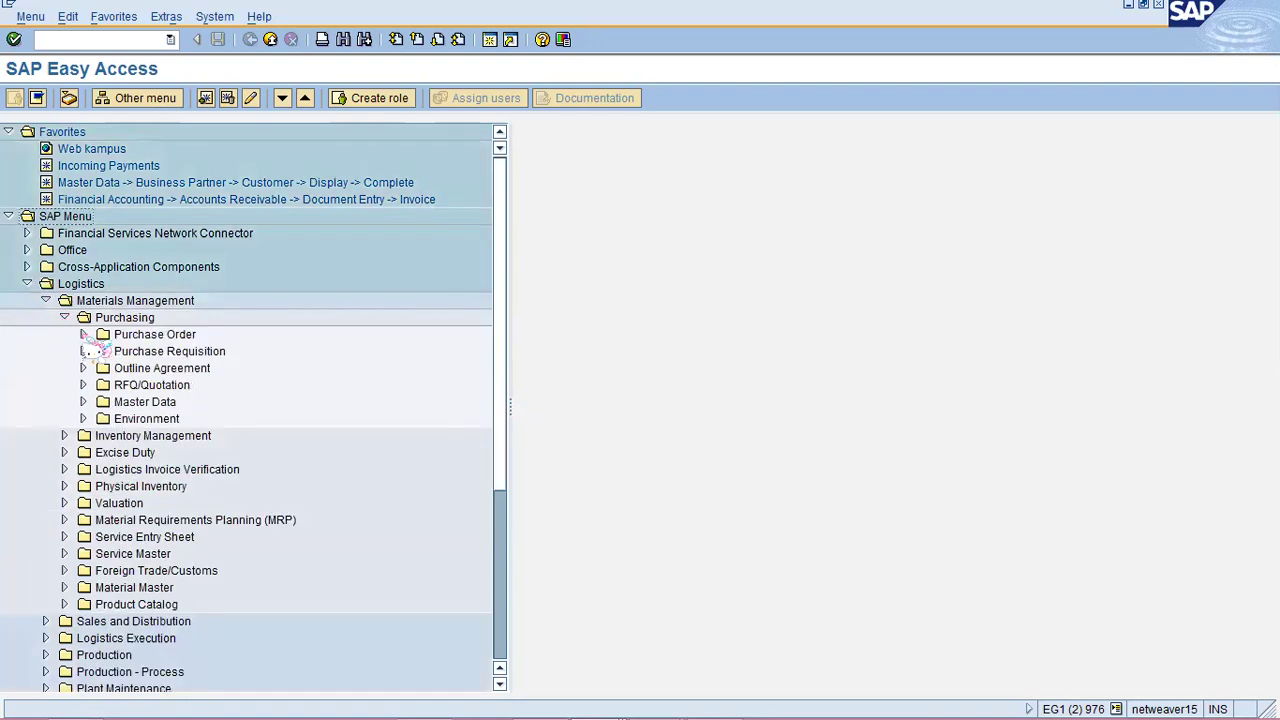
left_click(84, 335)
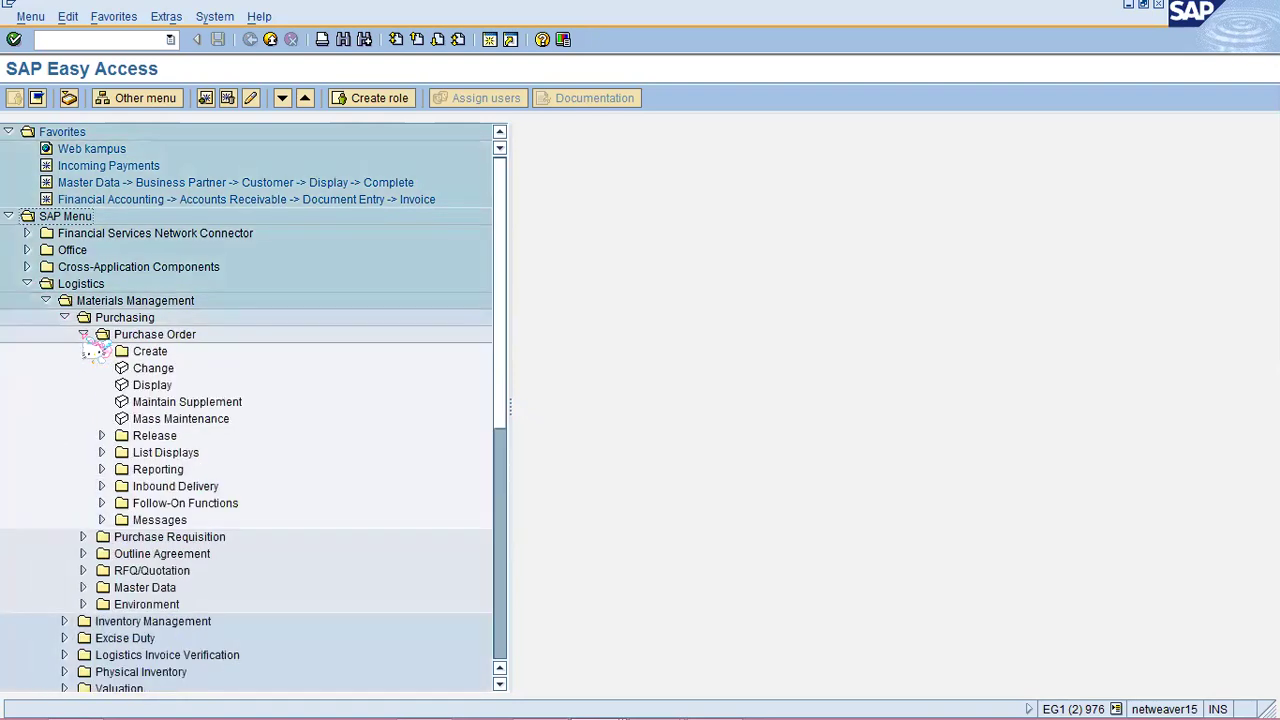
left_click(102, 351)
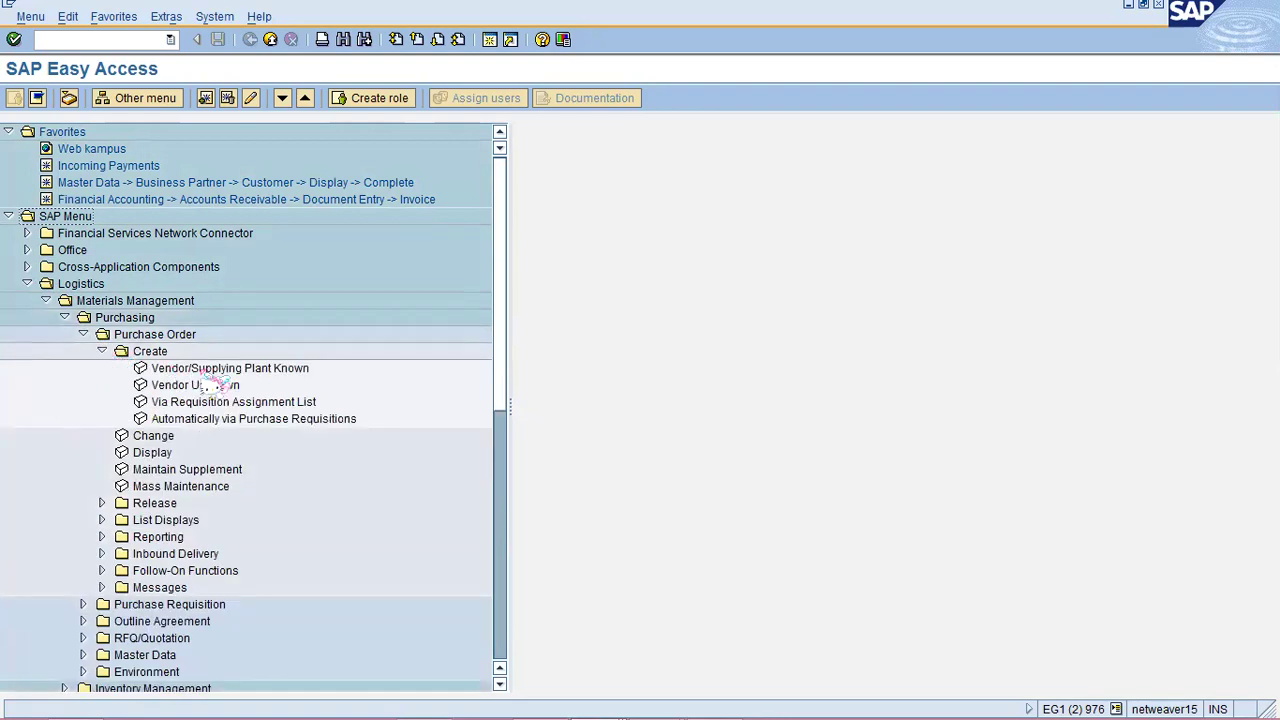
left_click(302, 375)
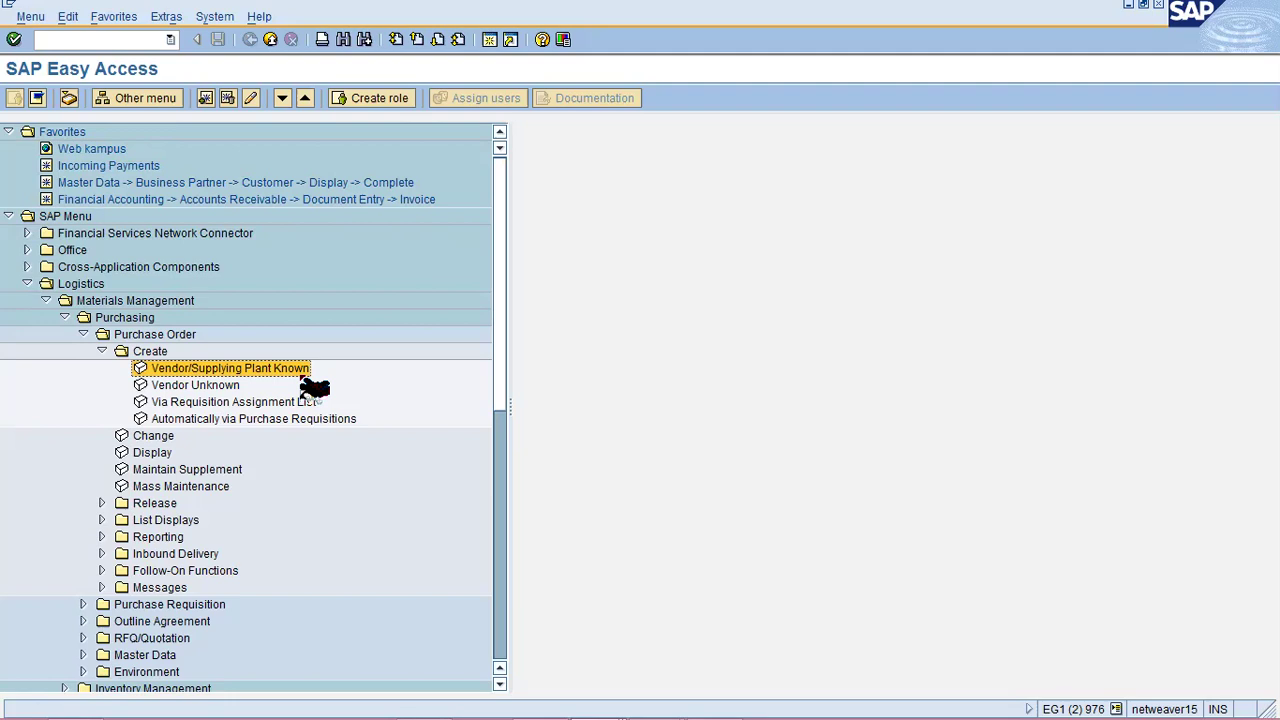
double_click(301, 378)
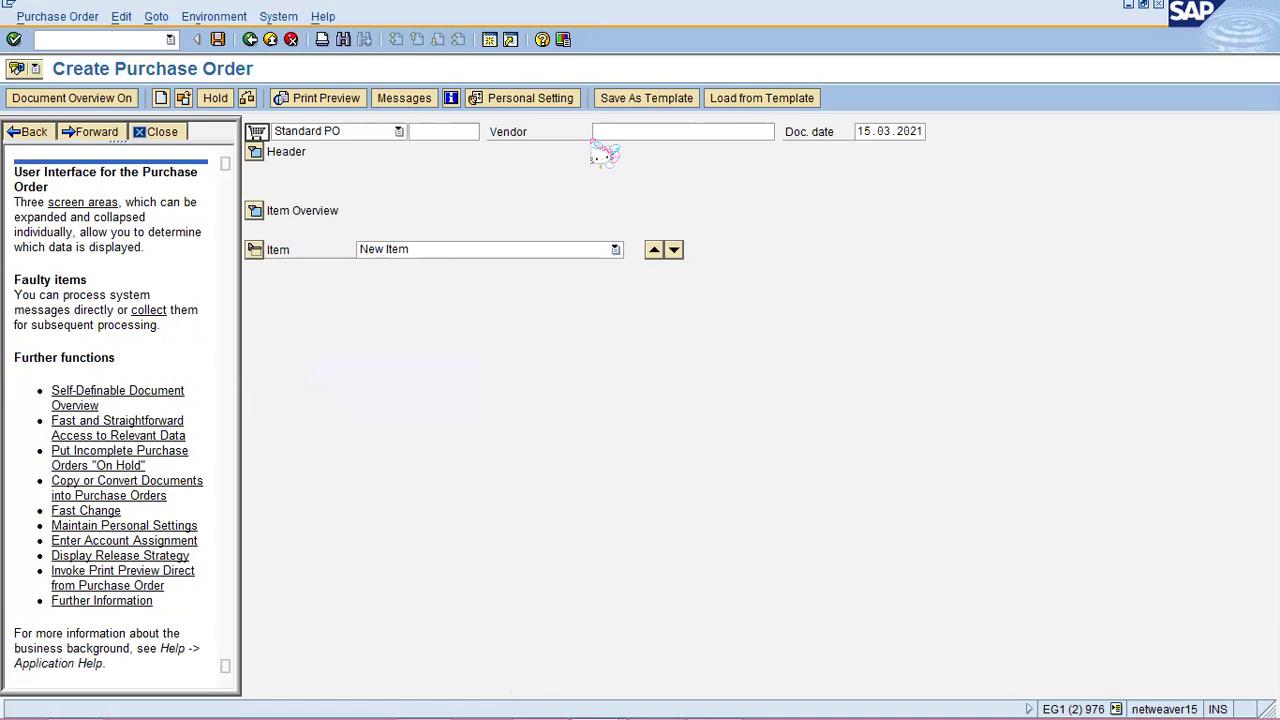
Set the purchase order's vendor to 1006 and expand the header details, dismissing any message
left_click(631, 126)
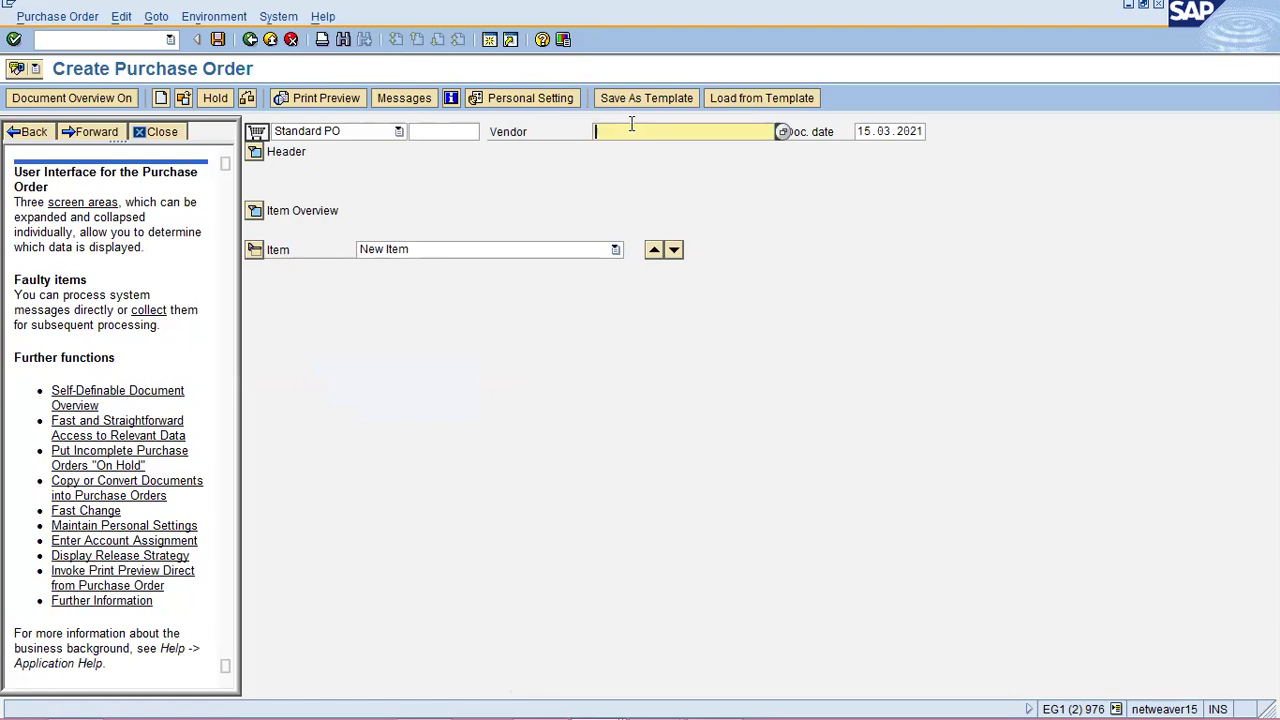
type("1006")
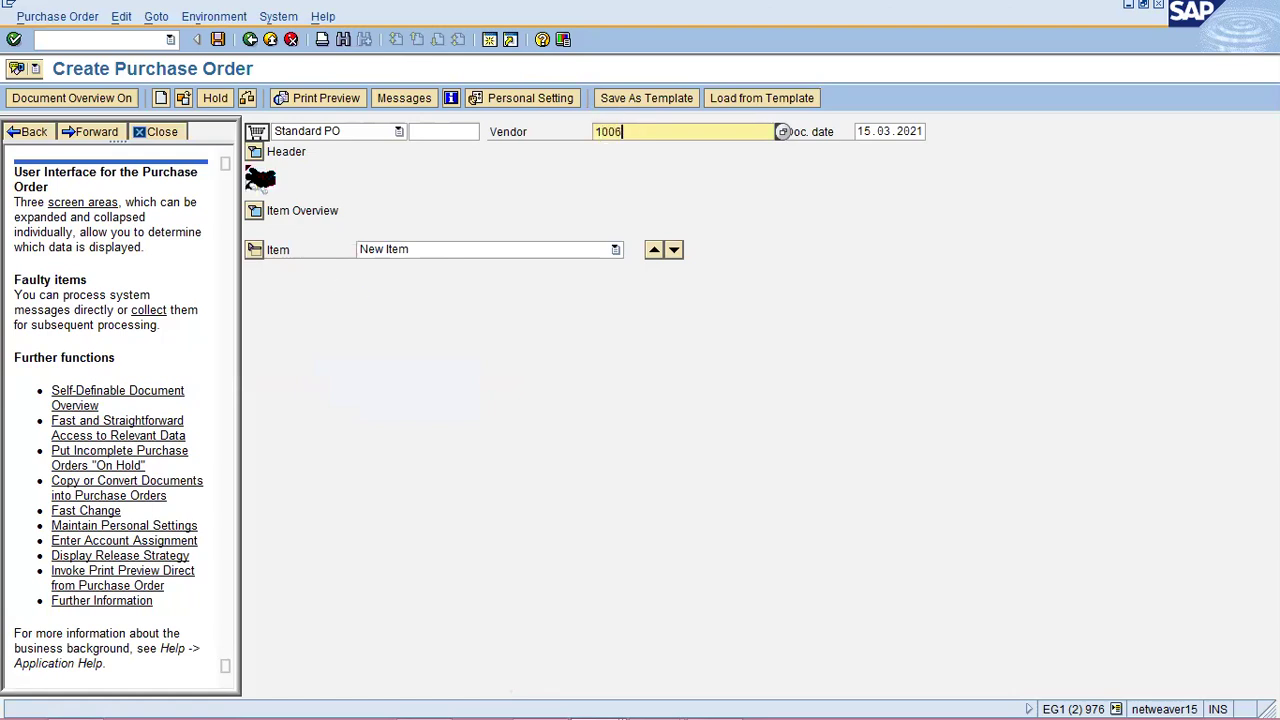
left_click(256, 152)
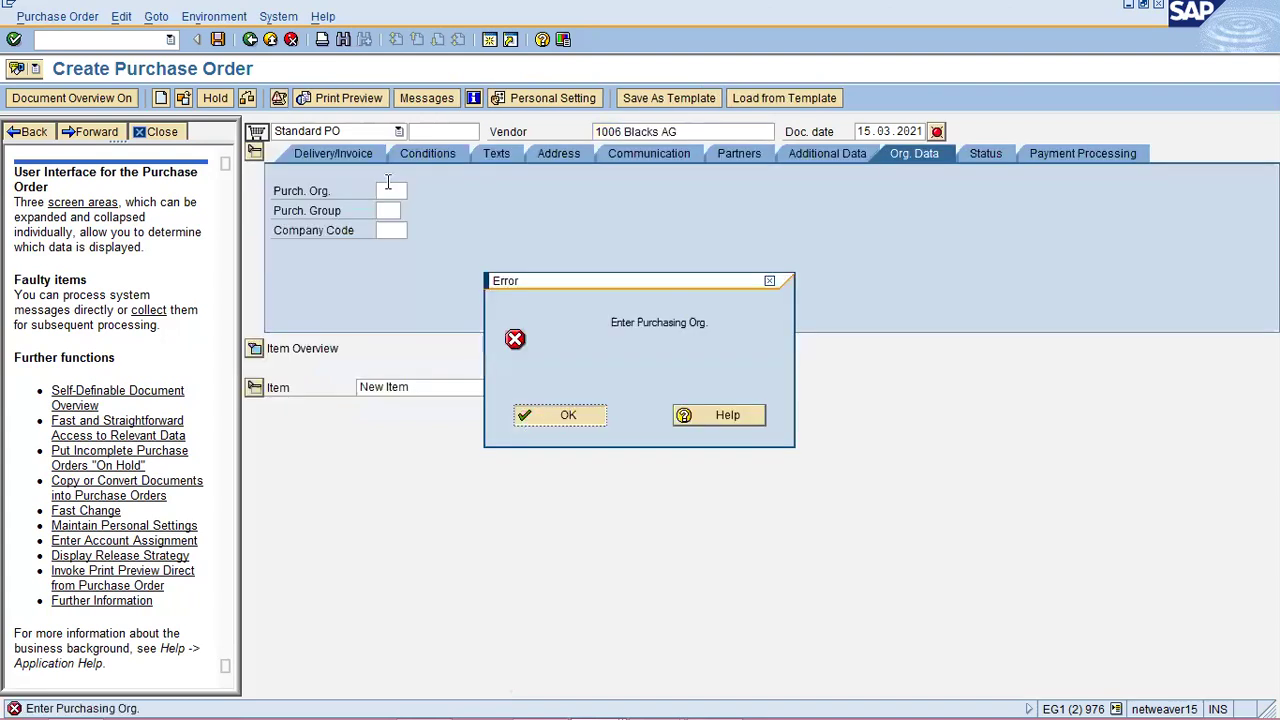
key("Return")
Set the header's purchasing organization to 1000, purchasing group to 100 and company code to 1000
type("10")
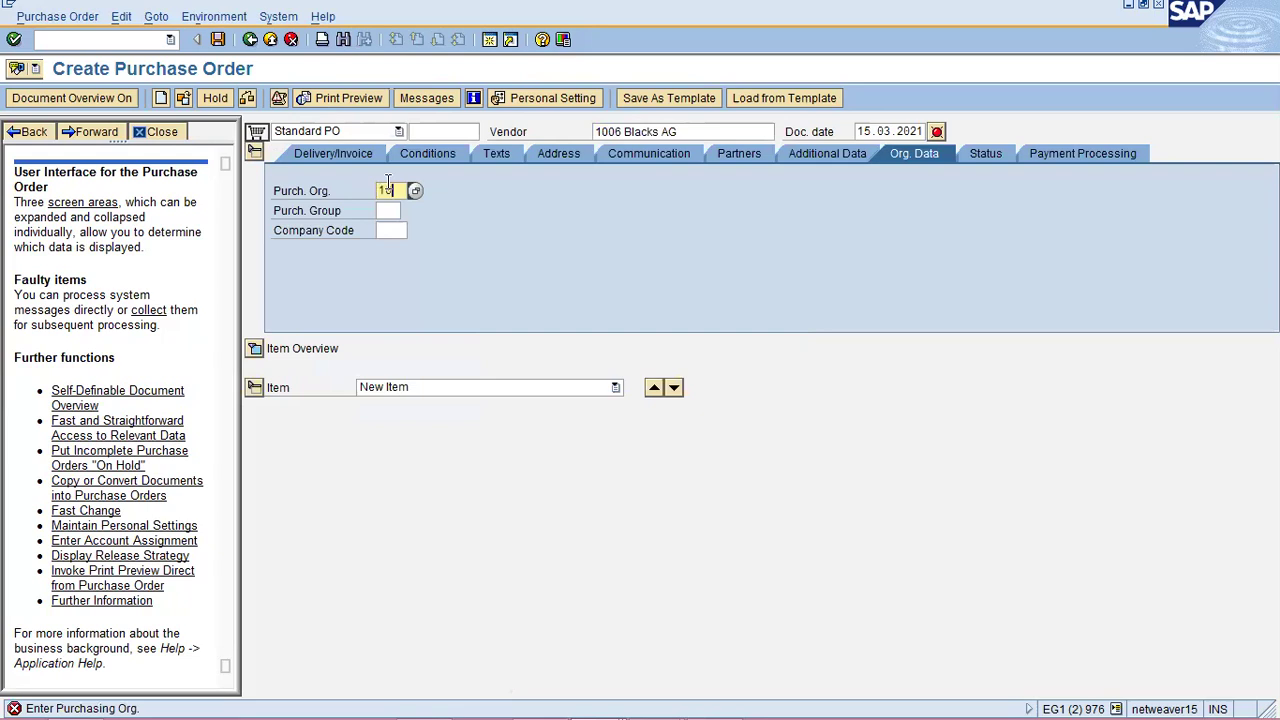
type("00")
left_click(395, 211)
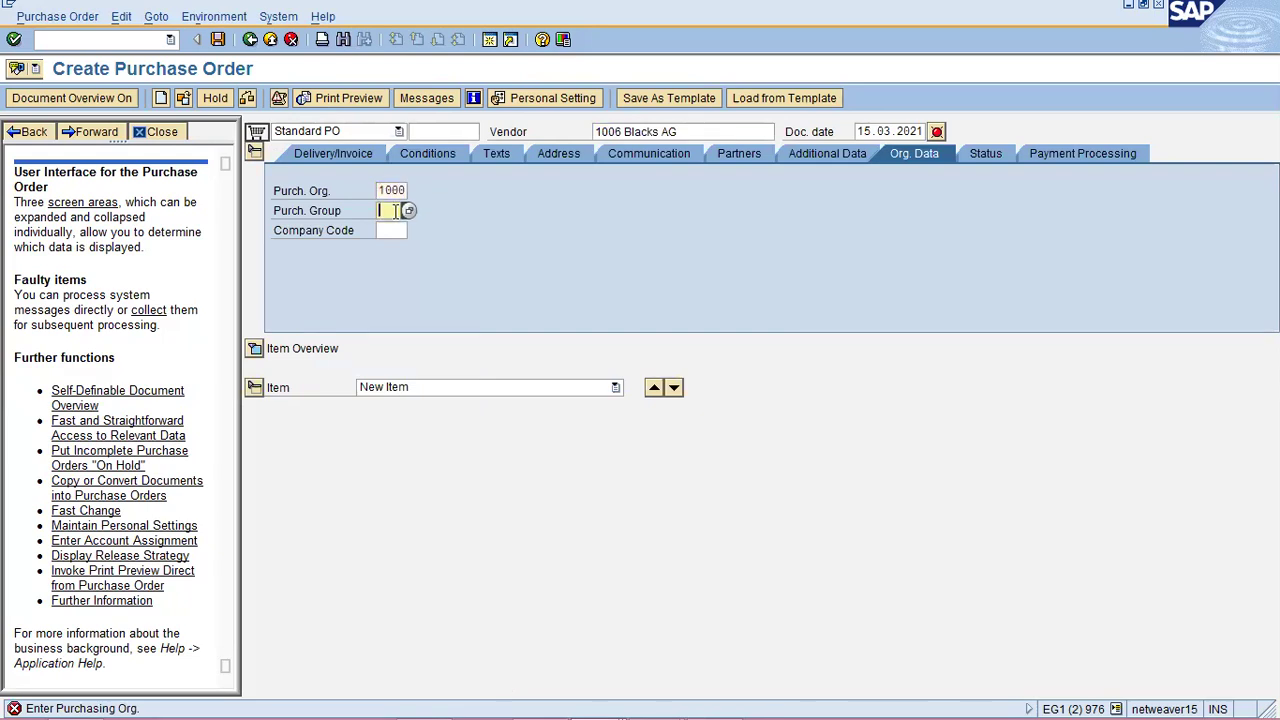
type("100")
left_click(391, 230)
type("1")
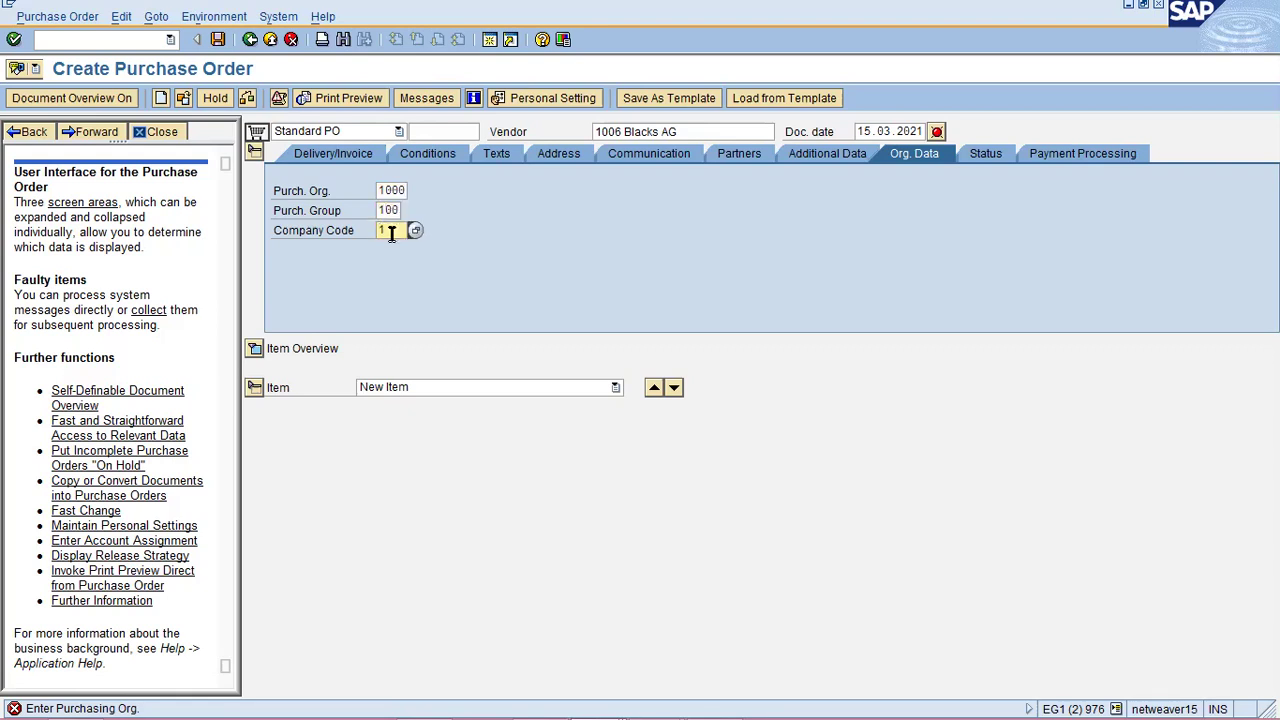
type("000")
key("Return")
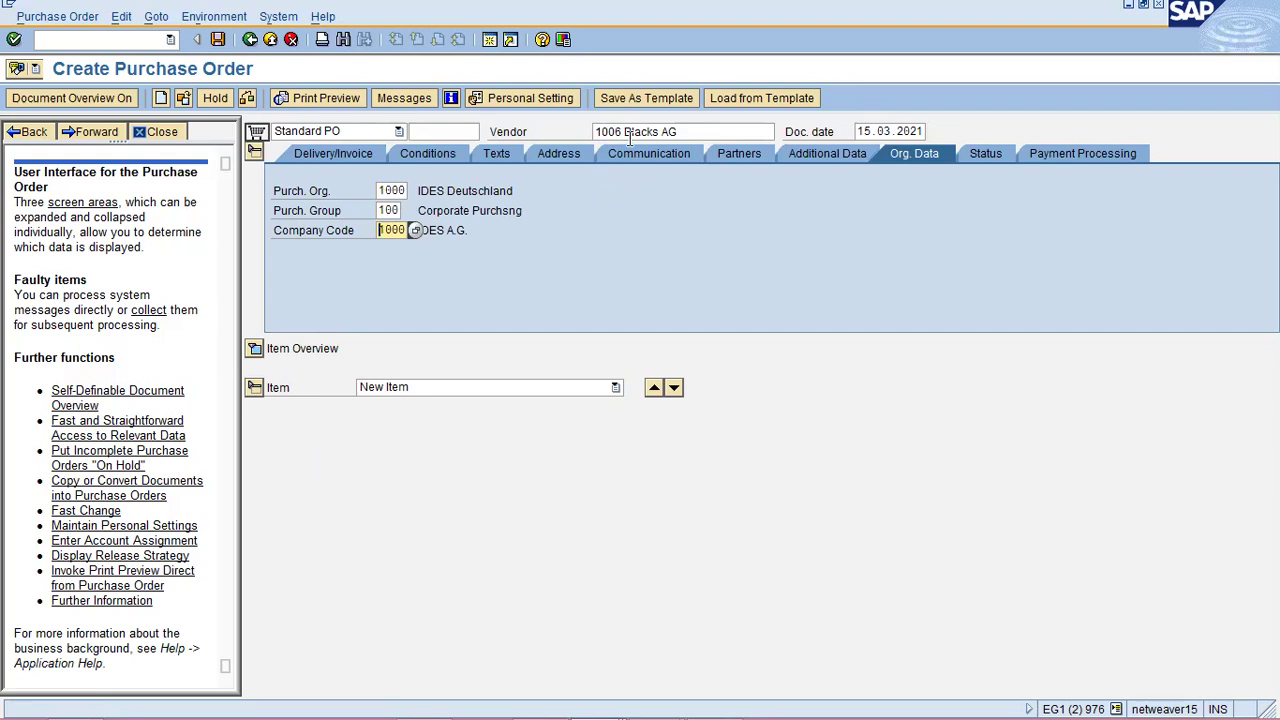
Expand the item overview and enter material m-05c00 in the first item row
left_click(298, 348)
left_click(256, 349)
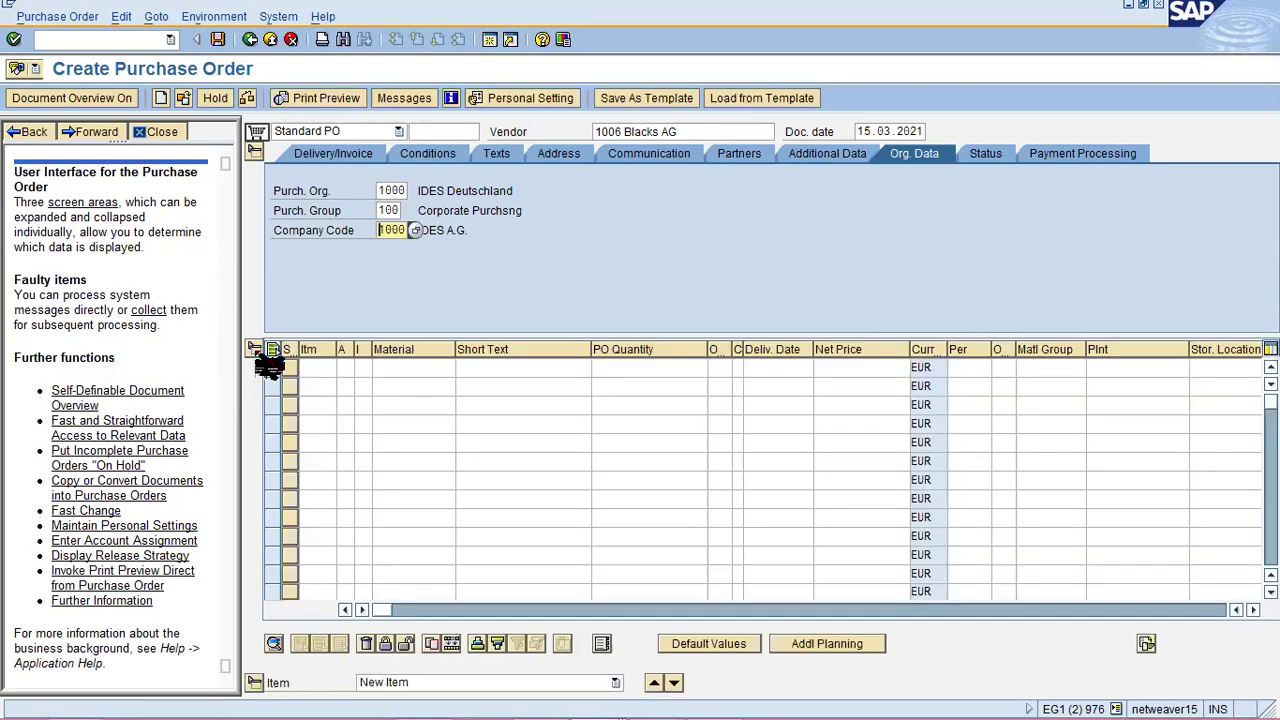
left_click(420, 368)
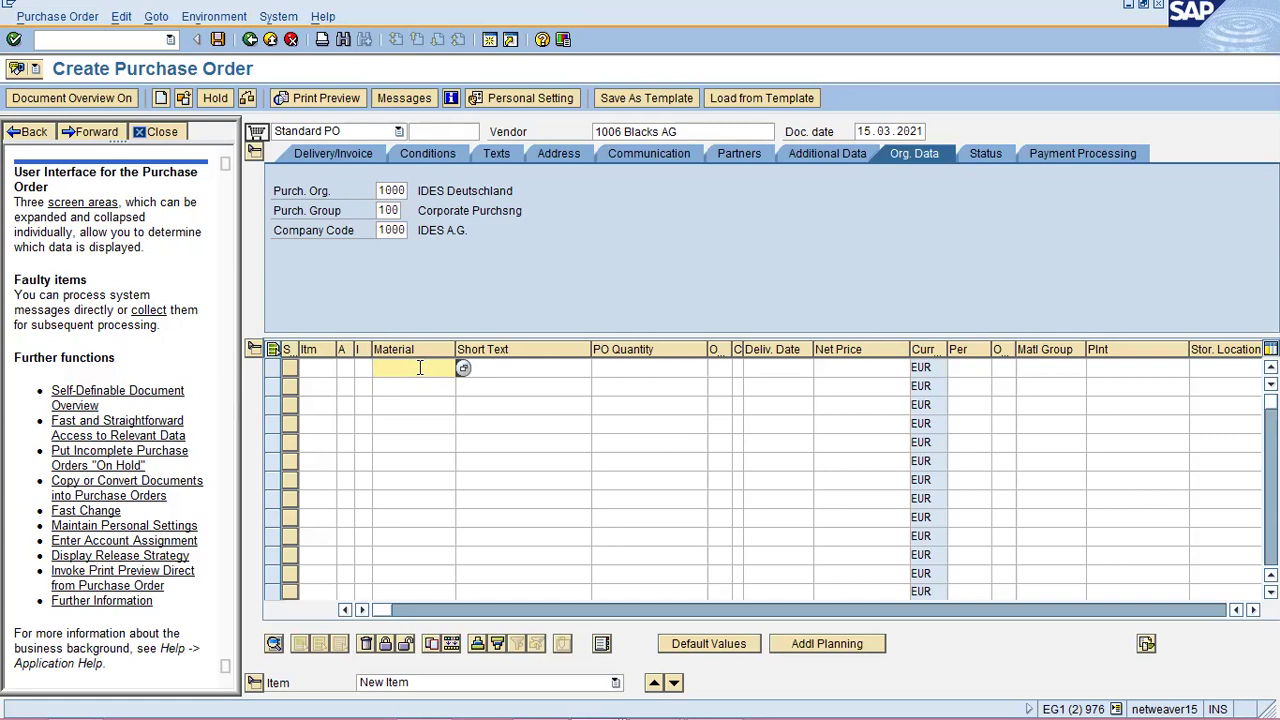
type("m")
type("-0")
type("5")
type("-")
key("BackSpace")
key("BackSpace")
key("BackSpace")
key("BackSpace")
type("-05")
key("BackSpace")
type("c00")
Give the first item a quantity of 2, delivery date 15.03.2021 and net price 550
left_click(643, 367)
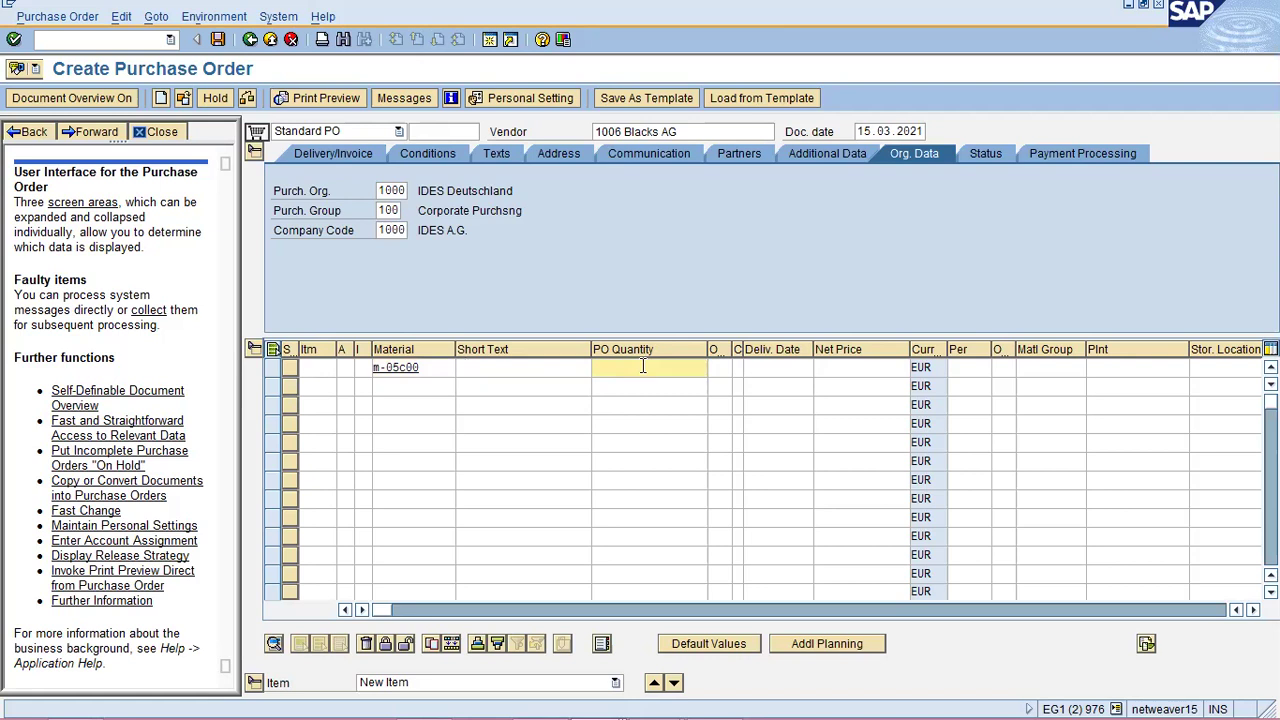
type("2")
left_click(796, 367)
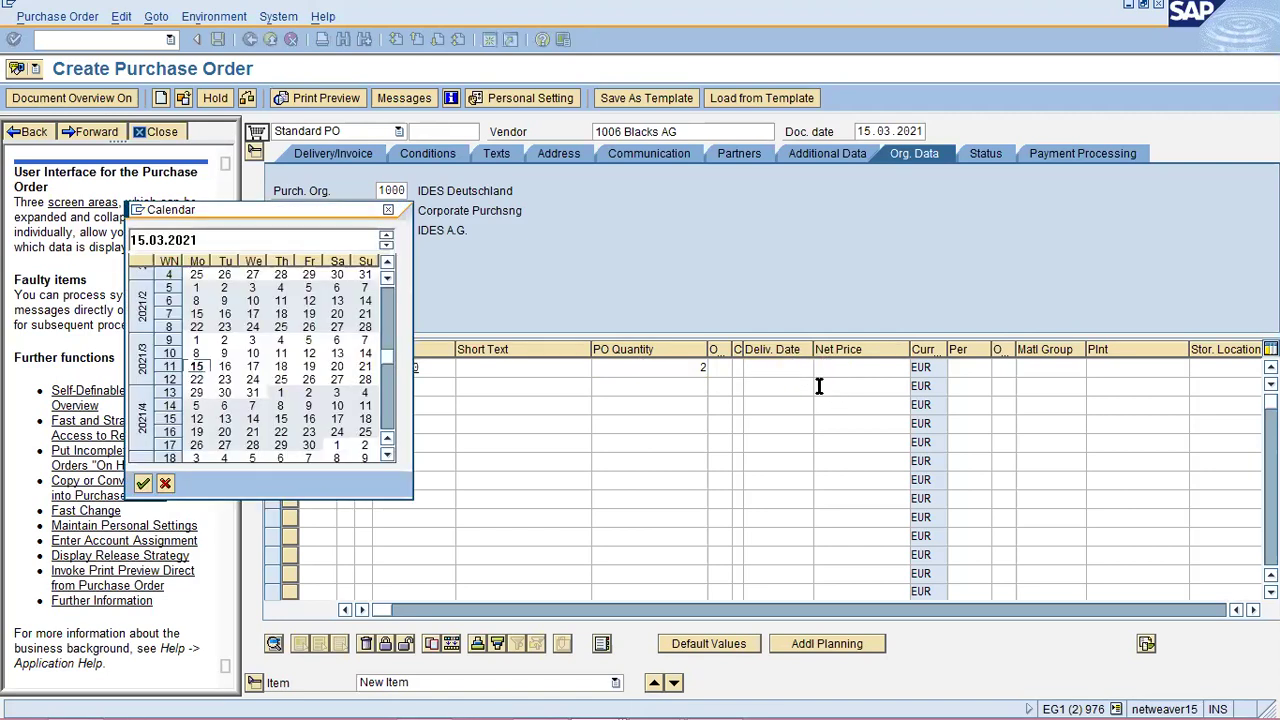
left_click(885, 369)
type("550")
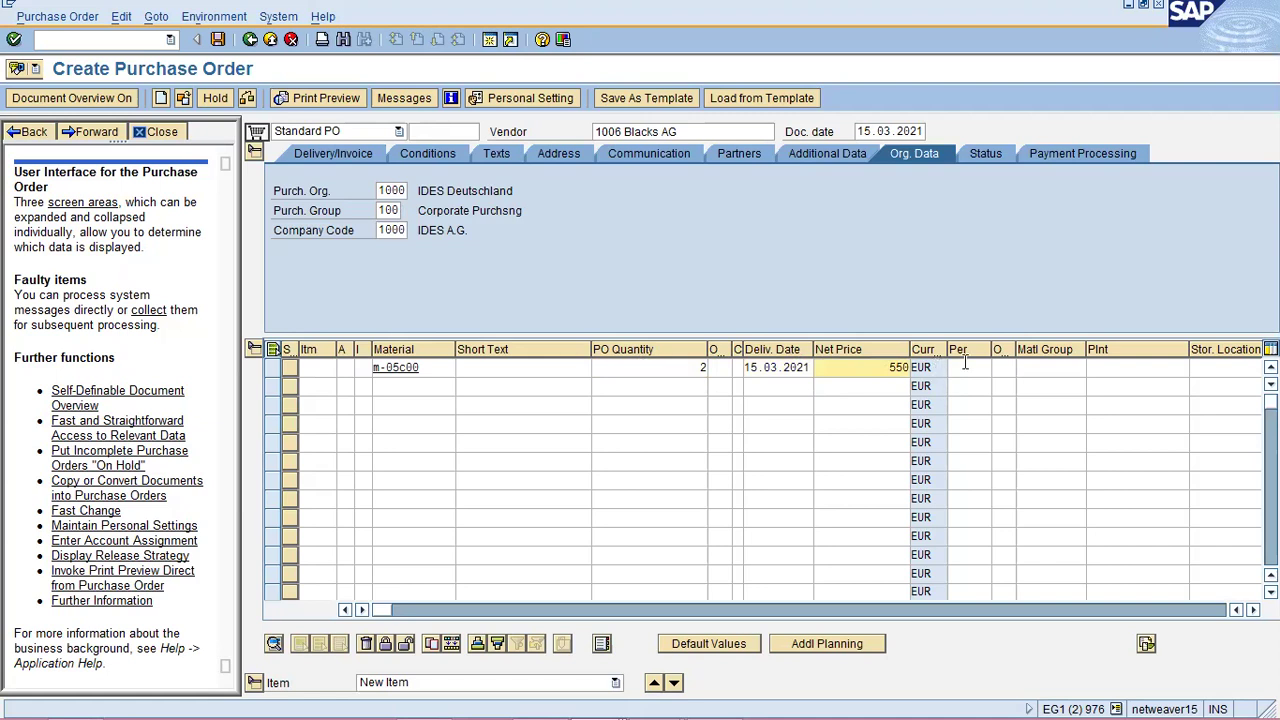
Assign the item to plant 1000 and storage location 0001, then validate it and accept the delivery date warning
left_click(1141, 365)
type("1")
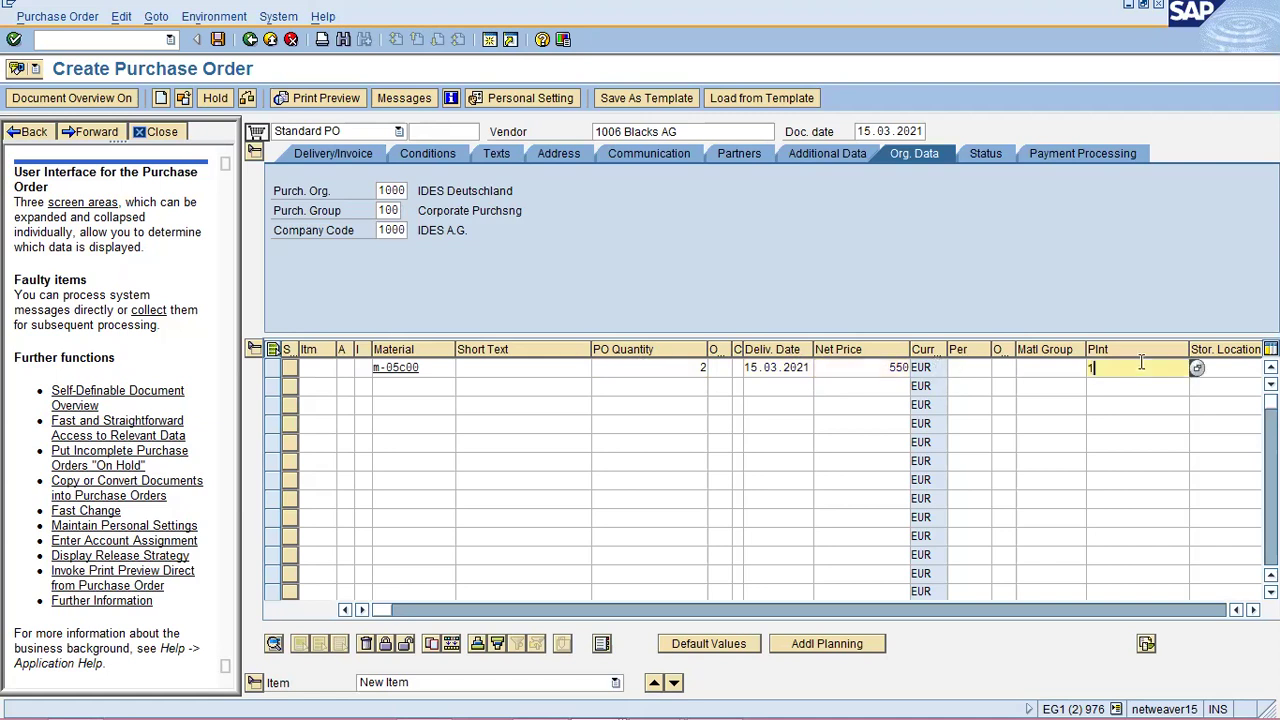
type("000")
left_click(1253, 609)
key("Tab")
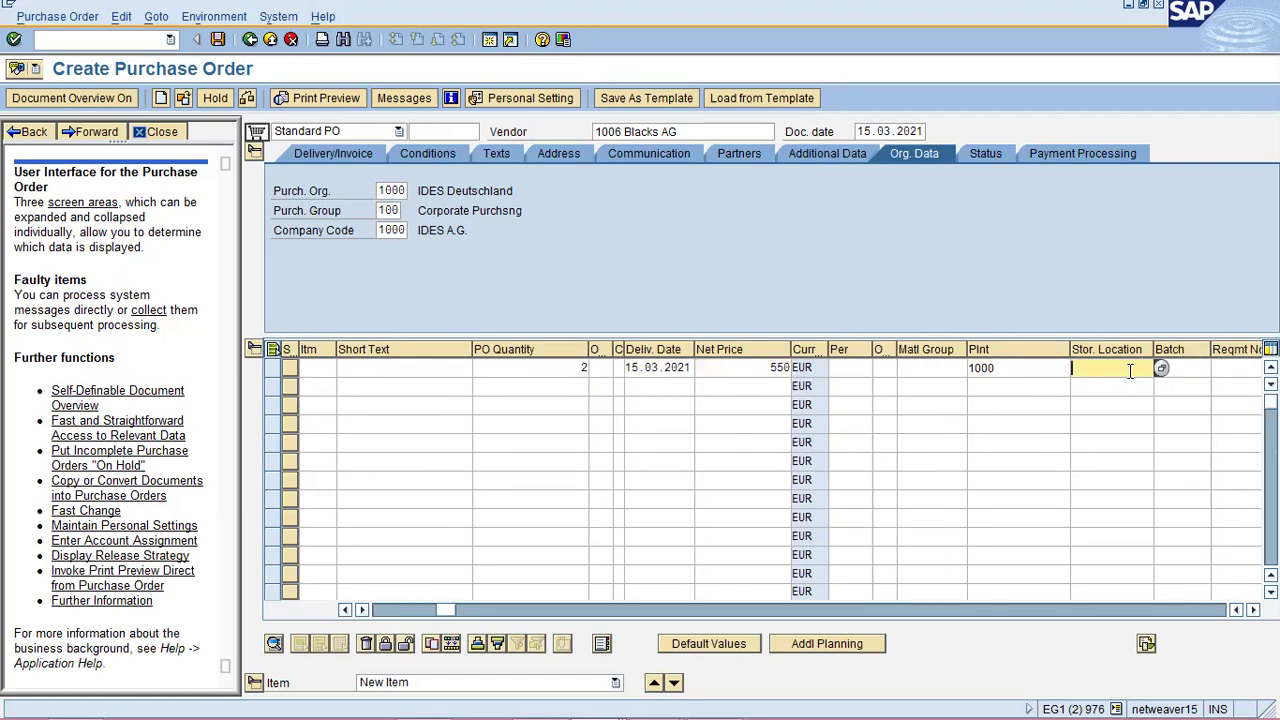
type("0001")
key("Return")
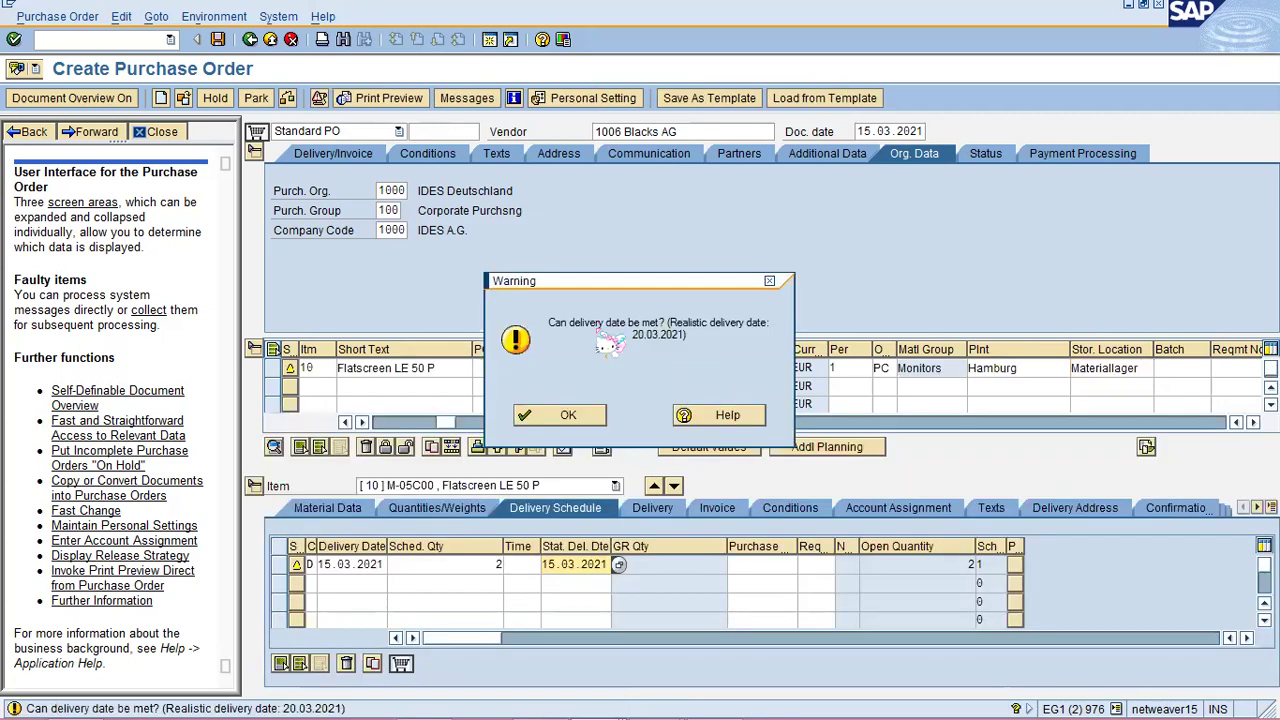
left_click(566, 415)
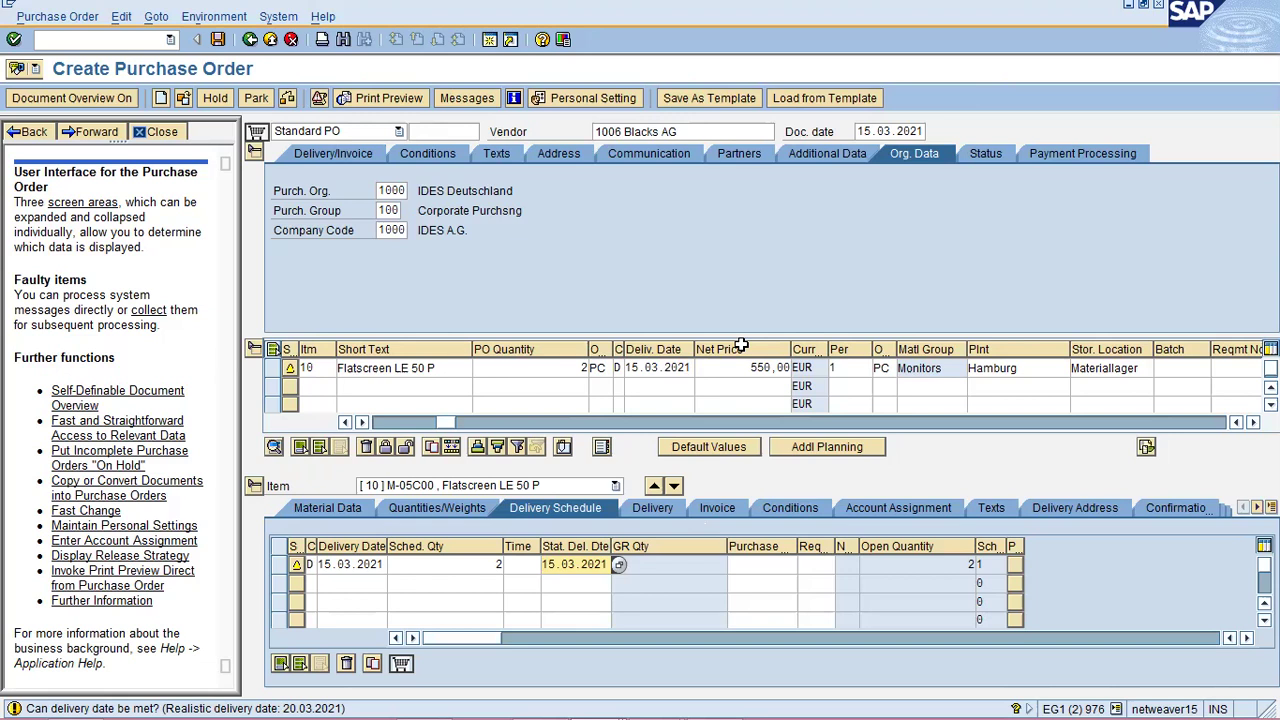
Save the purchase order and return to the SAP Easy Access menu with /n
left_click(218, 40)
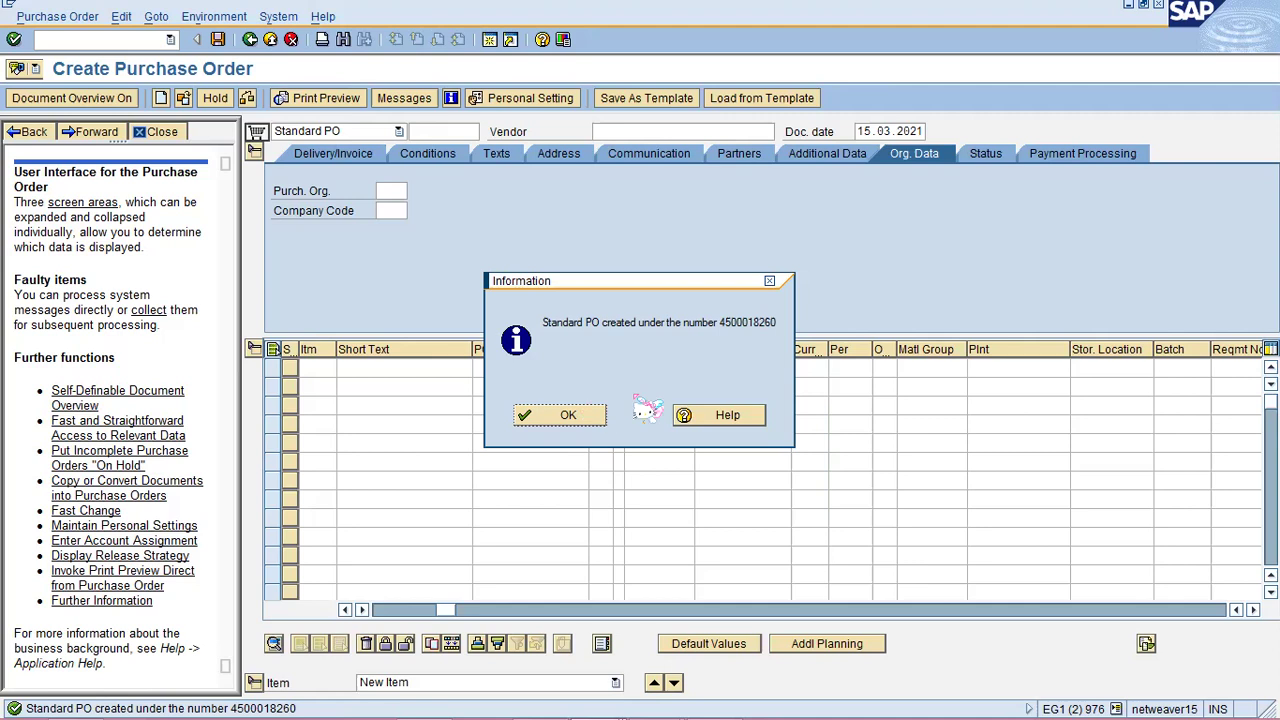
left_click(567, 414)
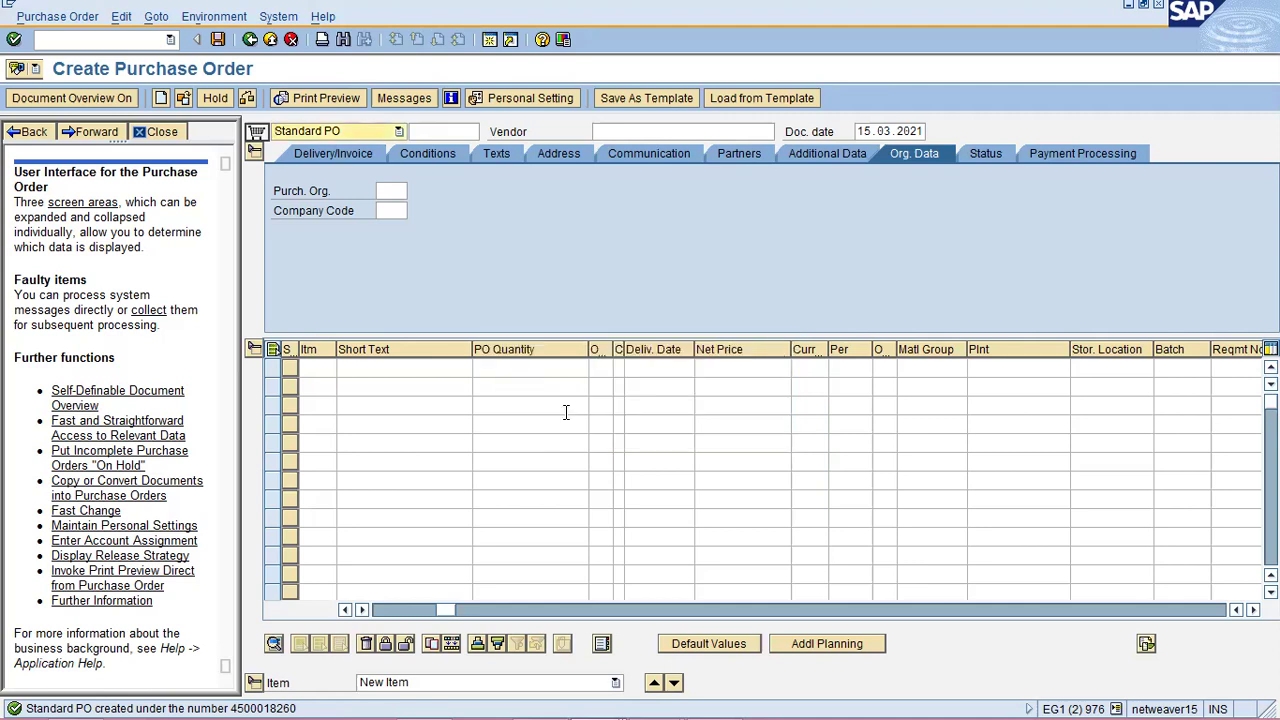
left_click(75, 39)
type("/")
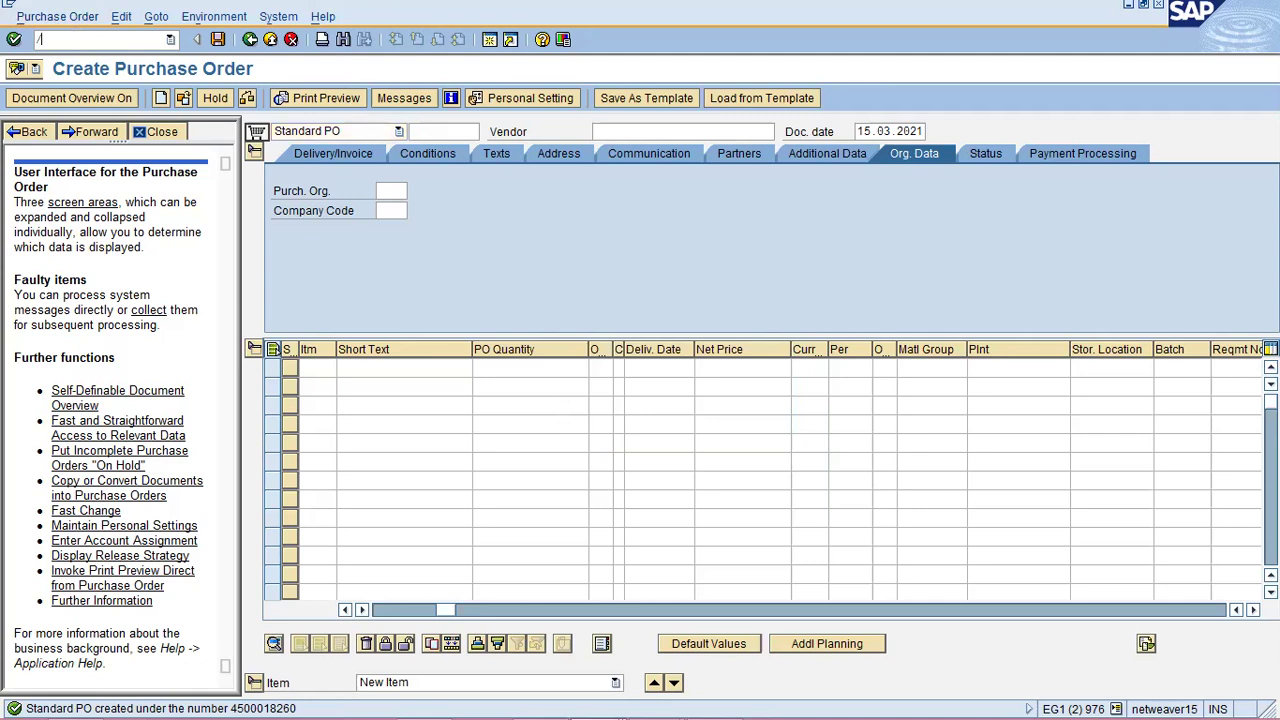
type("n")
key("Return")
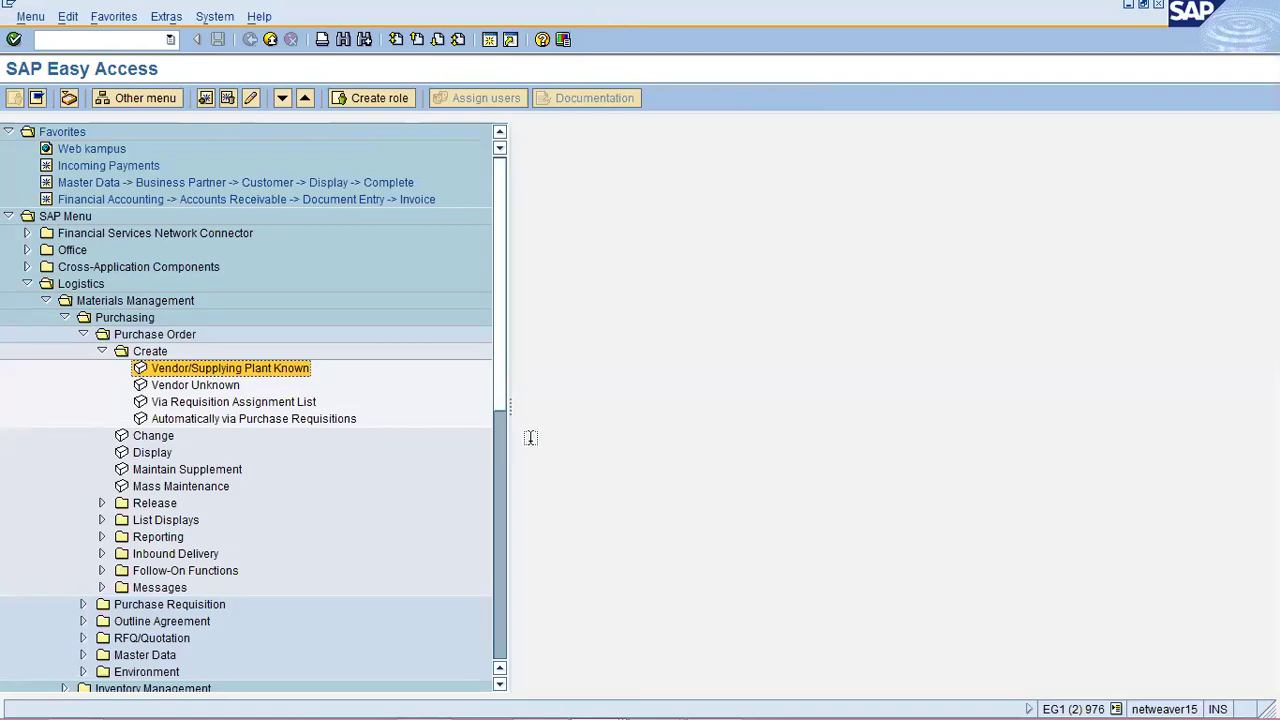
Switch to the handbook in Adobe Reader, highlight the Task 2 title "Post a goods receipt" and read its instructions
key("alt+Tab")
scroll(548, 418, "down", 8)
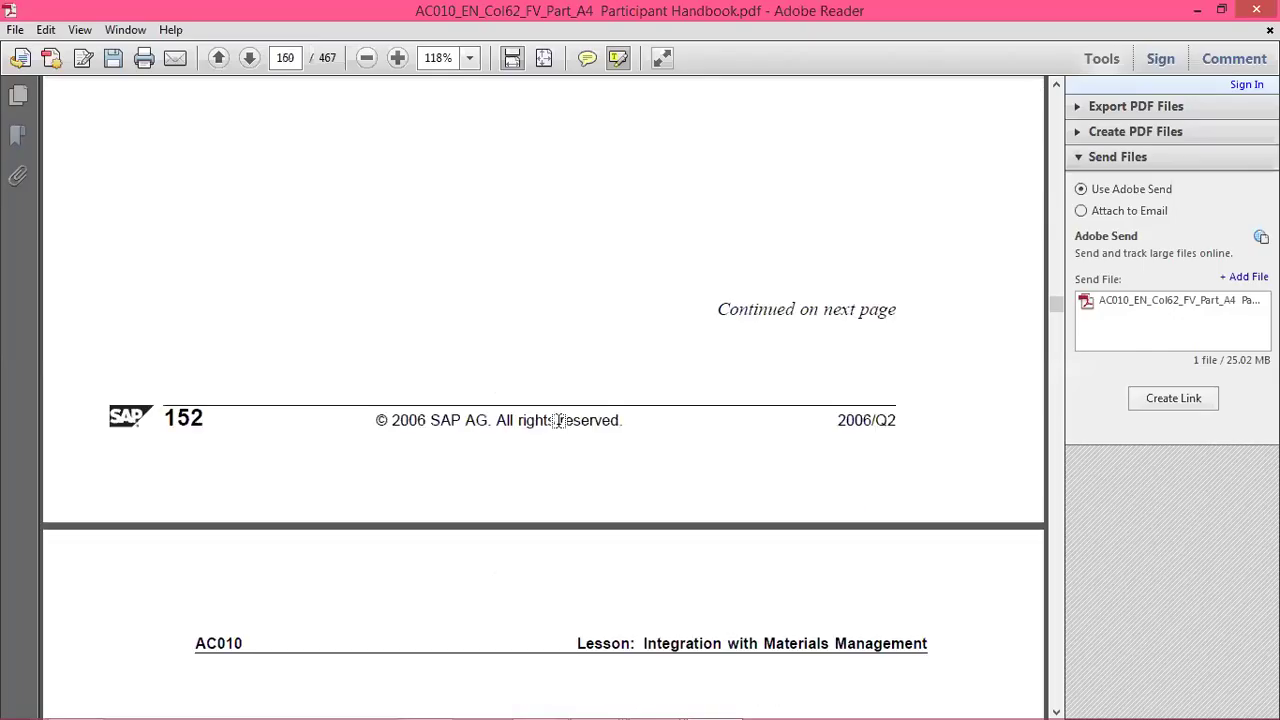
scroll(553, 423, "down", 6)
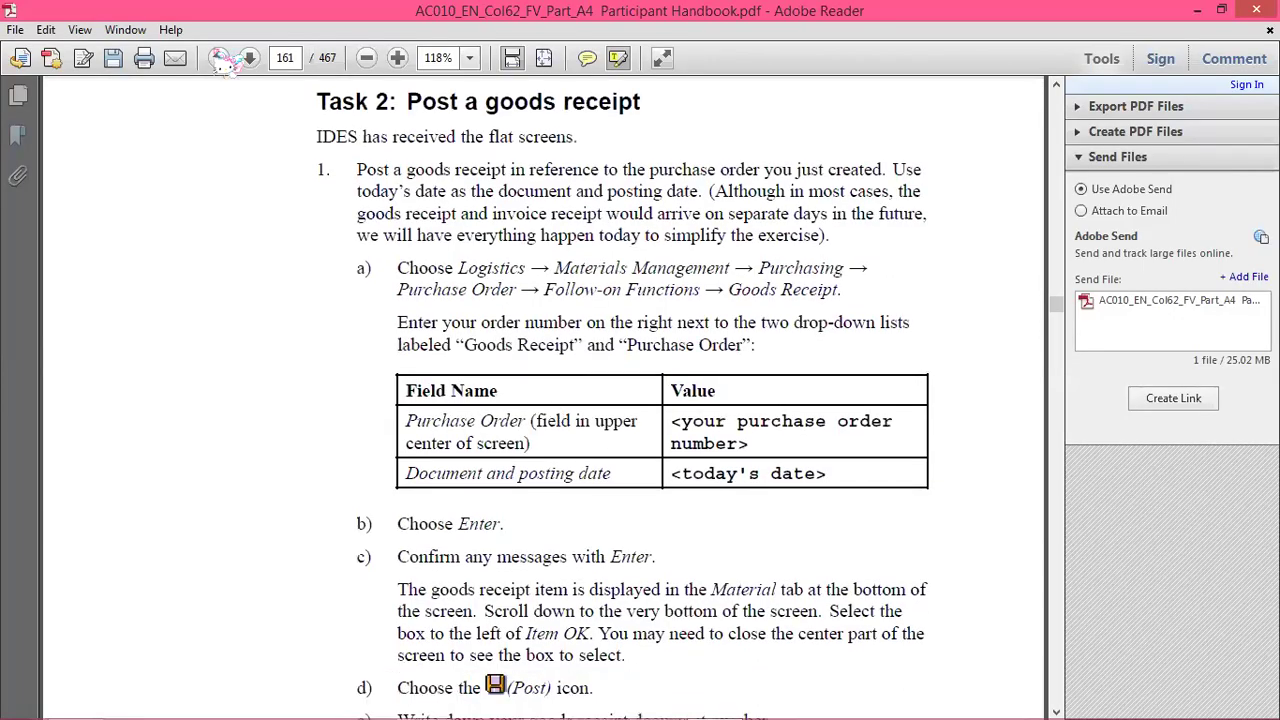
left_click_drag(410, 103, 719, 102)
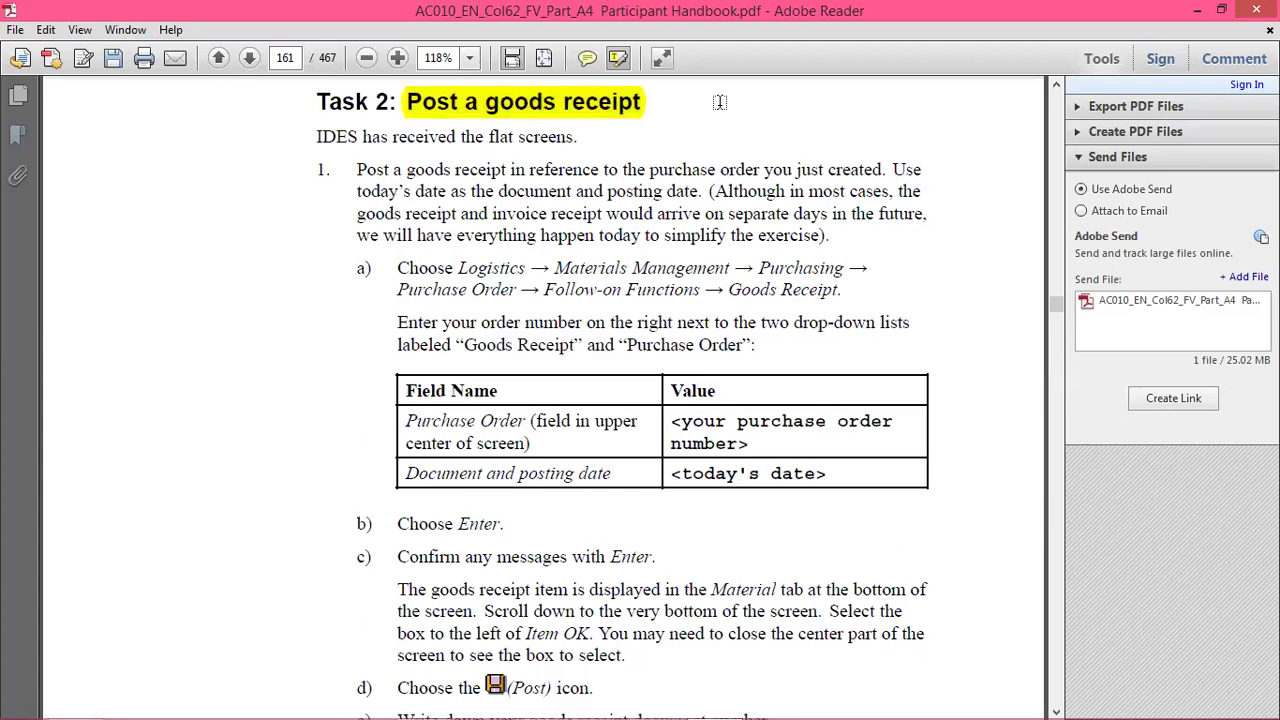
scroll(745, 320, "down", 3)
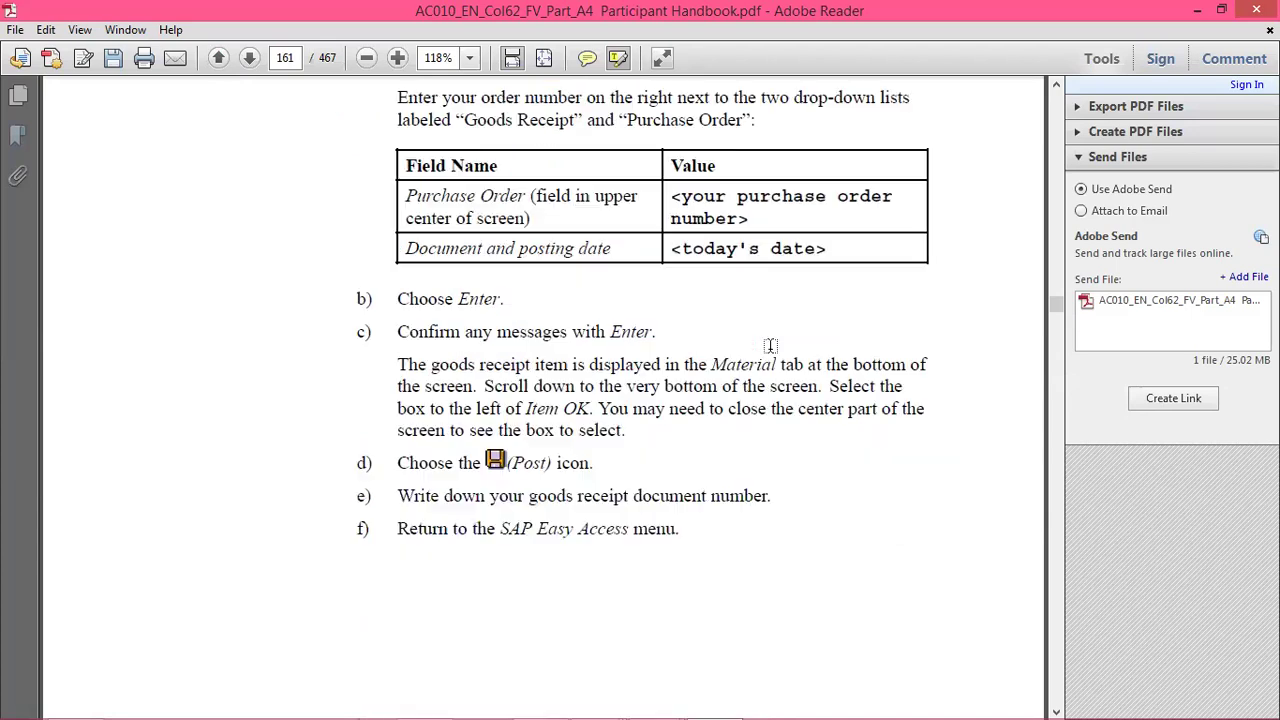
Read the rest of Task 2 in the handbook and highlight the end of the menu path leading to Goods Receipt
scroll(785, 362, "down", 4)
scroll(766, 451, "down", 1)
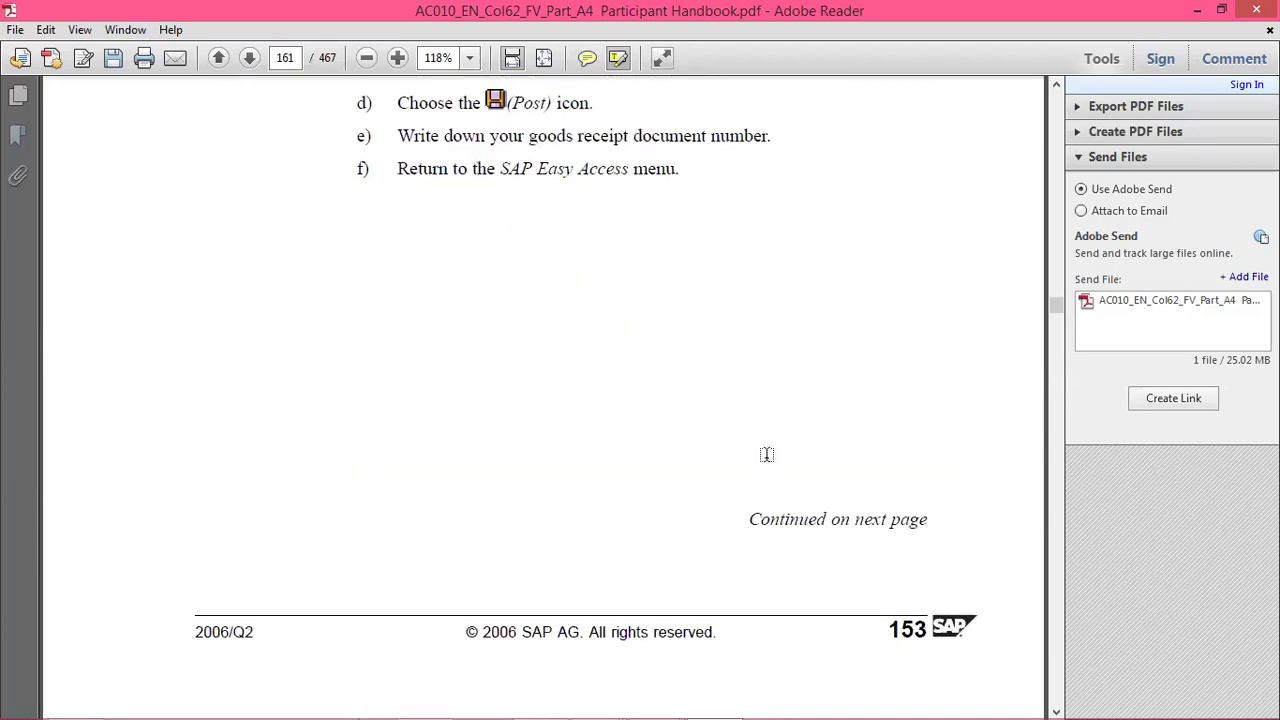
scroll(680, 353, "up", 10)
scroll(679, 345, "up", 2)
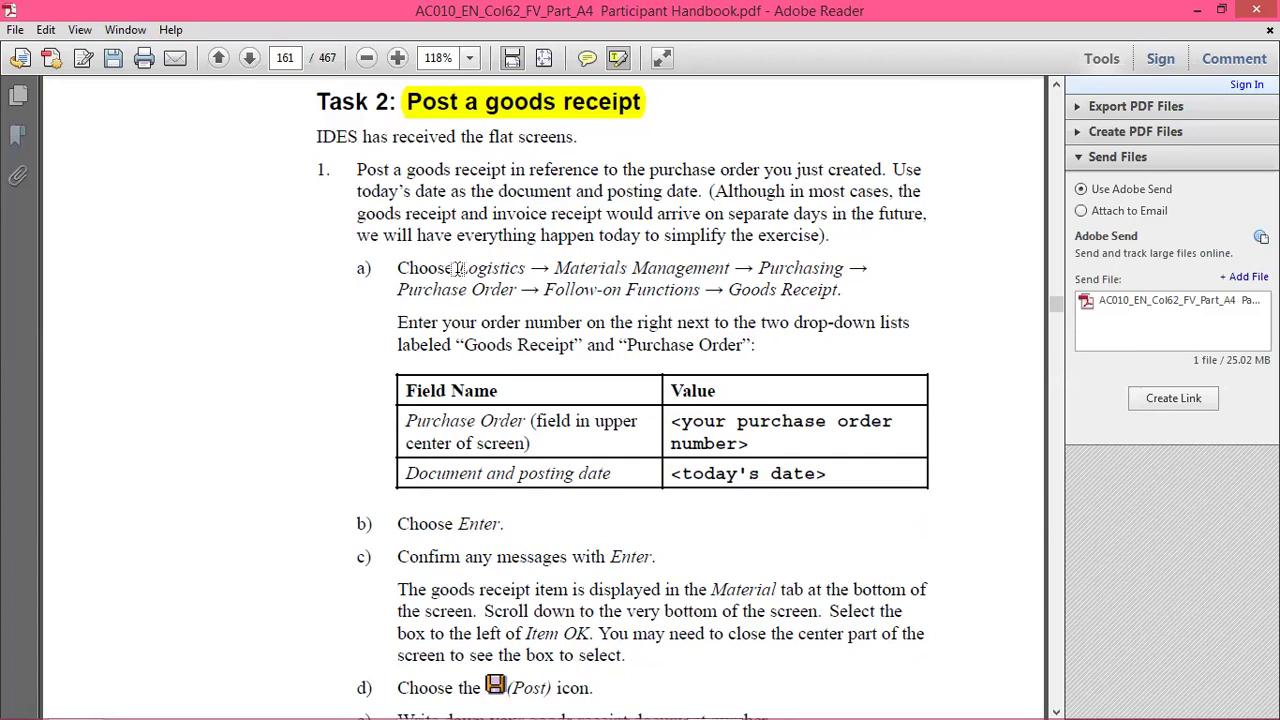
left_click_drag(747, 277, 848, 287)
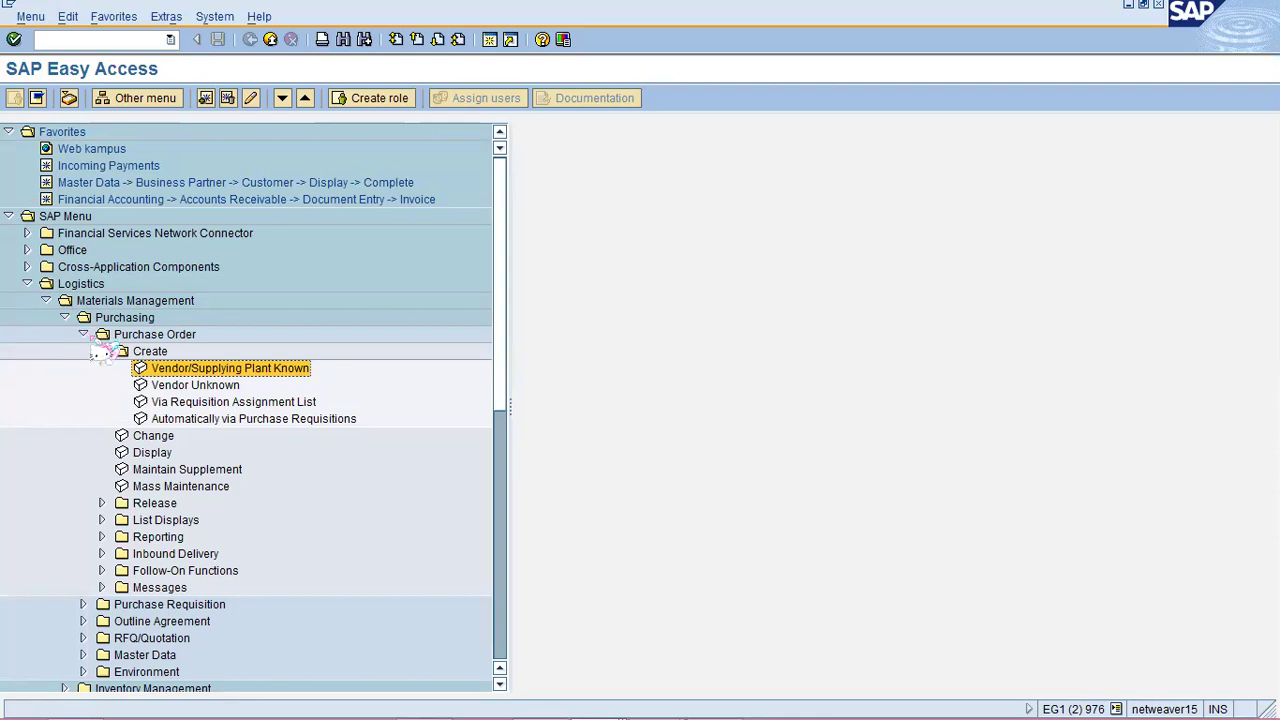
Switch to SAP, open Goods Receipt under the purchase order Follow-On Functions, and load the created purchase order by its number
left_click(103, 570)
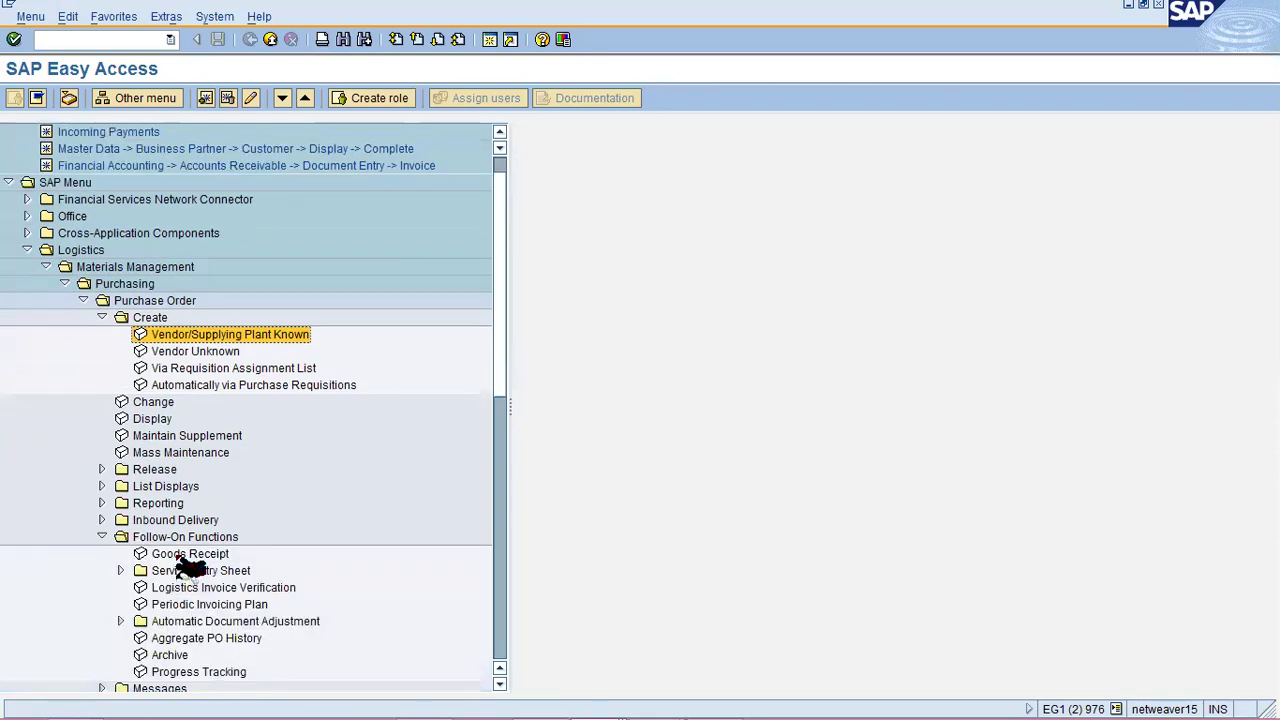
double_click(222, 556)
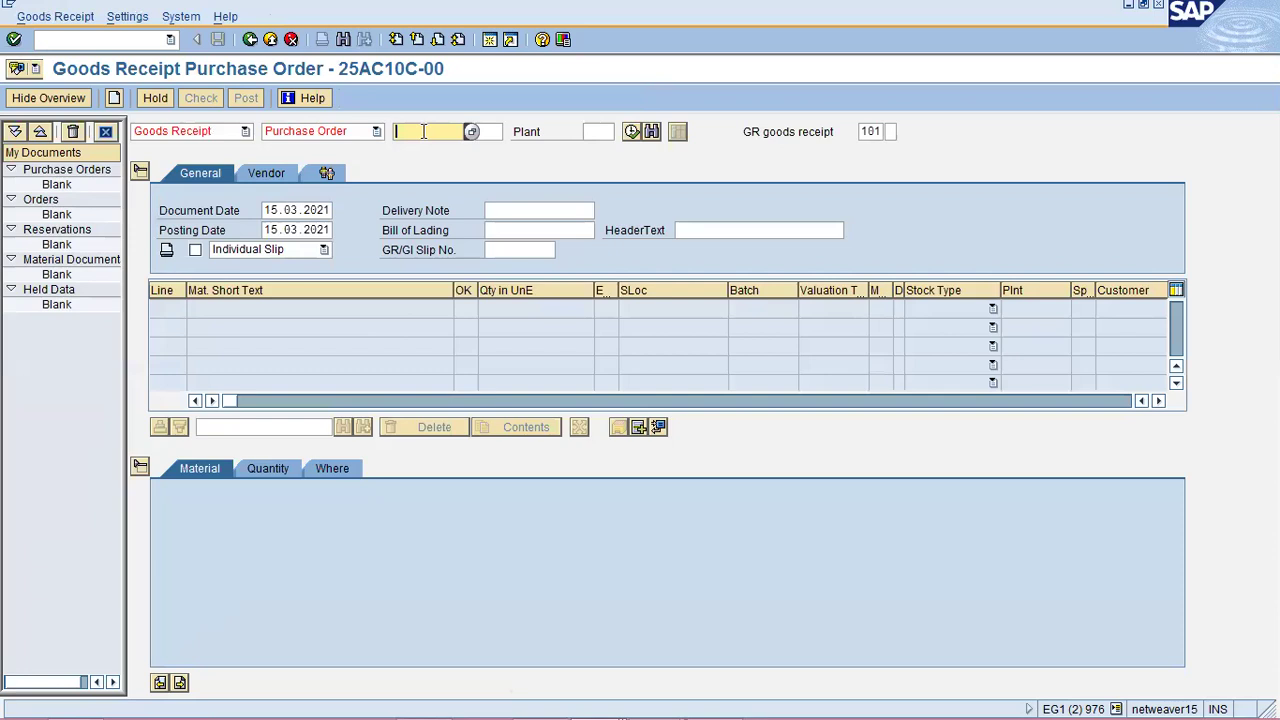
type("4500018260")
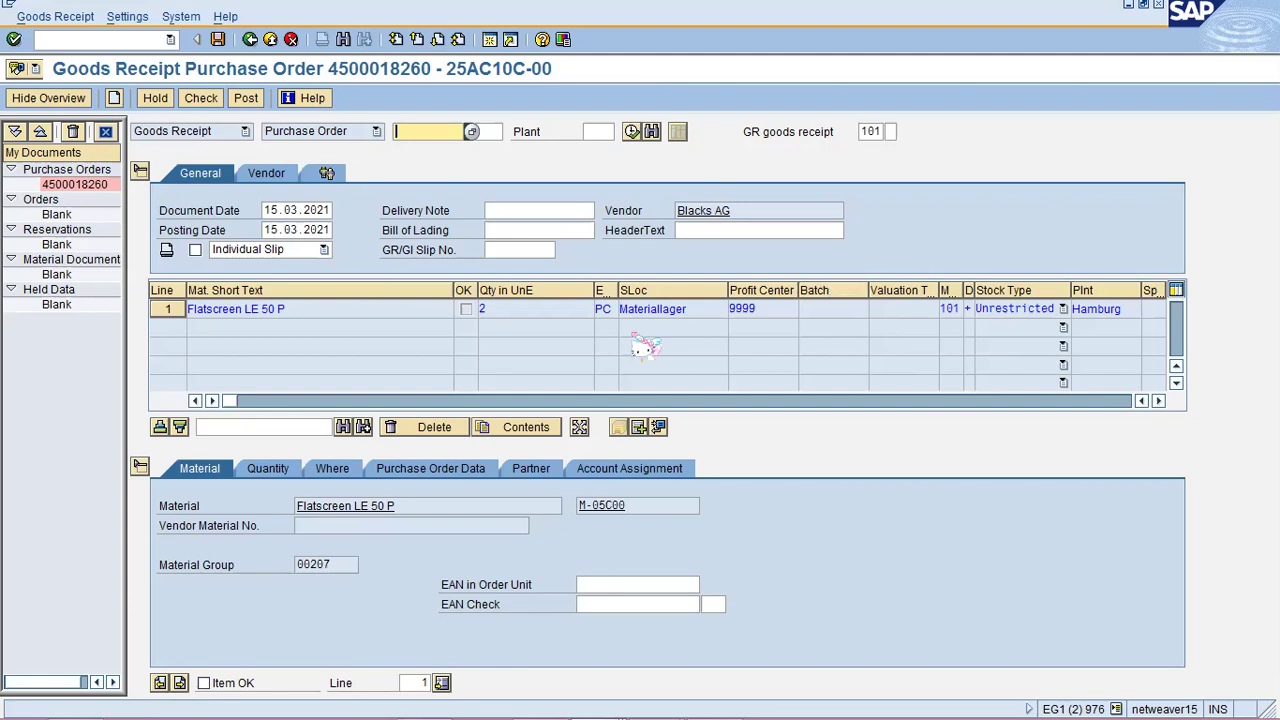
Mark the Flatscreen LE 50 P line as Item OK, then post the goods receipt and acknowledge the message
left_click(206, 684)
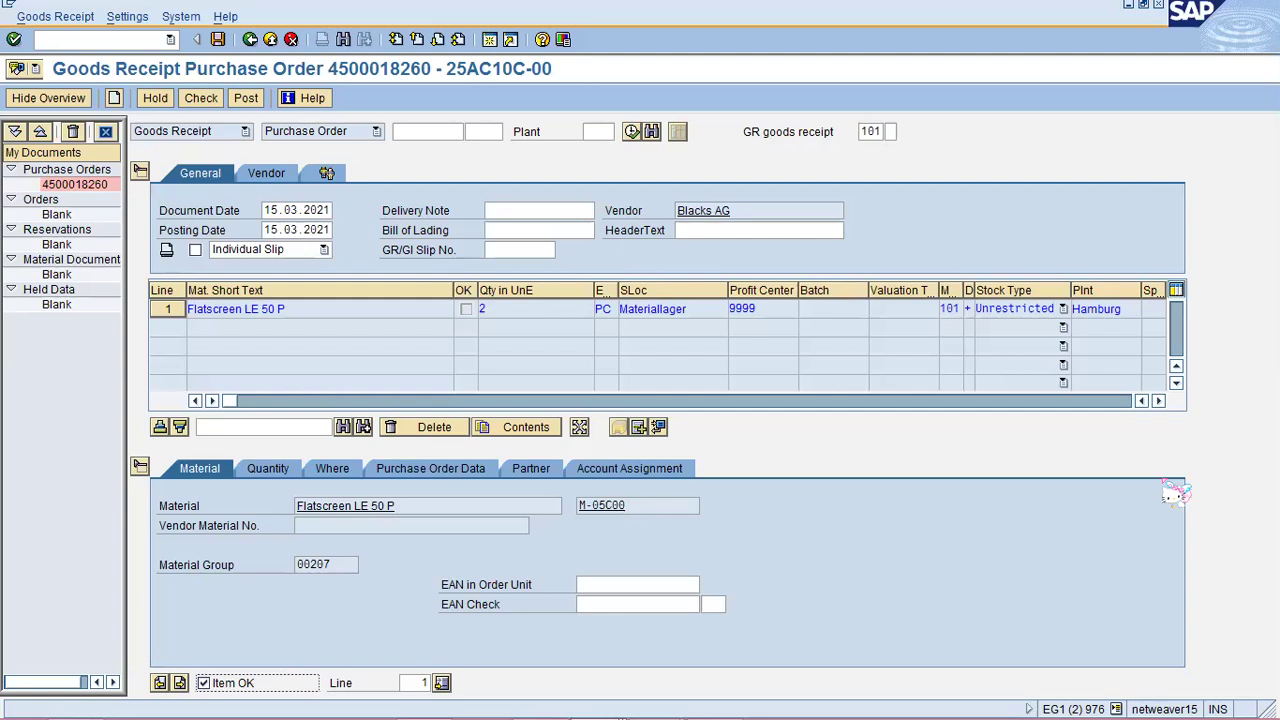
left_click(217, 40)
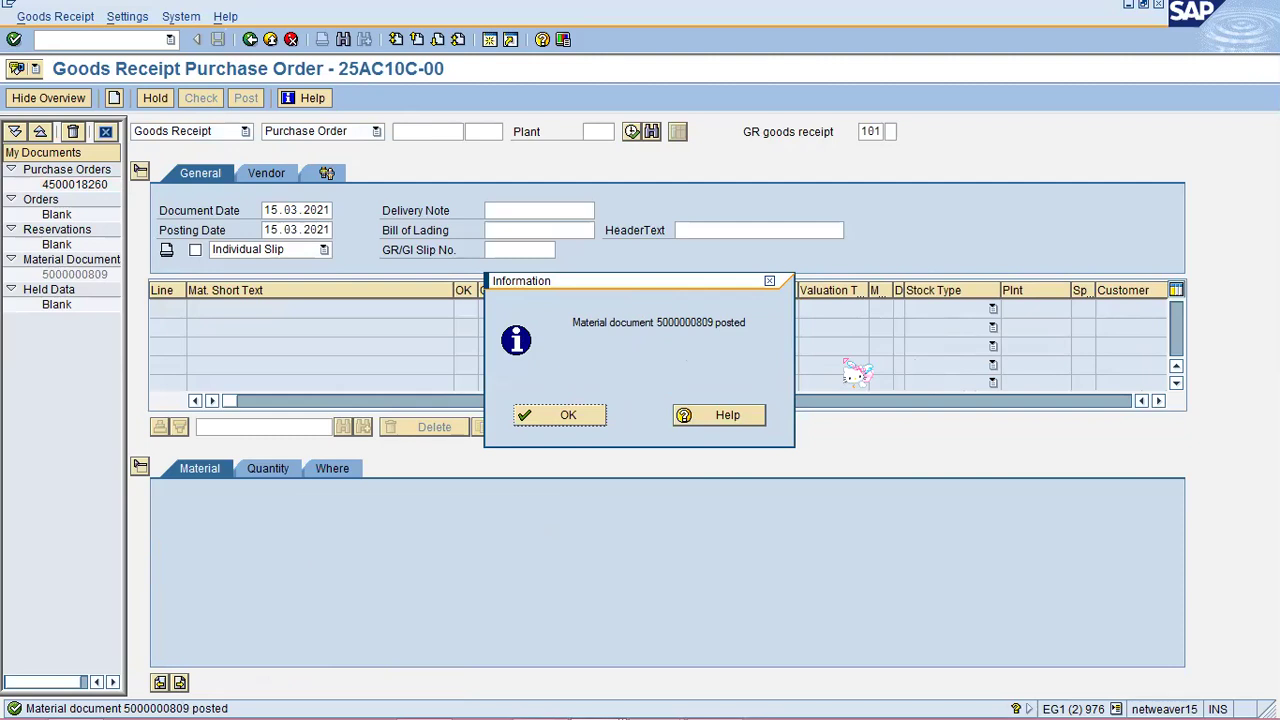
left_click(528, 414)
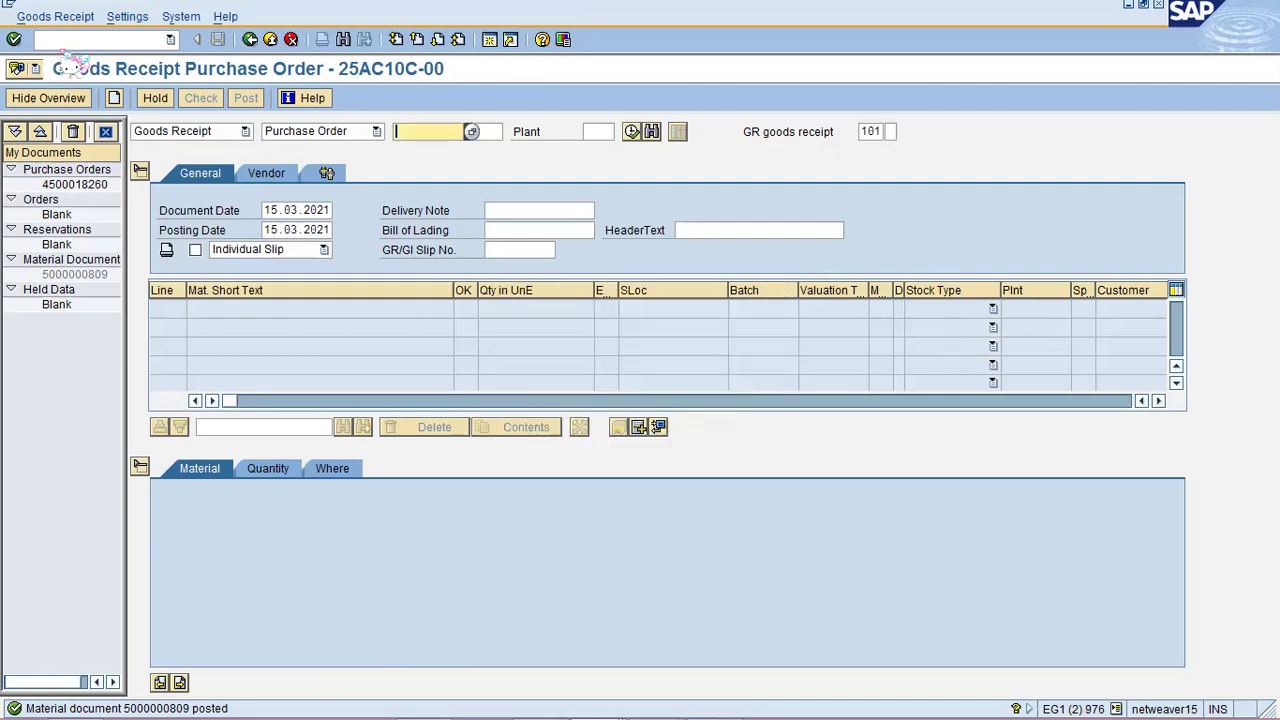
Leave the goods receipt transaction with /n to return to the SAP Easy Access menu
left_click(100, 39)
type("/n")
key("Return")
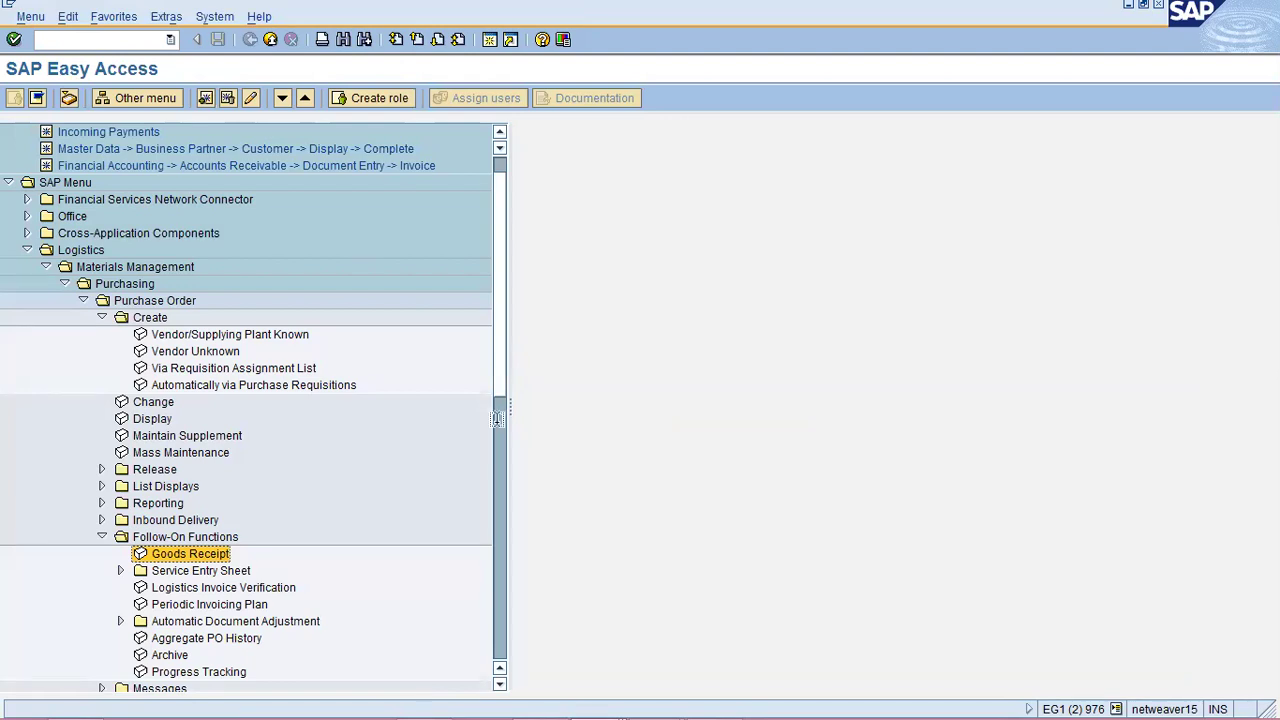
Switch to the handbook in Adobe Reader and highlight "invoice verification" in the Task 3 title and the menu path to Enter Invoice
key("alt+Tab")
scroll(494, 421, "down", 1)
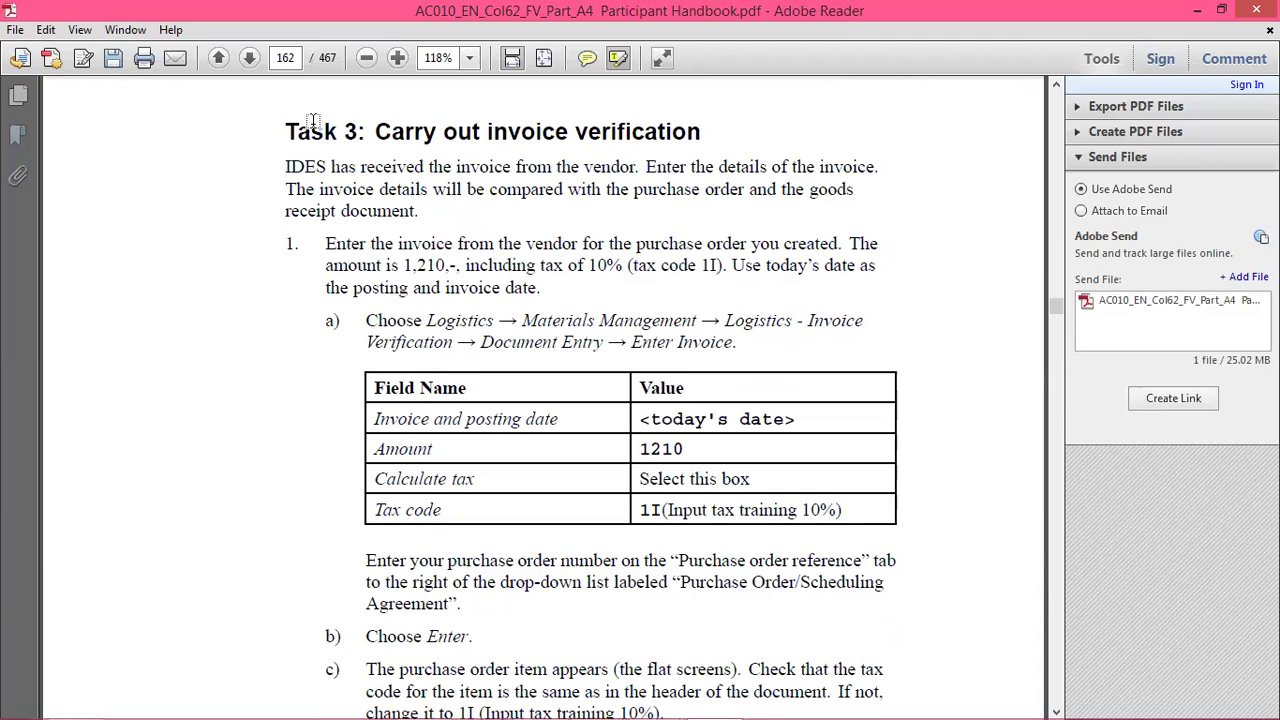
left_click_drag(487, 131, 704, 130)
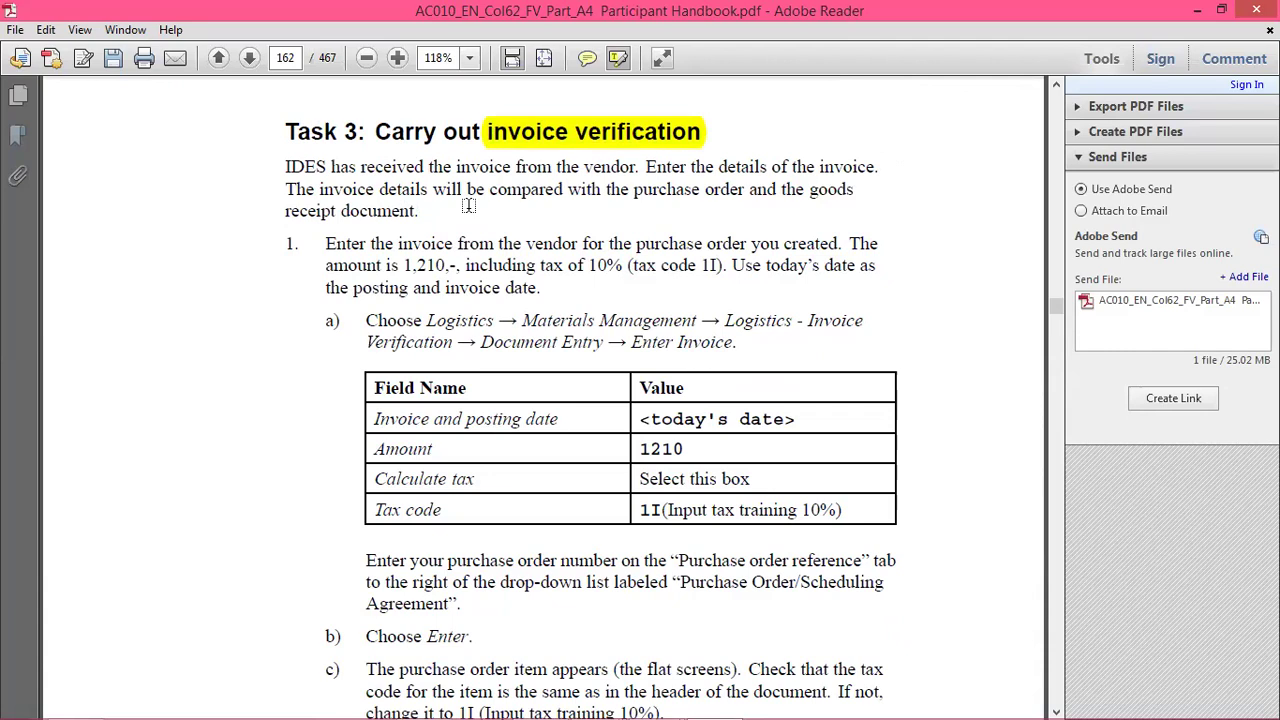
mouse_move(427, 320)
left_mouse_down()
mouse_move(775, 332)
mouse_move(782, 348)
mouse_move(734, 356)
mouse_move(714, 343)
left_mouse_up()
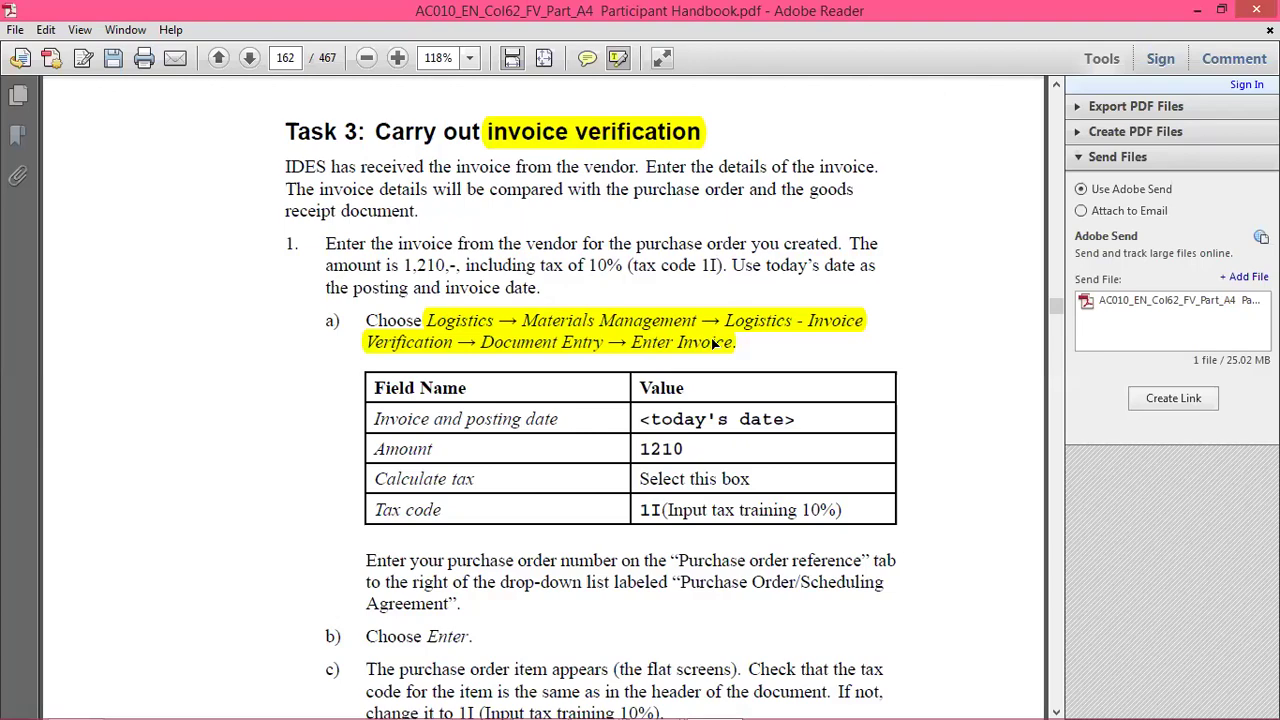
Switch back to SAP, open Enter Invoice under Logistics Invoice Verification, Document Entry, and acknowledge the user parameter message
key("alt+Tab")
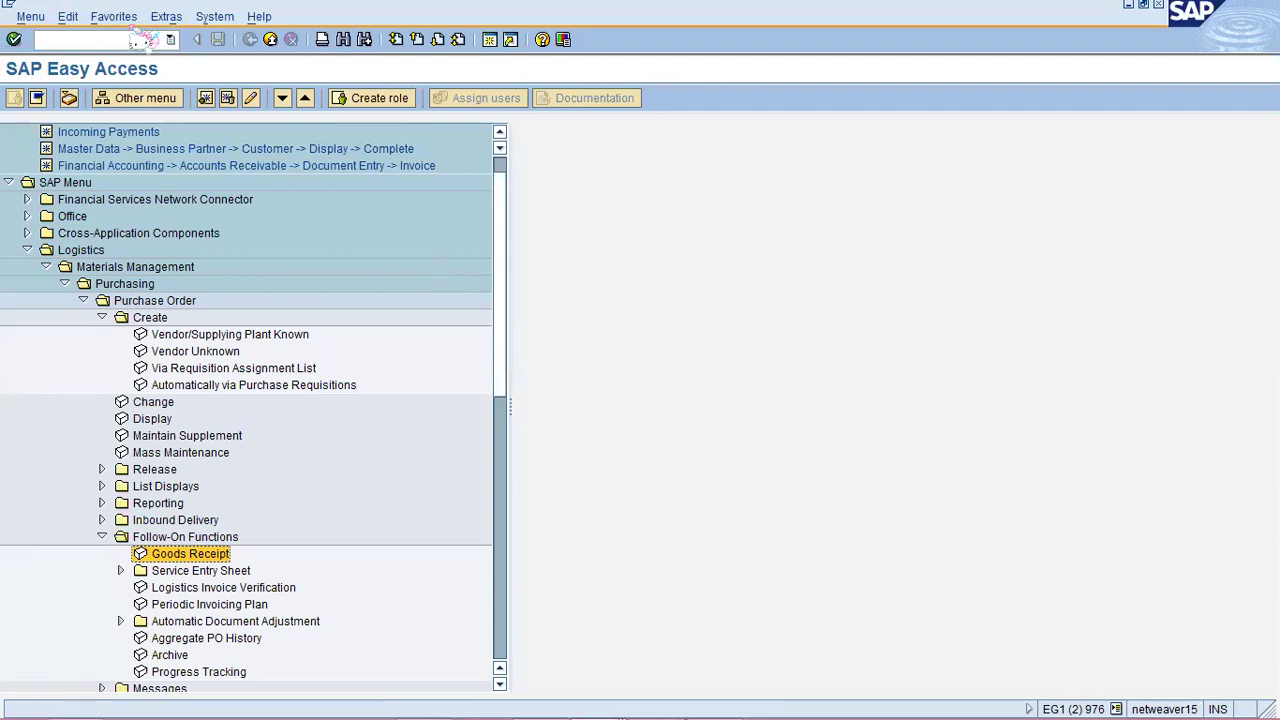
left_click(65, 284)
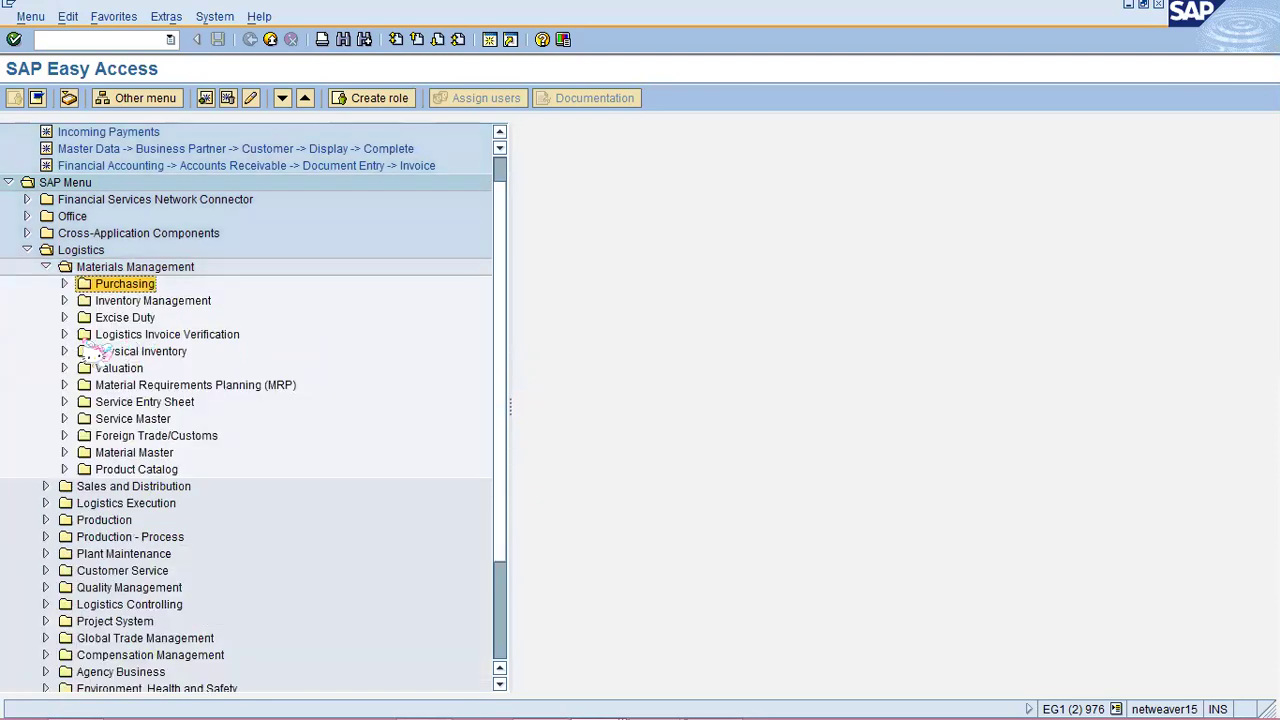
left_click(64, 335)
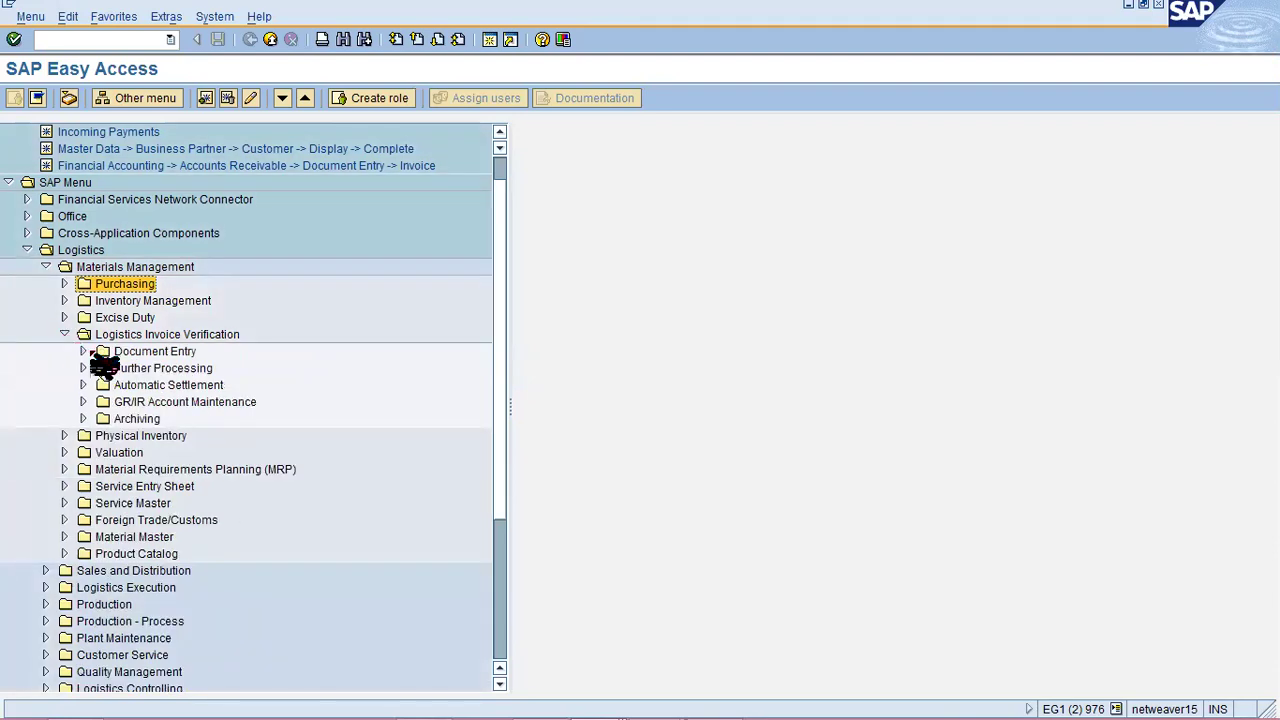
left_click(85, 351)
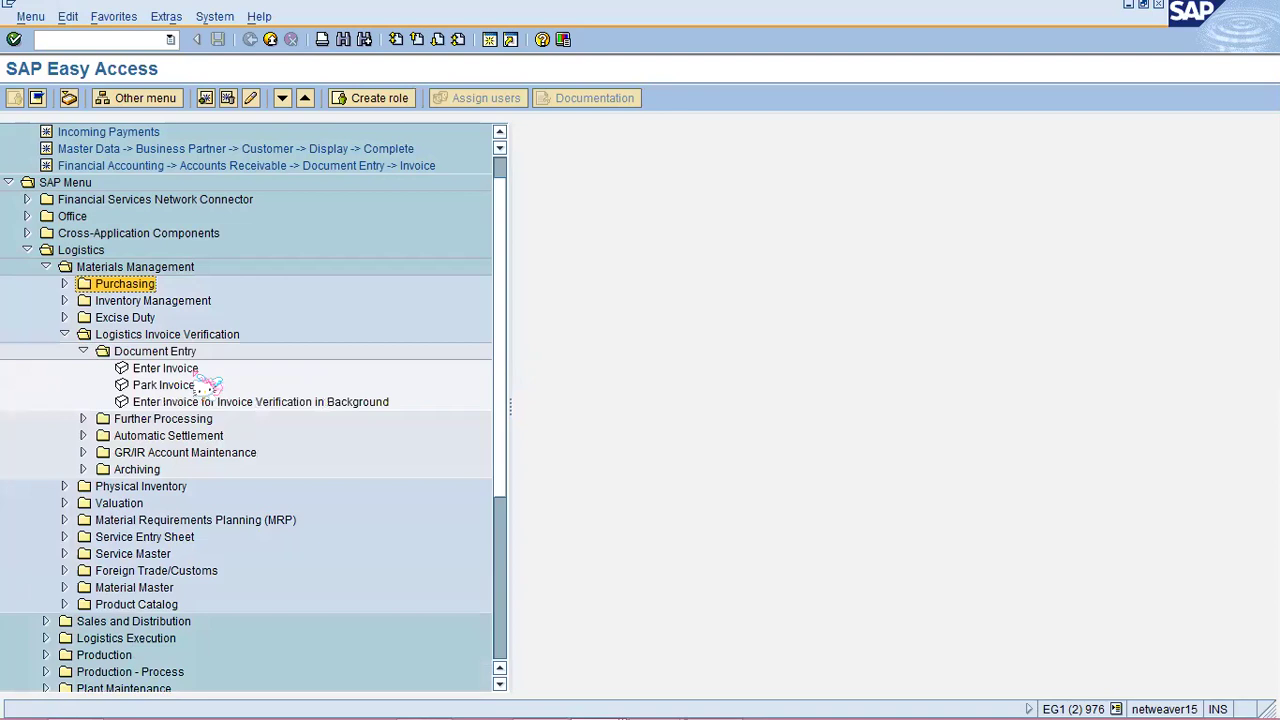
double_click(190, 372)
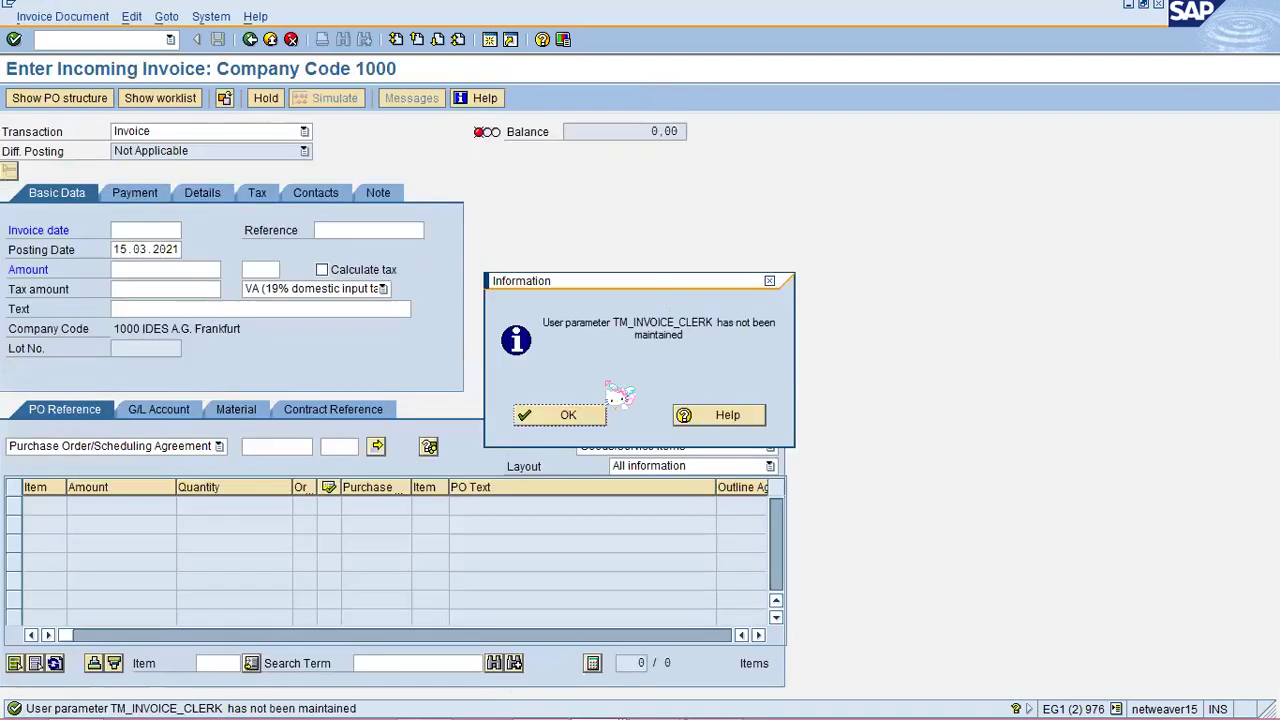
key("Return")
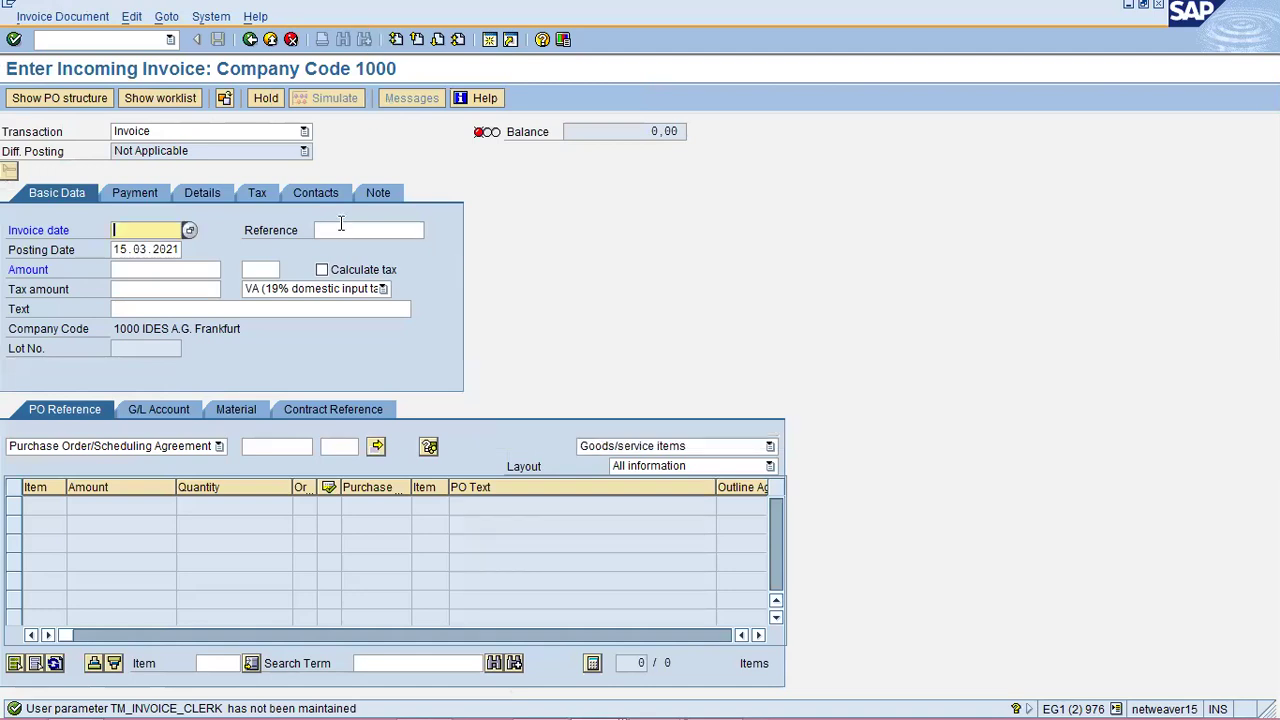
Set the invoice date to 15.03.2021 and the tax code to 1I (Input tax 10%)
left_click(190, 231)
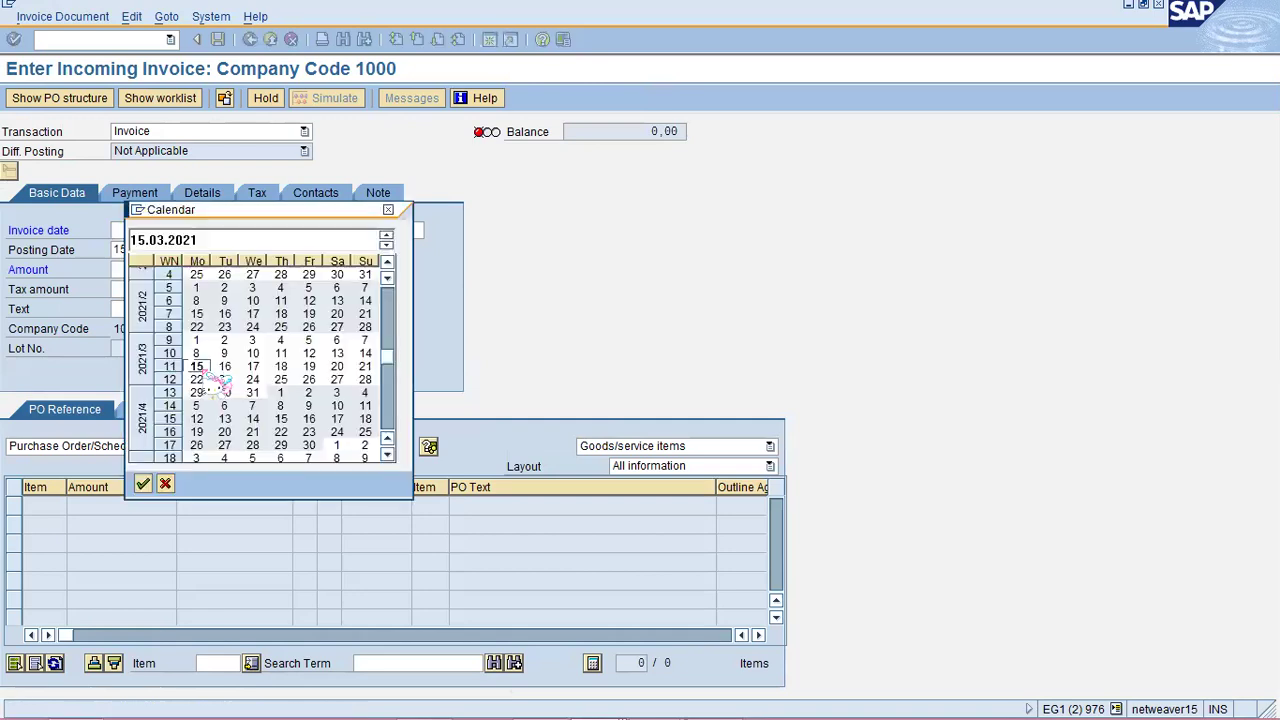
left_click(197, 366)
key("Return")
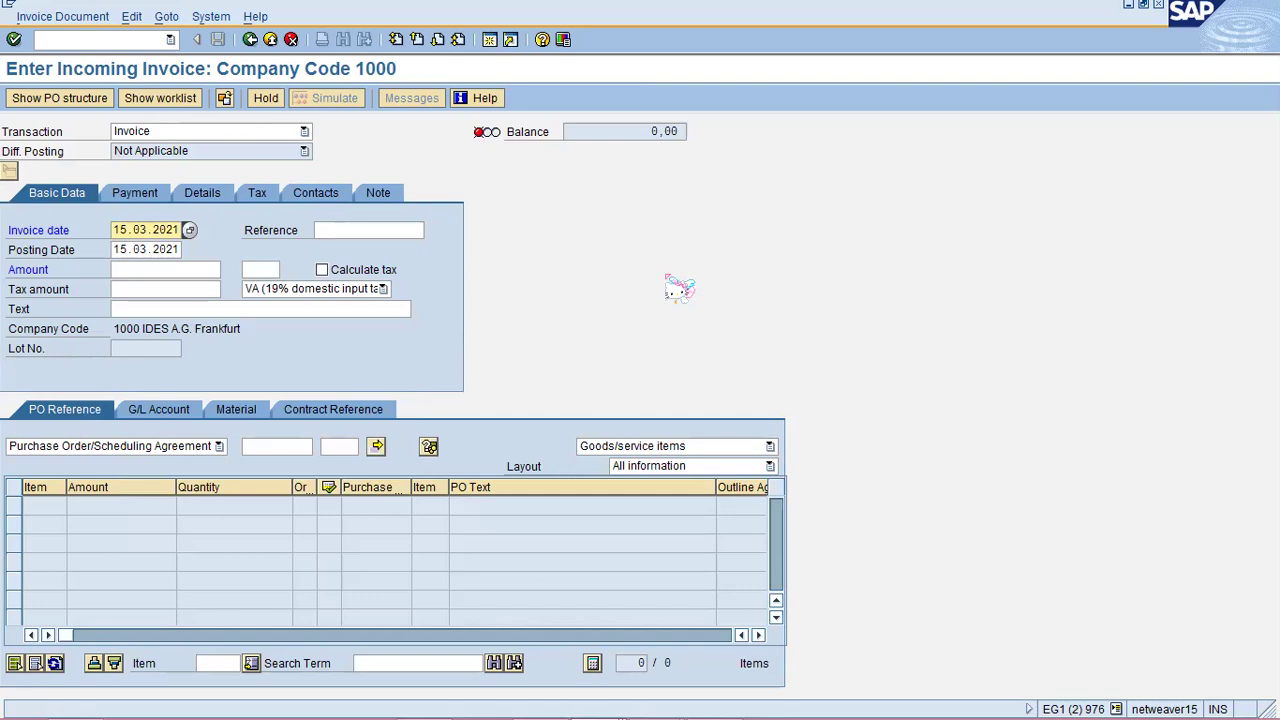
left_click(340, 290)
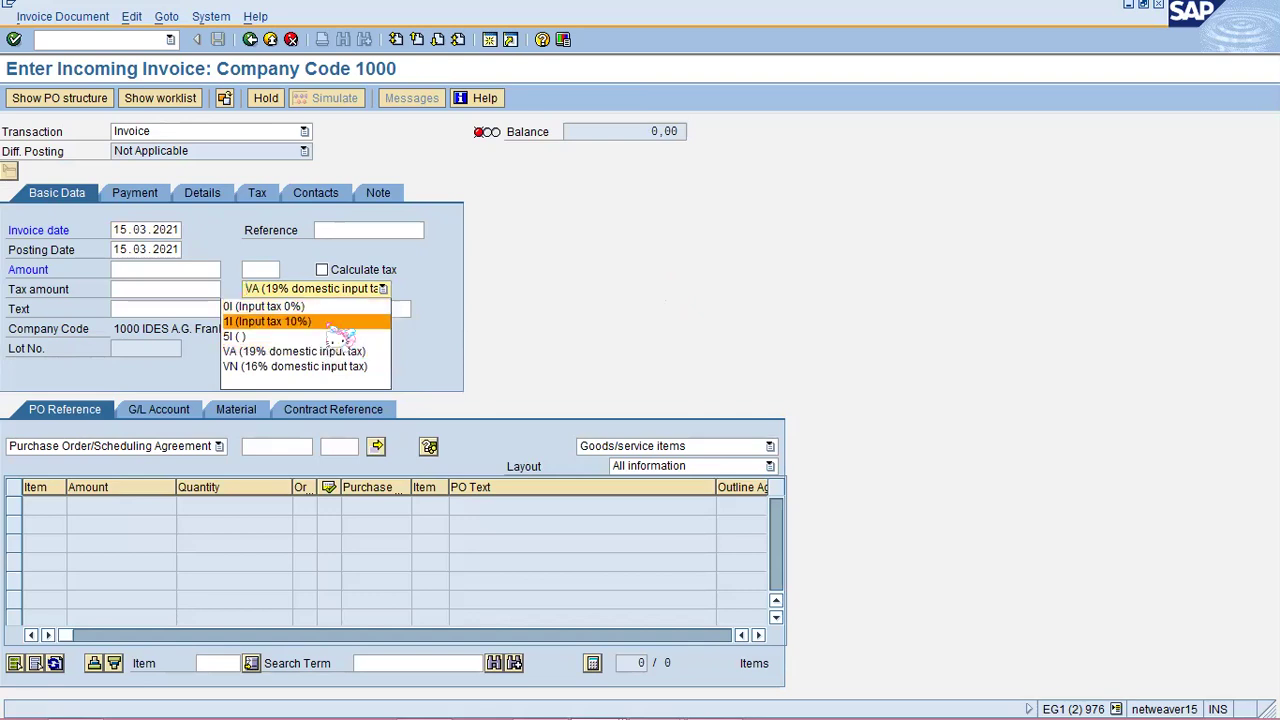
left_click(330, 322)
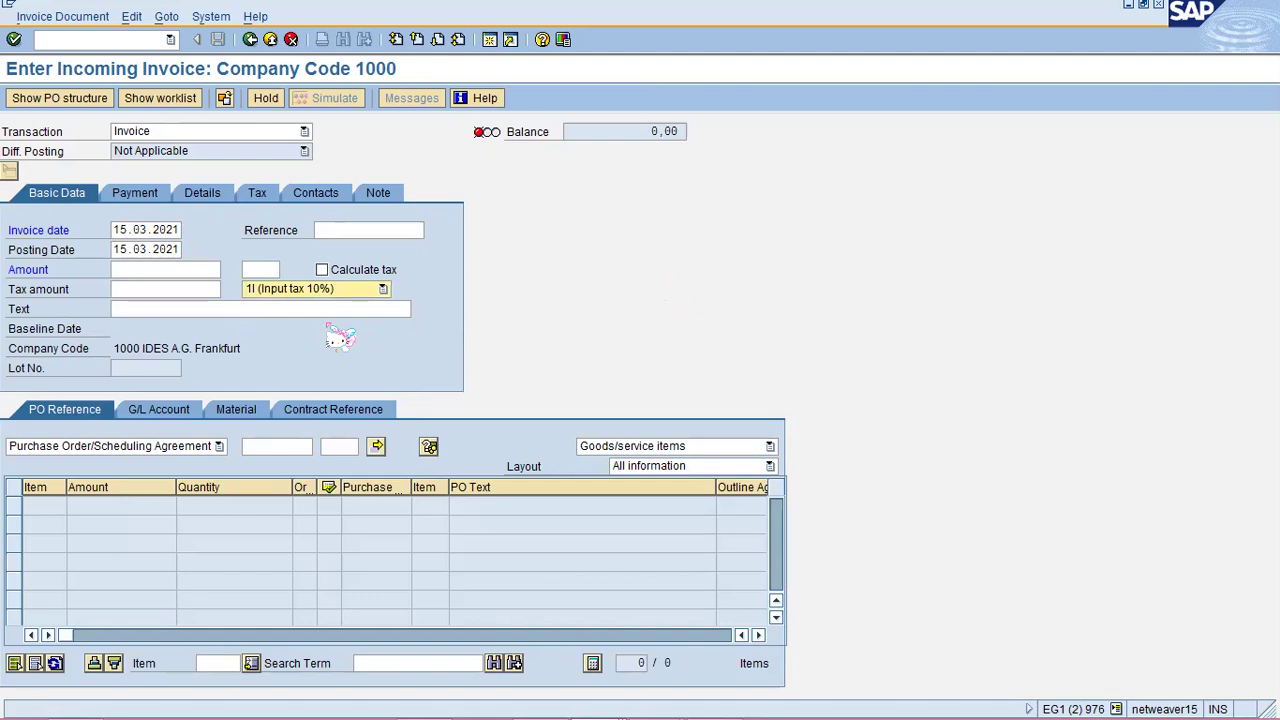
left_click(176, 270)
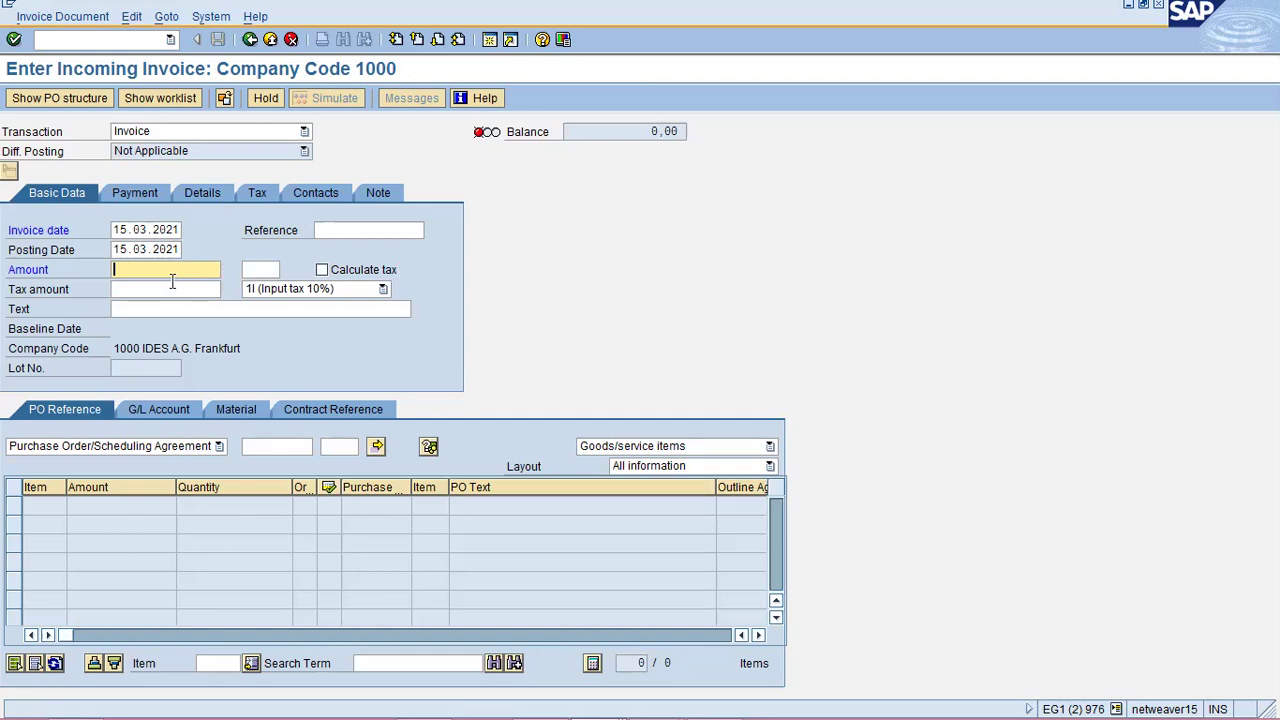
type("1100")
left_click(321, 269)
key("Return")
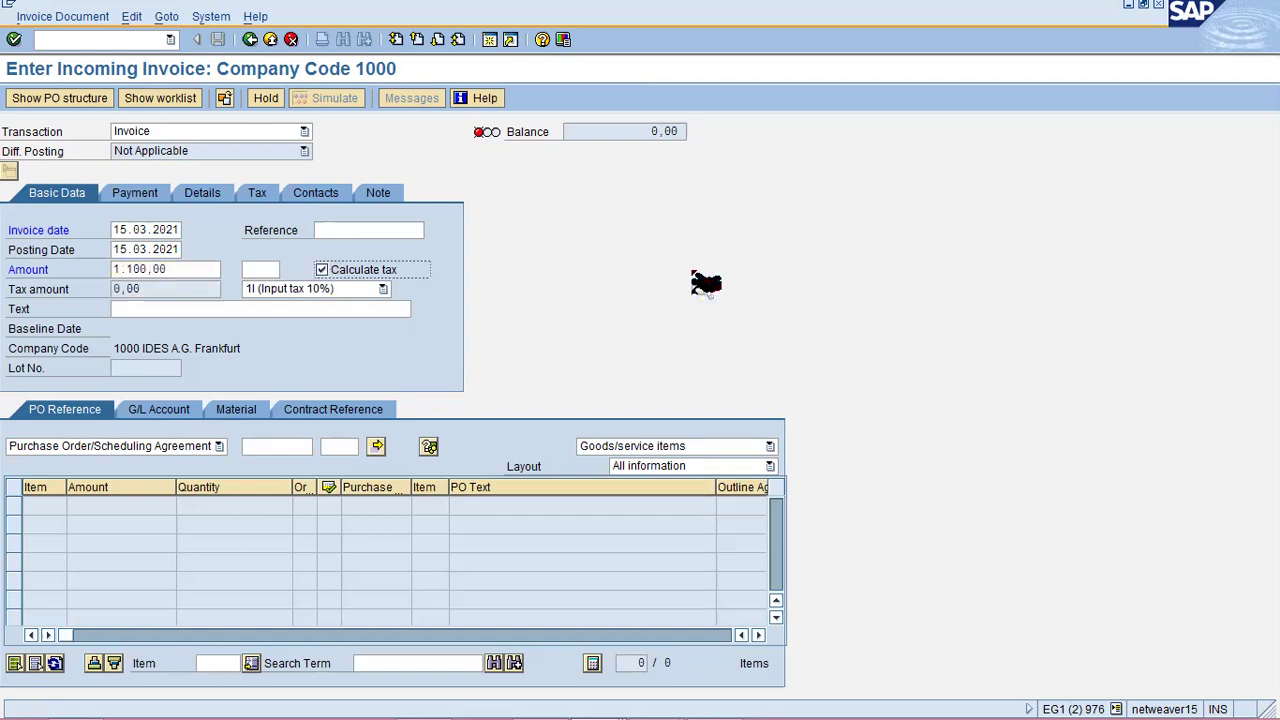
left_click(271, 443)
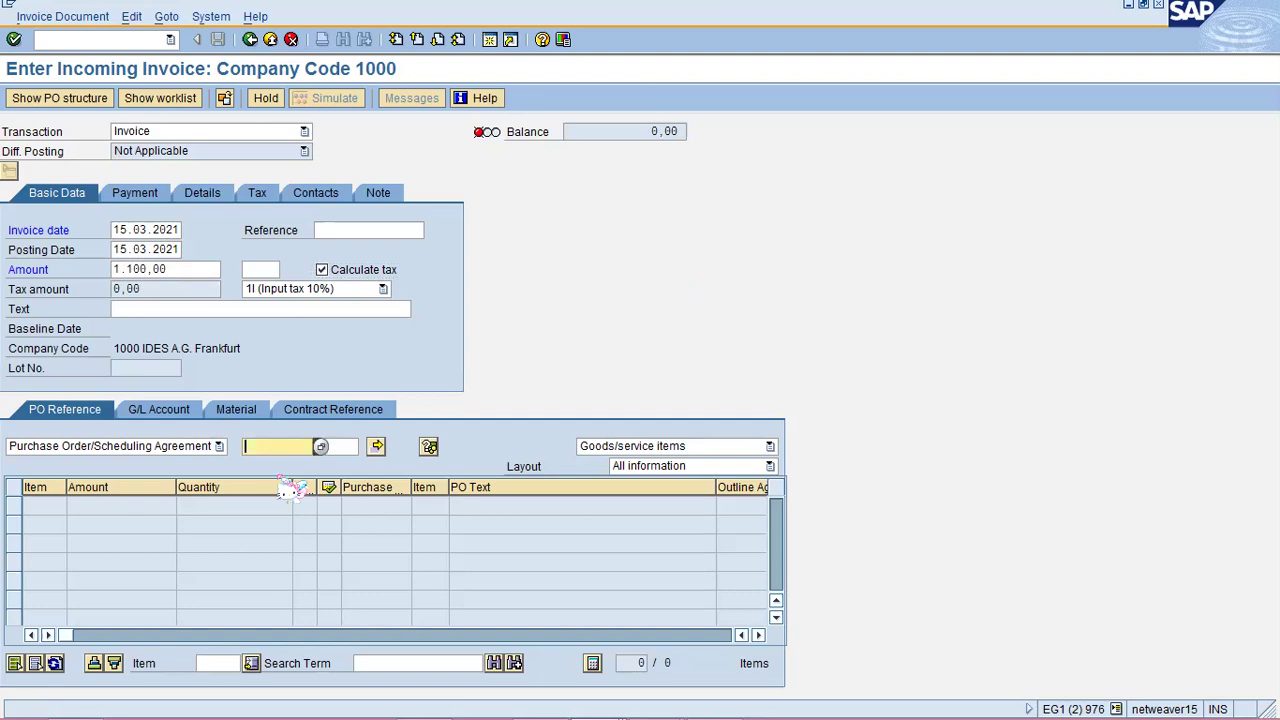
left_click(200, 272)
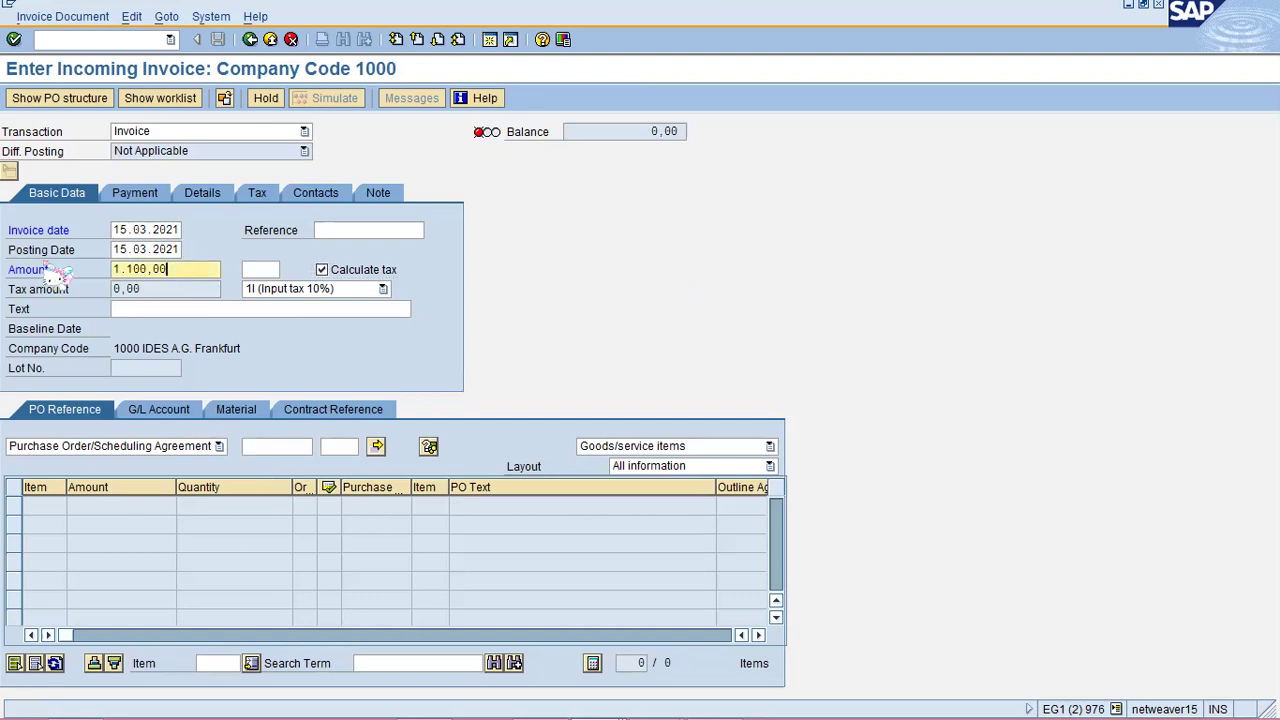
key("BackSpace")
key("BackSpace")
key("BackSpace")
key("BackSpace")
key("BackSpace")
key("BackSpace")
key("BackSpace")
key("BackSpace")
left_click(582, 278)
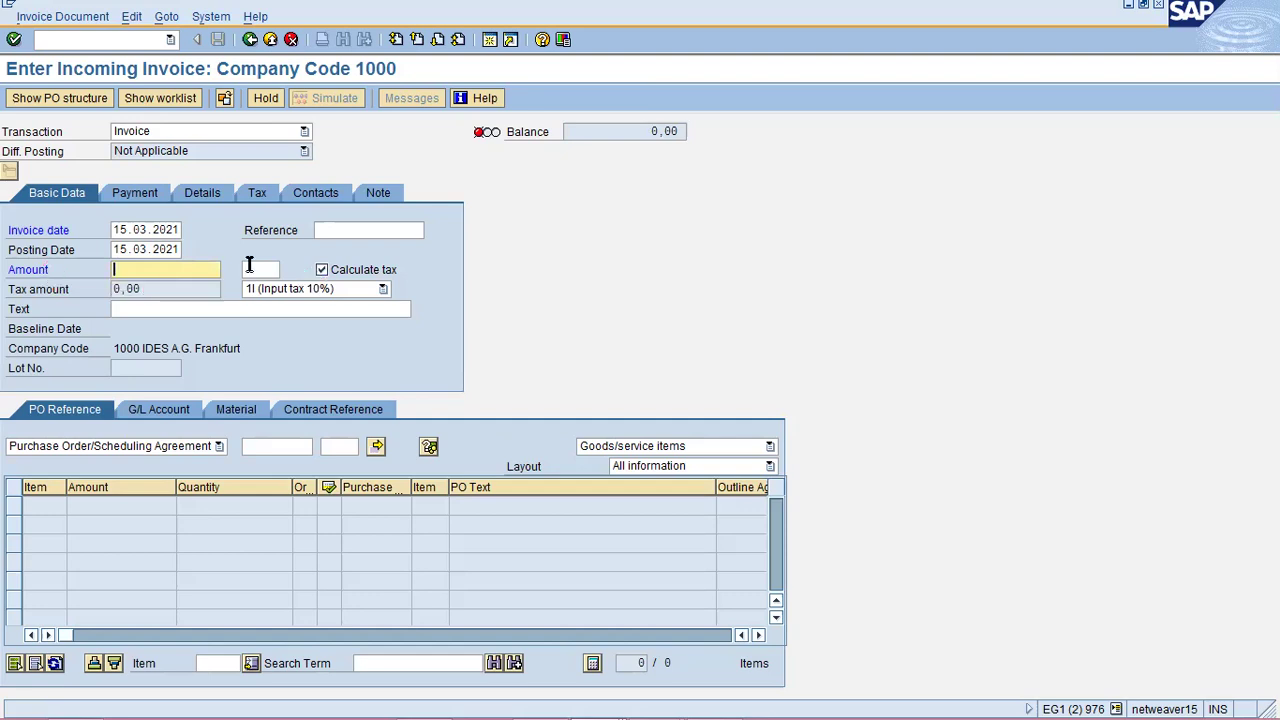
left_click(321, 270)
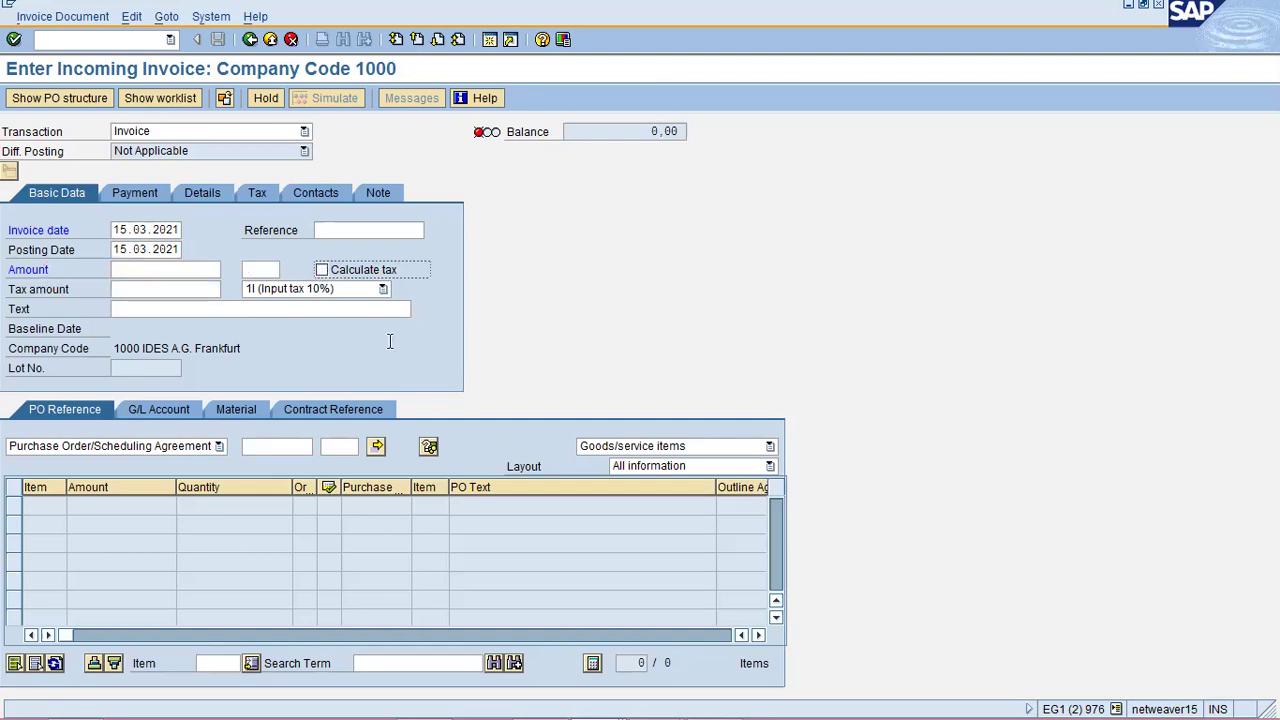
Enter the purchase order number as the invoice's PO reference, load its item and check the item amount
left_click(281, 447)
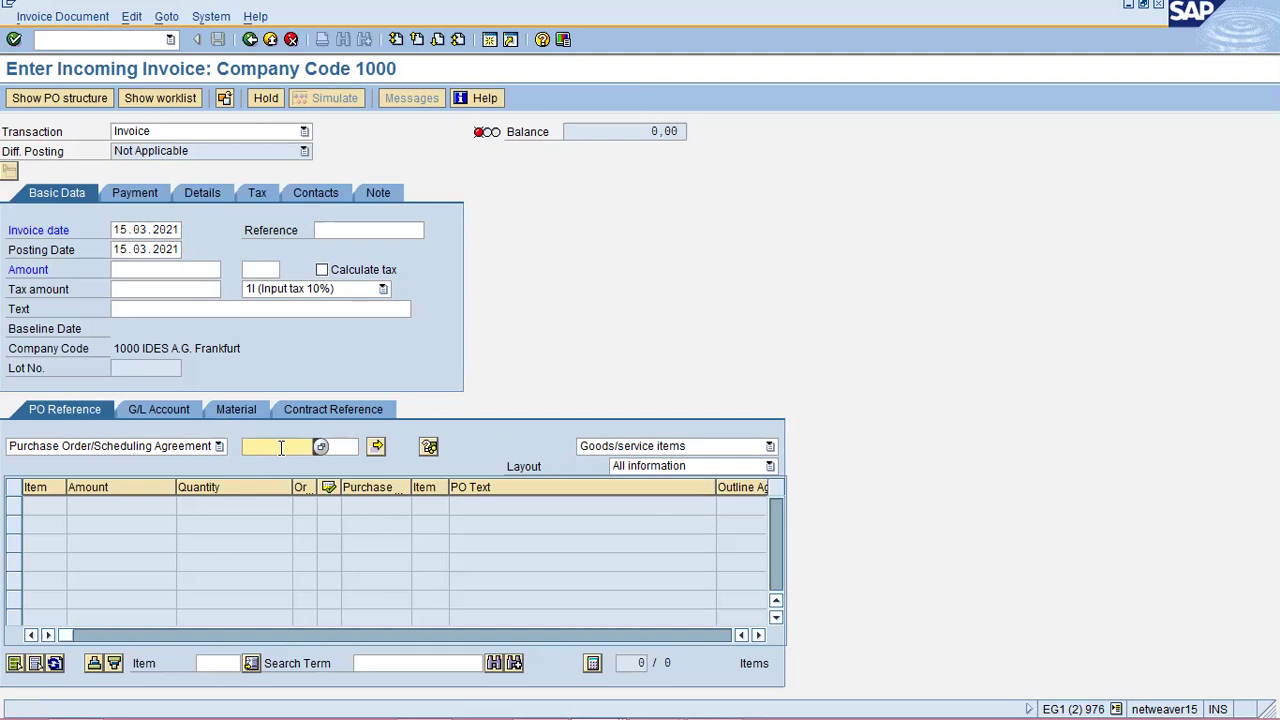
type("4500018260")
key("Return")
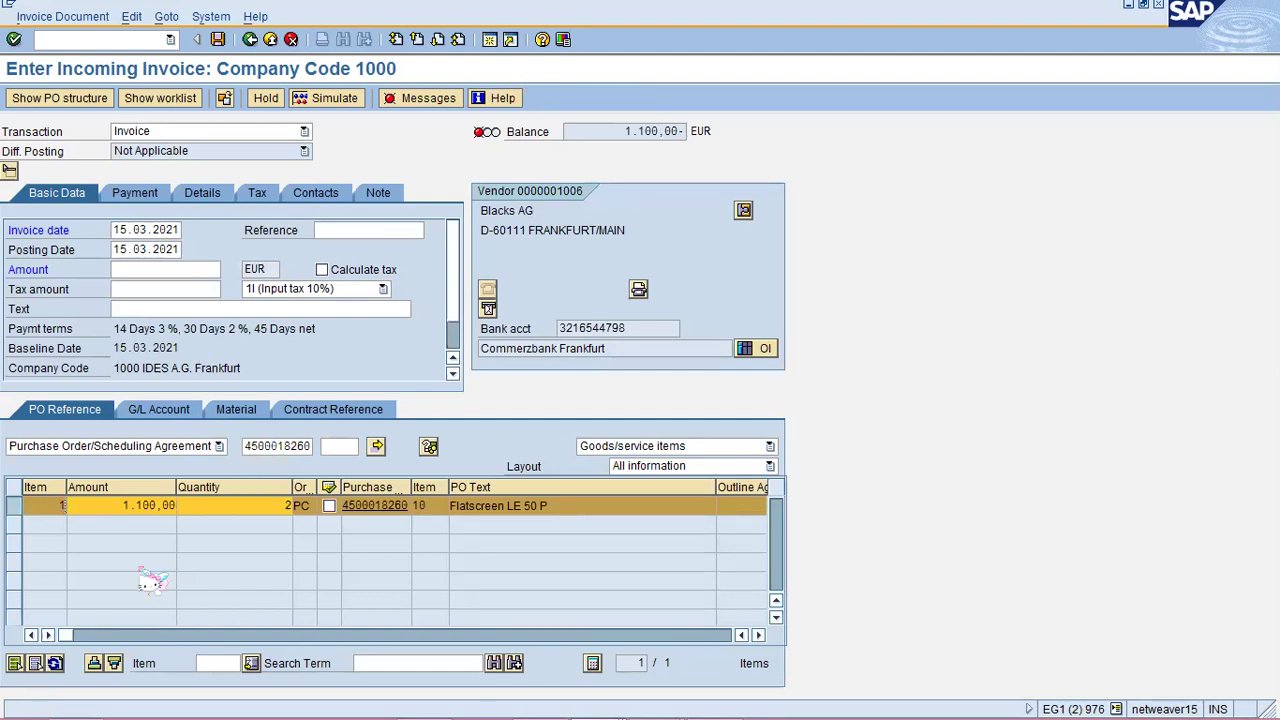
left_click_drag(114, 506, 238, 506)
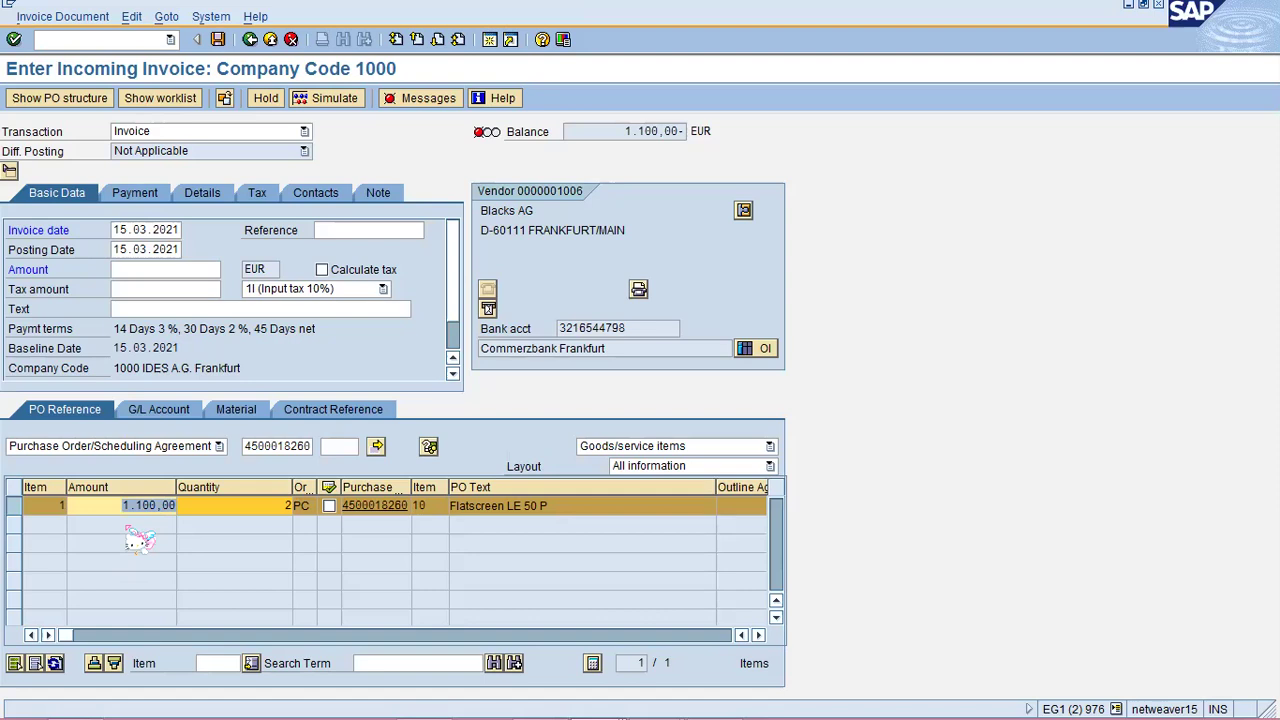
Turn on Calculate tax for the invoice and set its gross amount to 1210 EUR
left_click(338, 276)
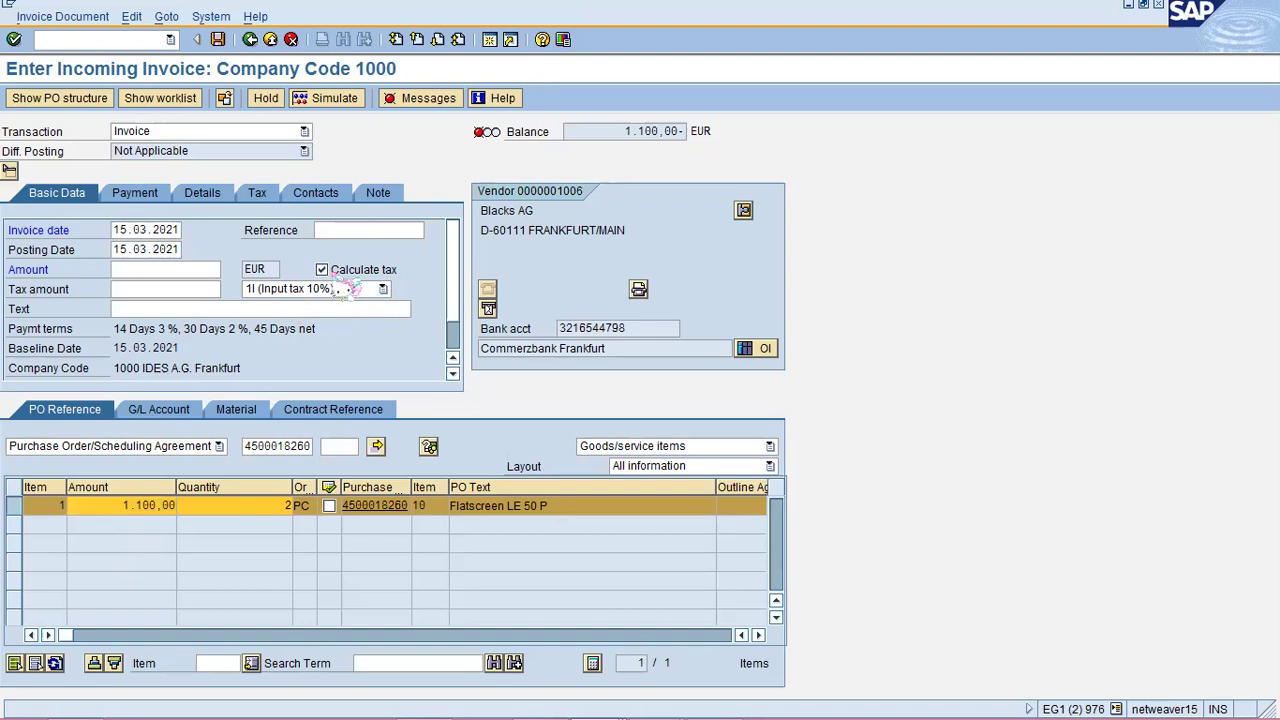
key("Return")
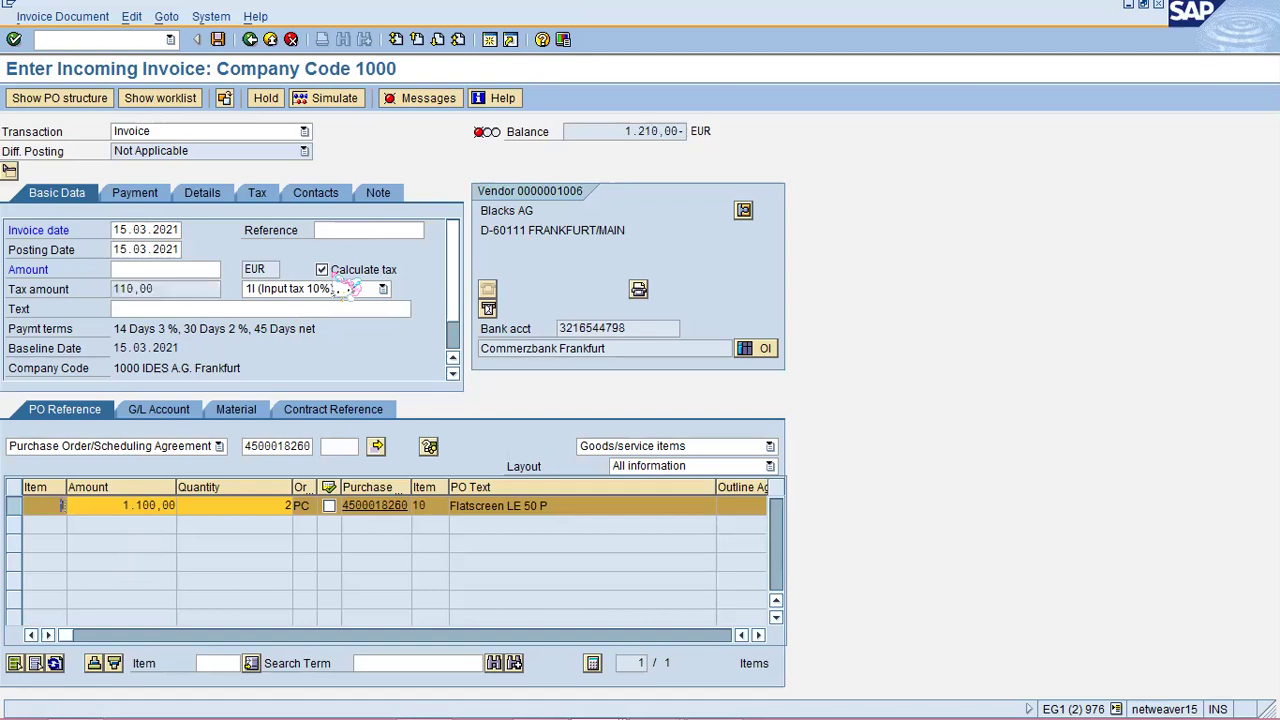
left_click(219, 270)
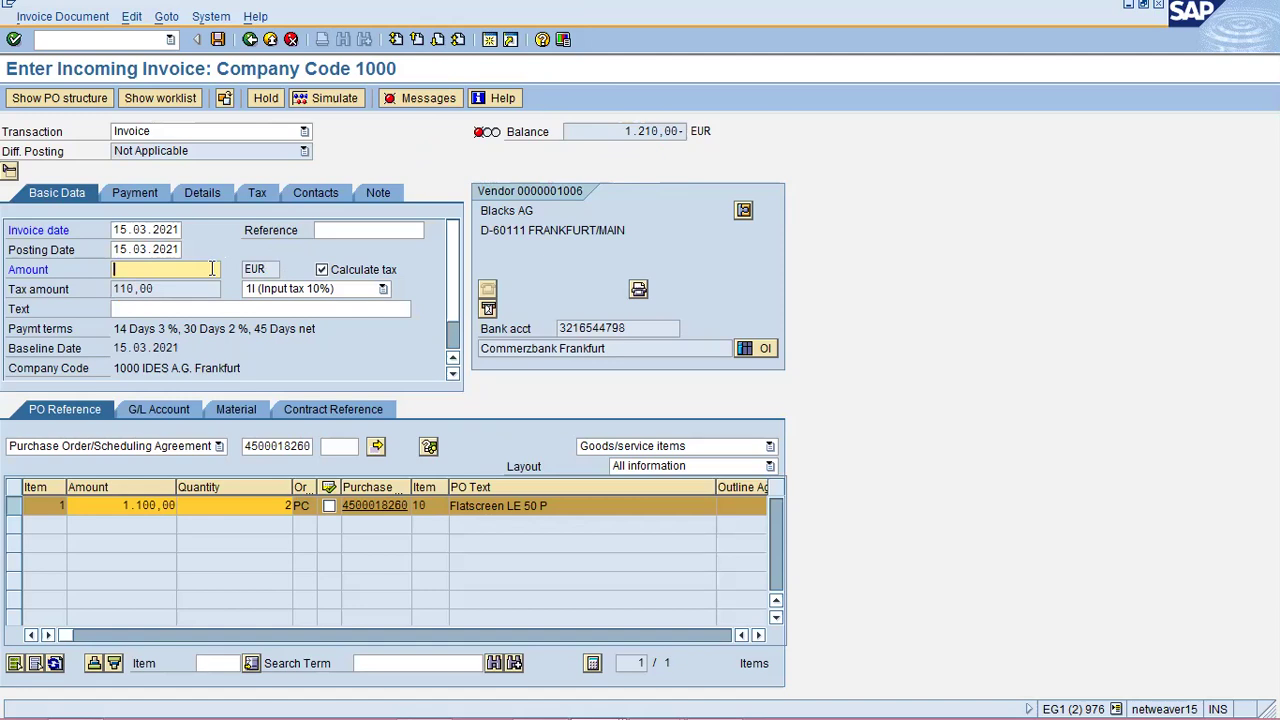
type("1210")
key("Return")
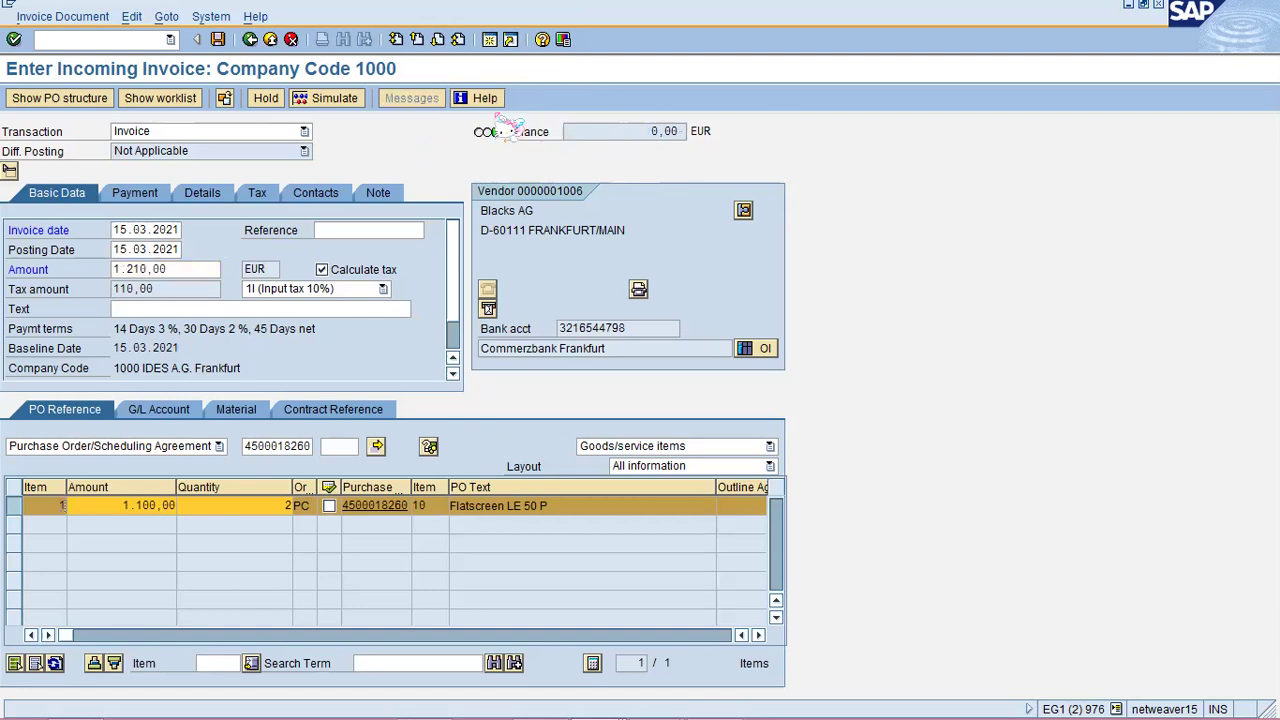
Compare the purchase order item's tax code with tax code 1I (Input tax 10%) in the invoice header
left_click(758, 636)
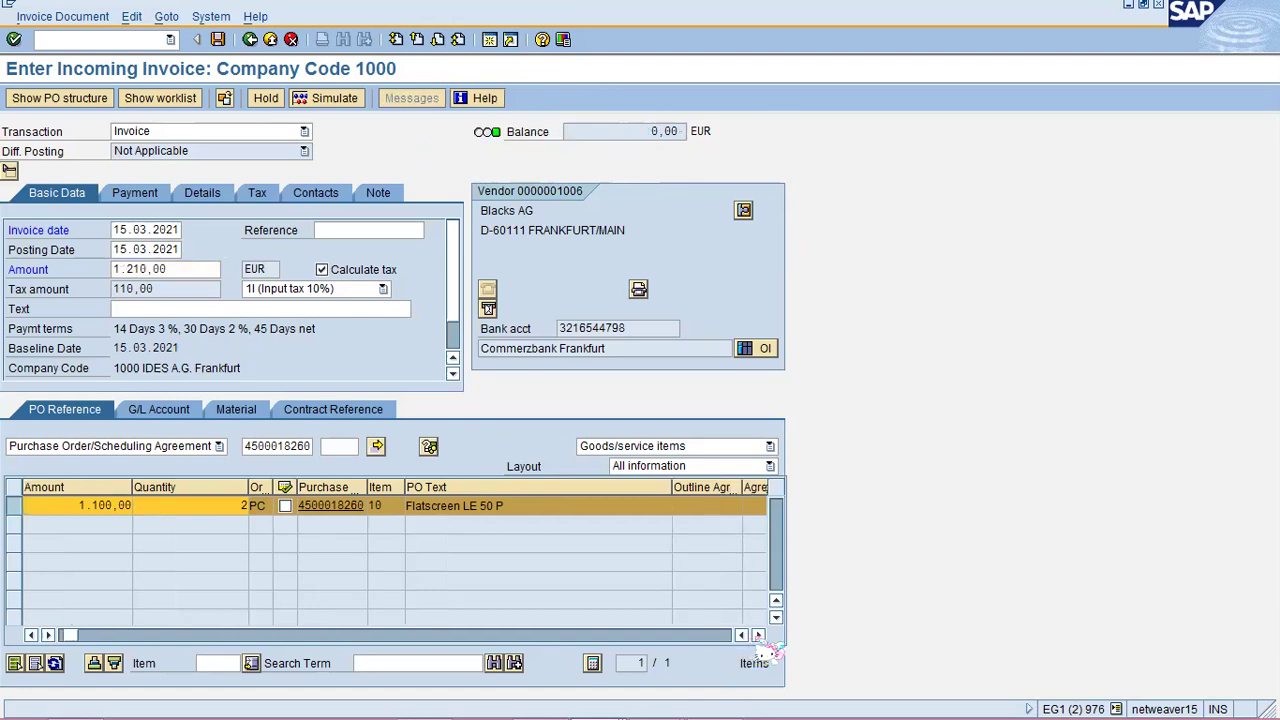
left_click(758, 636)
left_click(758, 636)
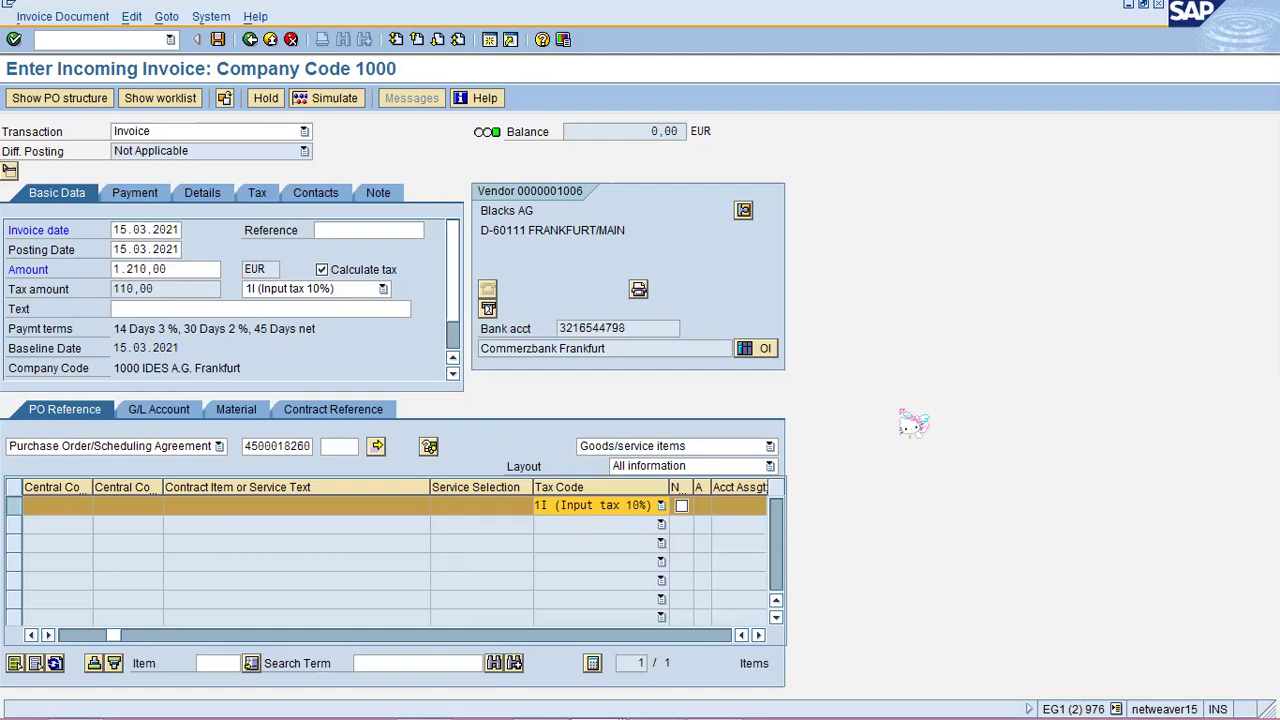
left_click_drag(247, 303, 221, 297)
left_click_drag(591, 451, 487, 559)
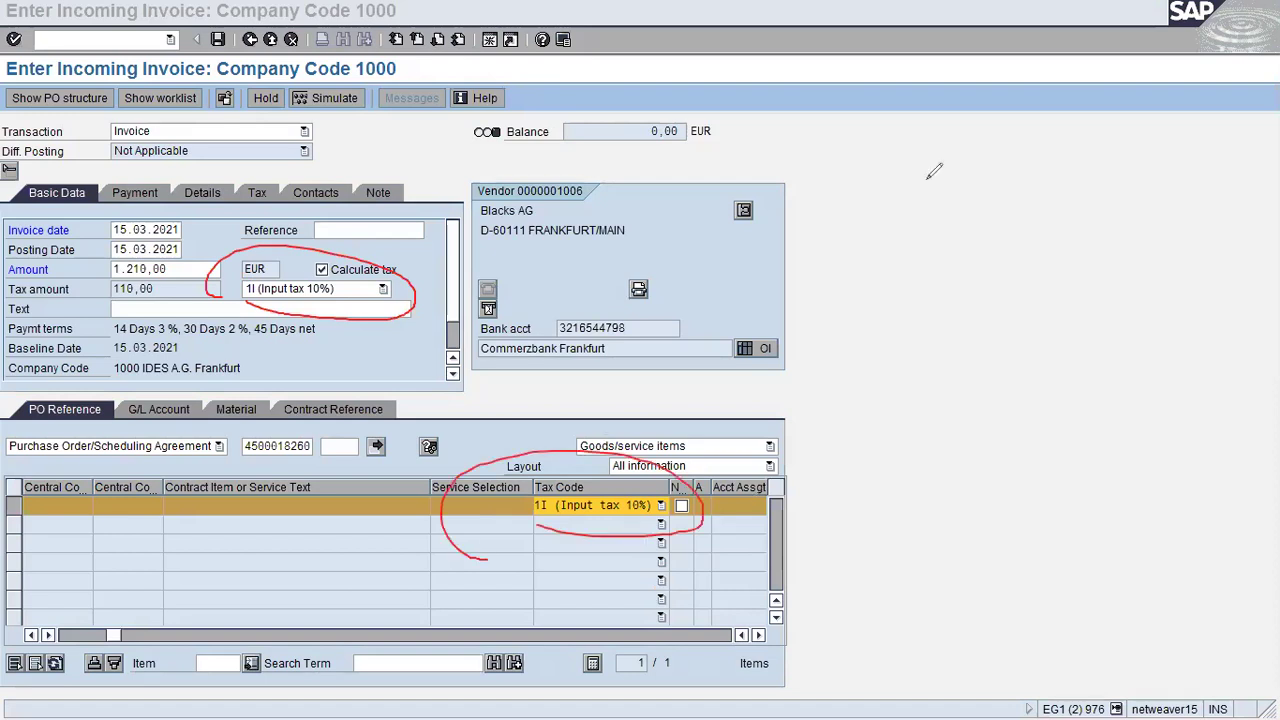
key("Escape")
Post the invoice, acknowledge the information message and return to the SAP Easy Access menu with /n
left_click(899, 330)
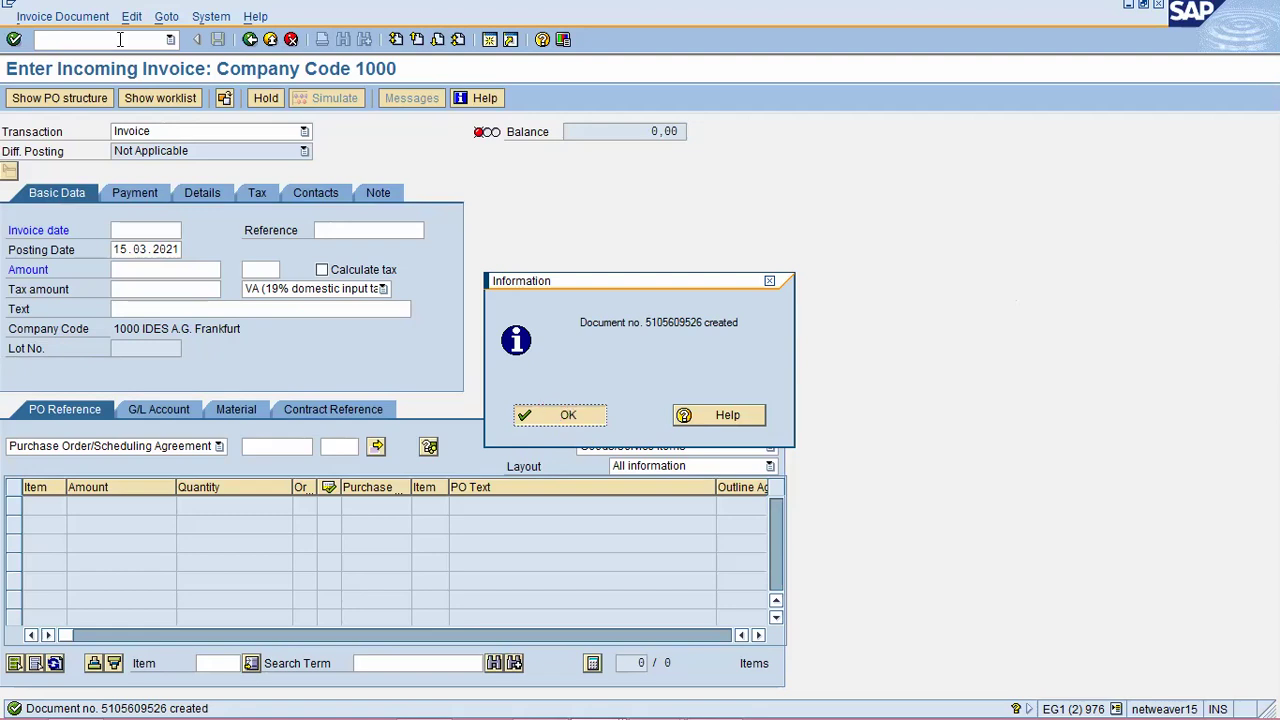
key("Return")
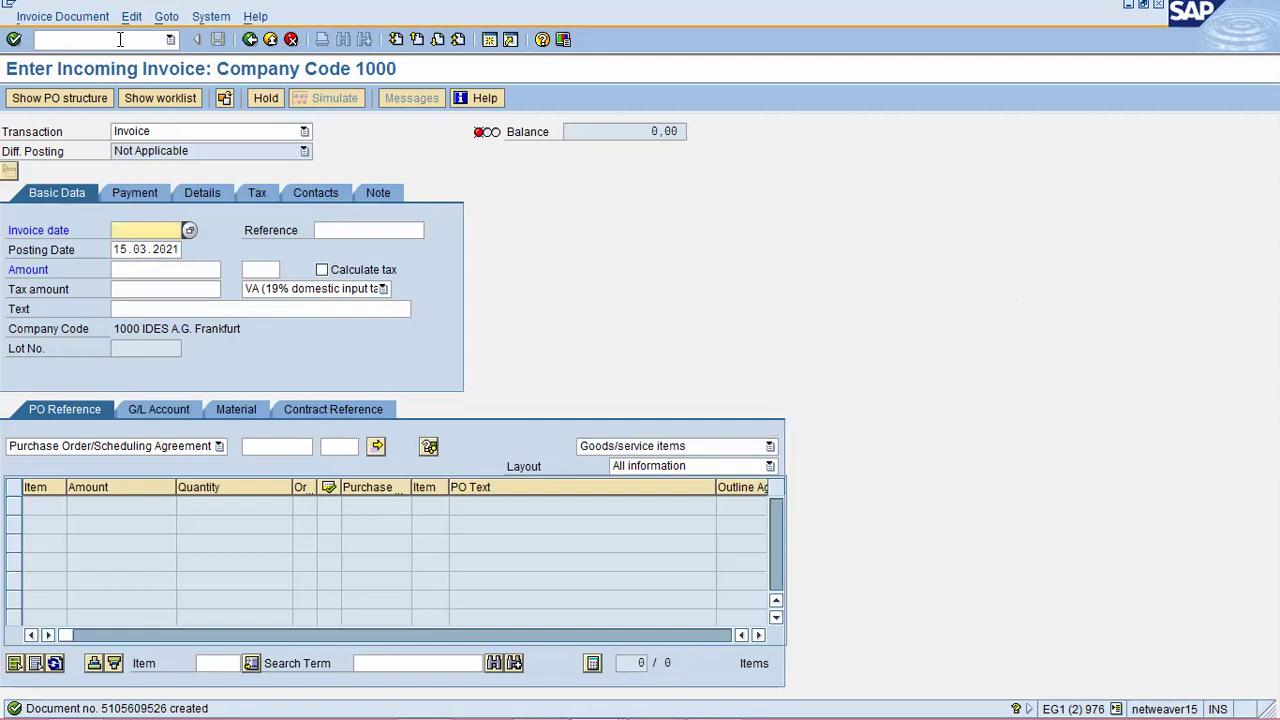
left_click(120, 39)
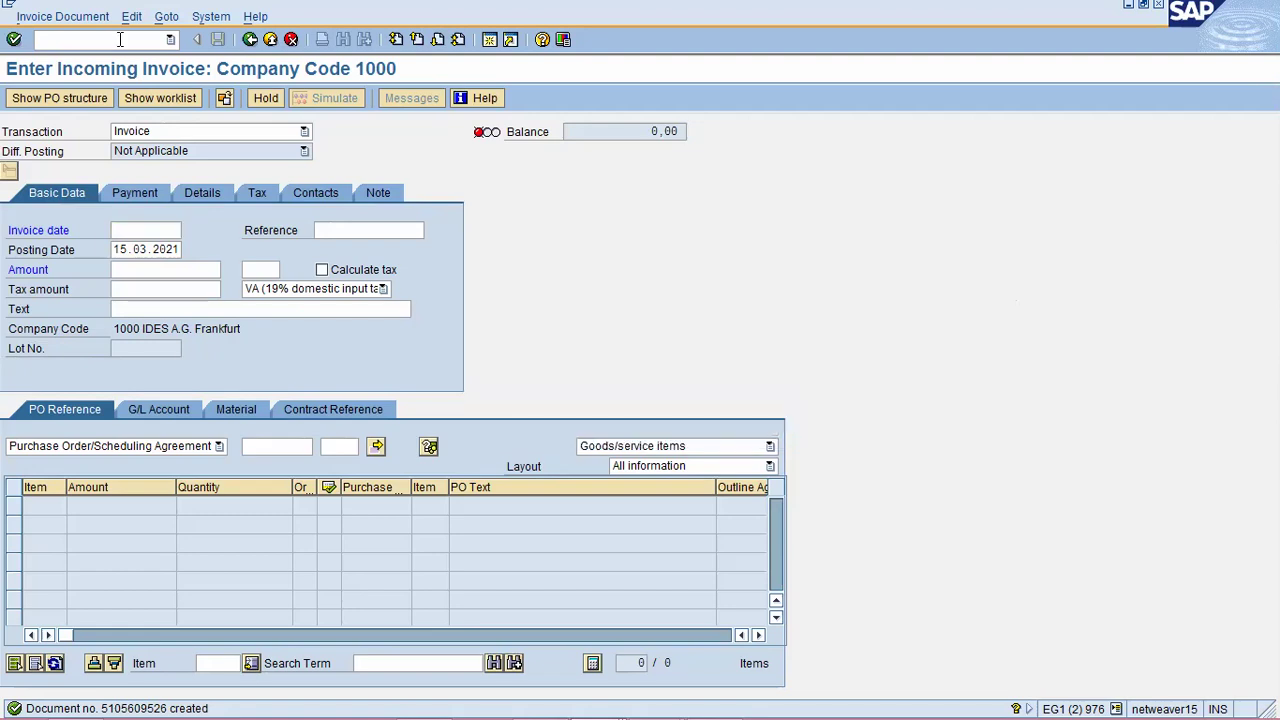
type("/n")
key("Return")
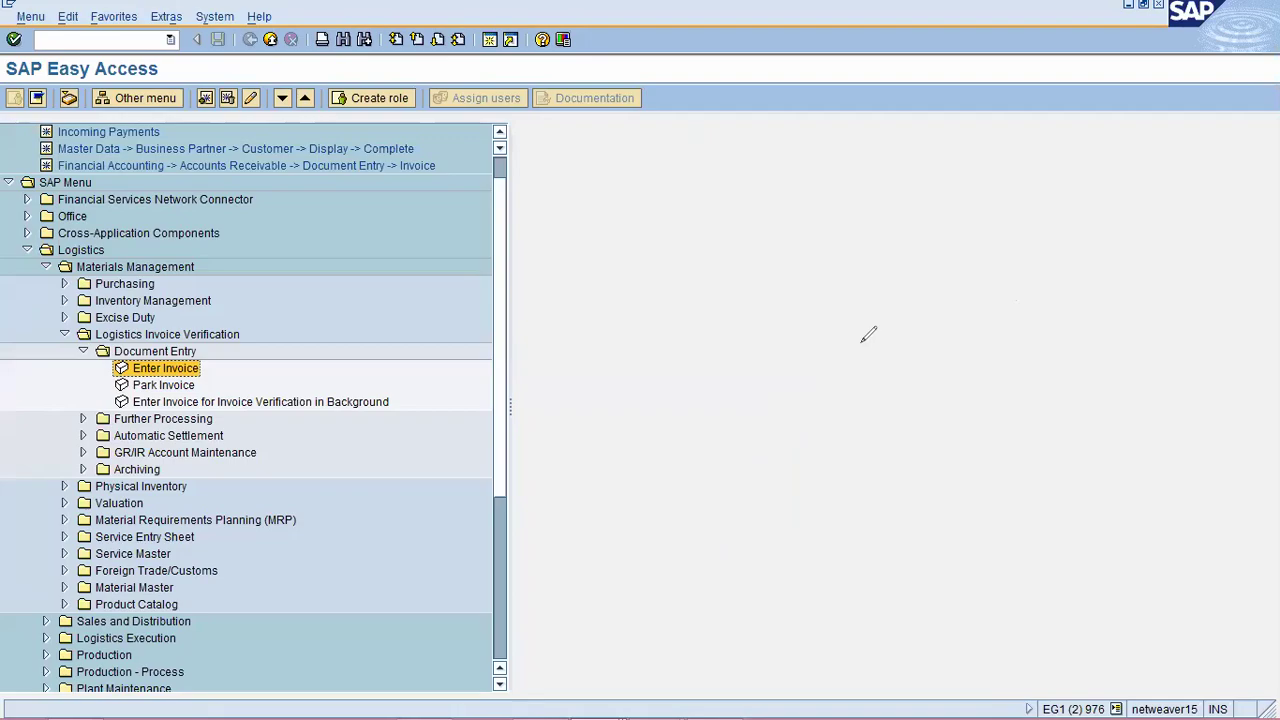
Switch to the handbook in Adobe Reader and read the Task 4 instructions for displaying the purchase order history and its follow-on documents
key("alt+Tab")
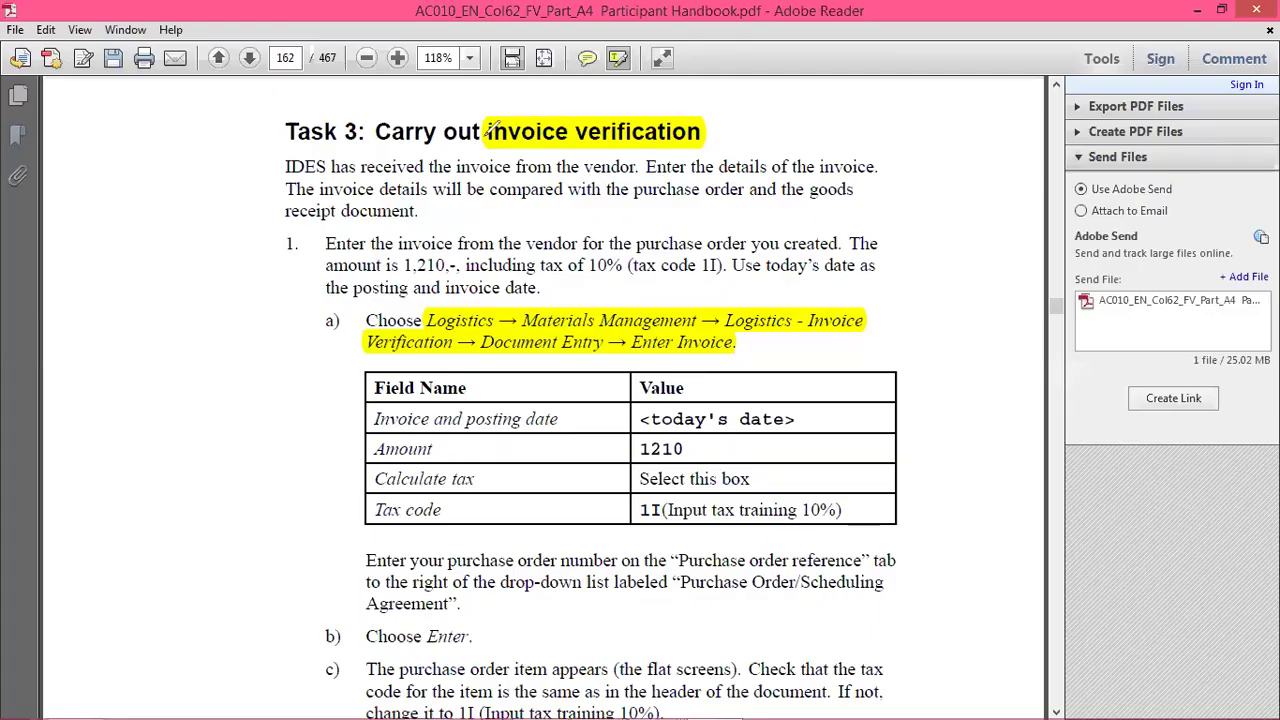
scroll(485, 140, "down", 10)
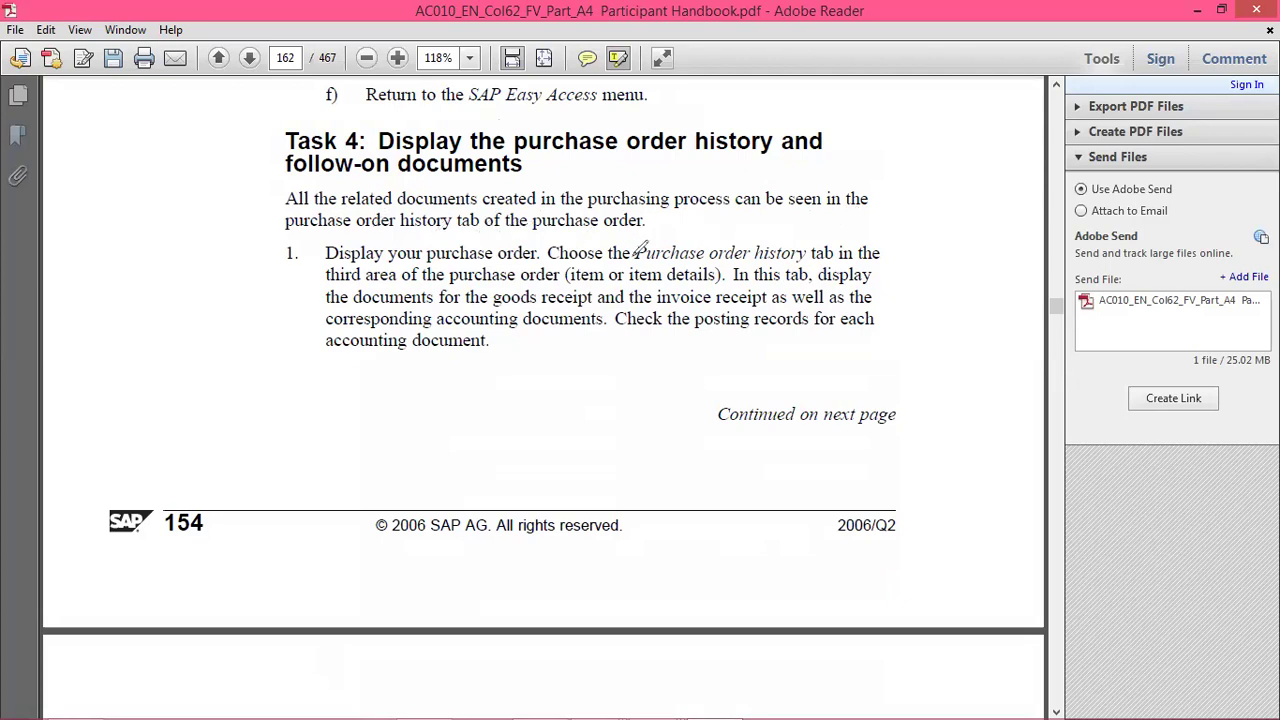
scroll(645, 250, "down", 5)
scroll(648, 250, "down", 1)
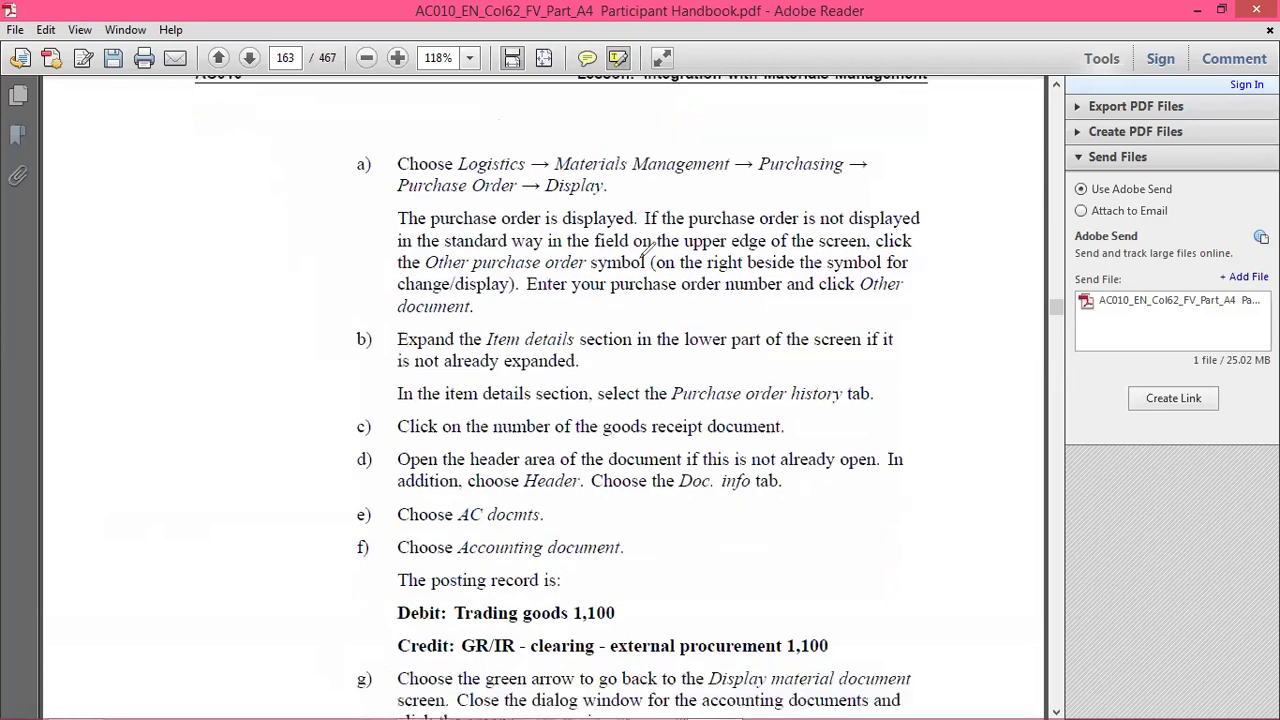
left_click_drag(458, 177, 860, 180)
left_click_drag(421, 199, 403, 197)
left_click_drag(490, 196, 599, 198)
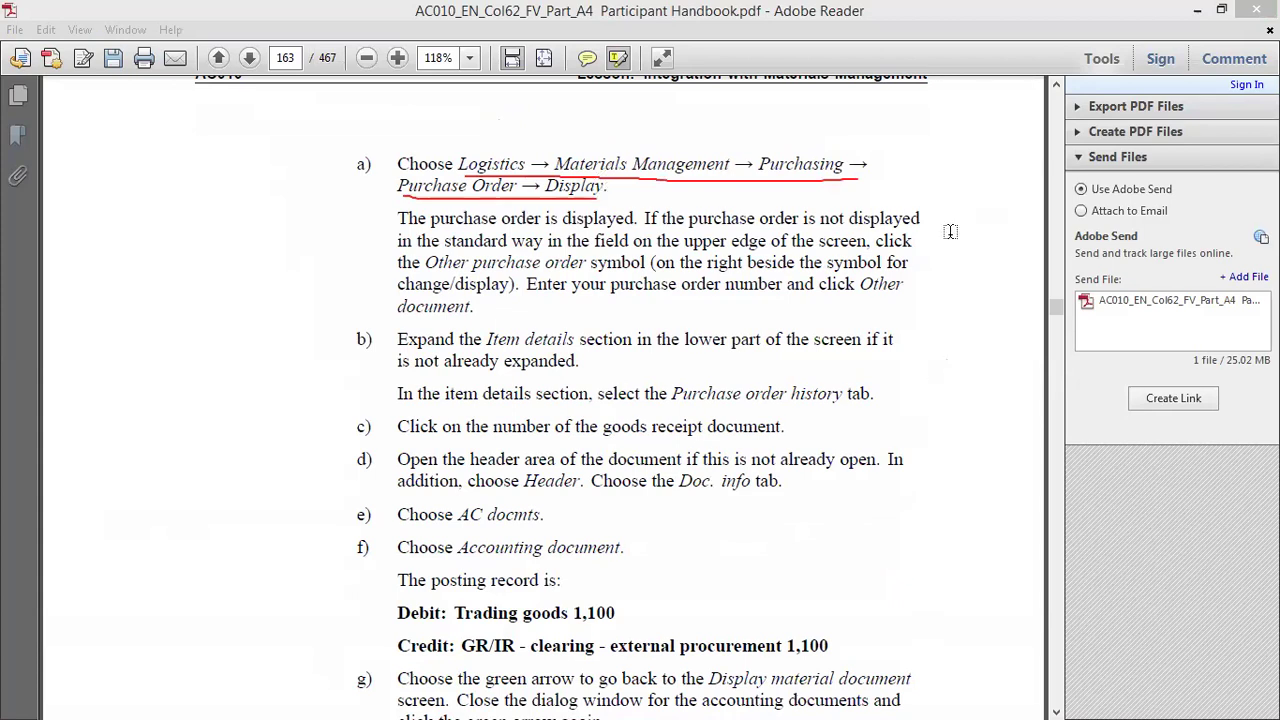
scroll(977, 543, "down", 10)
scroll(967, 516, "up", 2)
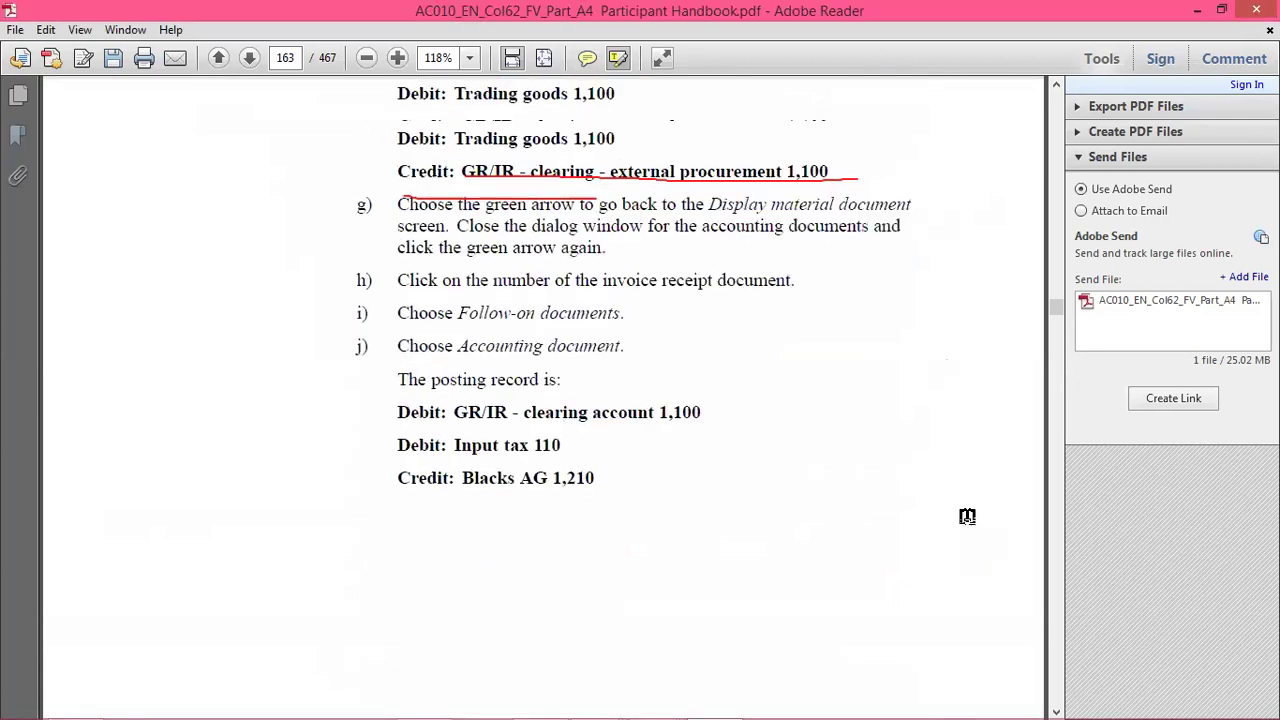
scroll(965, 515, "up", 10)
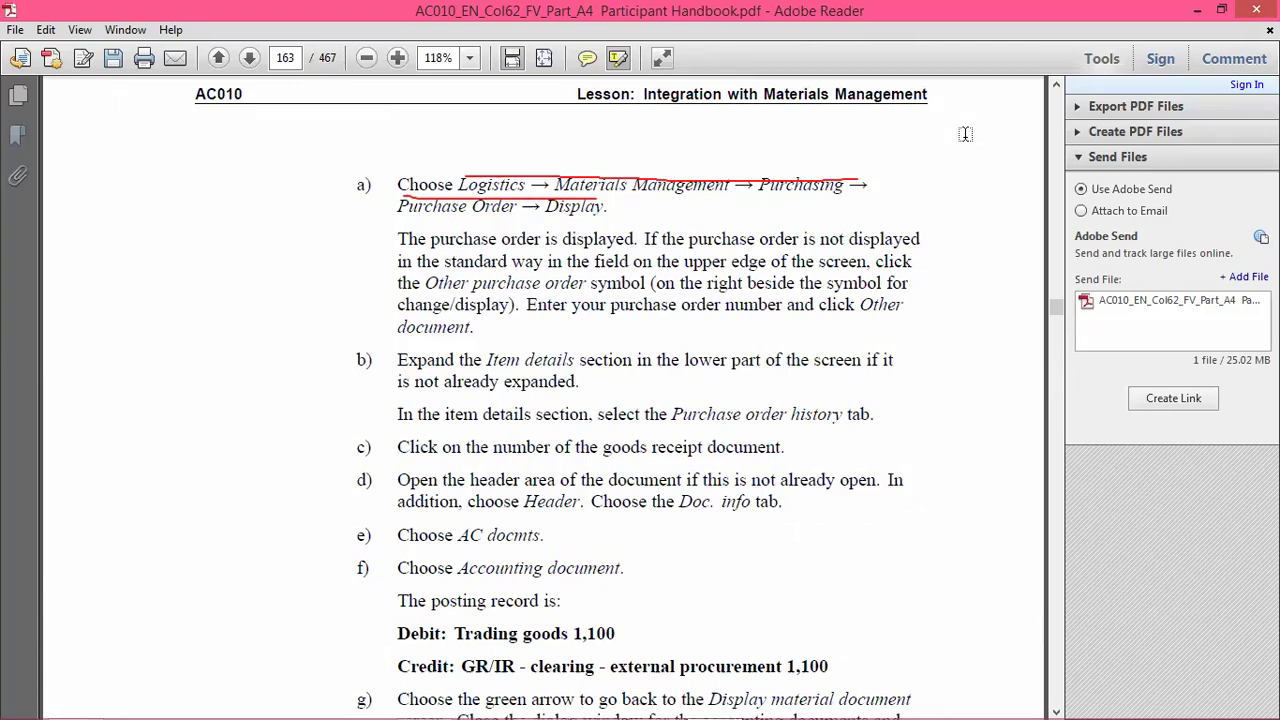
Switch back to SAP, open the purchase order through Purchasing, Purchase Order, Display, and show the item's Purchase Order History
key("alt+Tab")
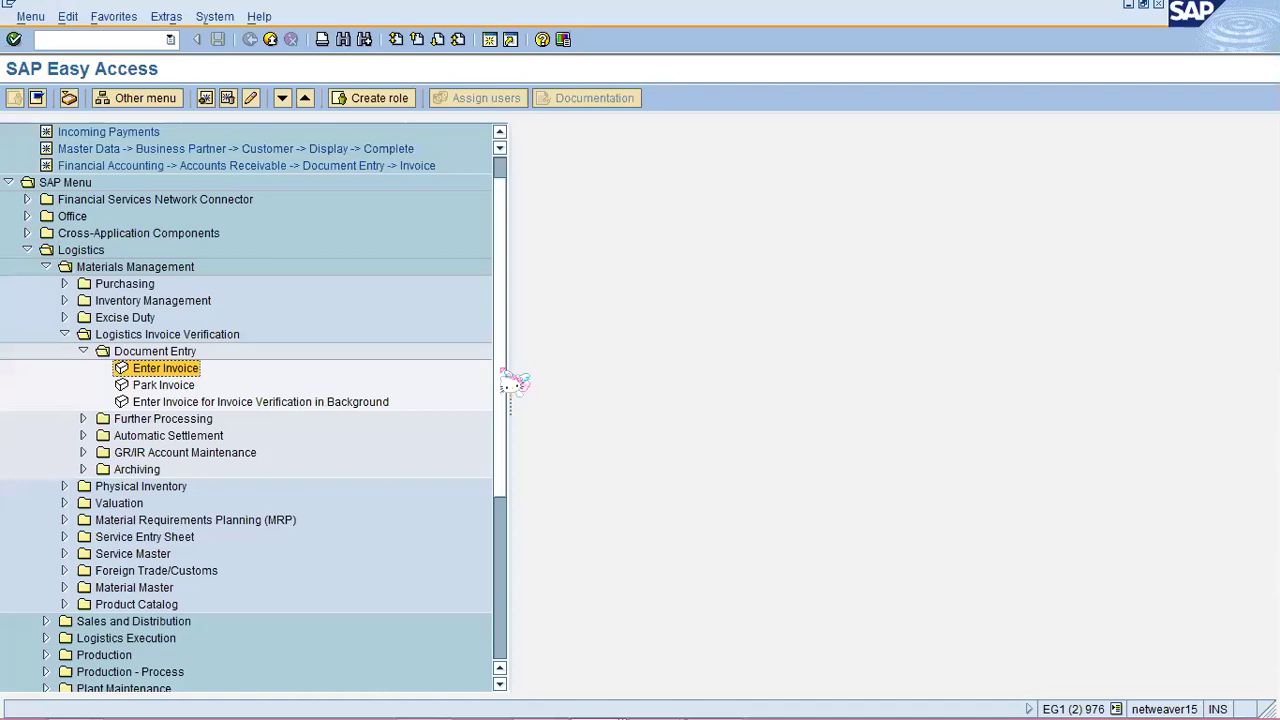
left_click(66, 287)
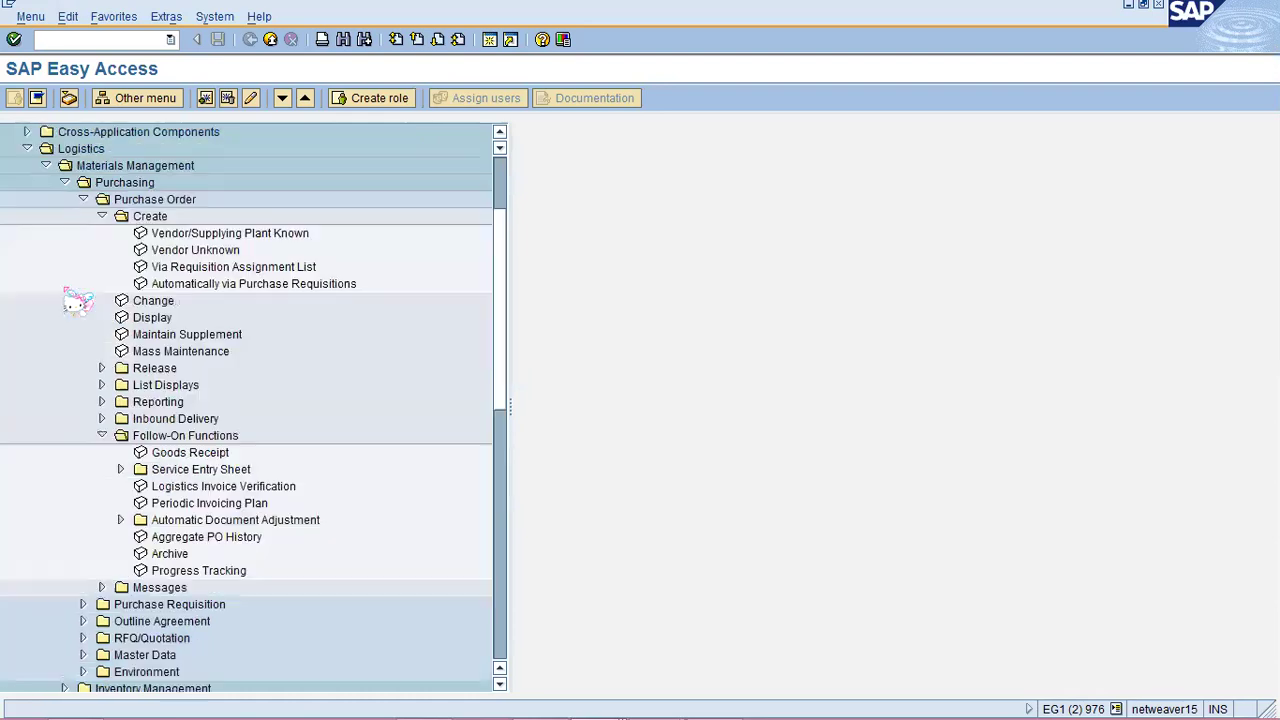
left_click(101, 216)
double_click(148, 250)
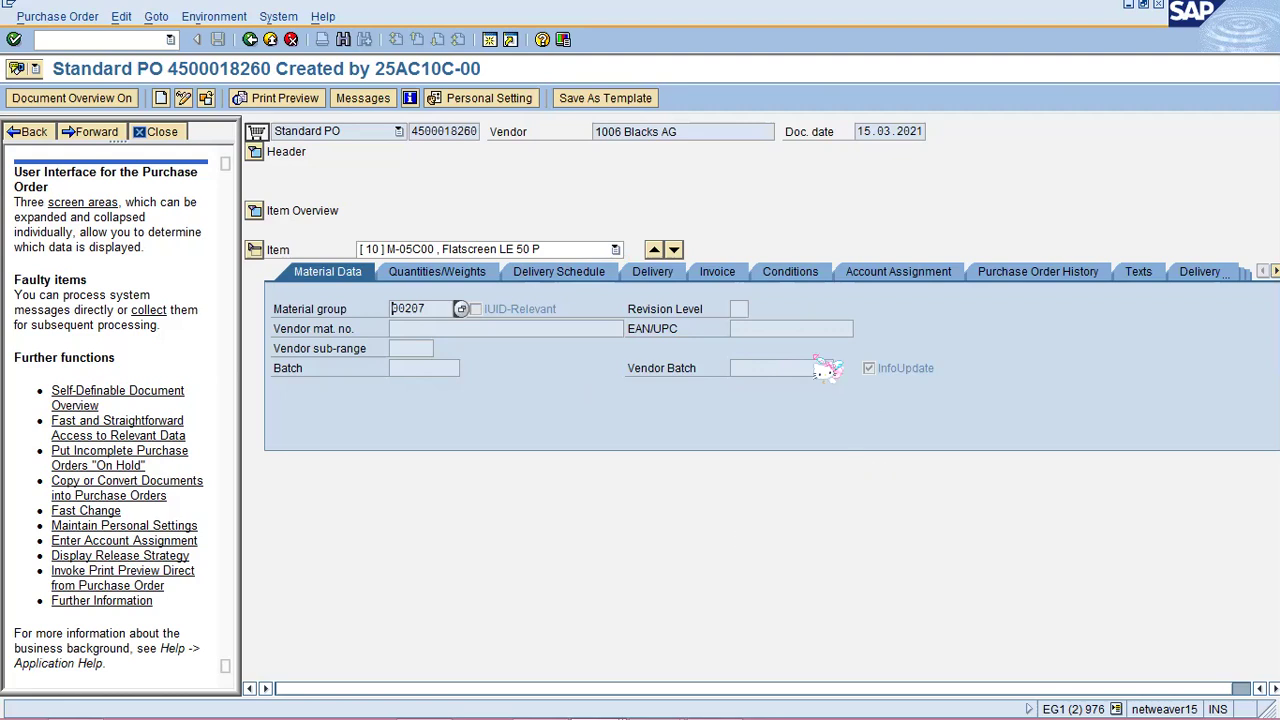
left_click(1012, 275)
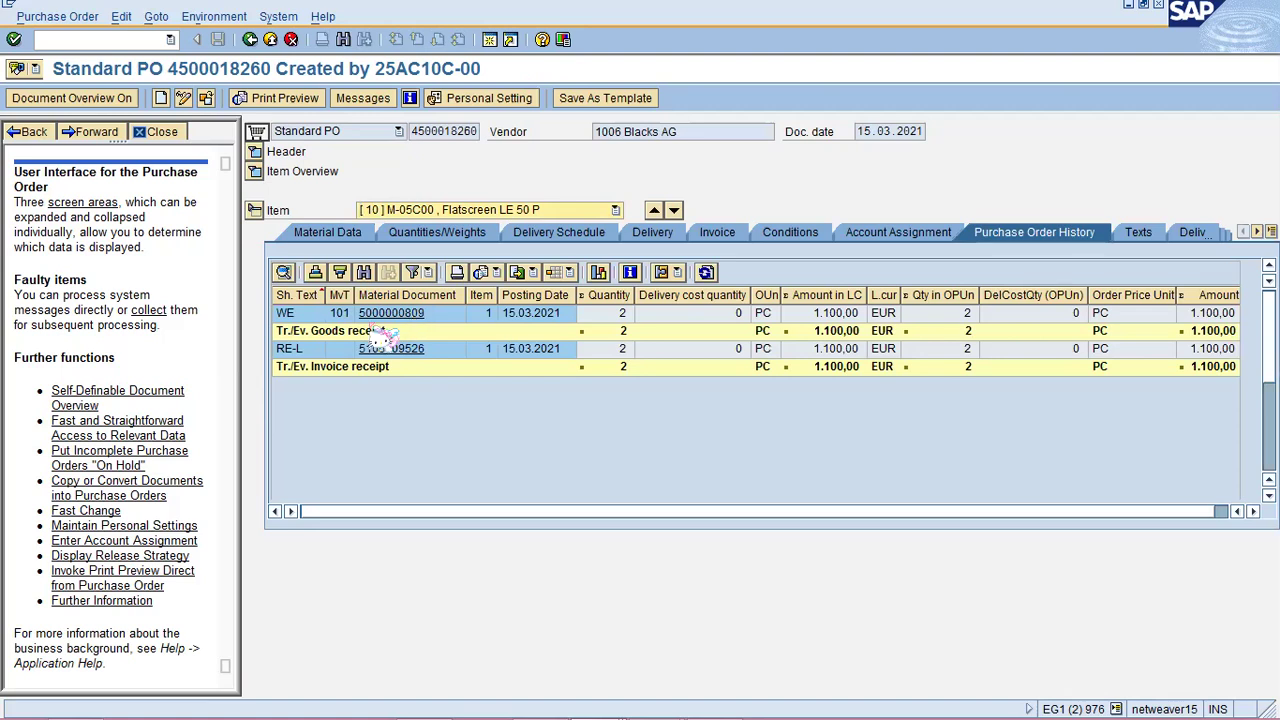
Display the goods receipt's material document from the purchase order history
left_click(396, 326)
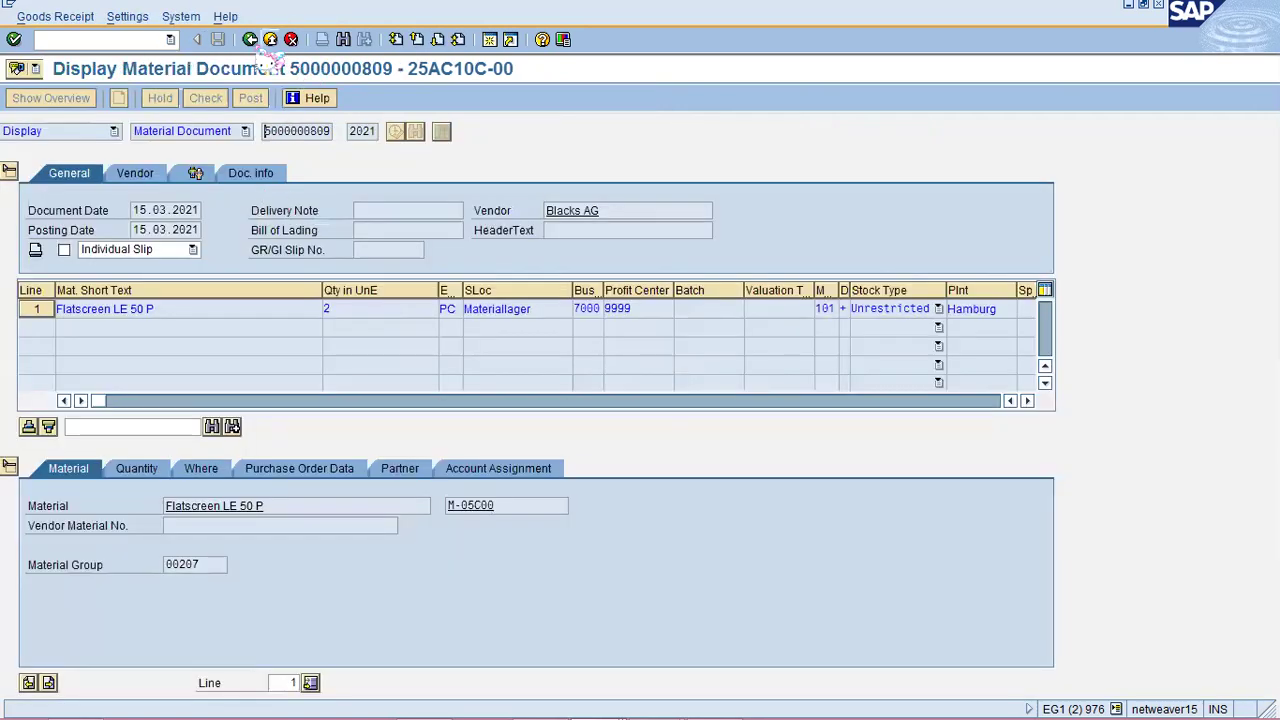
left_click(250, 40)
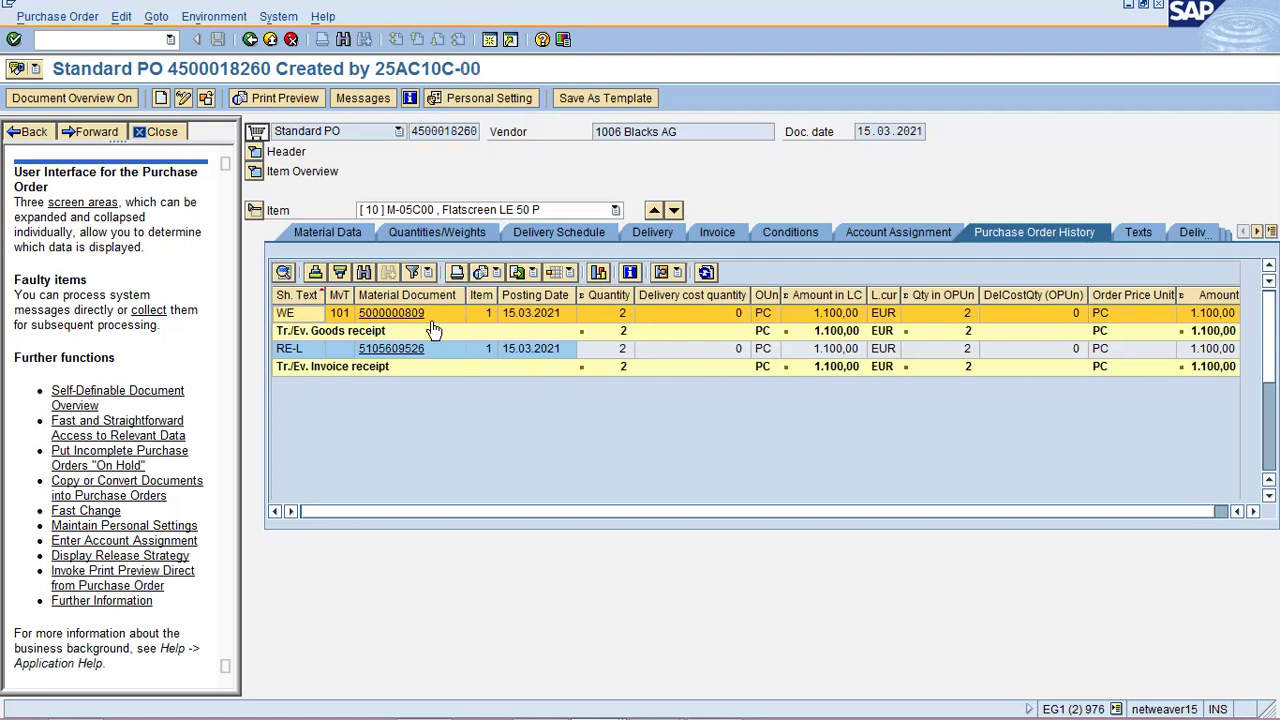
left_click(522, 316)
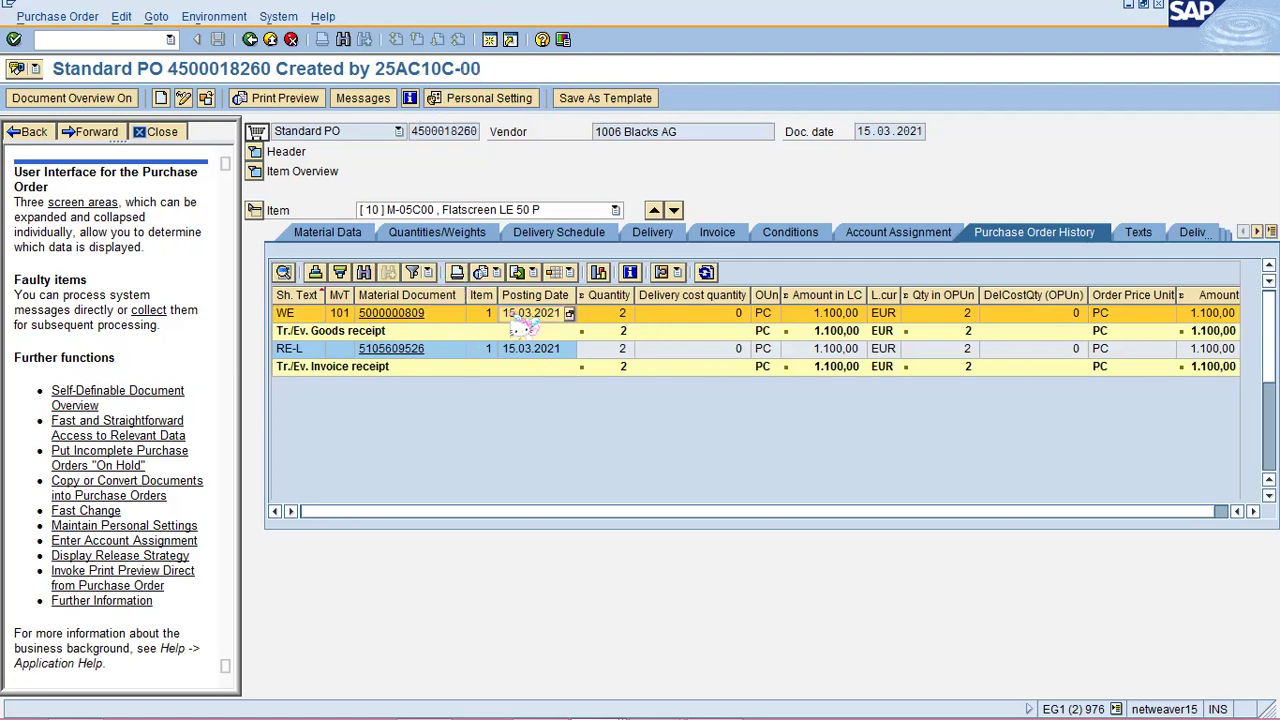
left_click(450, 315)
double_click(450, 315)
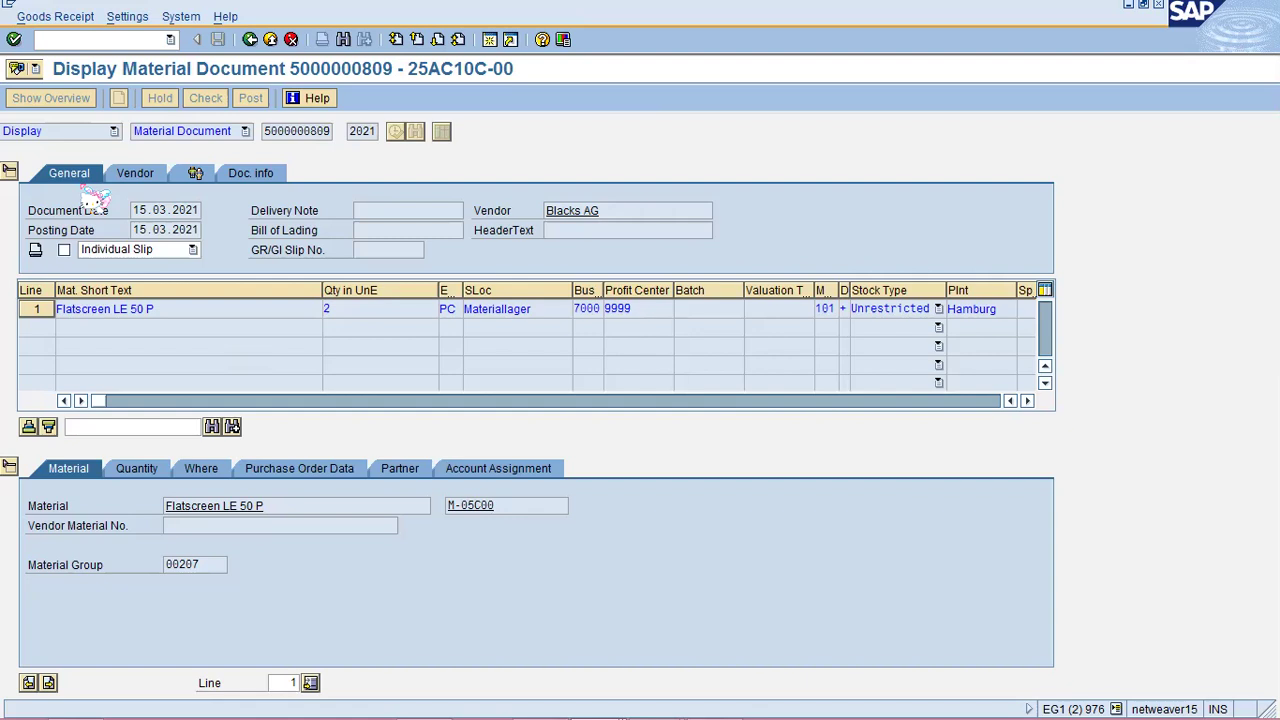
left_click(45, 20)
left_click(621, 128)
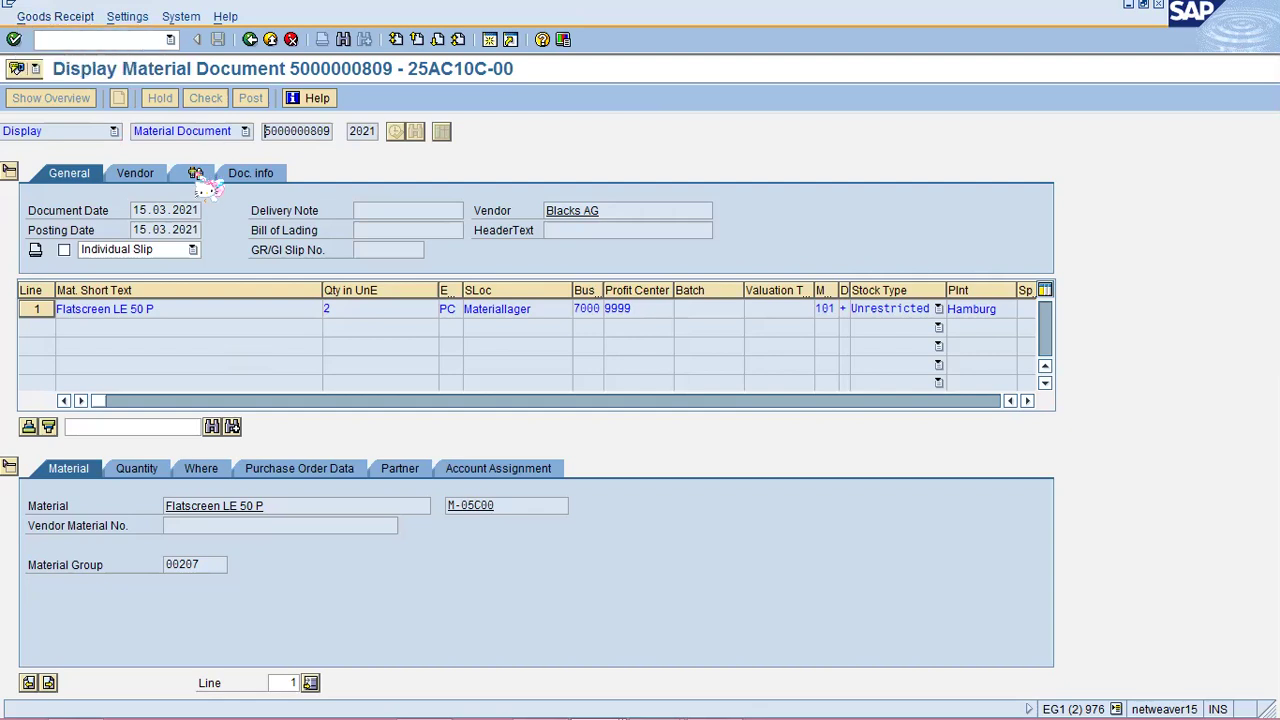
Show the material document's Doc. info, list its FI documents and open the accounting document
left_click(258, 177)
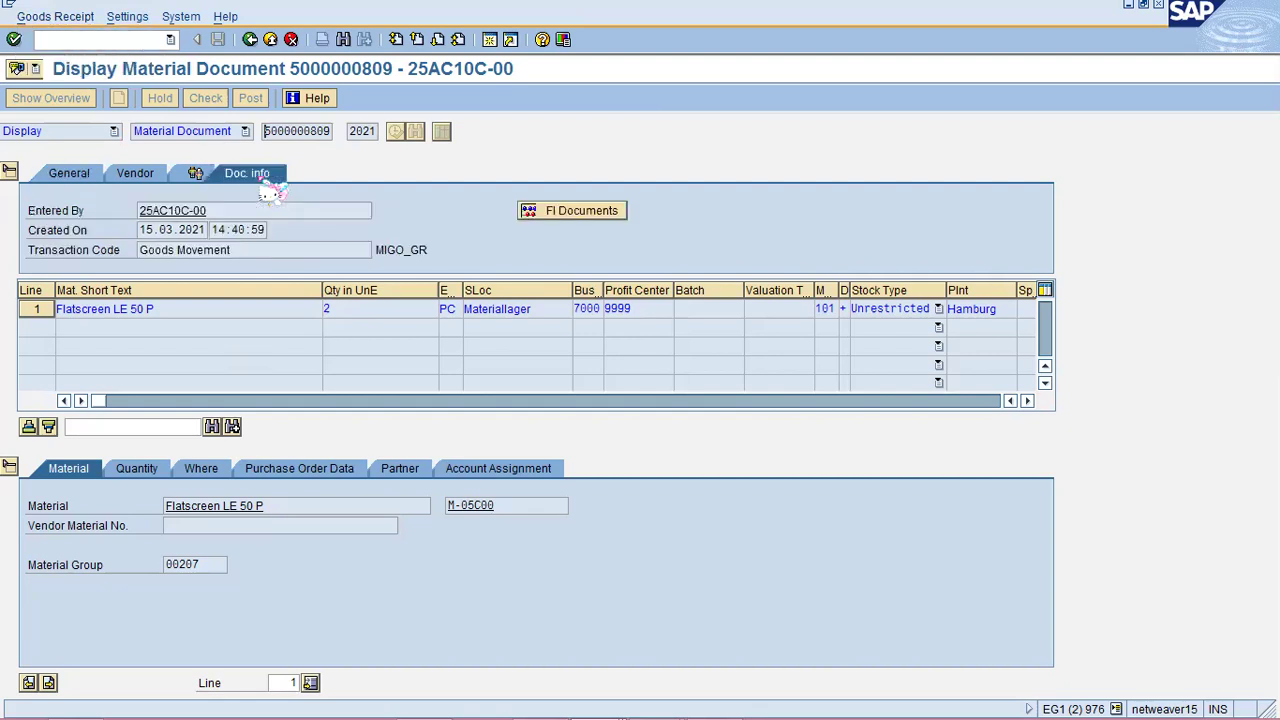
left_click(85, 178)
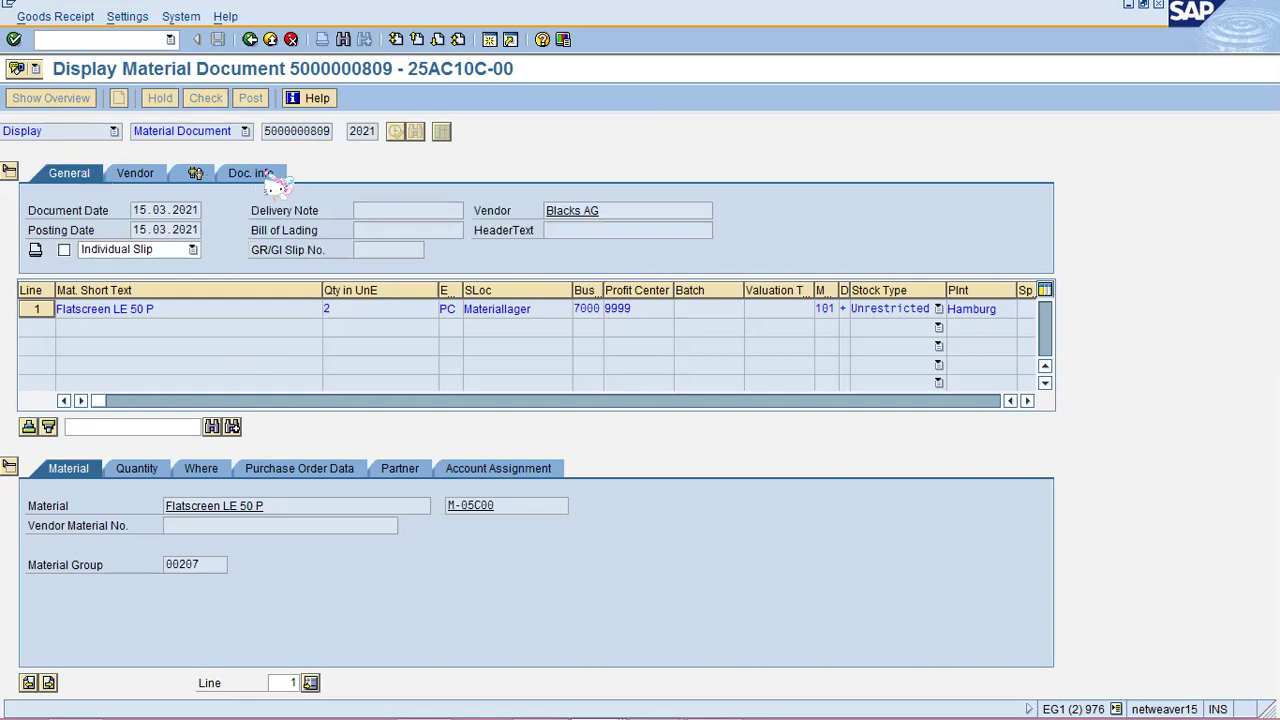
left_click(268, 178)
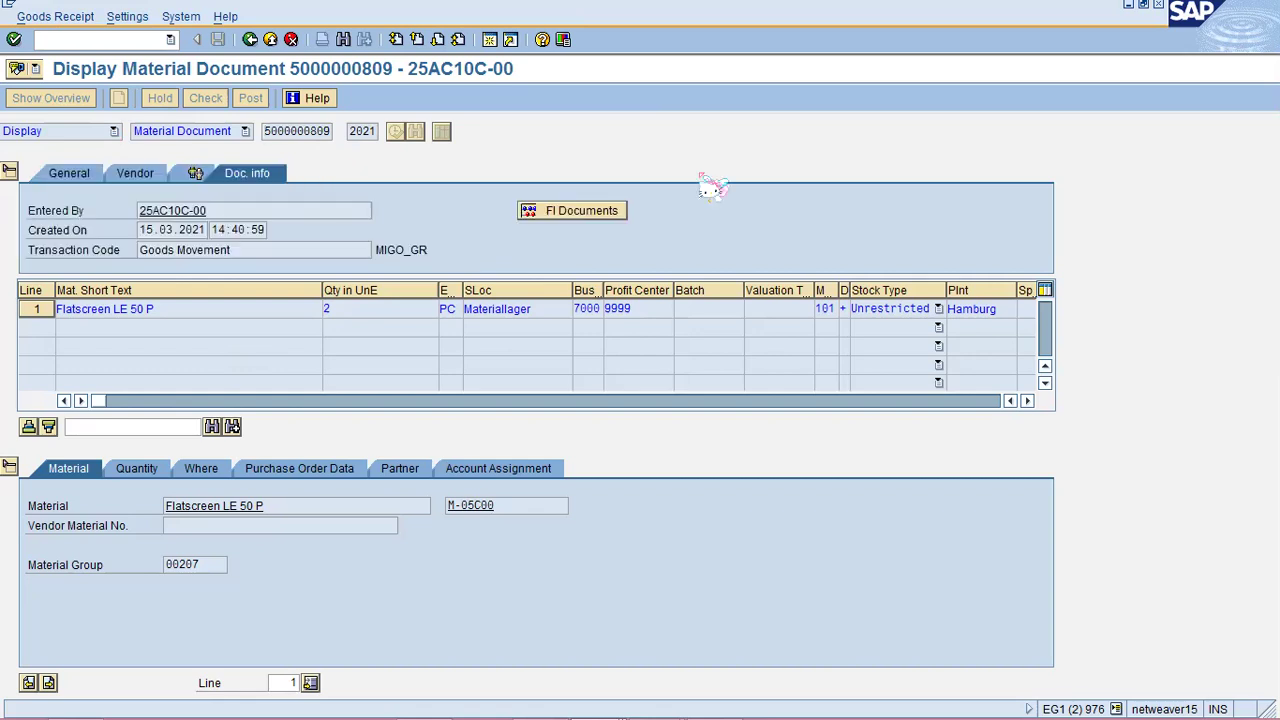
left_click(585, 212)
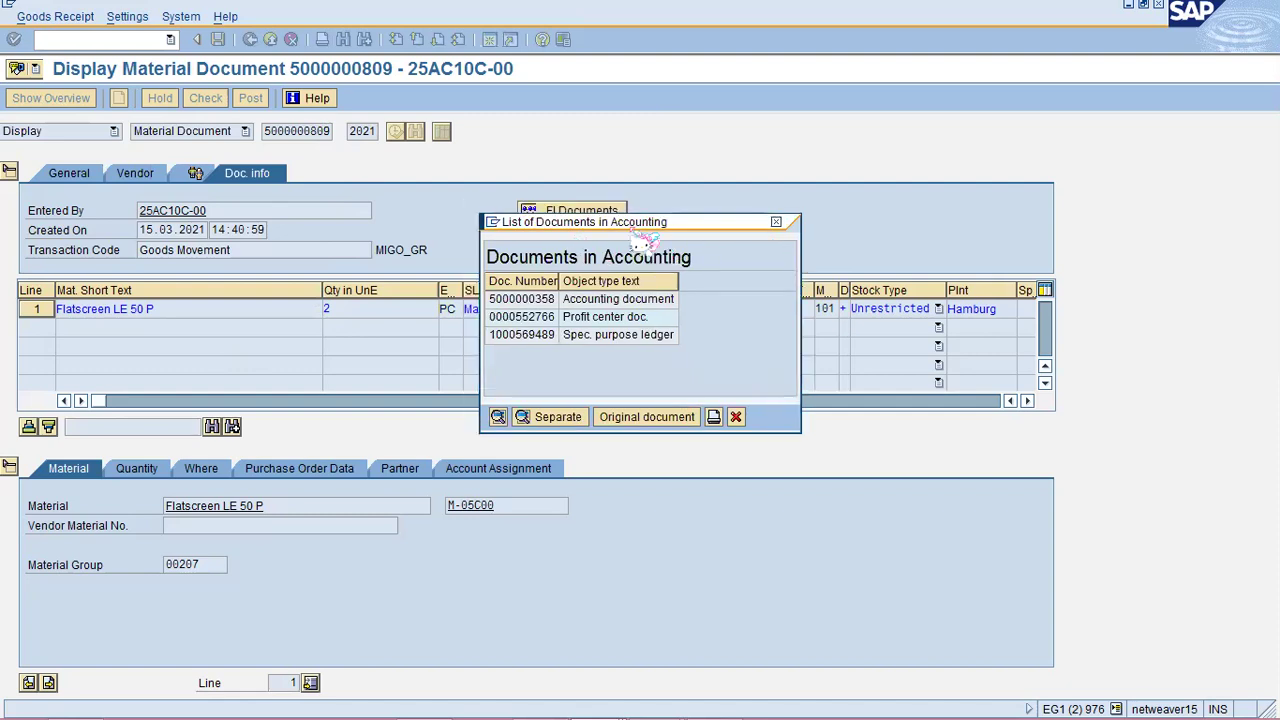
left_click(645, 300)
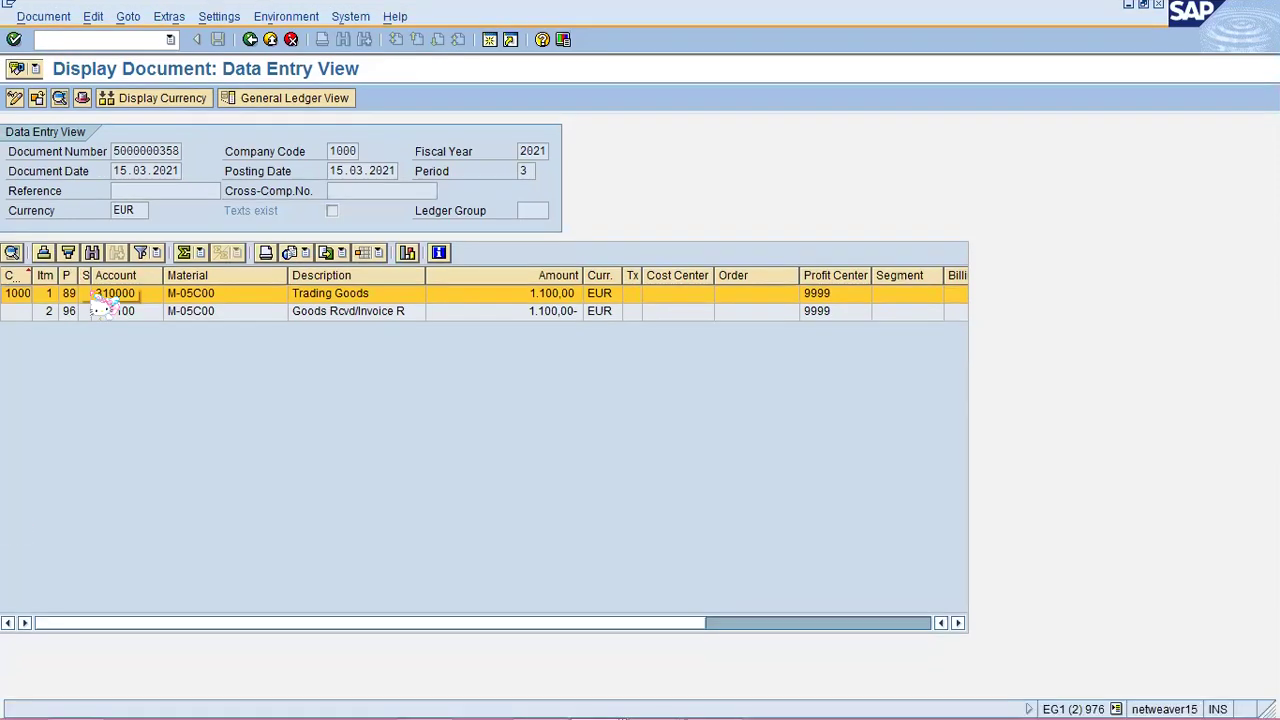
Examine the posting keys of the Trading Goods and Goods Rcvd/Invoice lines, widening the posting key column and narrowing it again
double_click(77, 294)
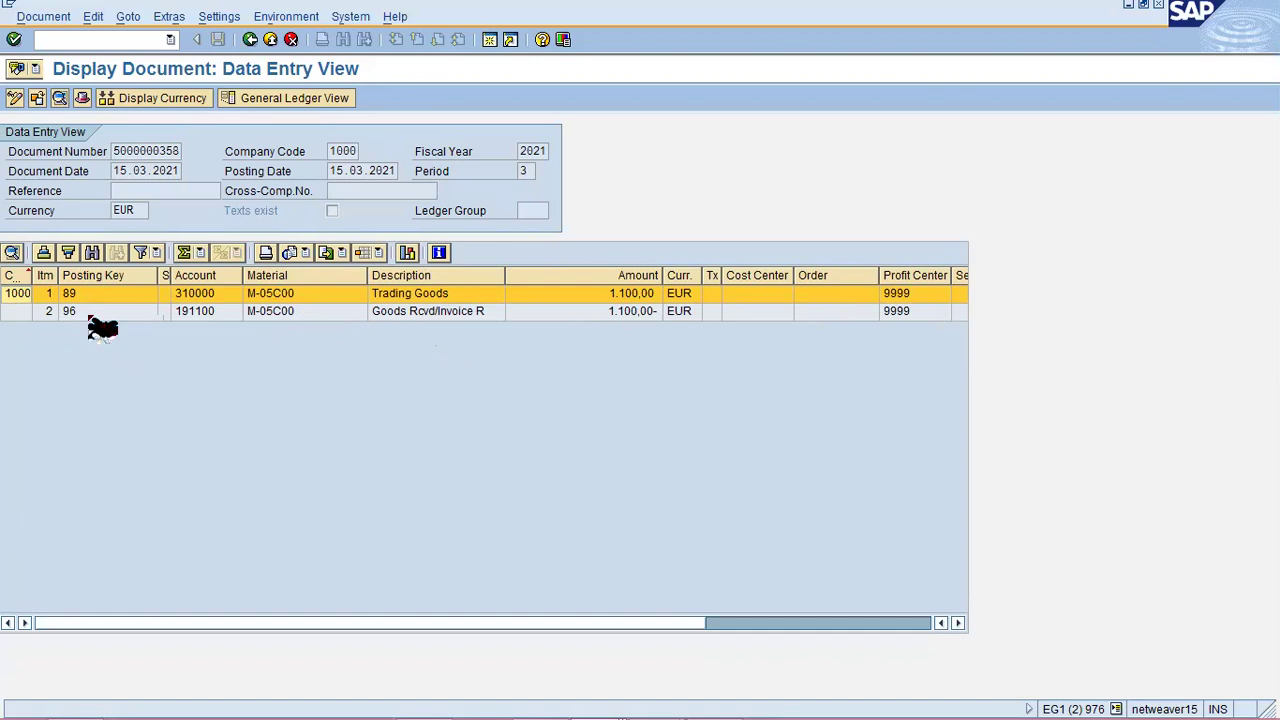
left_click(152, 312)
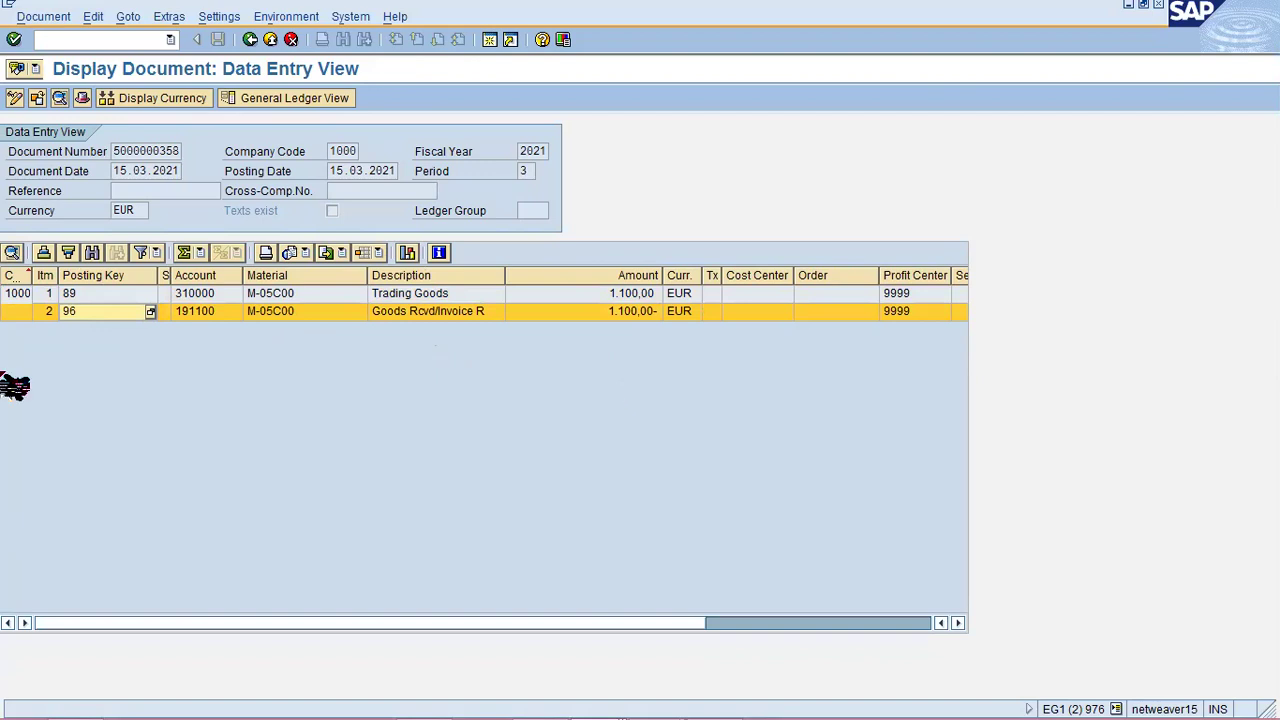
key("Up")
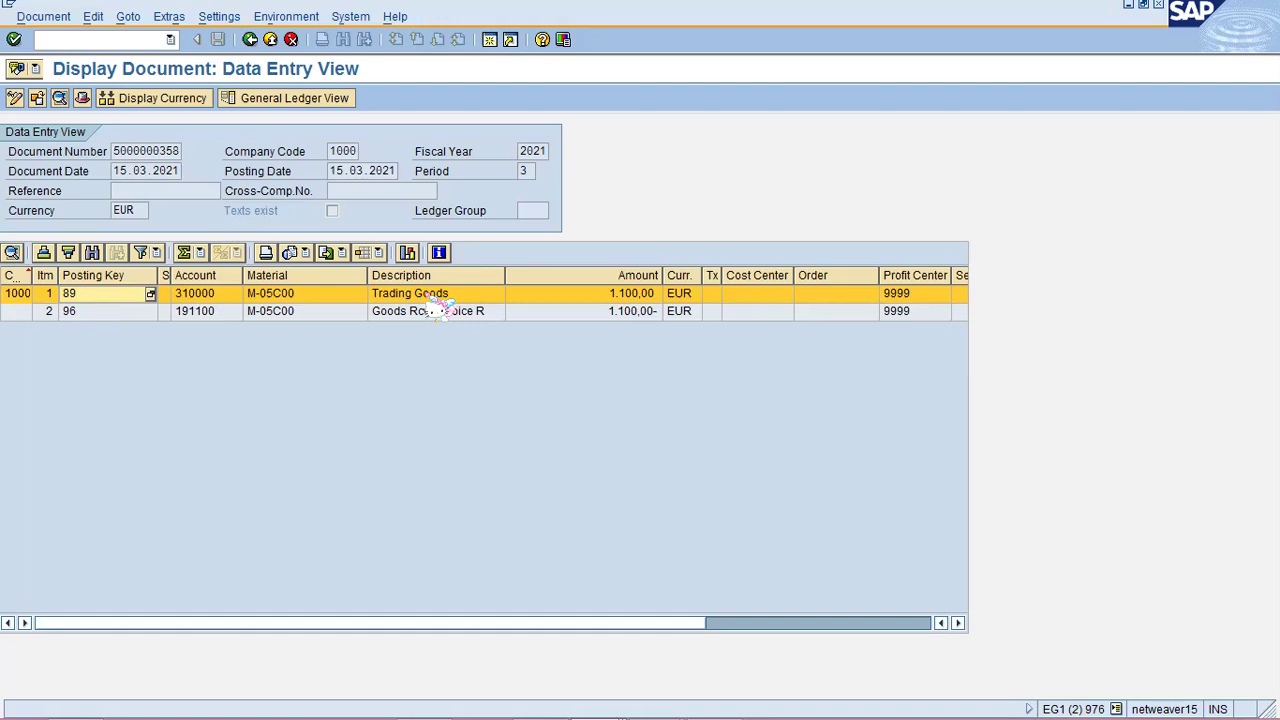
left_click_drag(163, 277, 90, 279)
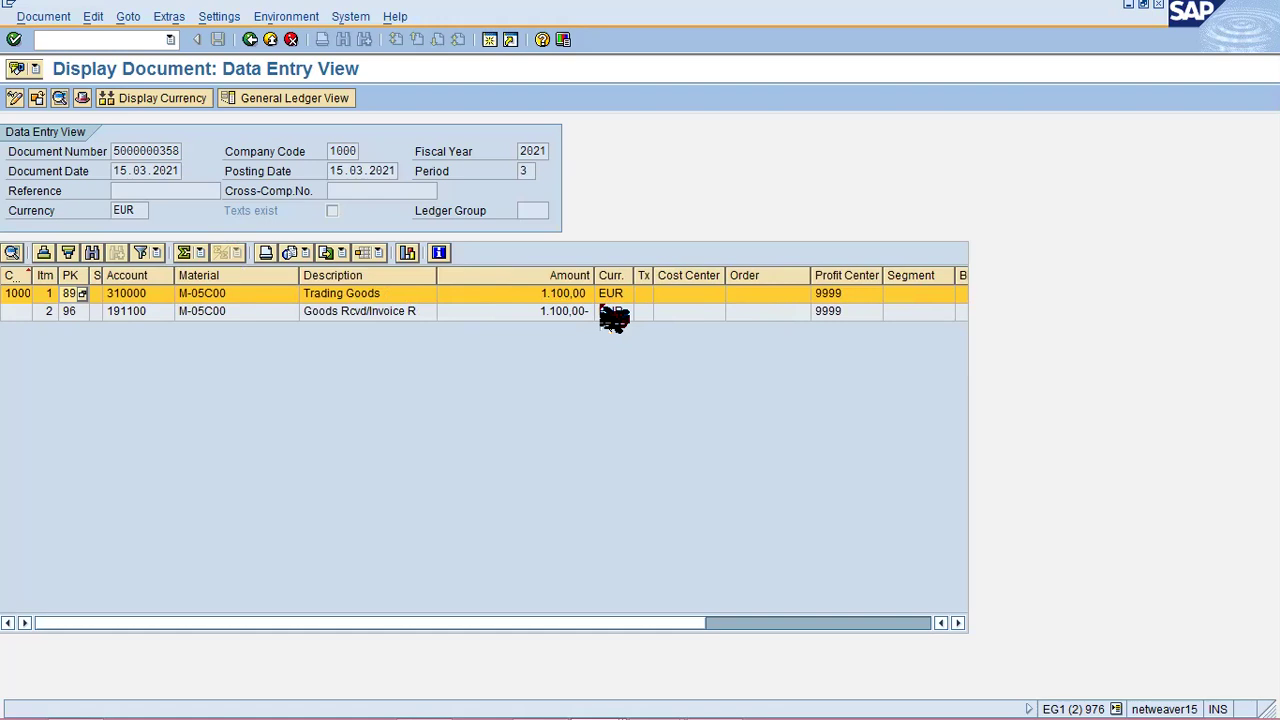
Return to the purchase order history, open the invoice receipt's document and display its follow-on accounting document
left_click(329, 314)
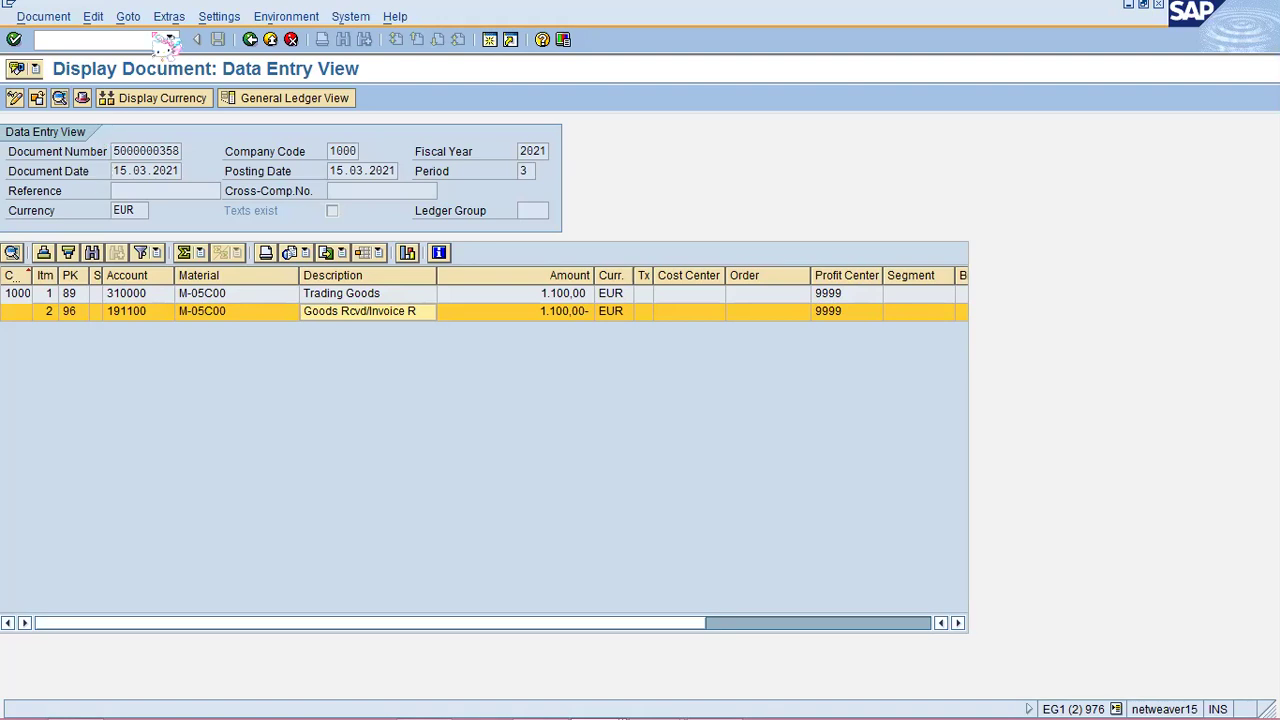
left_click(249, 40)
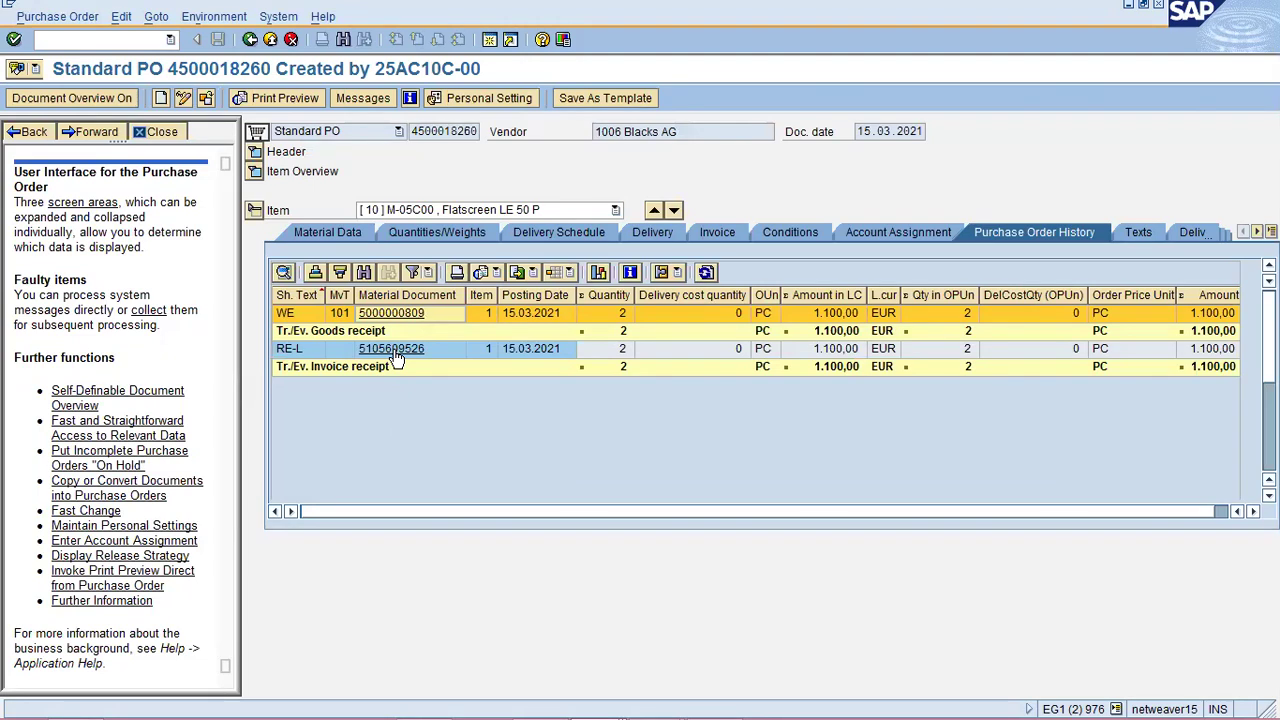
left_click(398, 352)
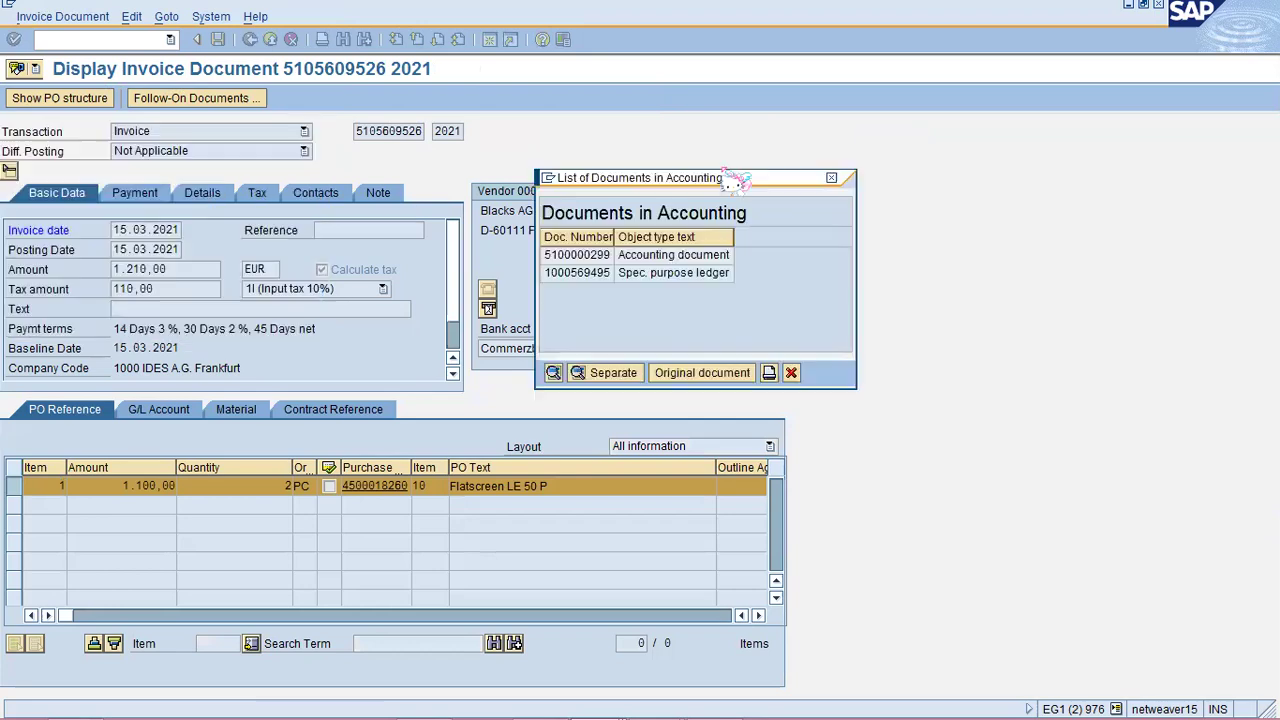
double_click(724, 256)
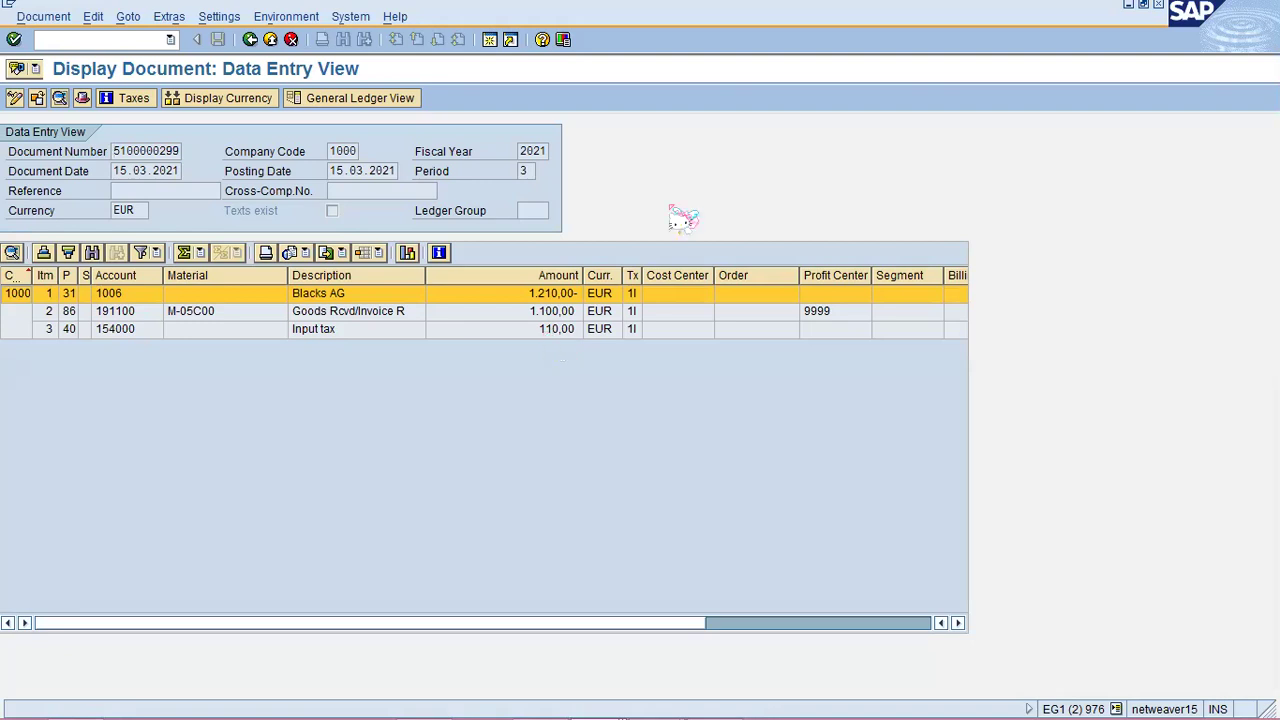
Leave the document with /n to return to SAP Easy Access and collapse the Logistics folder
left_click(134, 40)
type("/n")
key("Return")
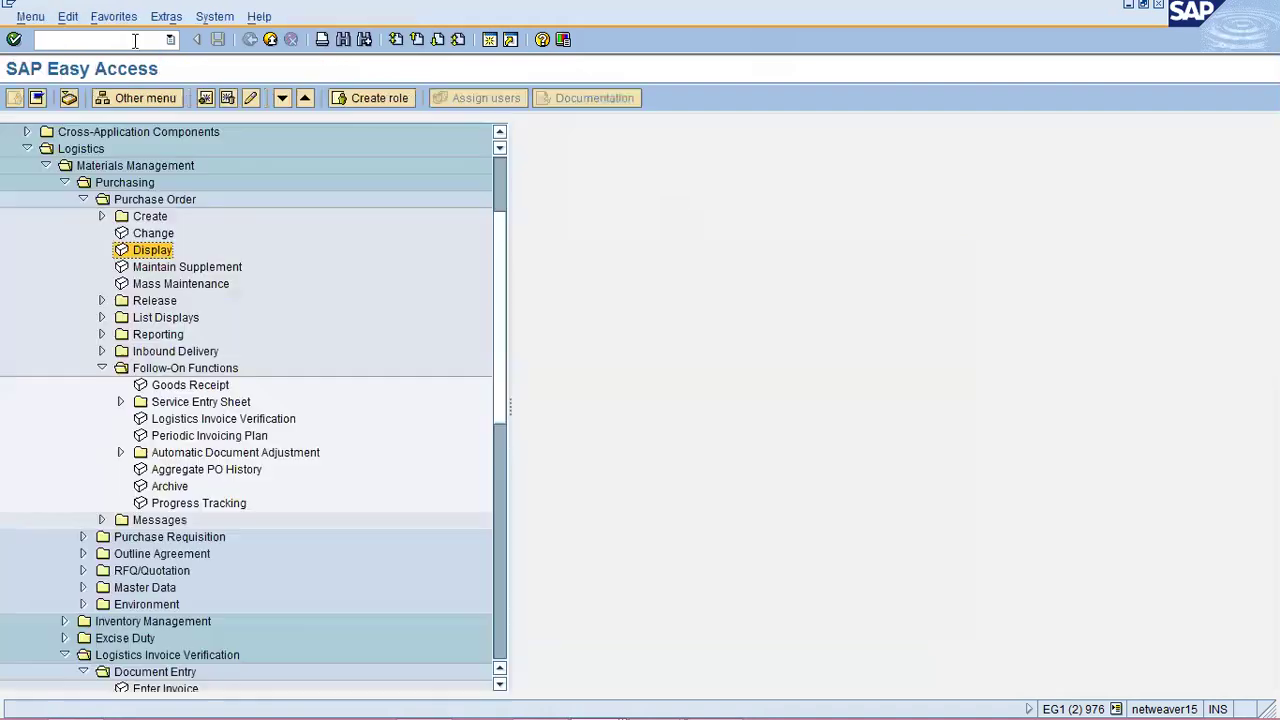
left_click(28, 182)
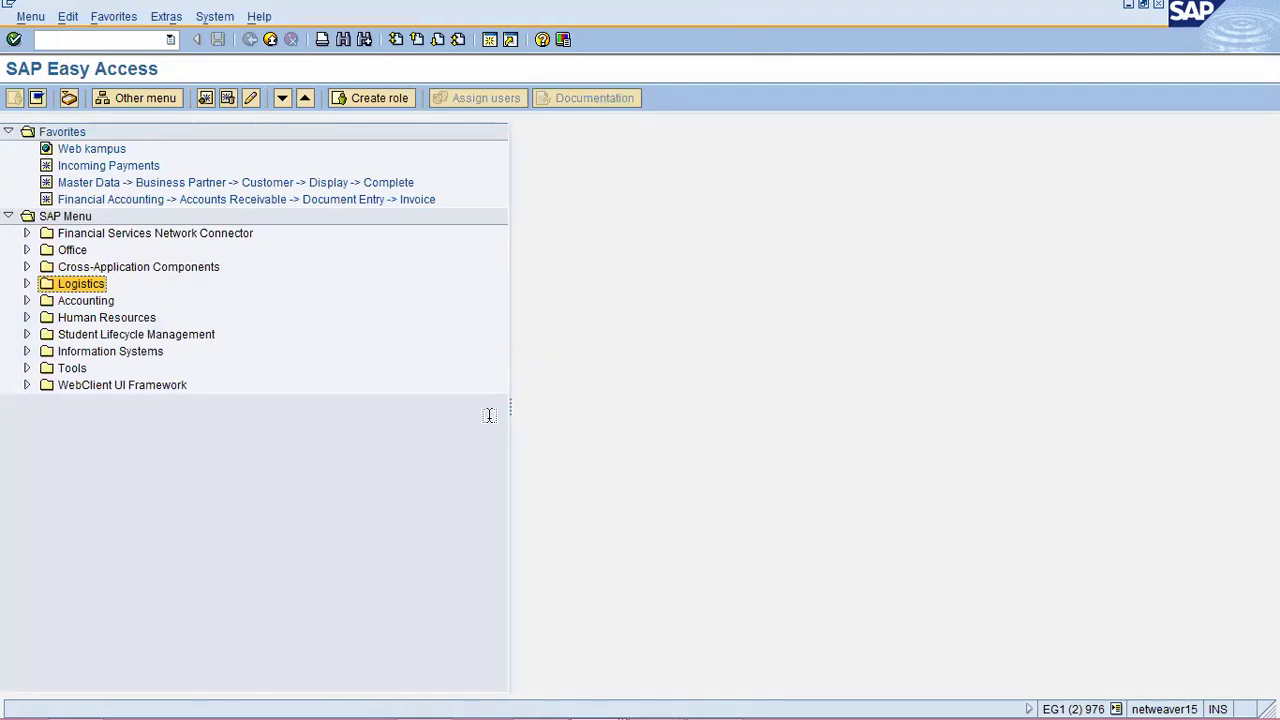
Switch to the participant handbook in Adobe Reader and look through the Closing Operations in Accounts Payable lesson up to Exercise 11
key("alt+Tab")
scroll(491, 422, "down", 7)
scroll(491, 422, "down", 10)
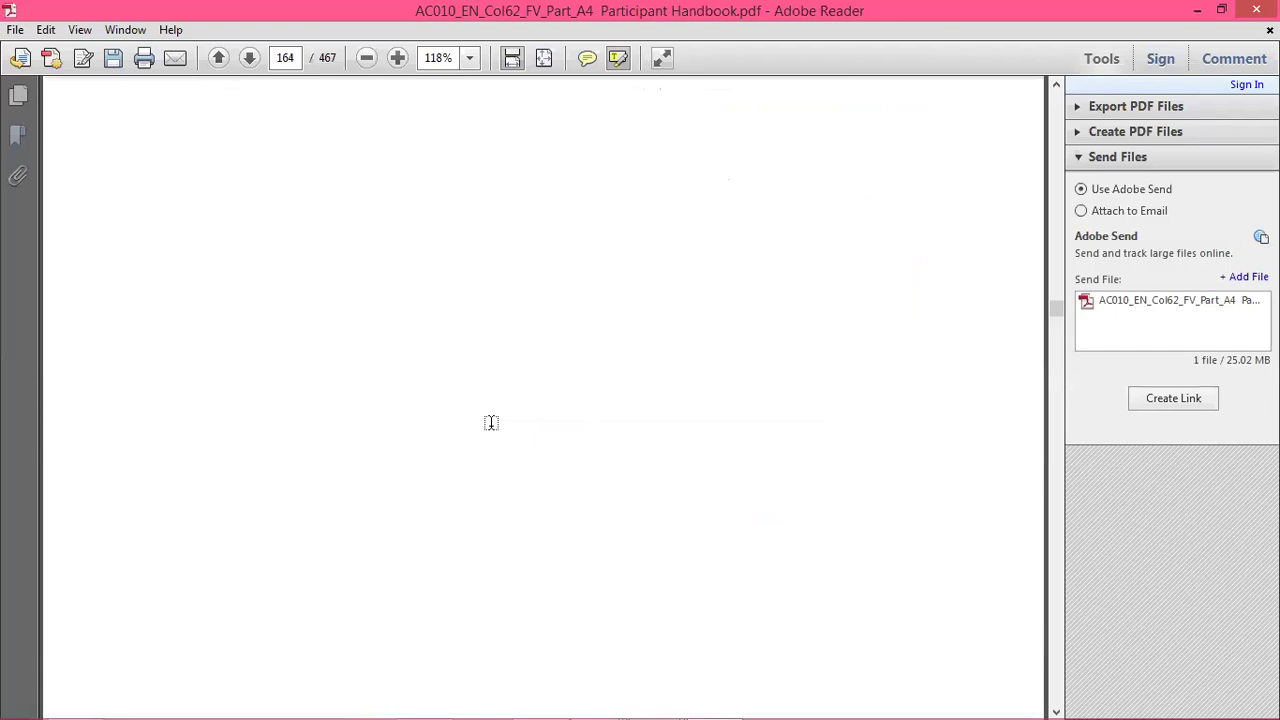
scroll(496, 422, "down", 5)
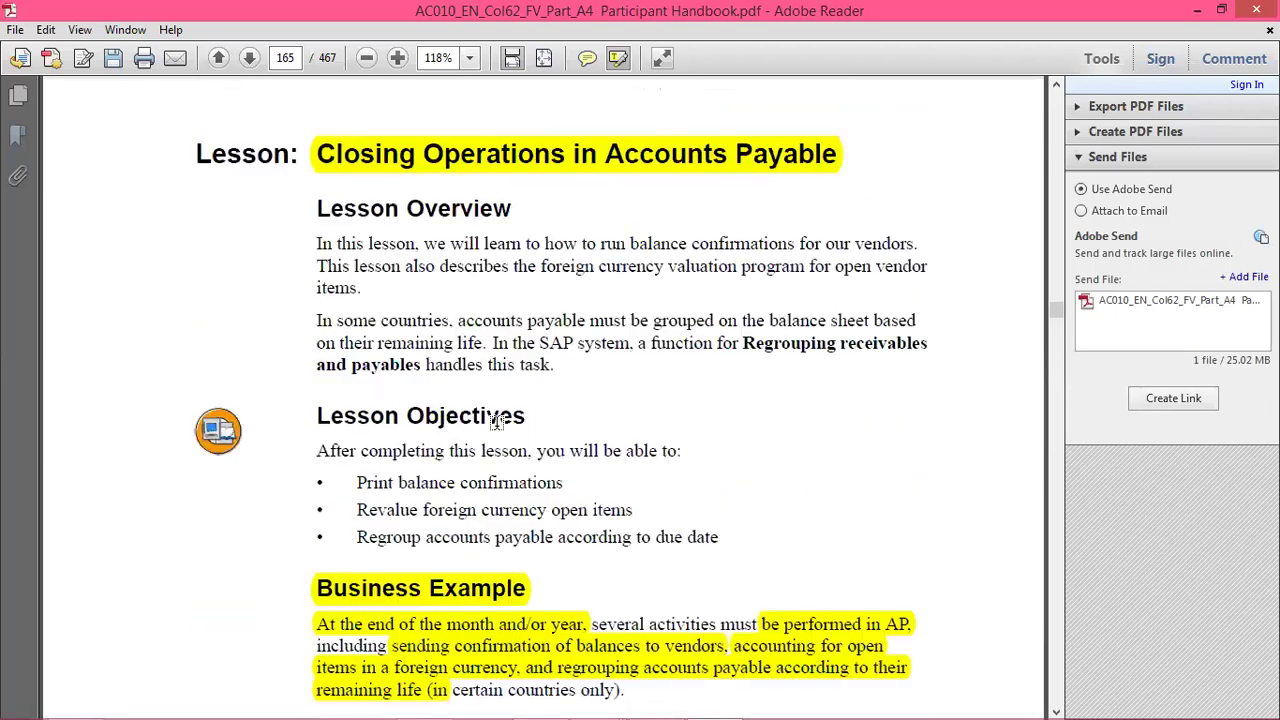
scroll(497, 420, "down", 3)
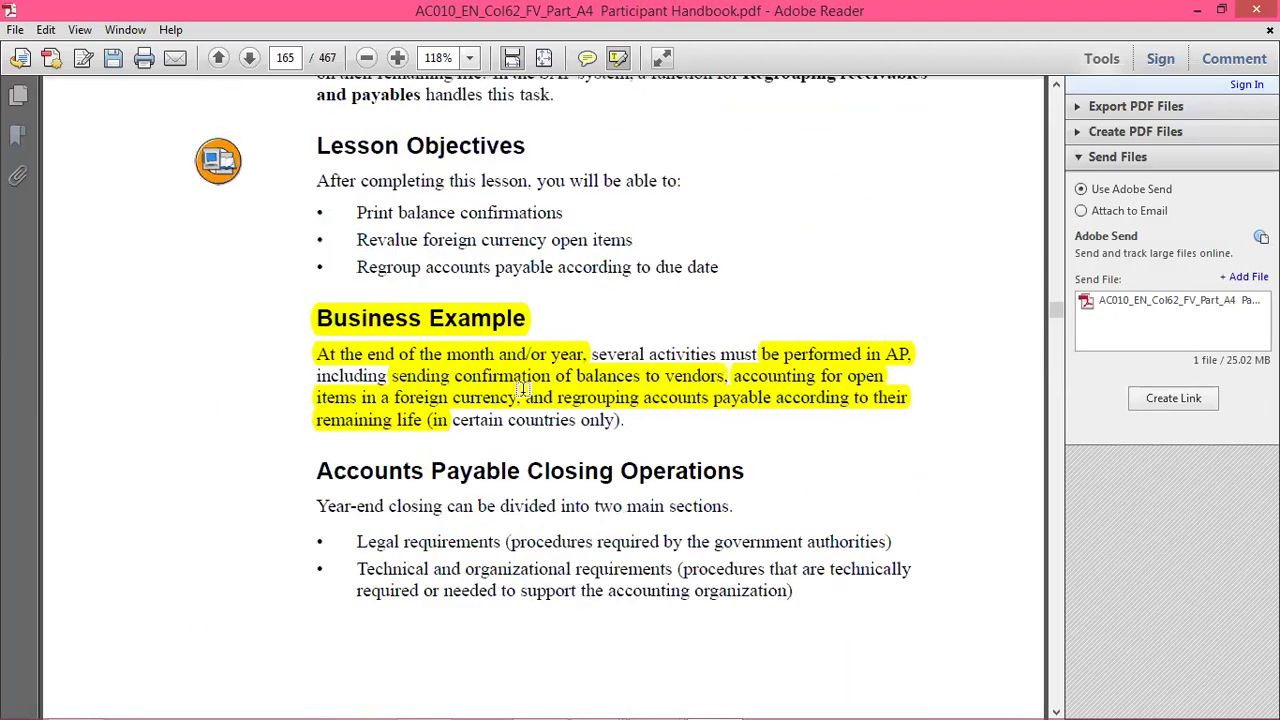
scroll(532, 386, "down", 12)
scroll(536, 382, "down", 10)
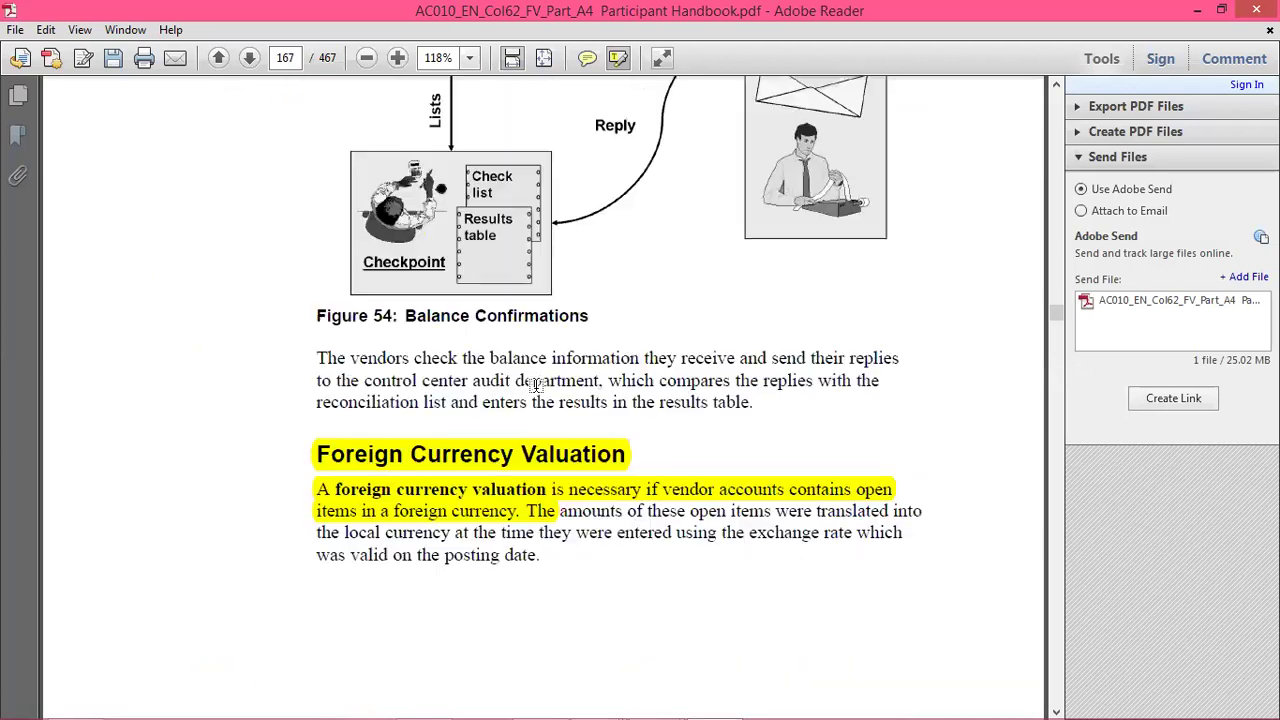
scroll(536, 385, "down", 10)
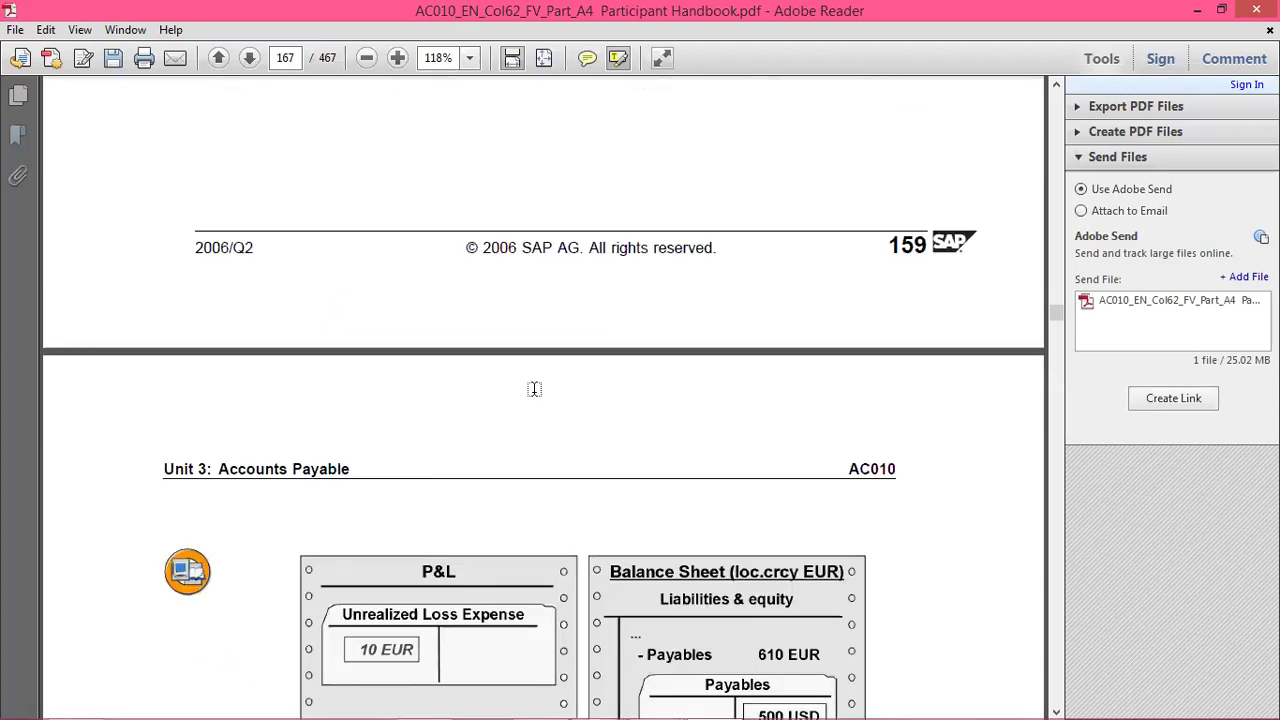
scroll(536, 380, "down", 10)
scroll(535, 378, "down", 5)
scroll(534, 377, "down", 9)
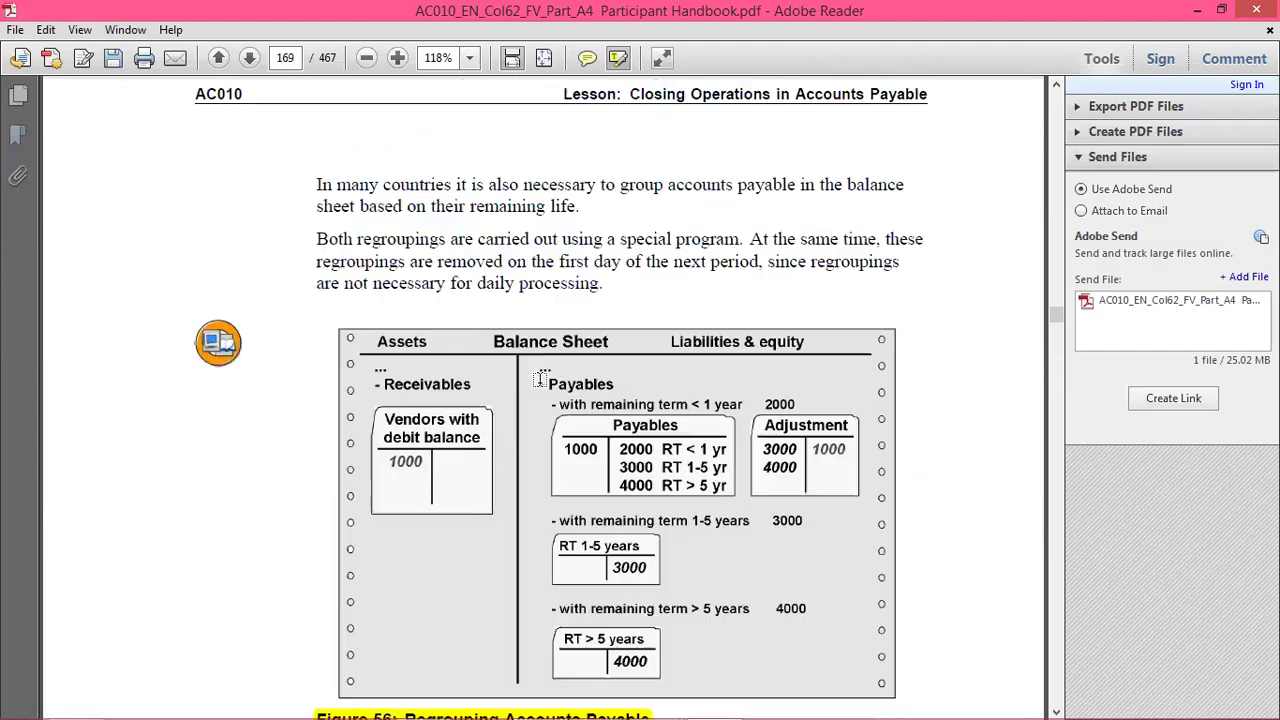
scroll(531, 496, "down", 9)
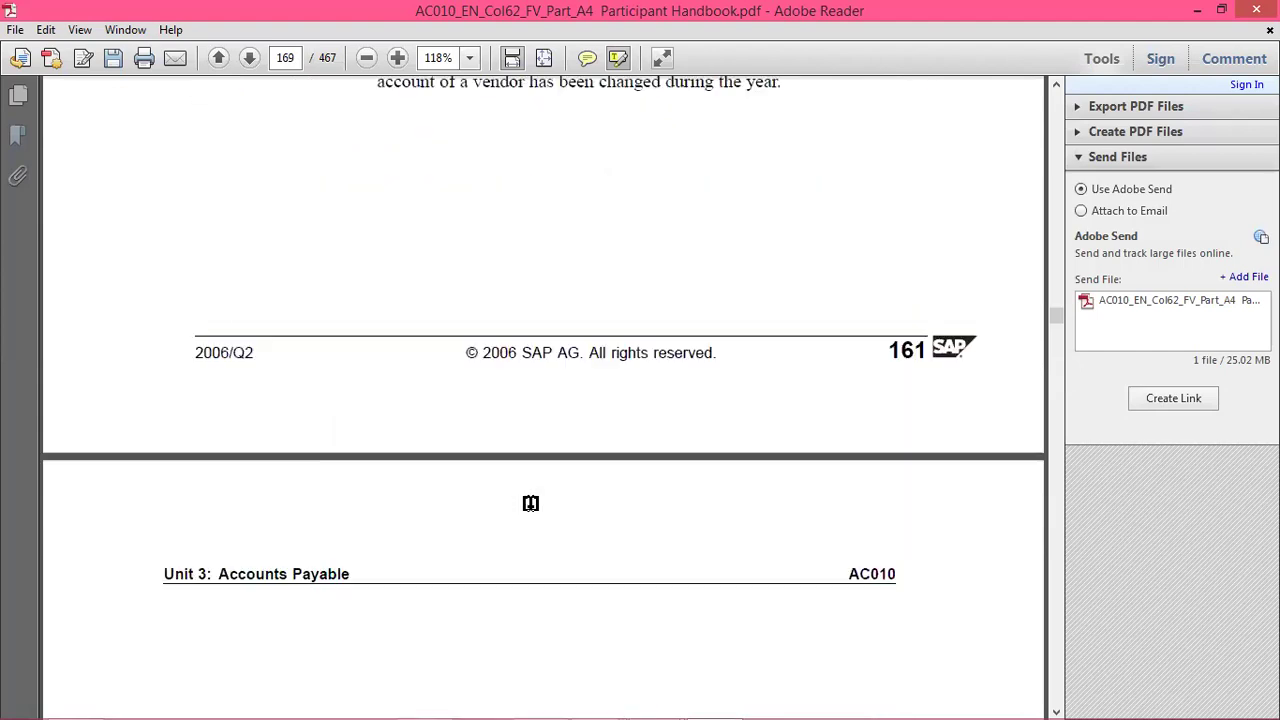
scroll(837, 449, "down", 20)
scroll(860, 443, "down", 10)
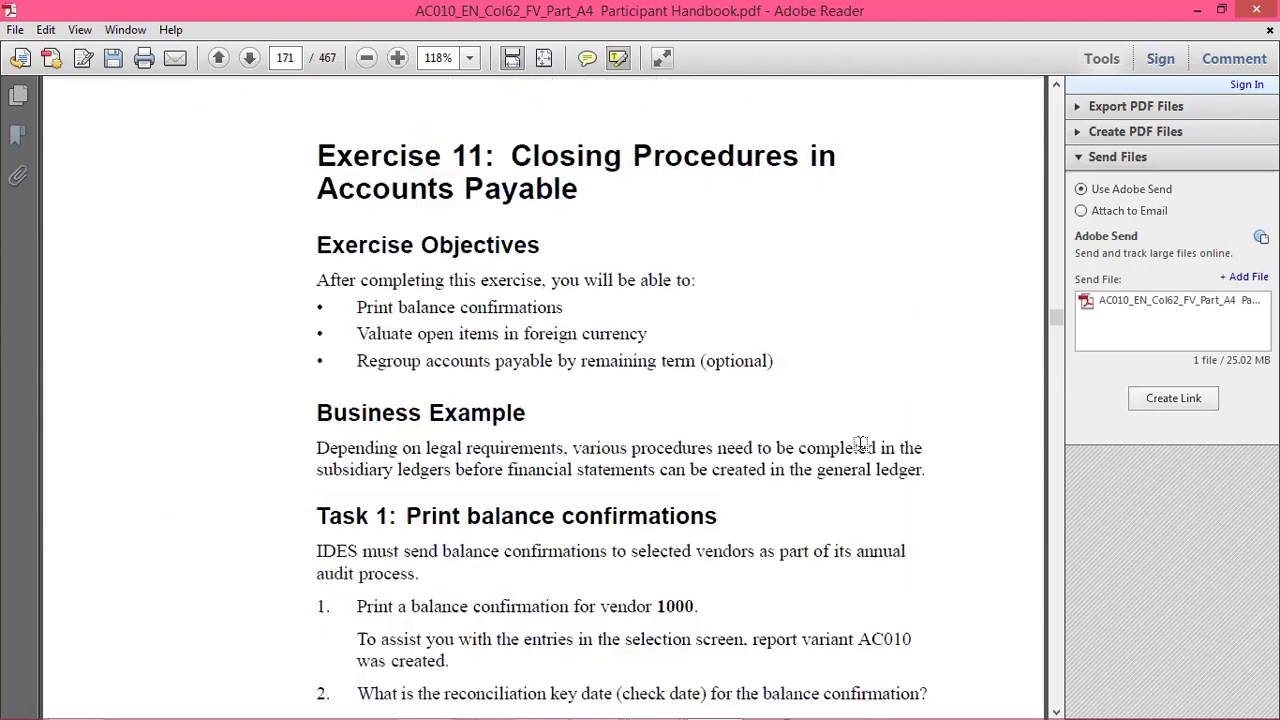
scroll(860, 447, "down", 1)
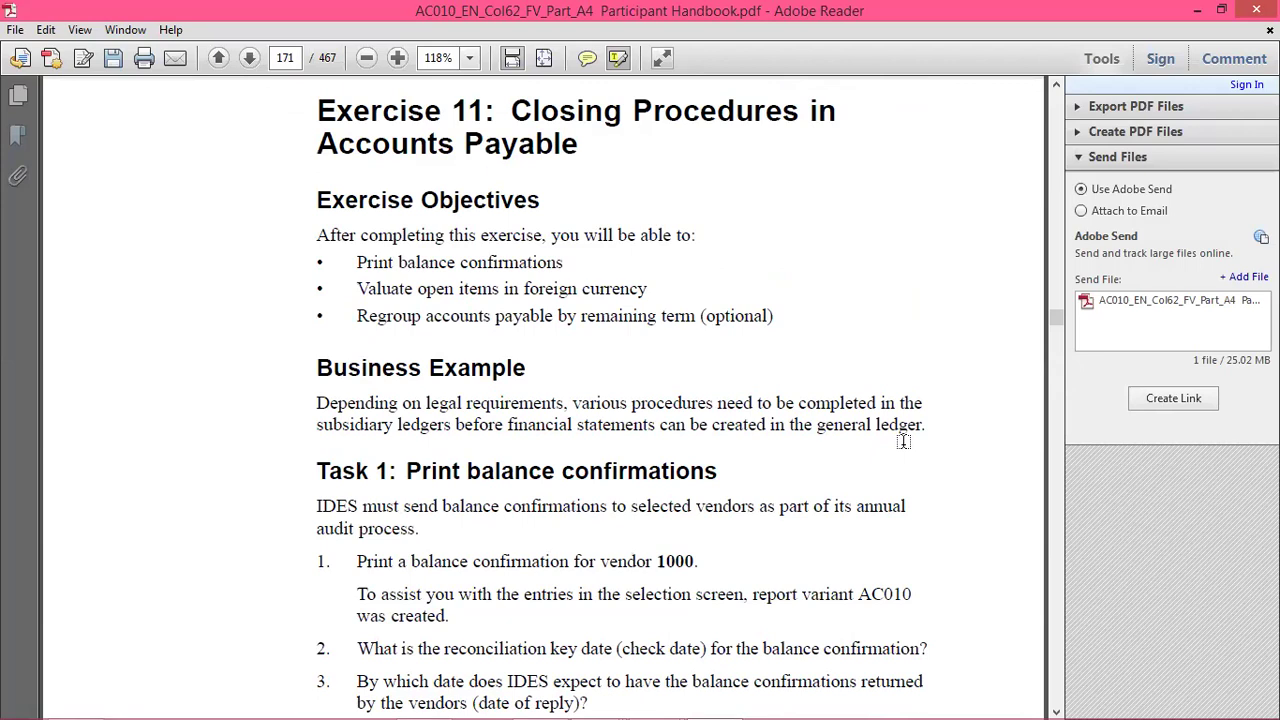
scroll(901, 441, "down", 5)
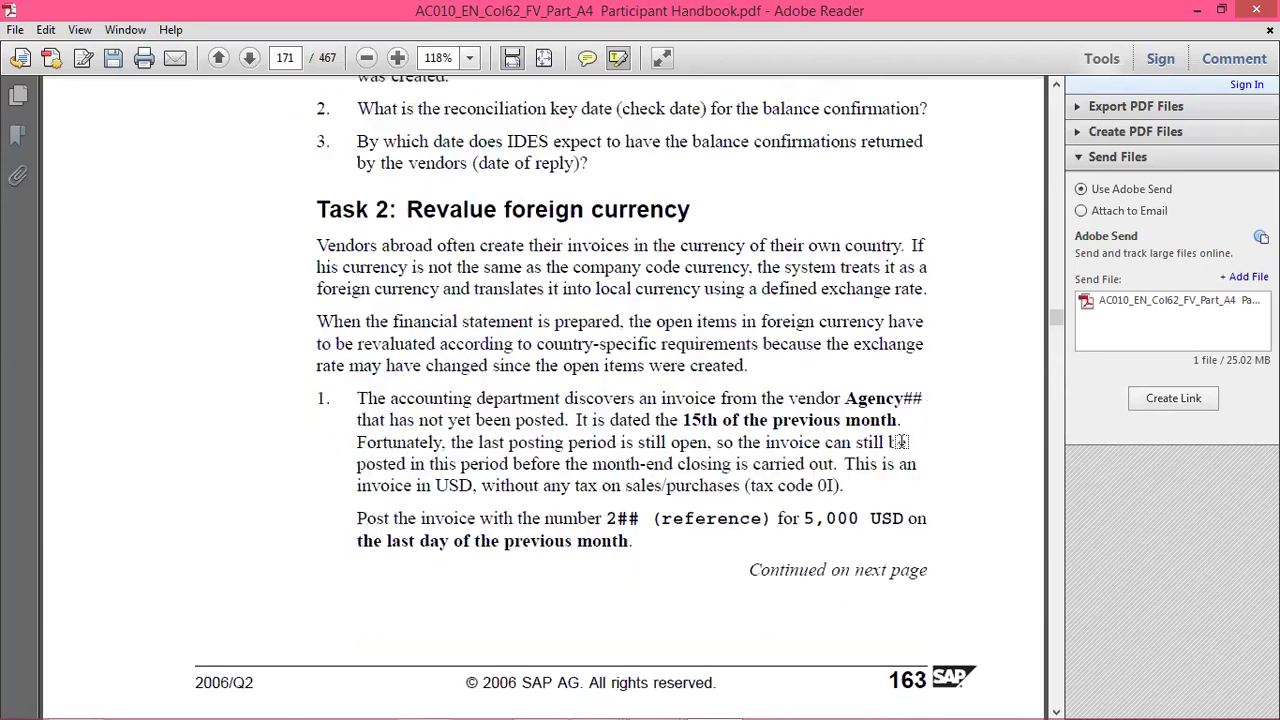
scroll(901, 441, "up", 5)
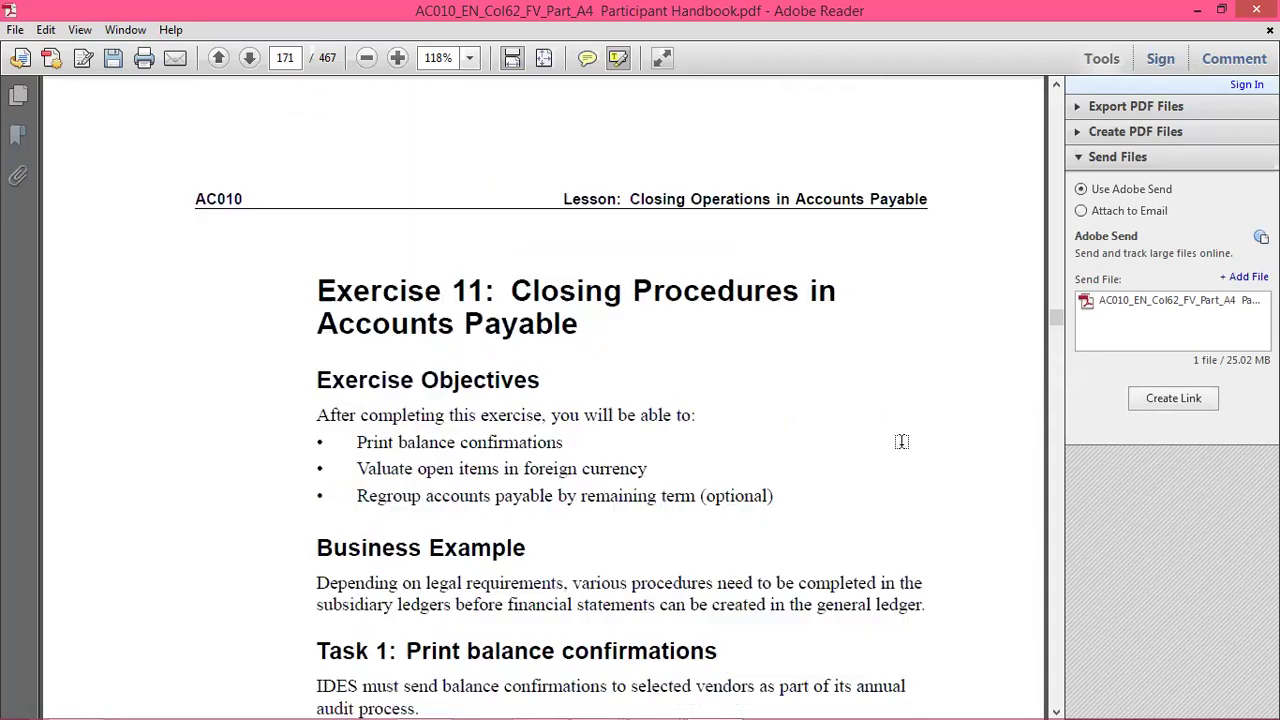
scroll(901, 433, "down", 2)
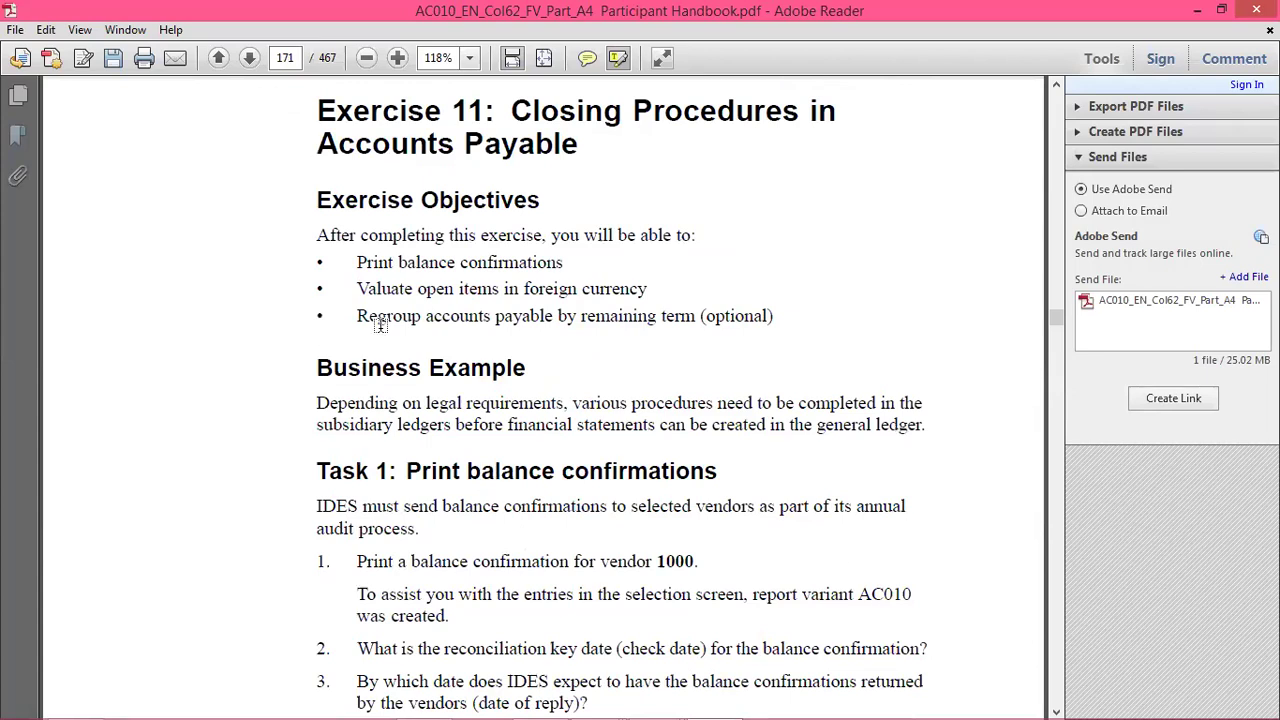
Highlight Exercise 11's Business Example heading, its text from "need to be completed" to "general ledger", and the Task 1 heading
left_click_drag(307, 369, 546, 365)
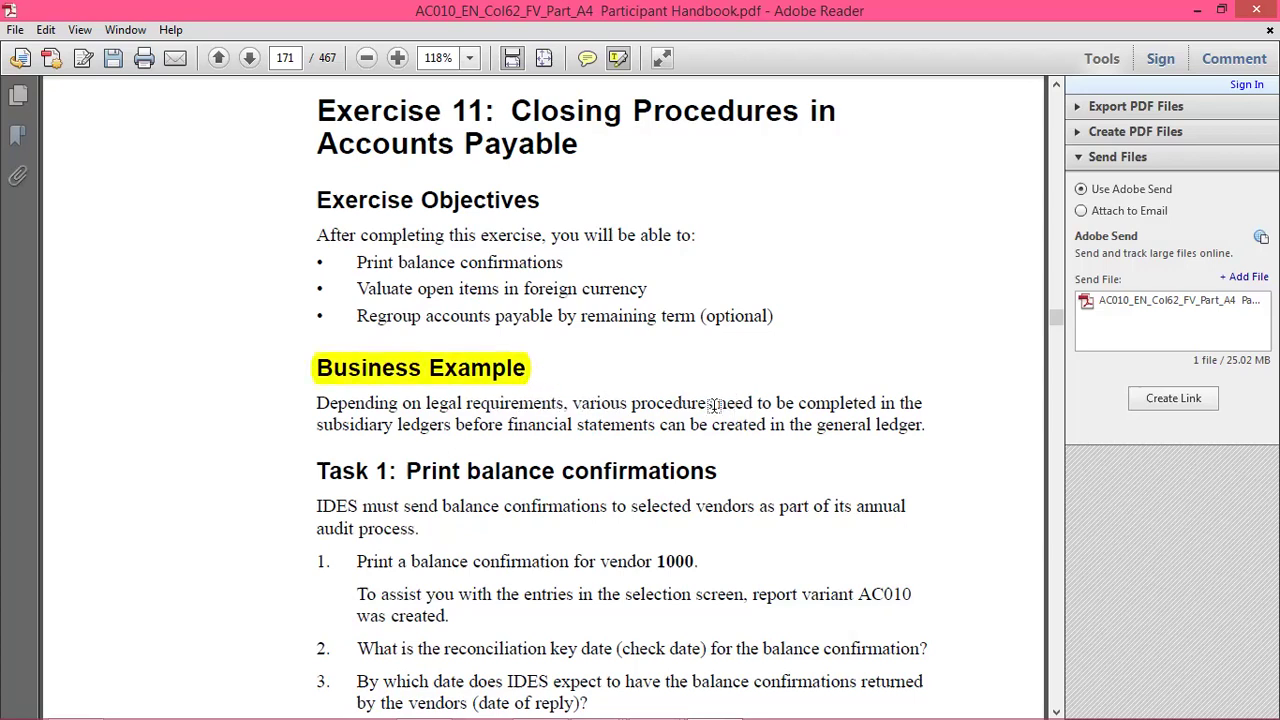
left_click_drag(717, 405, 871, 425)
left_click_drag(424, 430, 944, 421)
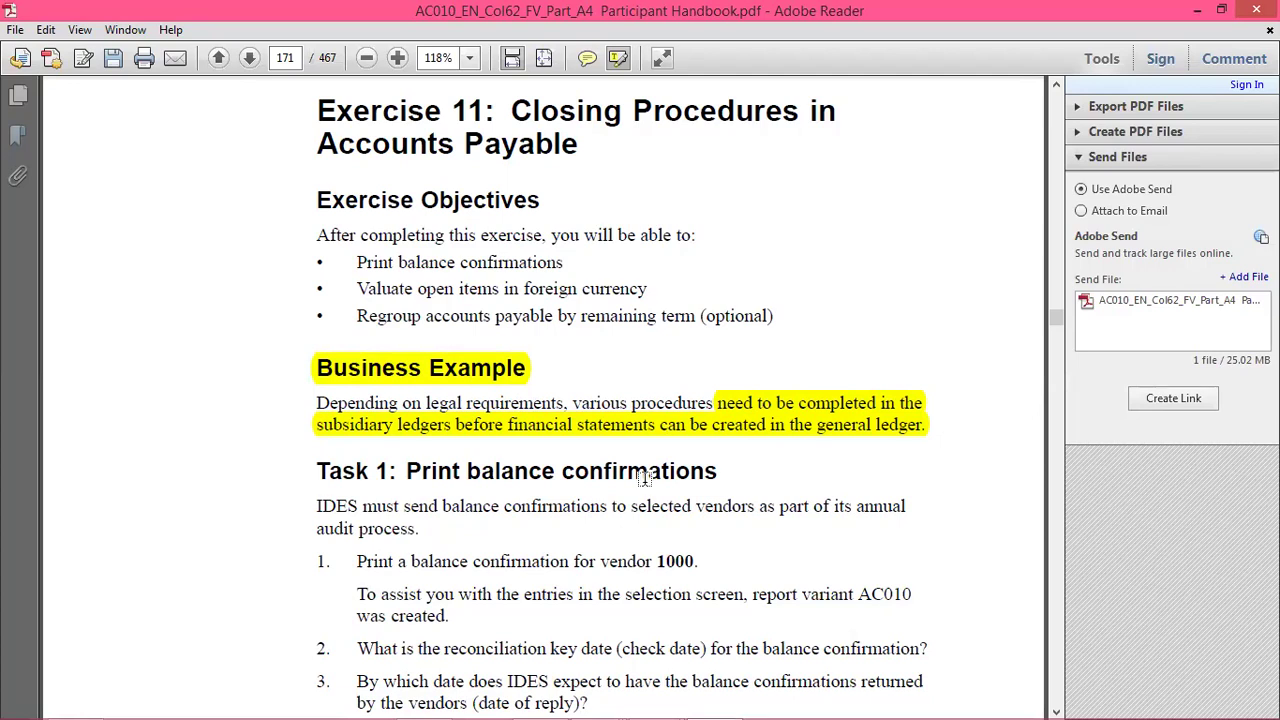
mouse_move(645, 478)
left_mouse_down()
mouse_move(737, 470)
mouse_move(717, 482)
left_mouse_up()
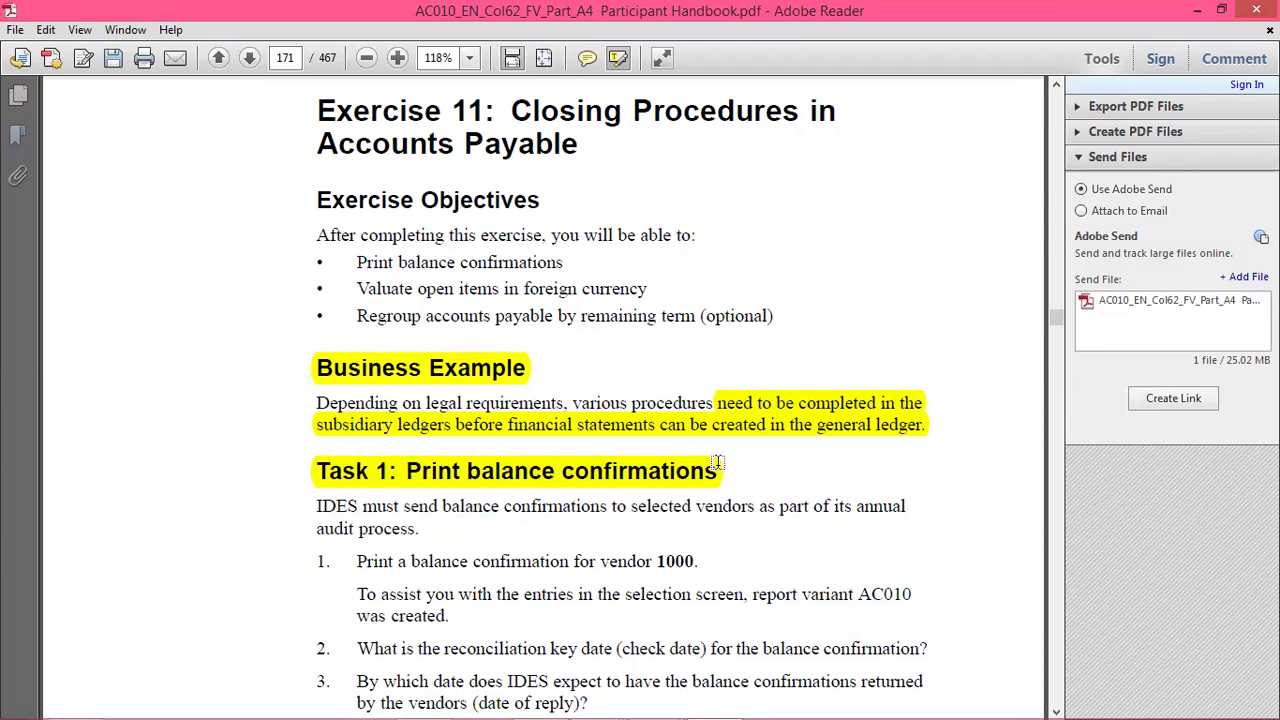
Highlight the menu path from Accounting to Balance Confirmation: Print in step 1a of Solution 11, Task 1
scroll(717, 463, "down", 3)
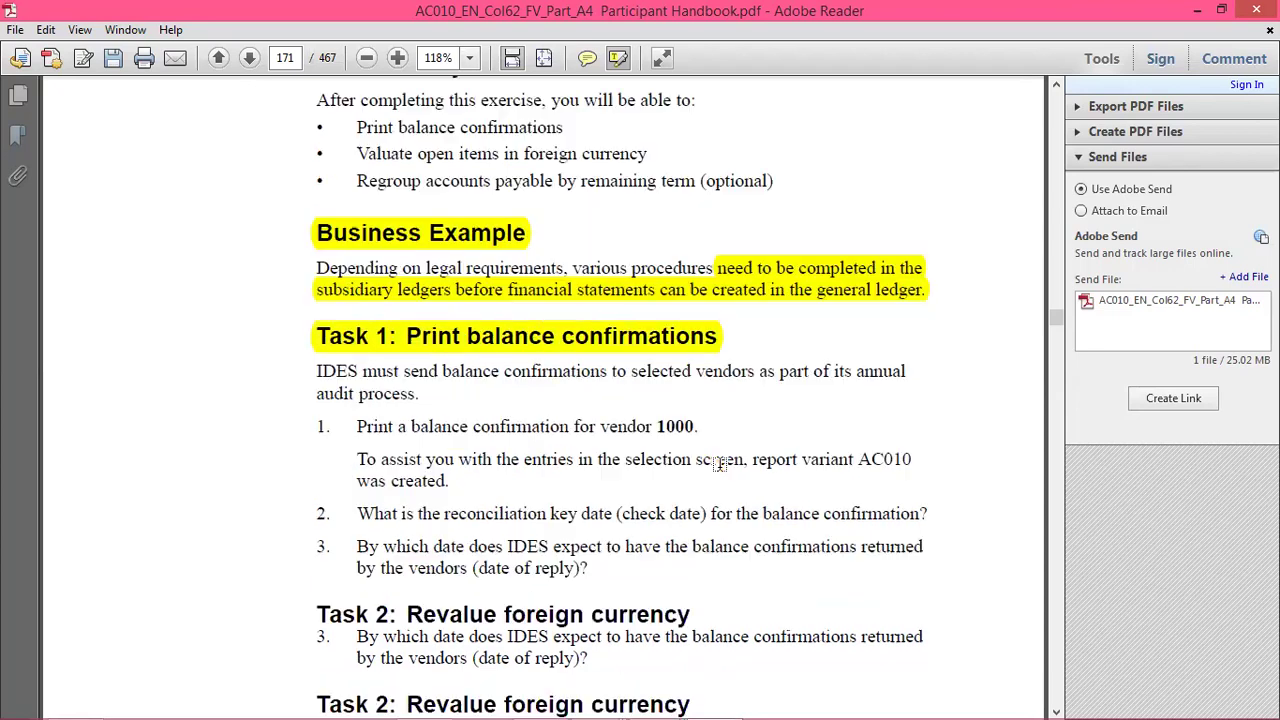
scroll(719, 464, "down", 5)
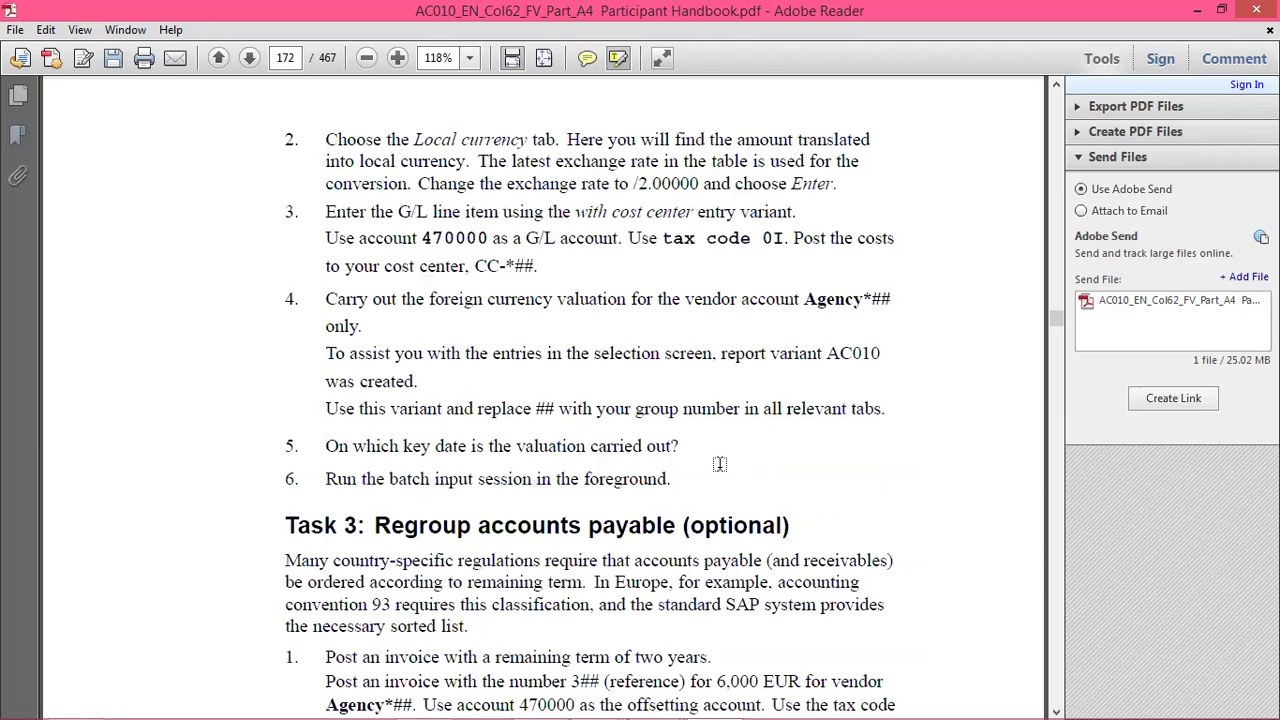
scroll(719, 464, "down", 5)
scroll(719, 464, "down", 12)
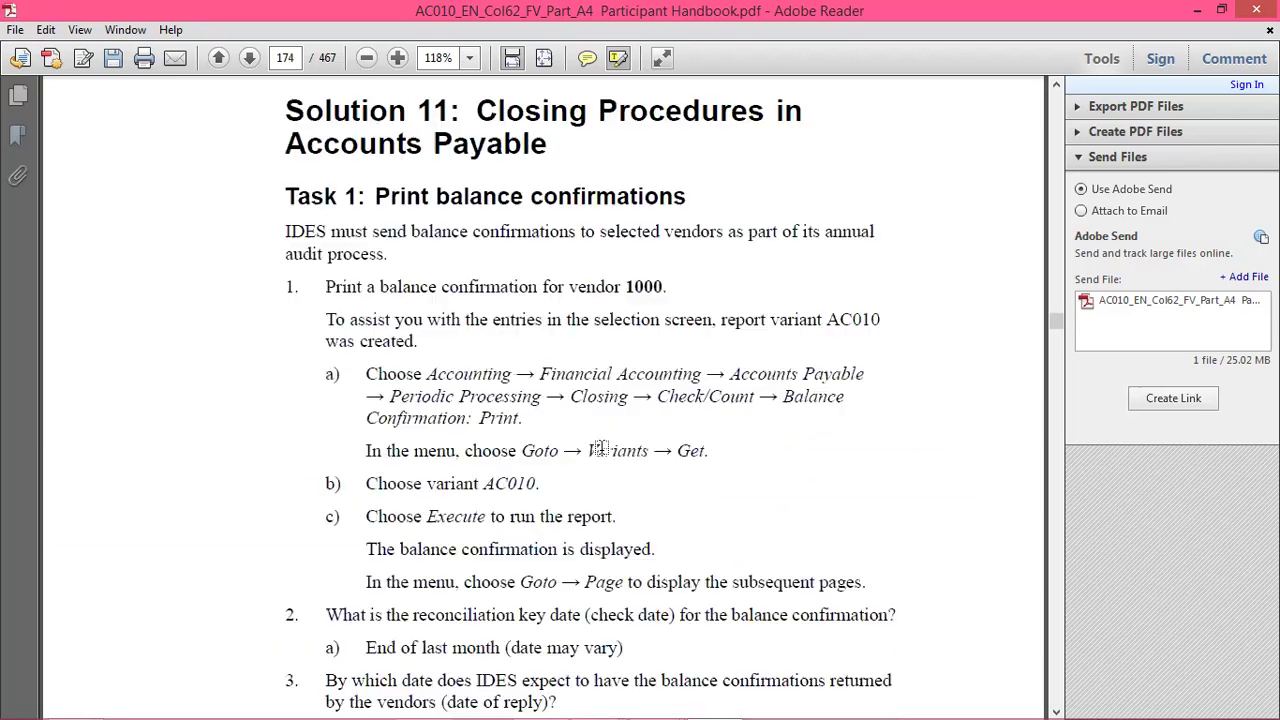
left_click_drag(592, 411, 526, 420)
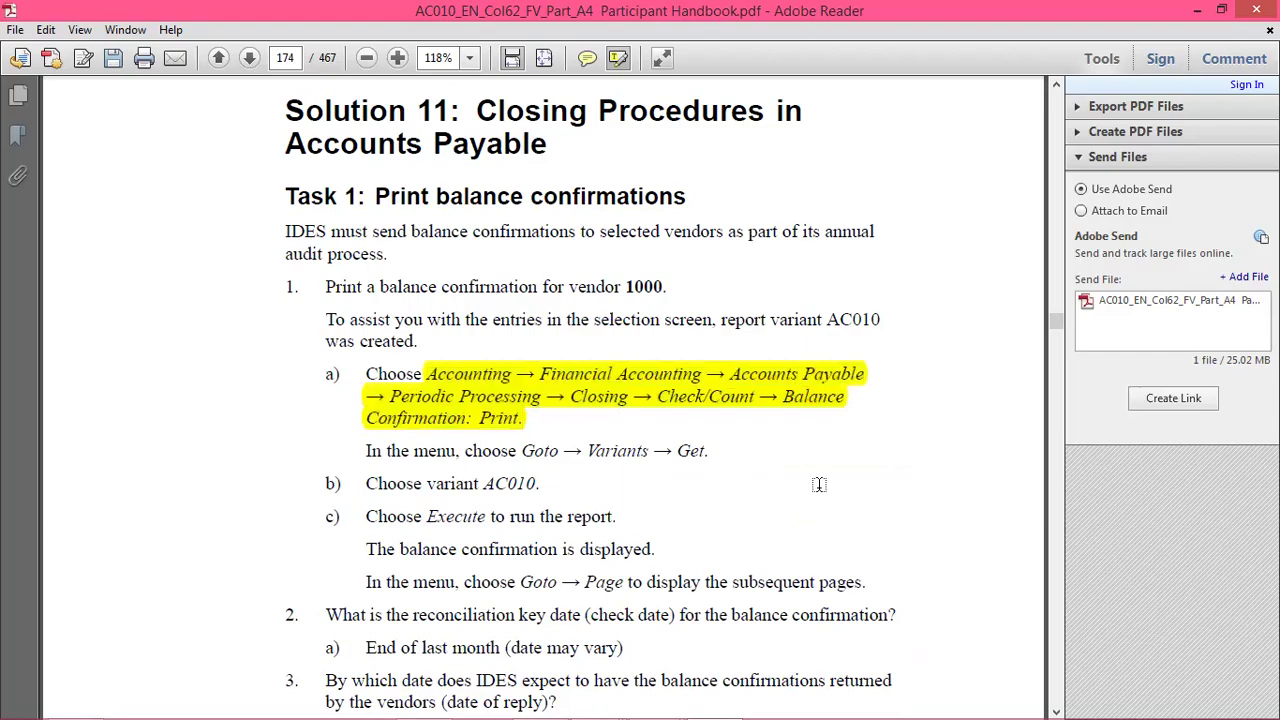
Switch back to SAP and open Balance Confirmation: Print under Financial Accounting, Accounts Payable, Periodic Processing, Closing, Check/Count
key("alt+Tab")
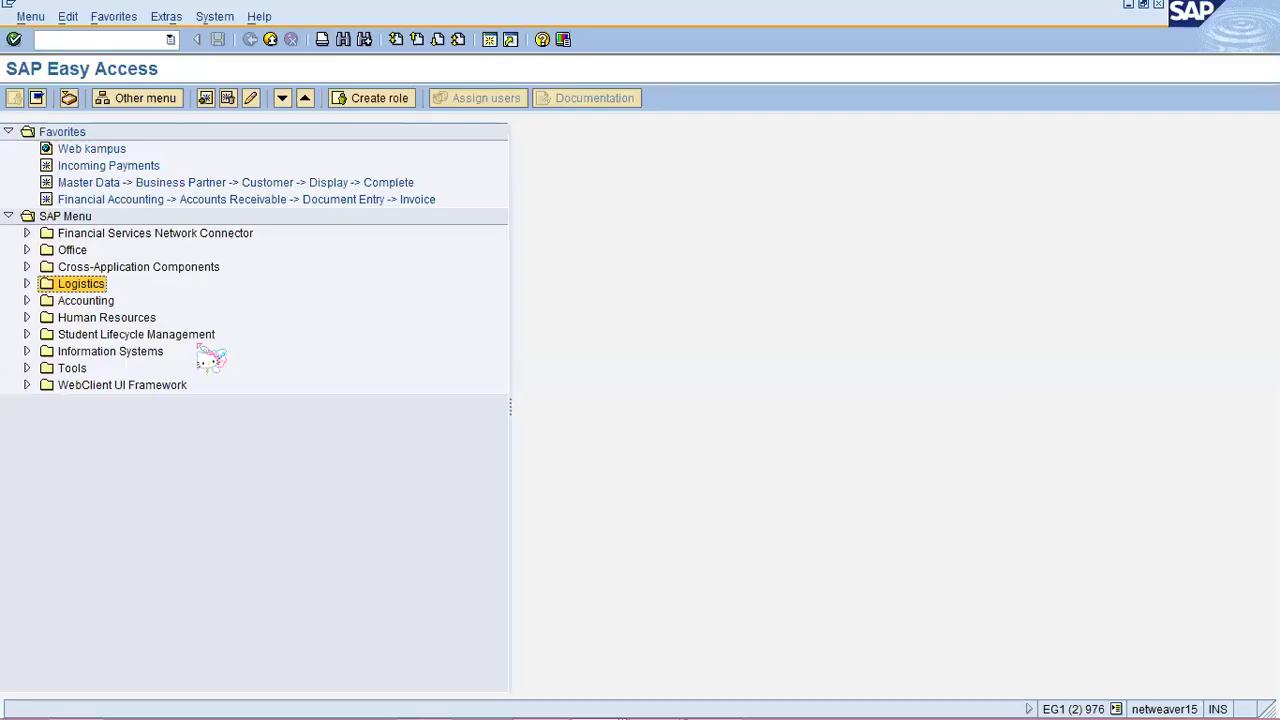
left_click(27, 300)
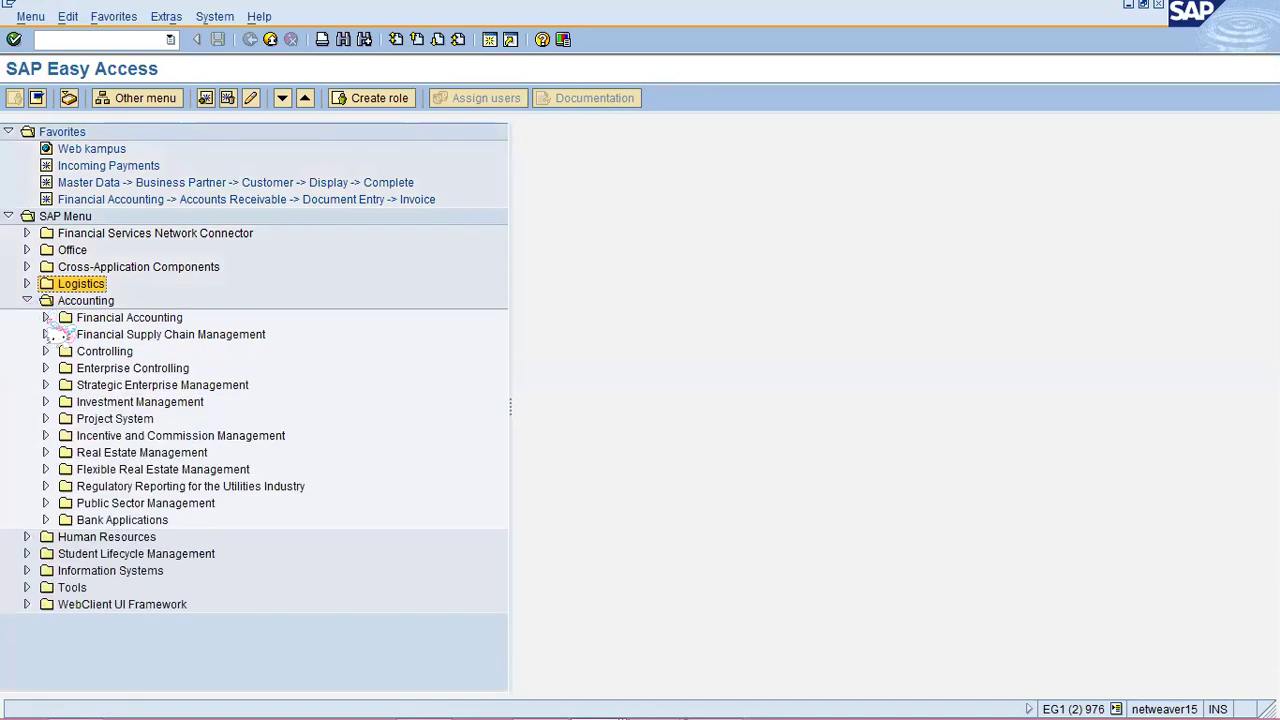
left_click(46, 318)
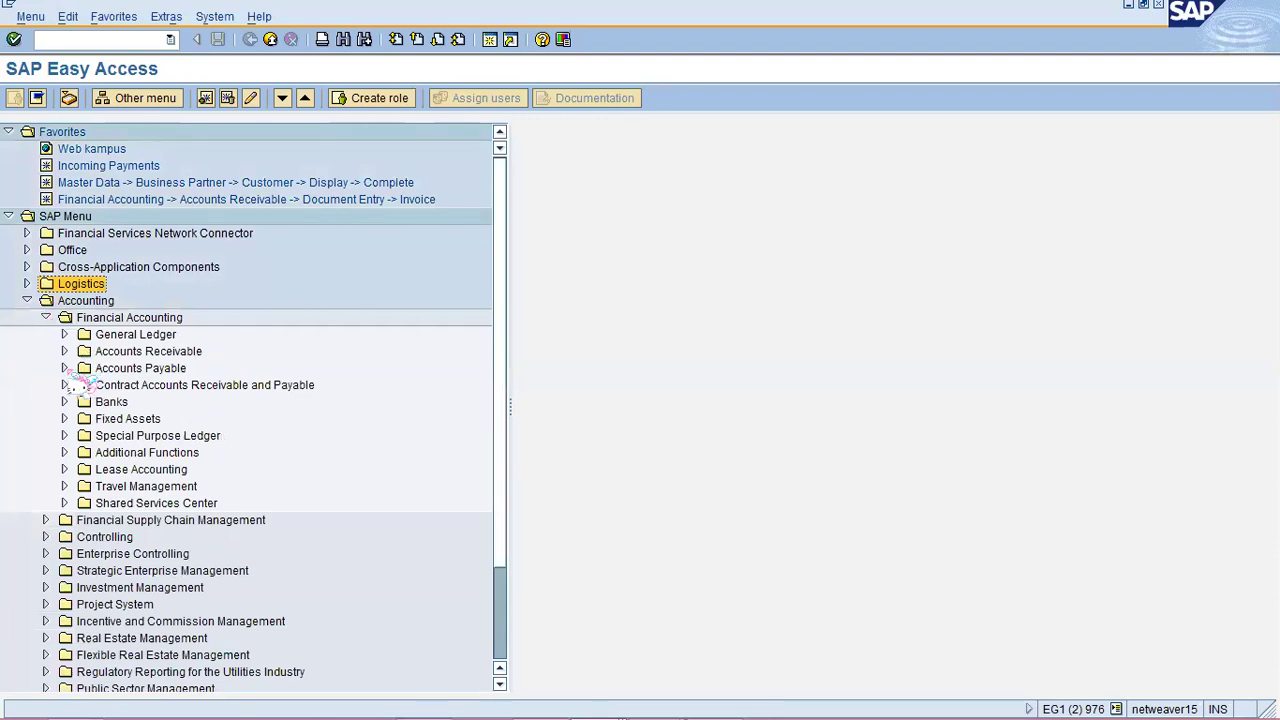
left_click(64, 368)
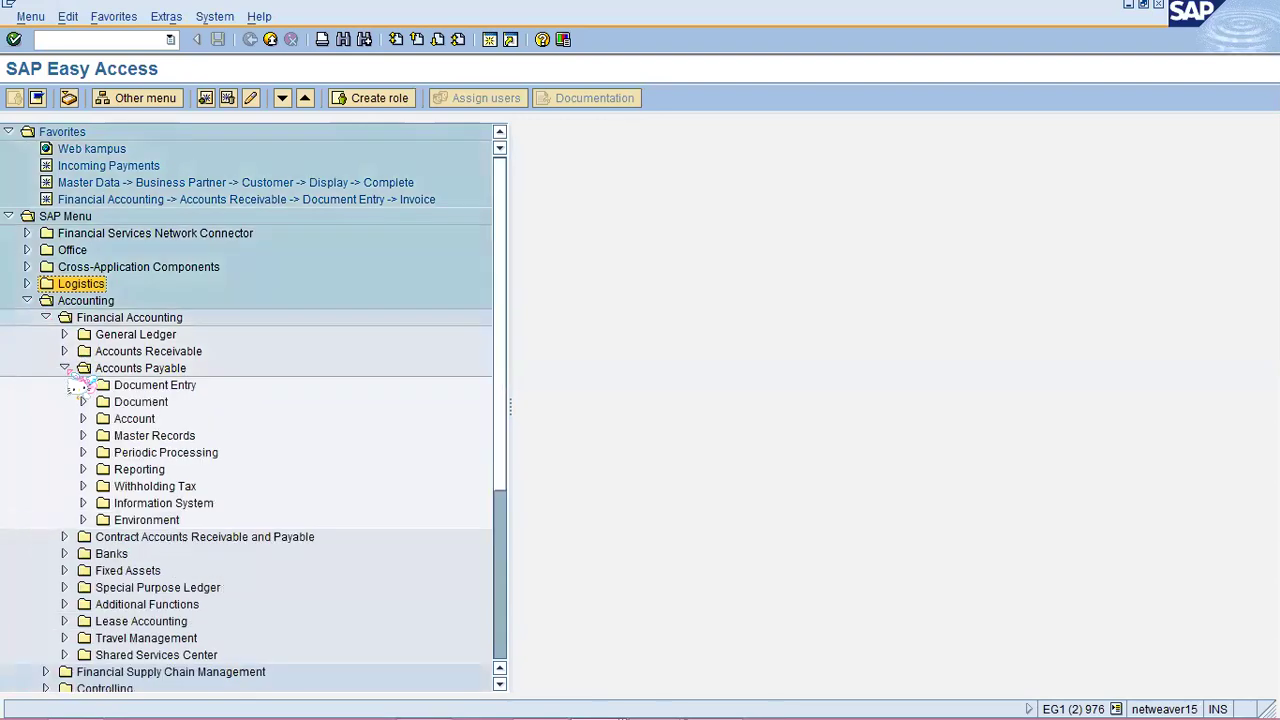
left_click(84, 453)
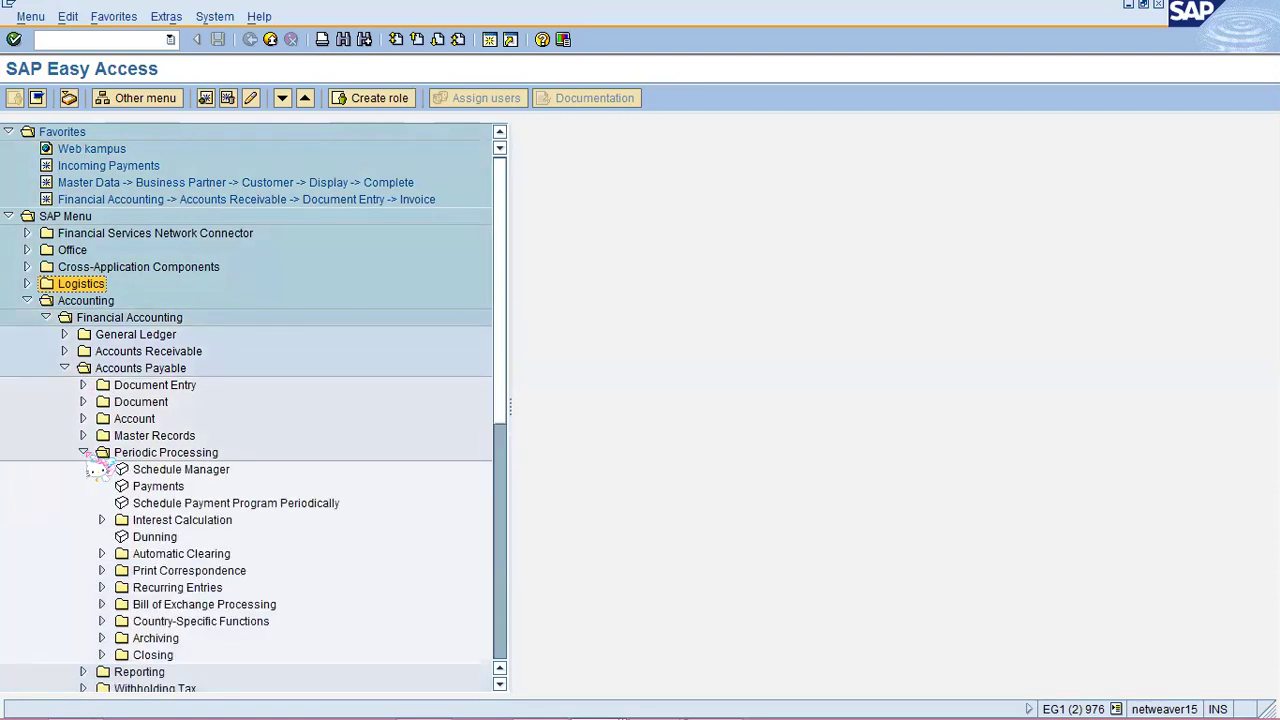
left_click(103, 655)
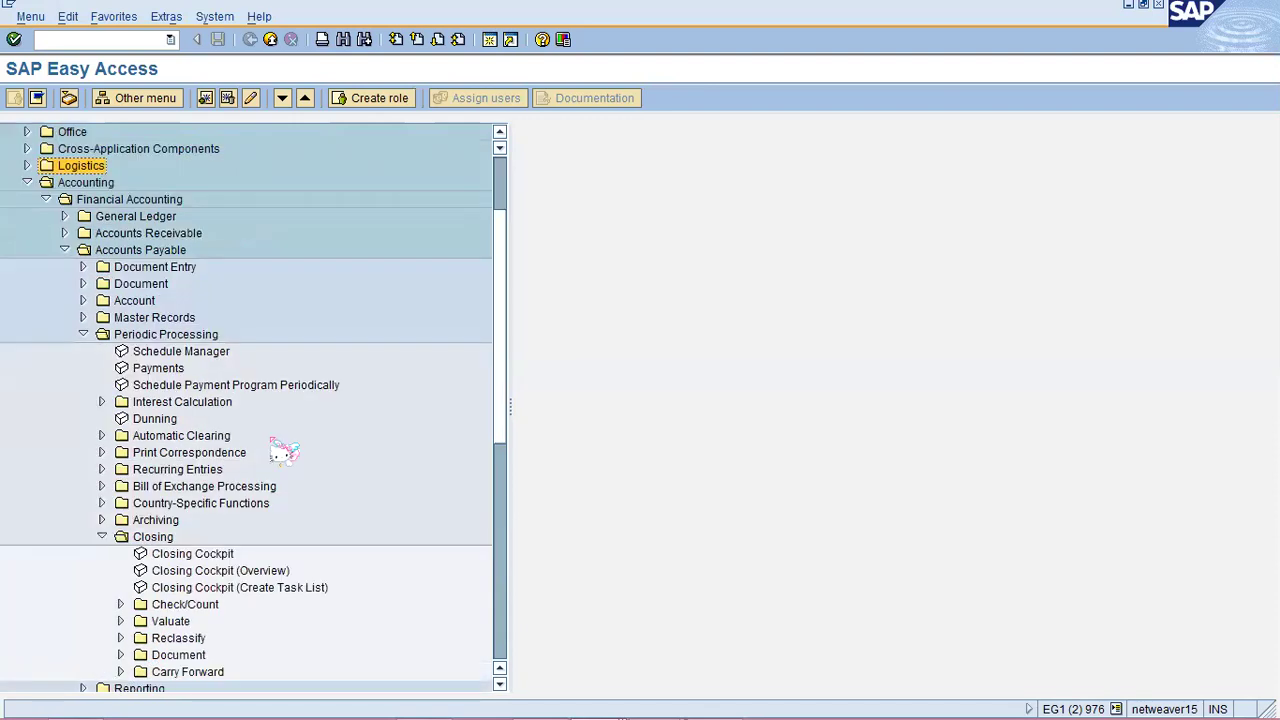
scroll(283, 545, "down", 1)
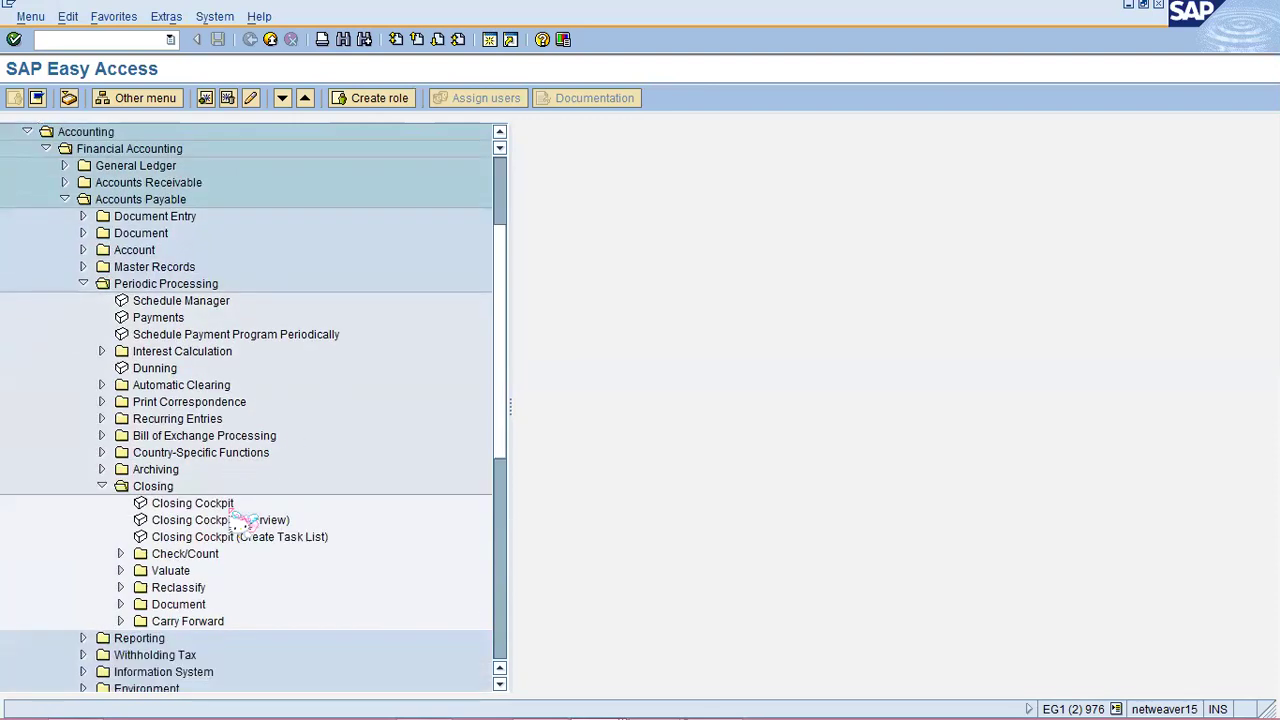
left_click(119, 554)
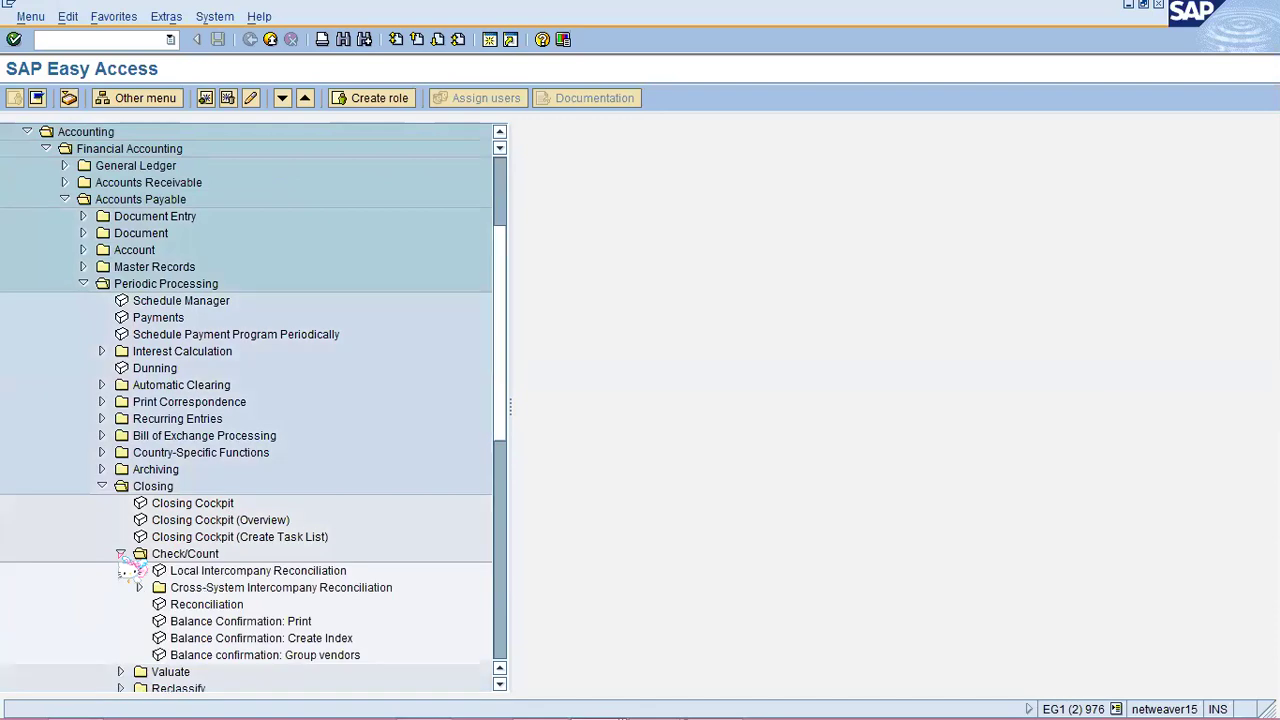
left_click(245, 622)
double_click(245, 624)
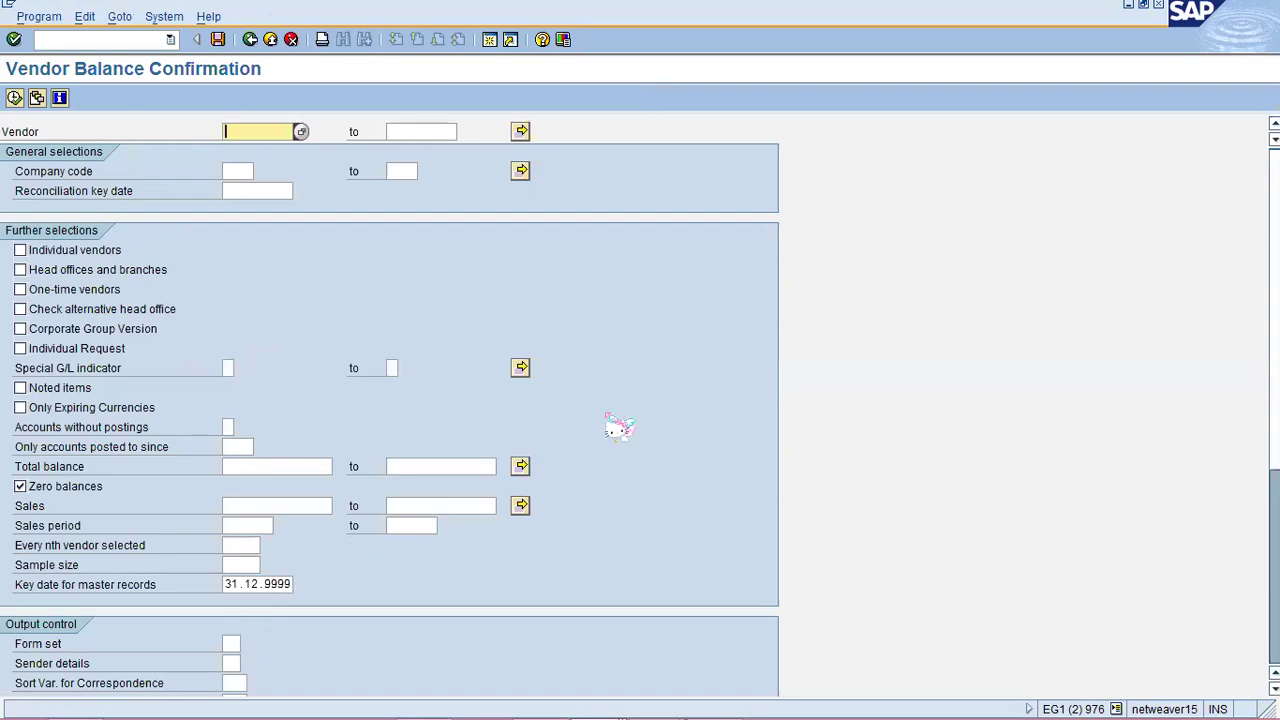
Load the saved variant AC010 into the Vendor Balance Confirmation selection and execute the report to preview the letter
left_click(119, 17)
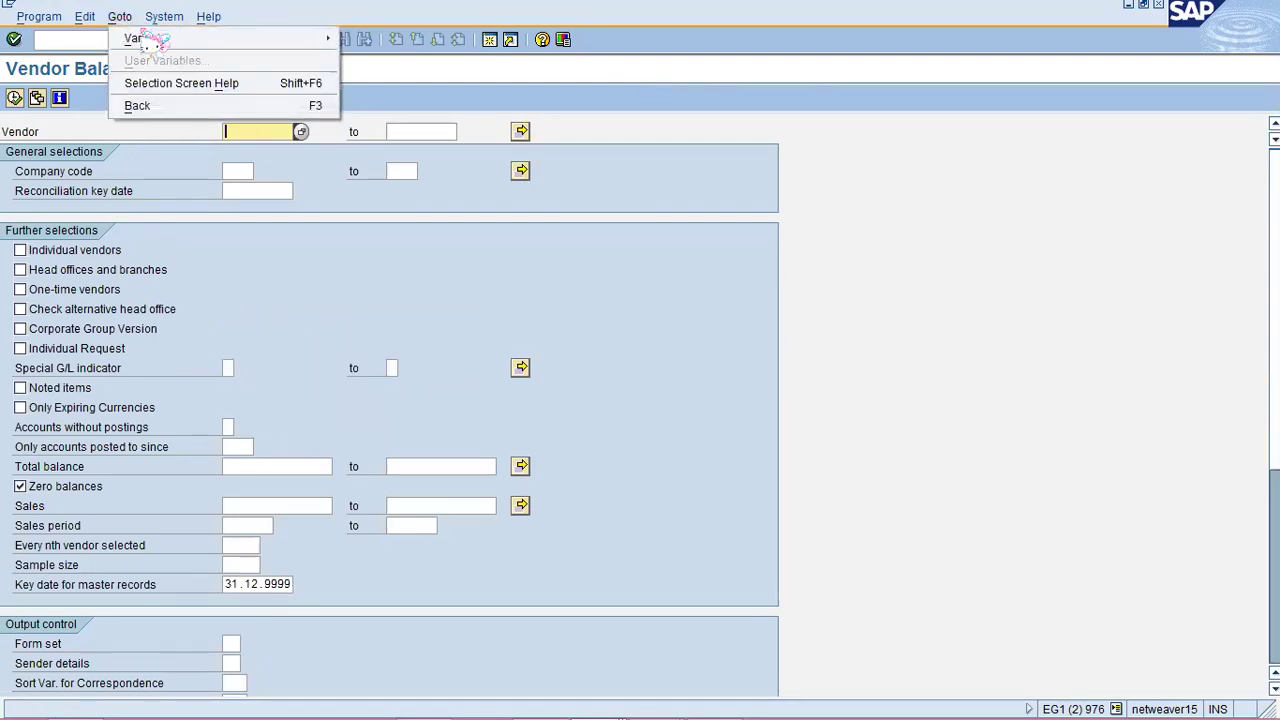
left_click(150, 40)
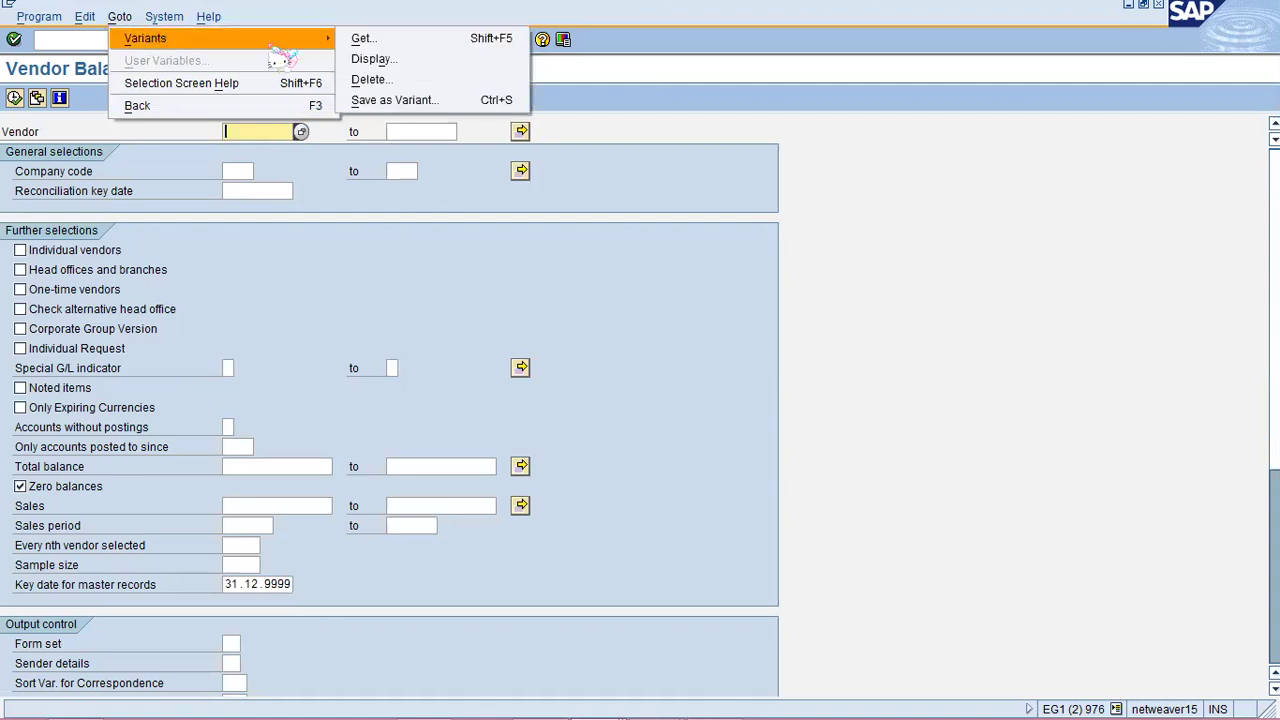
left_click(410, 42)
left_click_drag(716, 214, 732, 206)
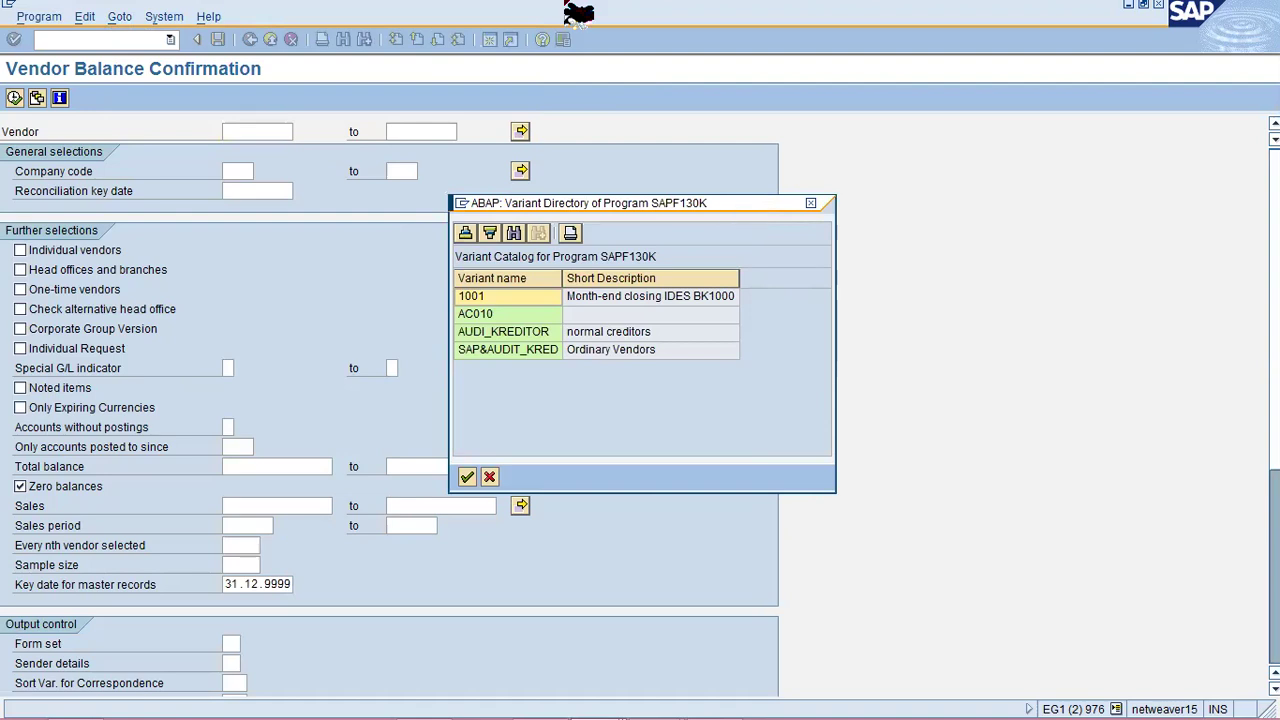
left_click(518, 320)
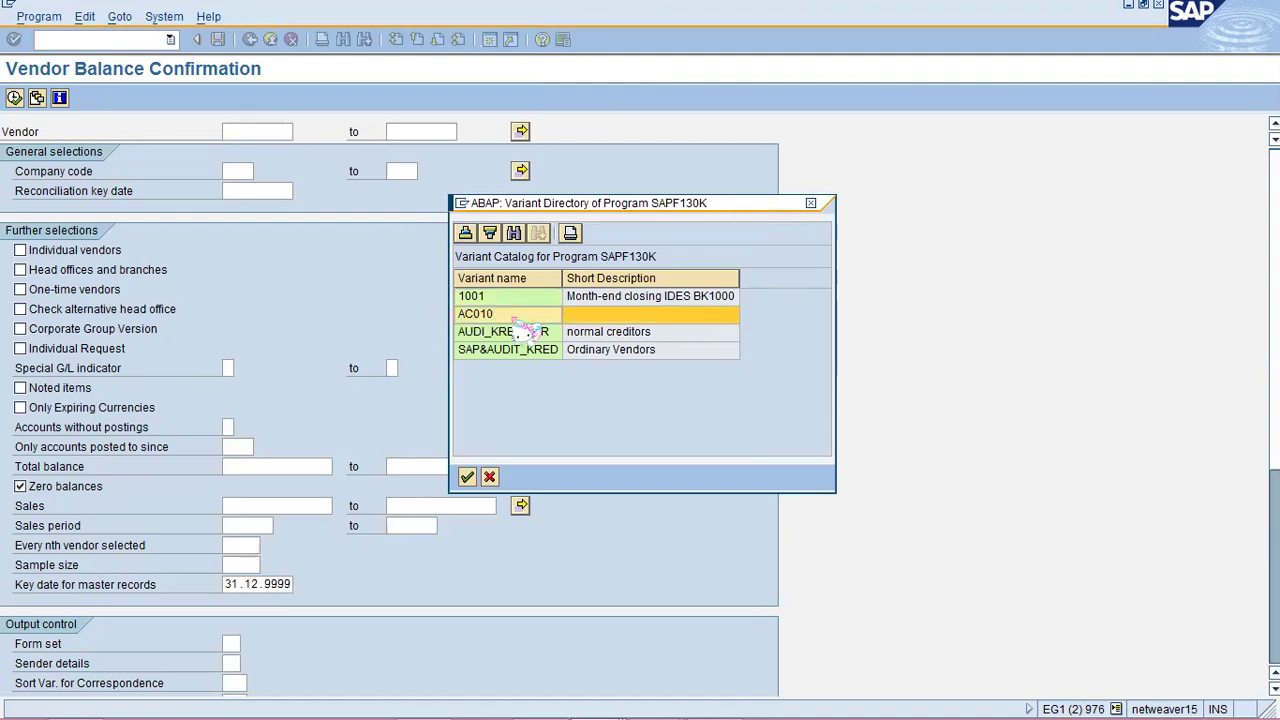
double_click(518, 320)
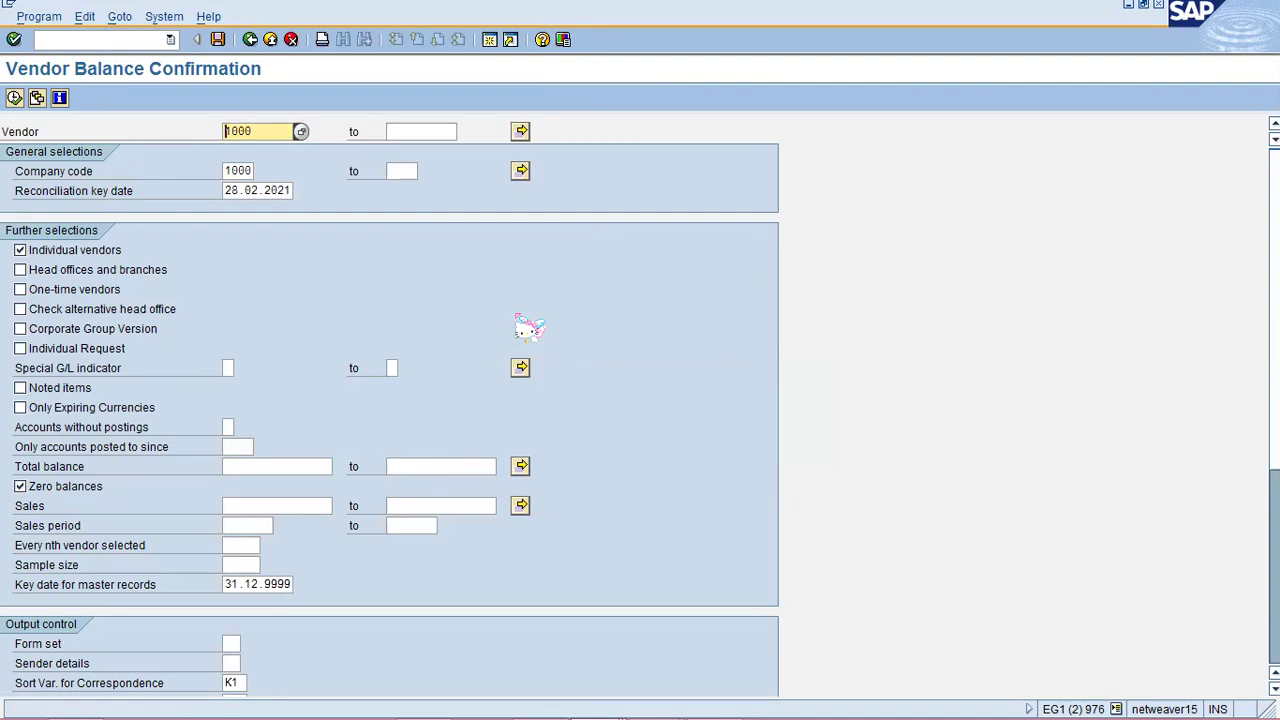
left_click(14, 97)
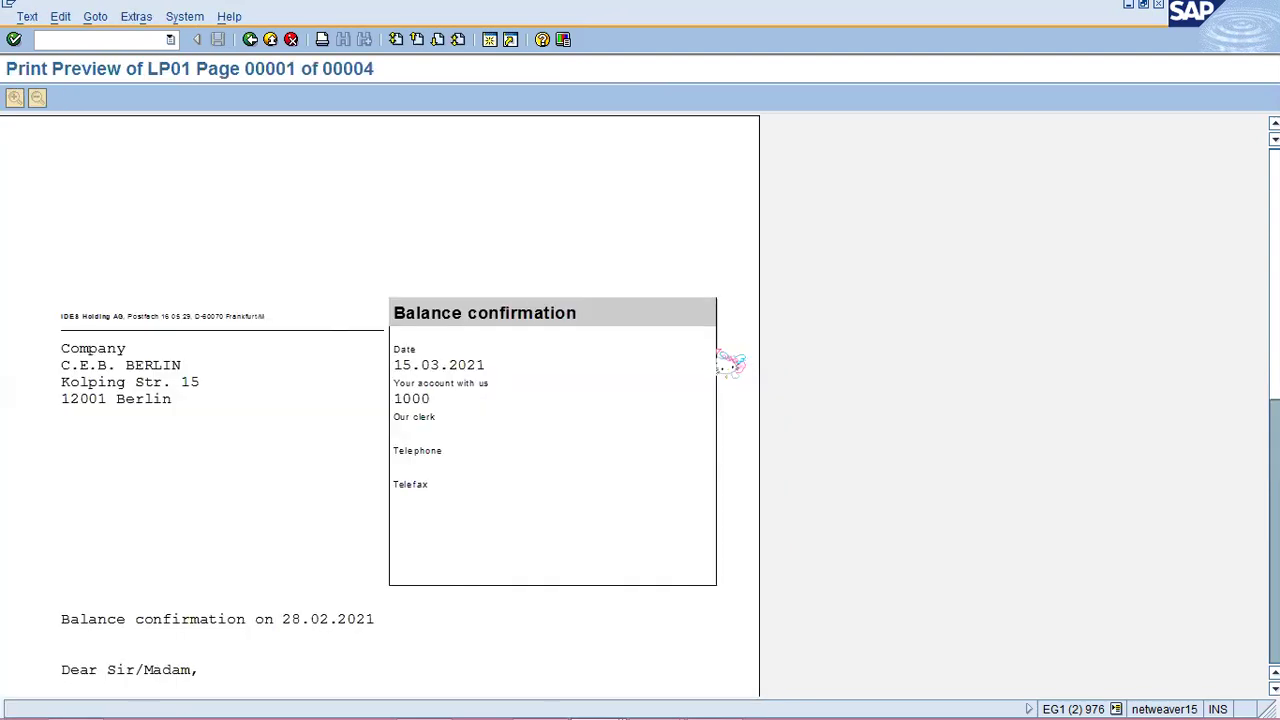
Read page 1 of the balance confirmation letter, from the vendor address and key date through the text and itemized open items
scroll(730, 365, "down", 2)
scroll(727, 364, "down", 1)
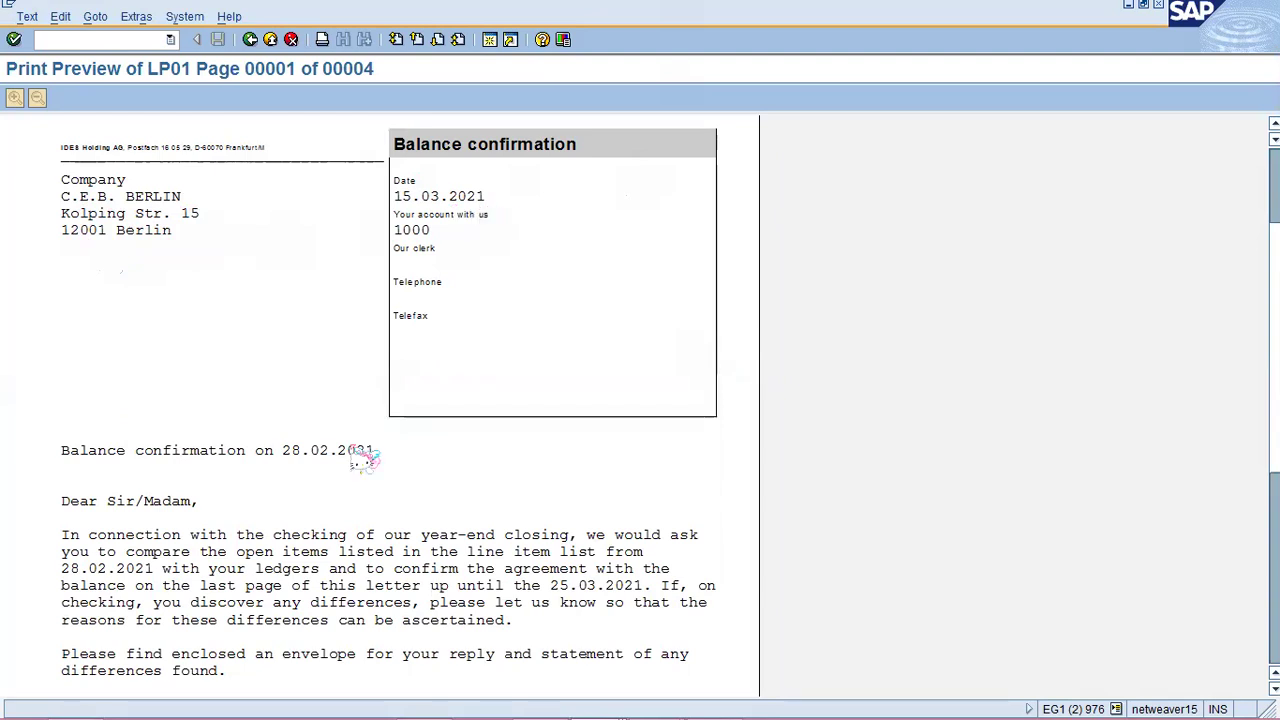
scroll(334, 448, "down", 2)
scroll(334, 448, "down", 5)
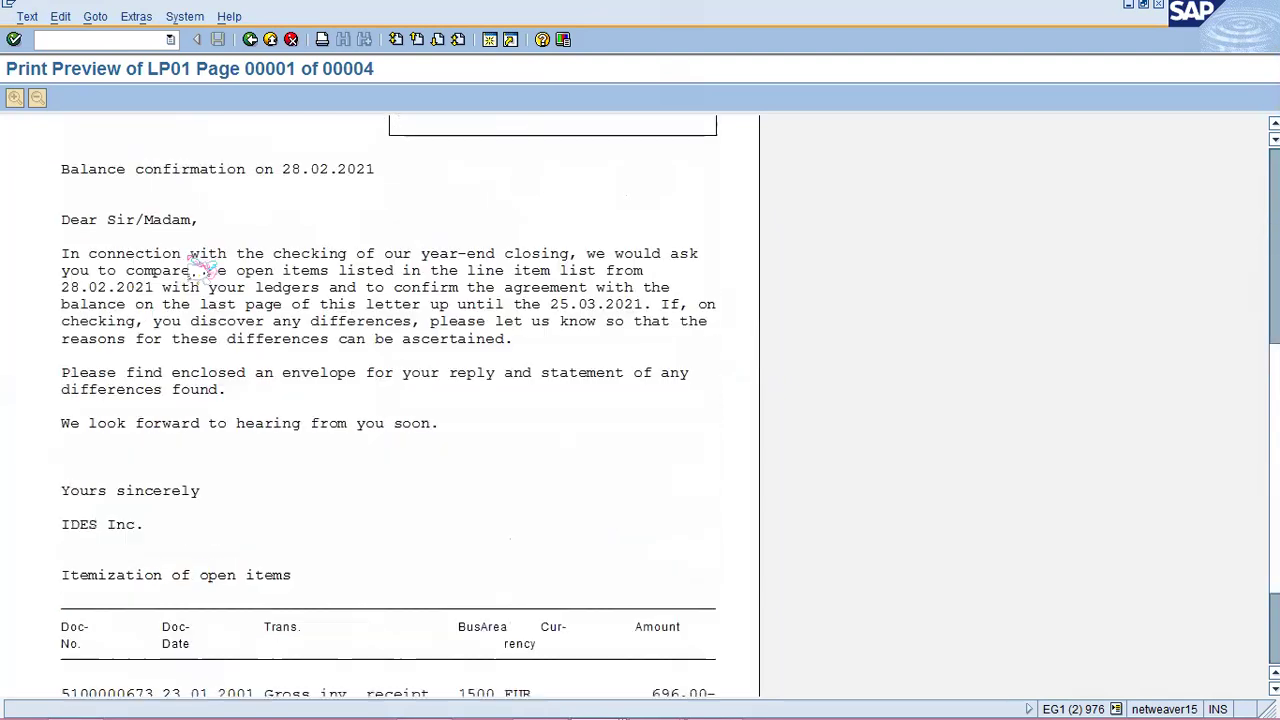
scroll(268, 198, "down", 1)
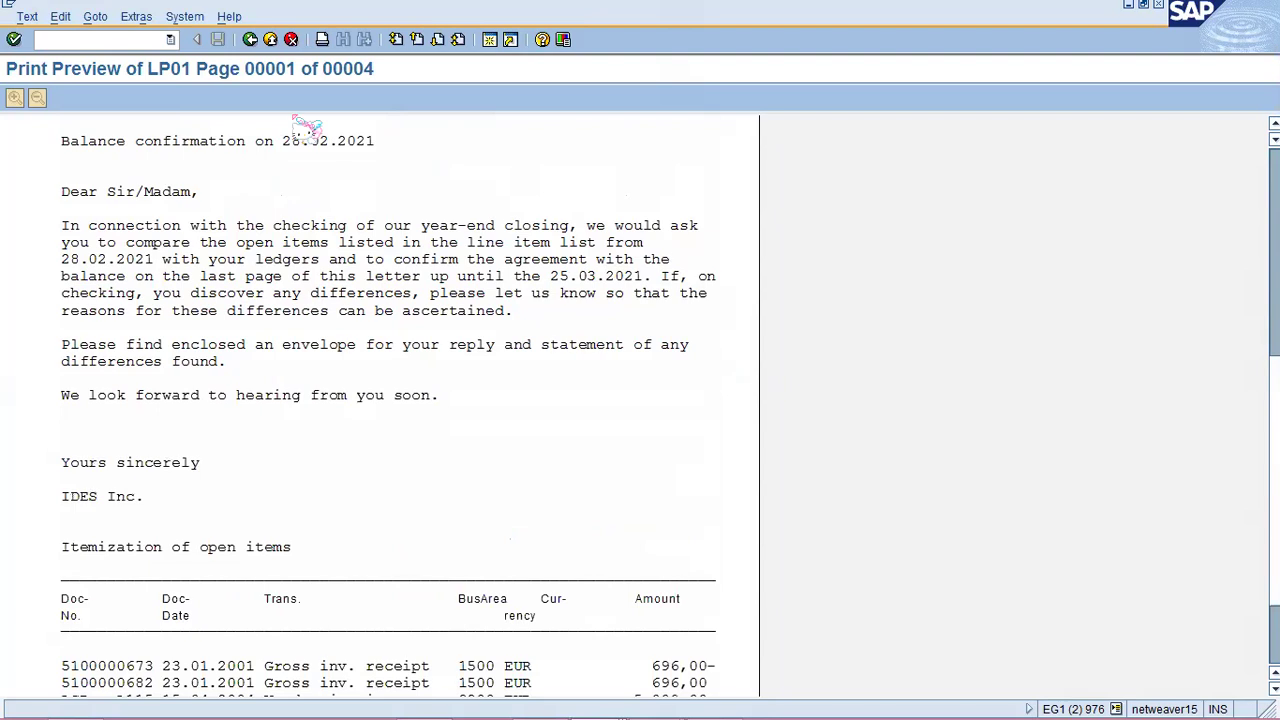
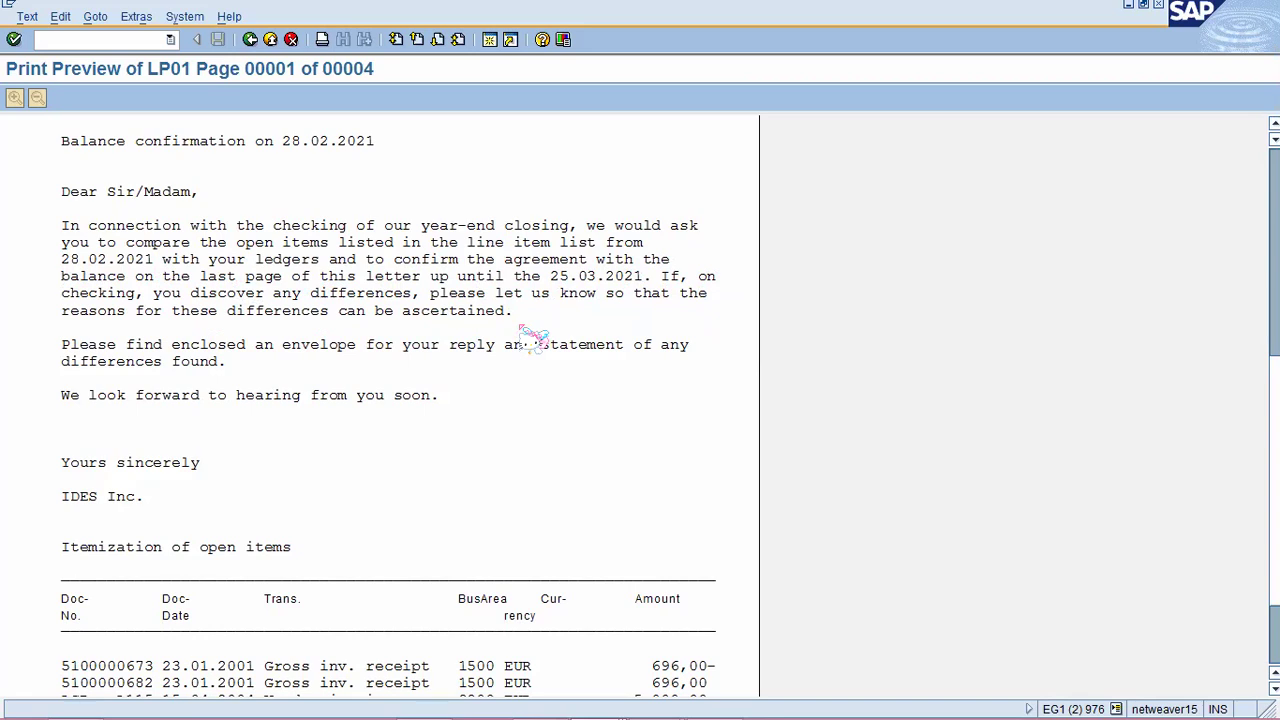
scroll(548, 345, "up", 5)
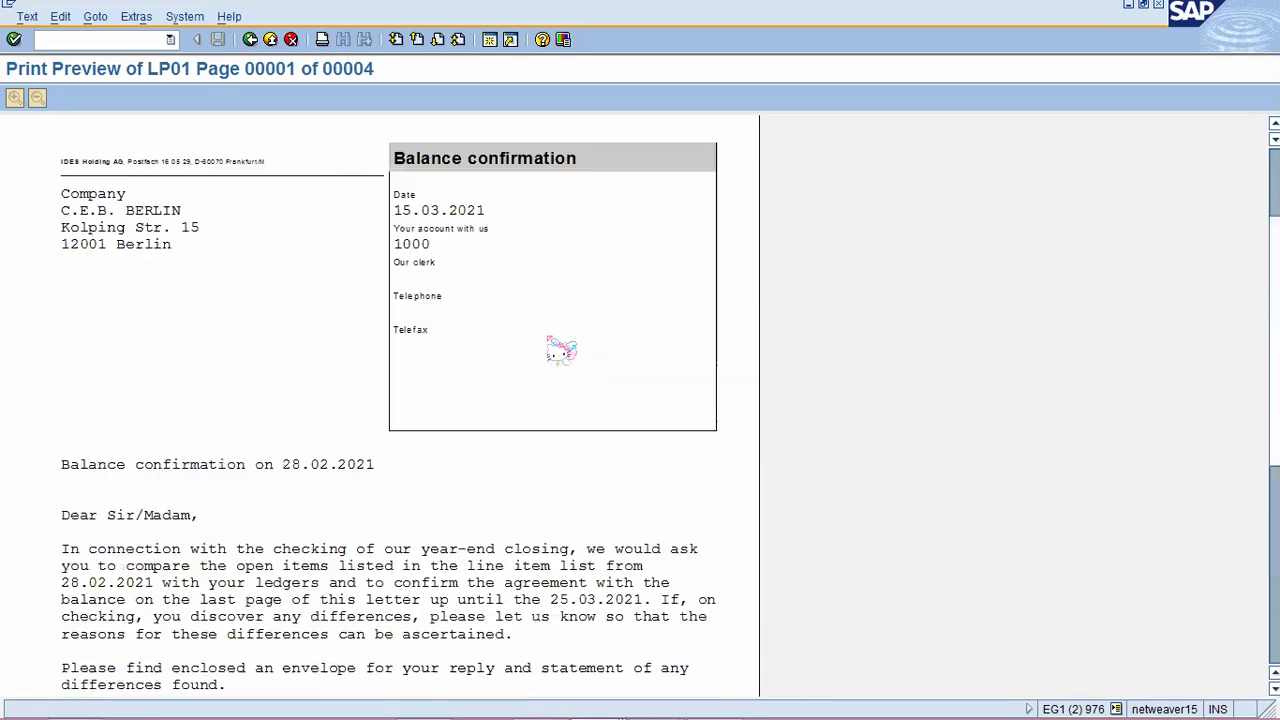
scroll(571, 437, "down", 4)
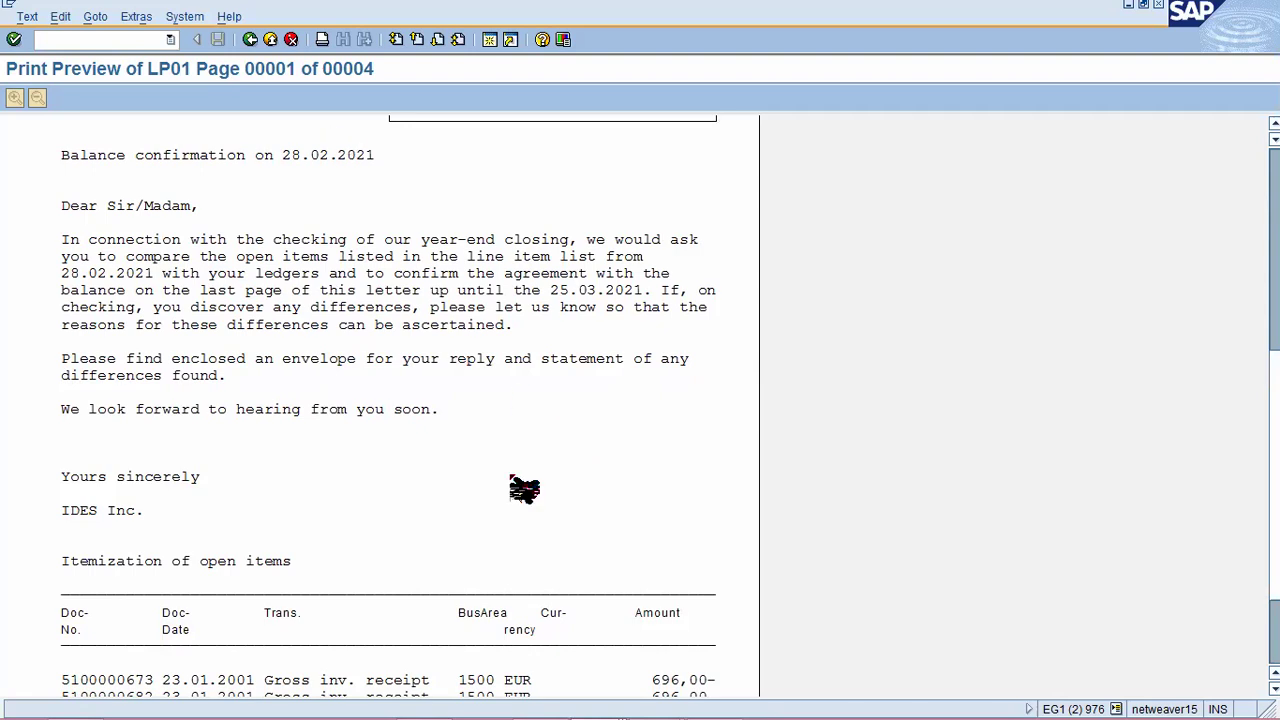
scroll(374, 568, "down", 2)
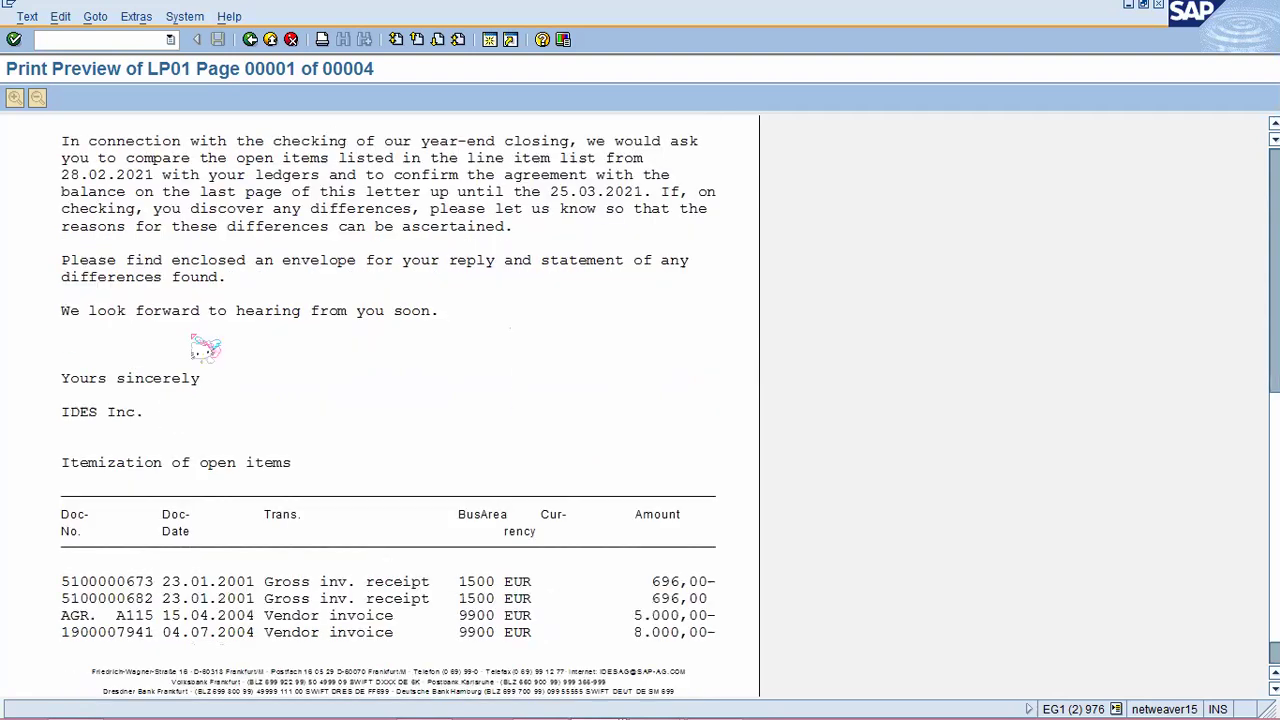
scroll(140, 365, "down", 1)
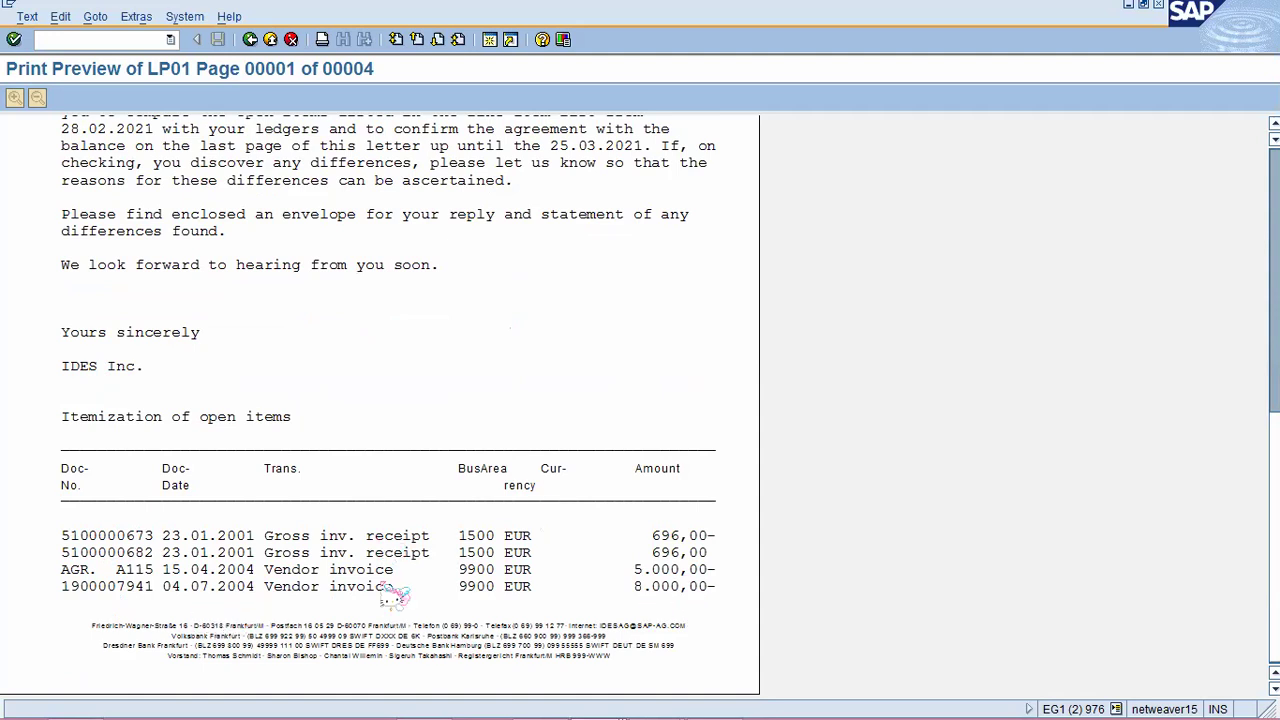
scroll(380, 595, "up", 8)
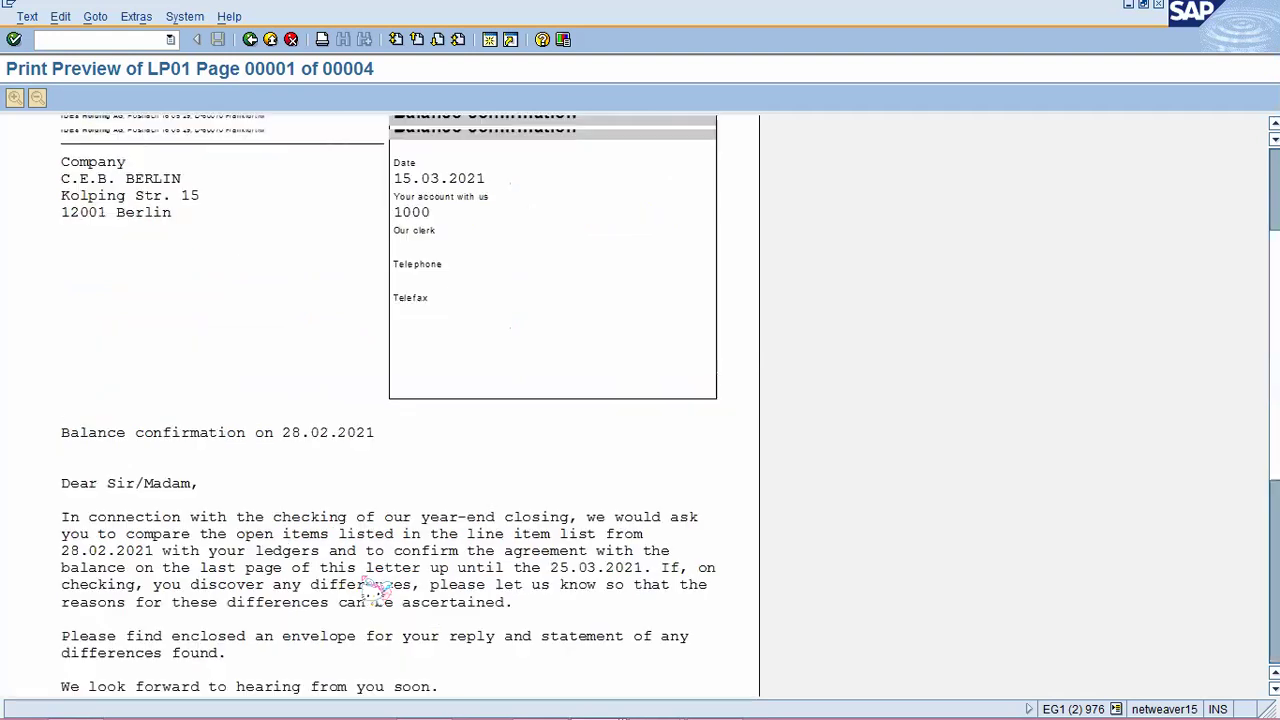
scroll(309, 129, "up", 4)
scroll(320, 121, "down", 2)
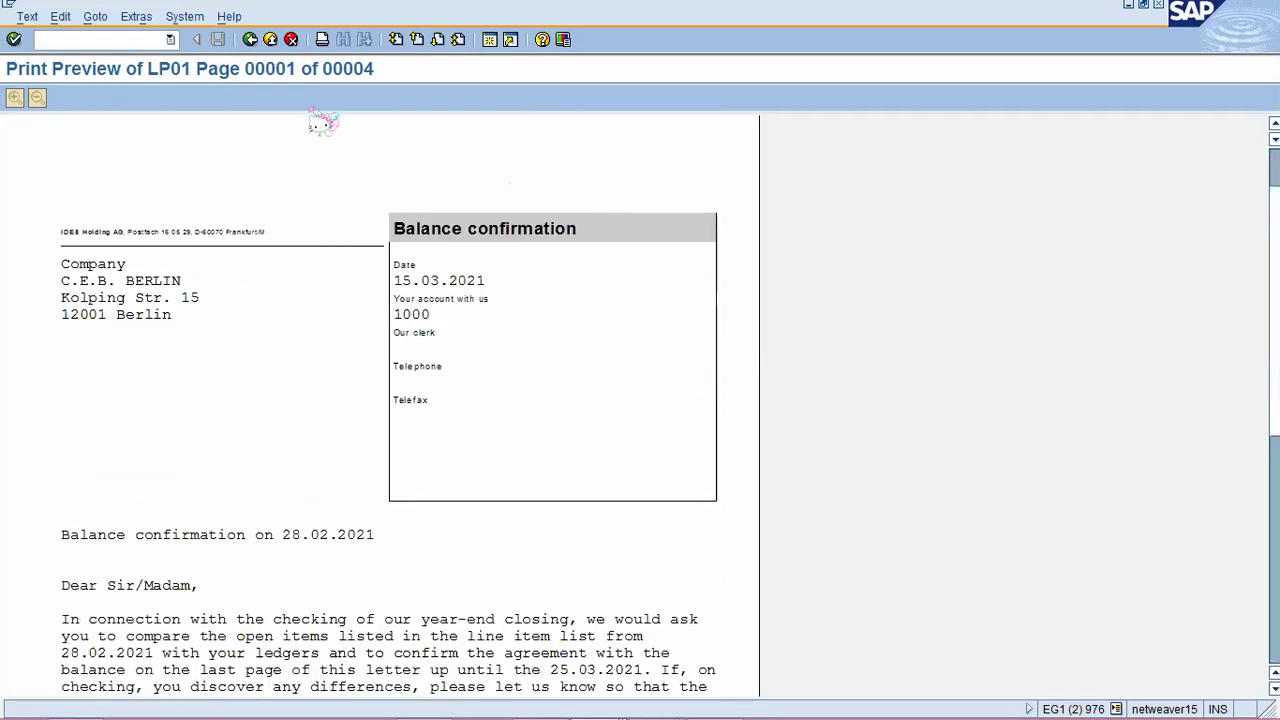
scroll(322, 121, "down", 7)
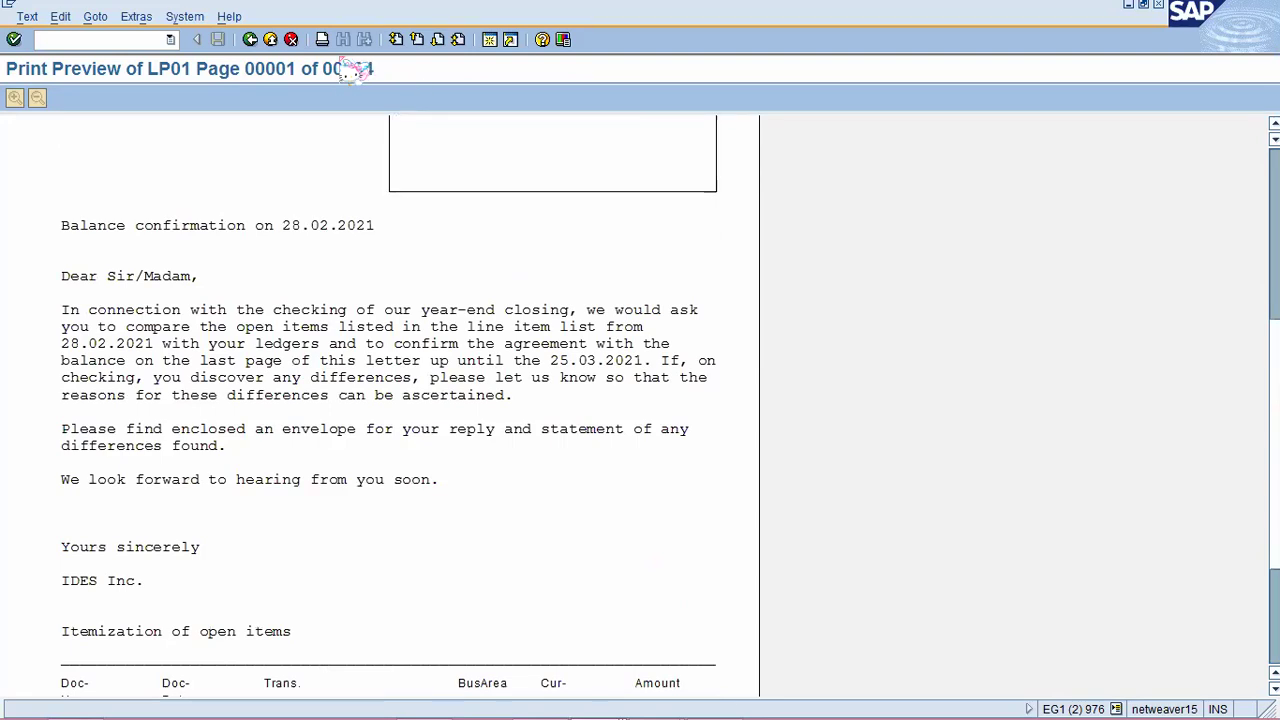
Examine the remaining open items and total balance on page 2 of the print preview
left_click(437, 40)
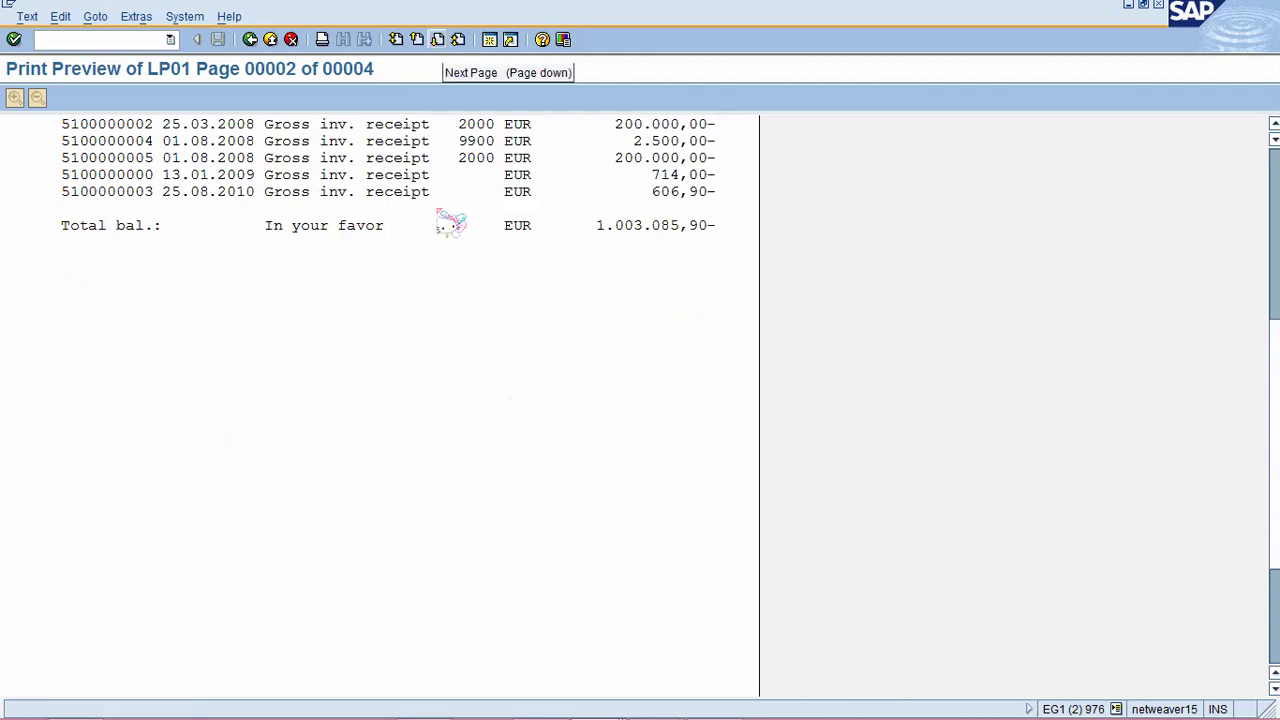
left_click(438, 42)
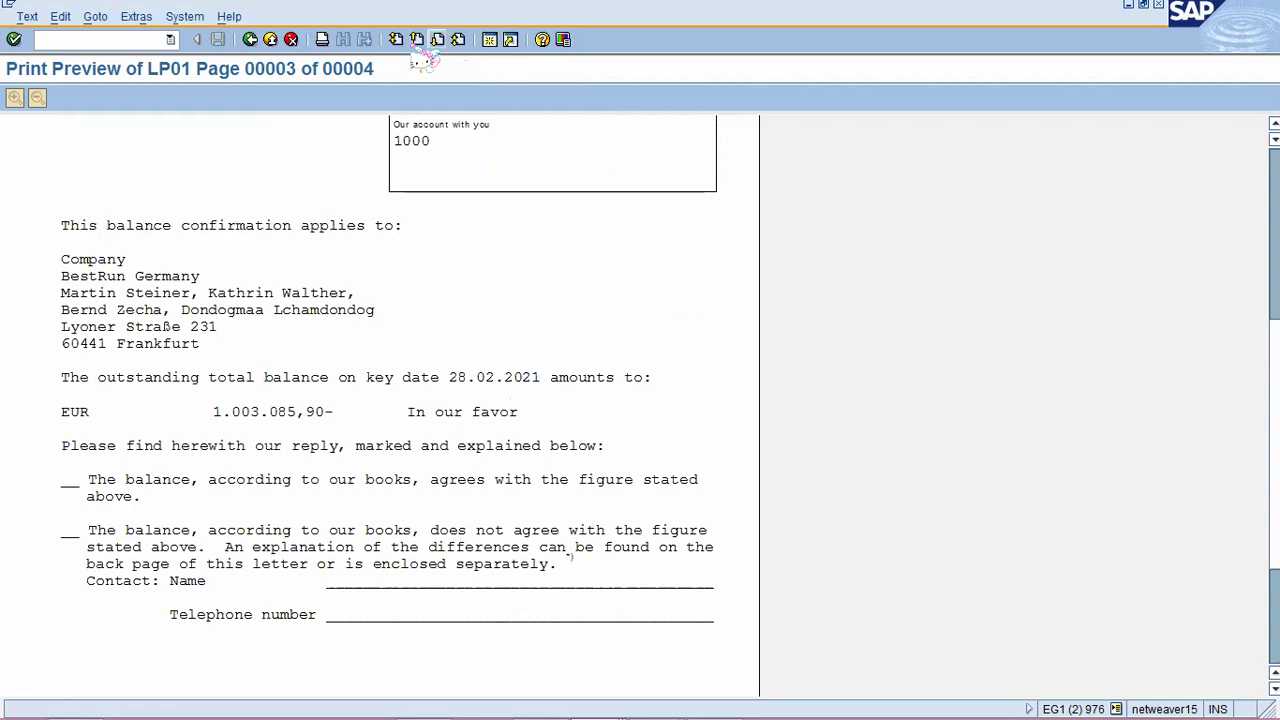
left_click(417, 40)
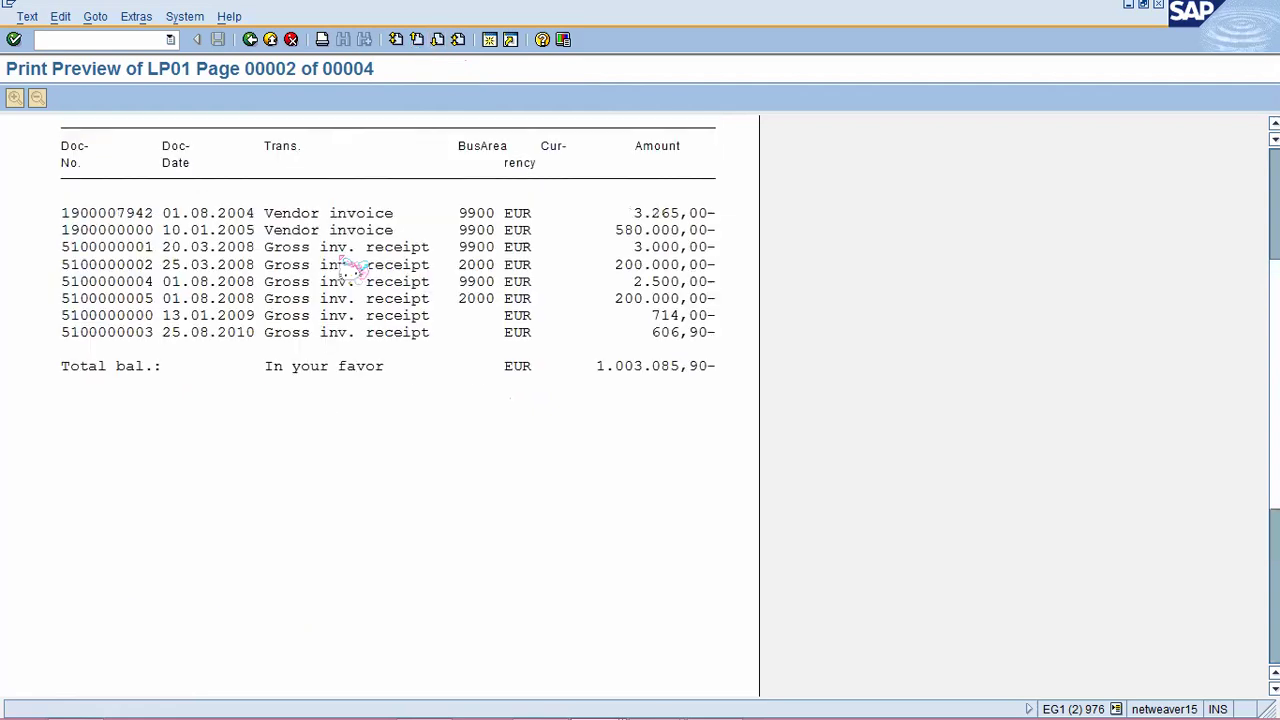
scroll(370, 320, "up", 4)
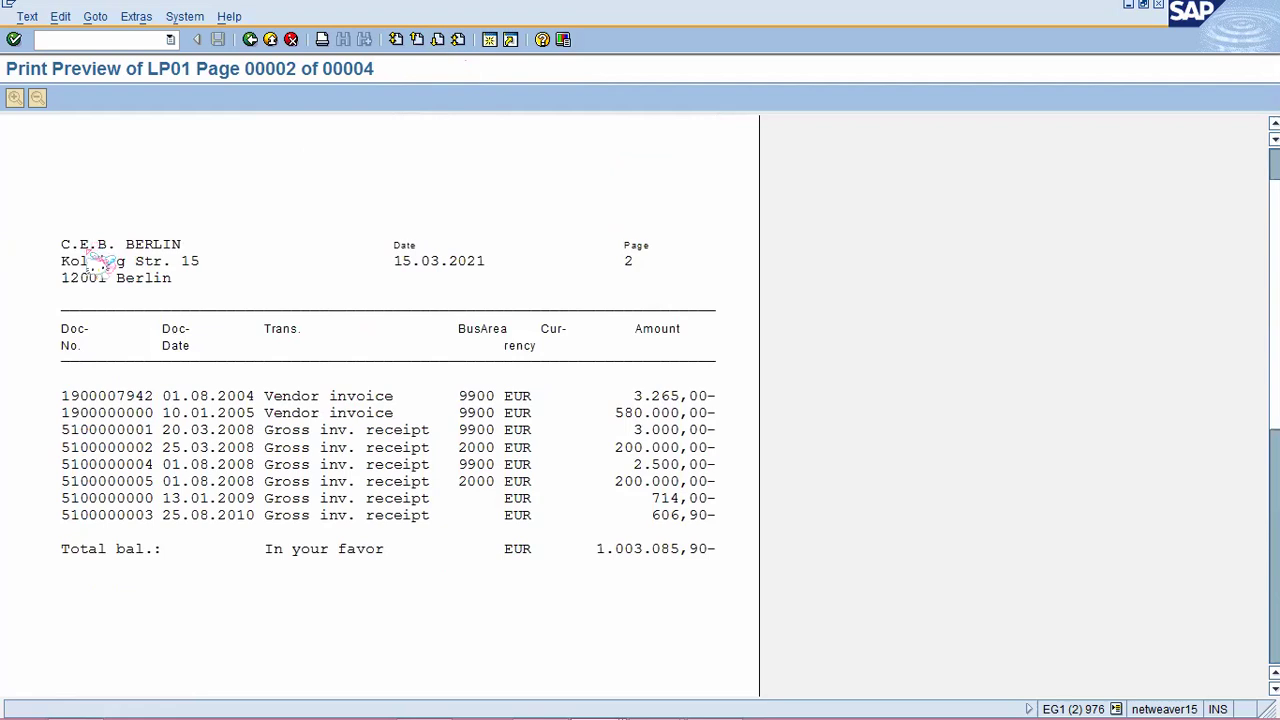
scroll(430, 52, "down", 2)
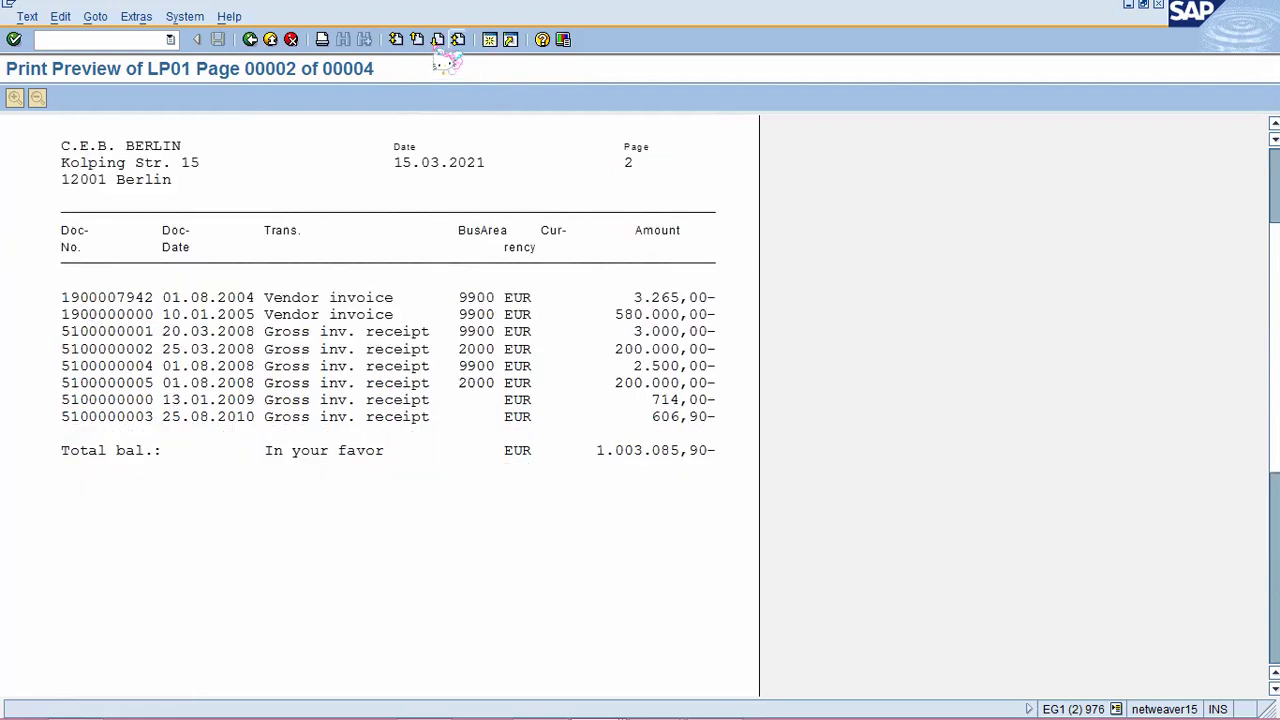
Review the vendor's Reply form on page 3, including its header fields, outstanding balance and agreement options
left_click(438, 41)
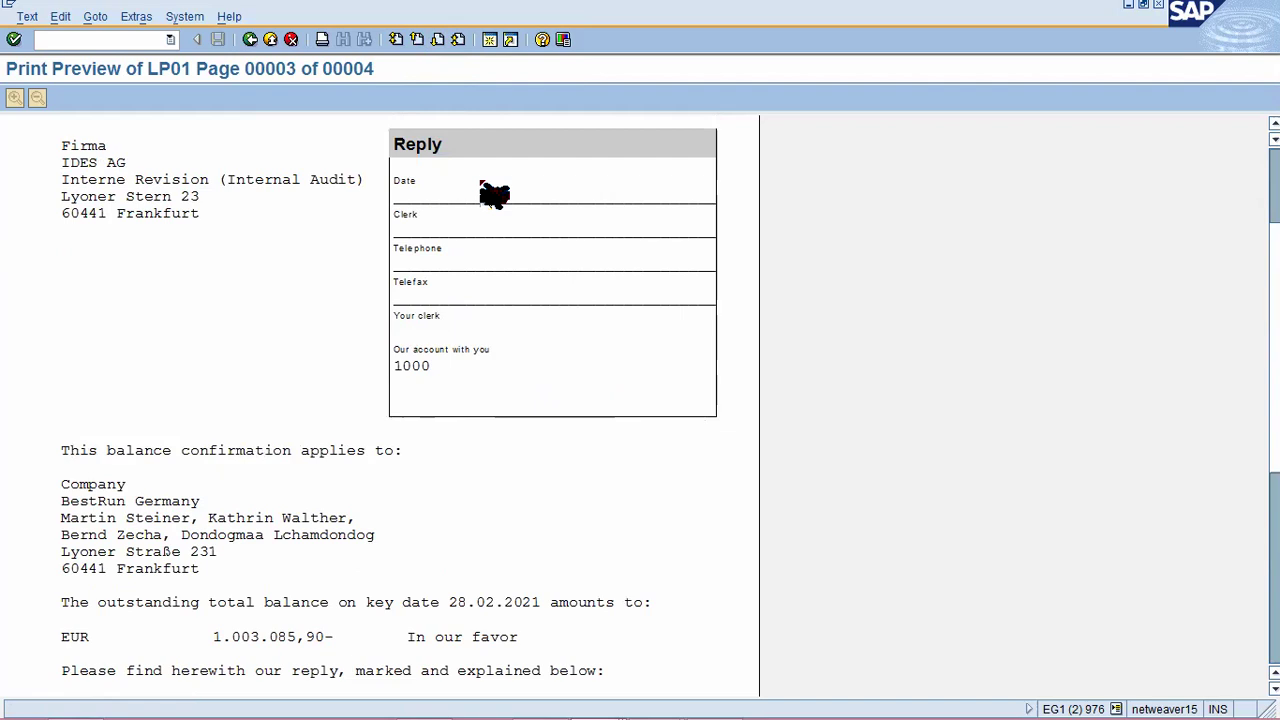
scroll(344, 512, "down", 2)
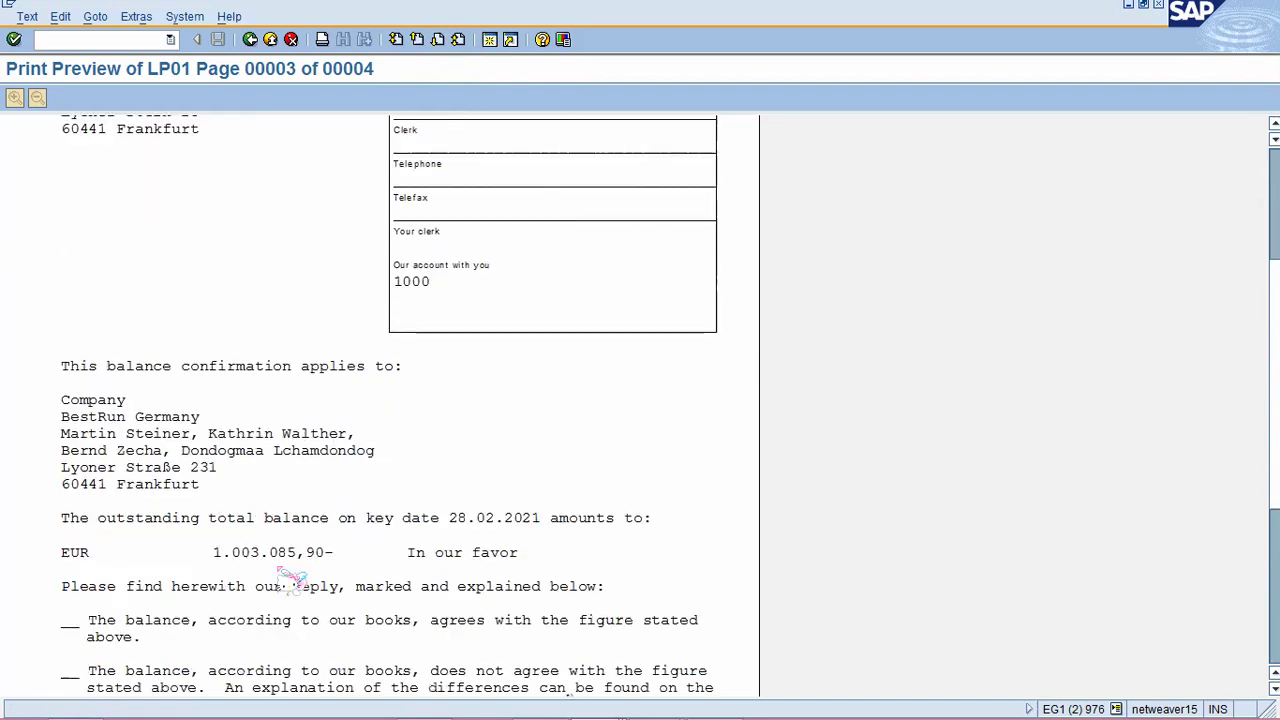
scroll(320, 535, "down", 3)
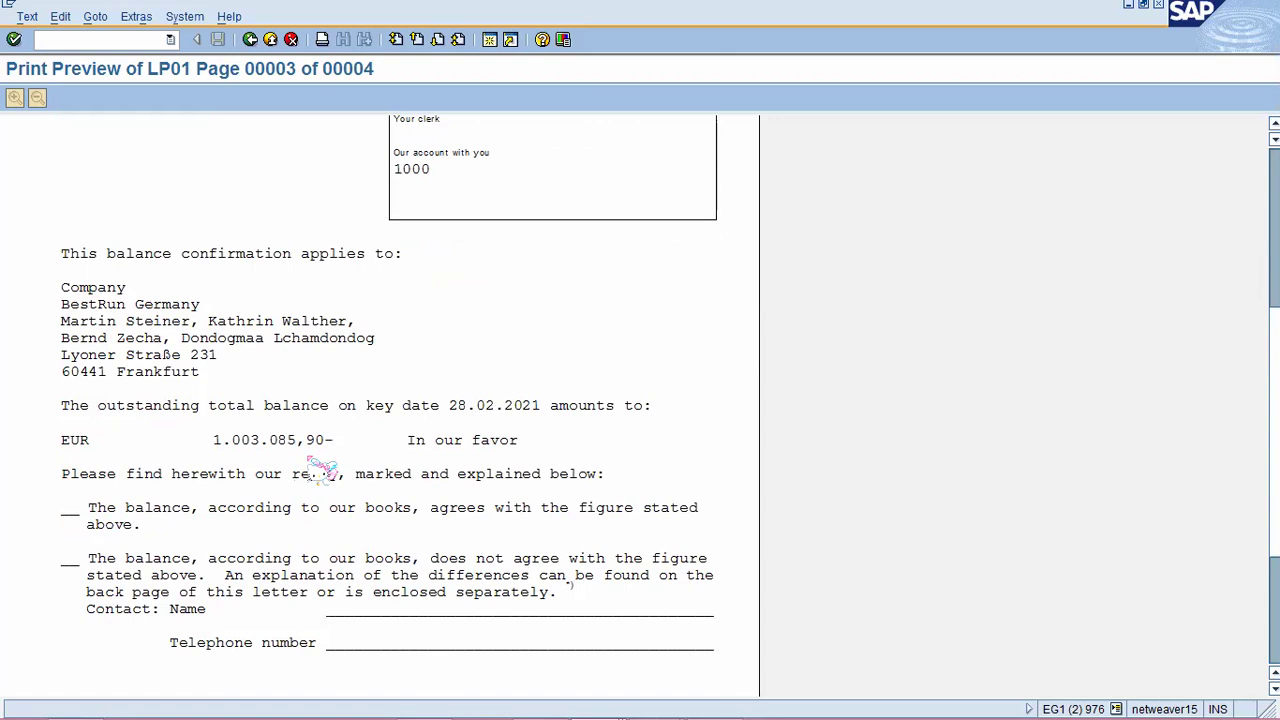
scroll(395, 462, "up", 1)
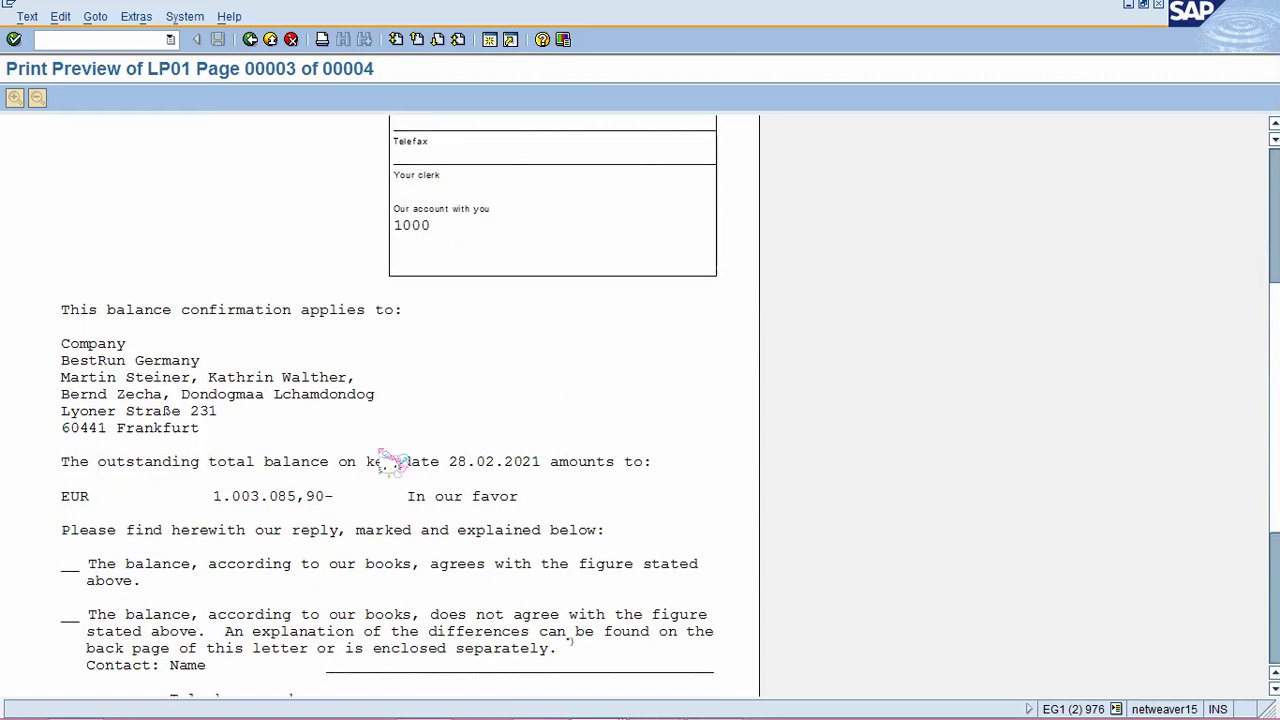
scroll(413, 459, "down", 1)
scroll(395, 480, "down", 1)
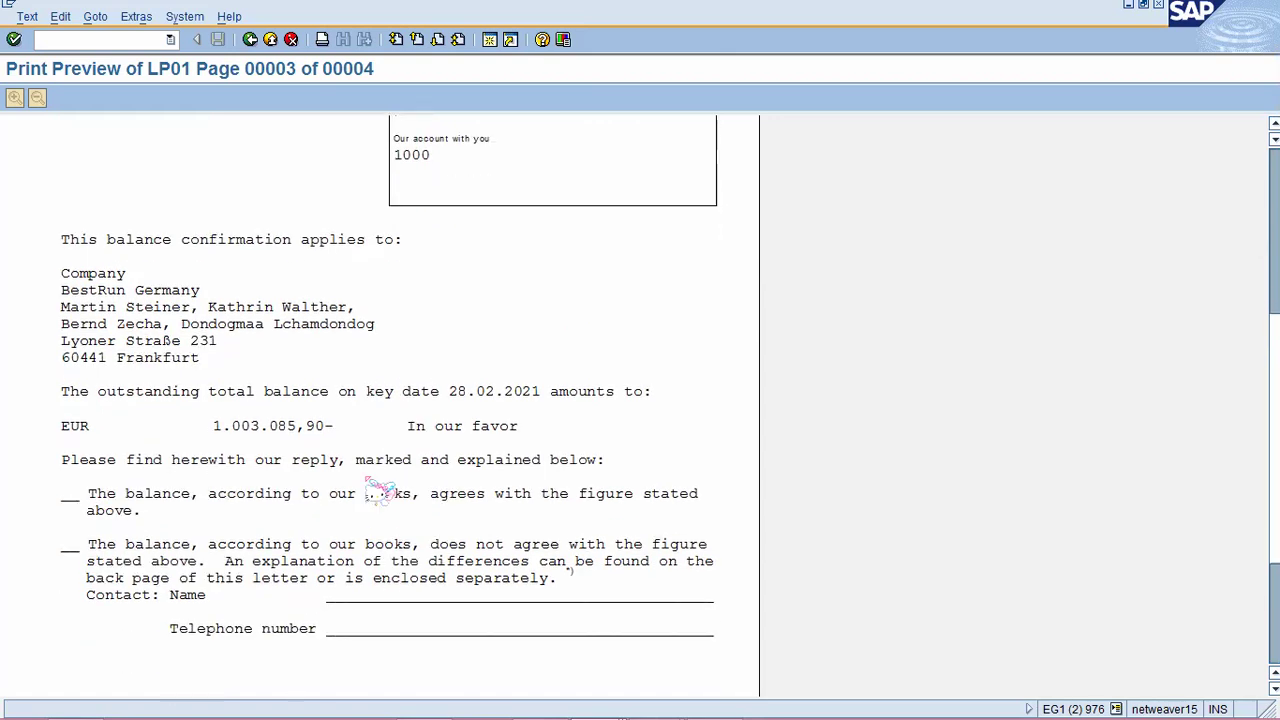
scroll(210, 410, "up", 4)
scroll(646, 309, "up", 3)
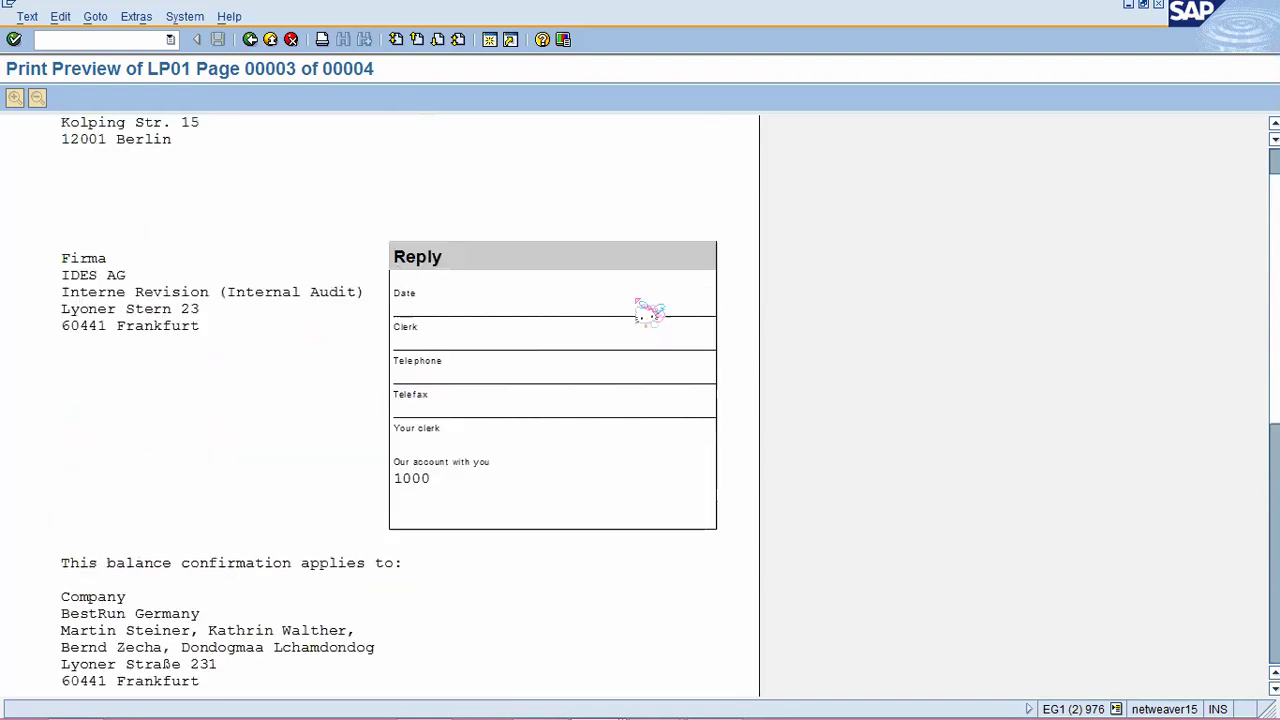
scroll(420, 131, "up", 1)
Look through page 4 of the preview, covering the no-reply reasons, place/date, and stamp and signature lines
left_click(438, 41)
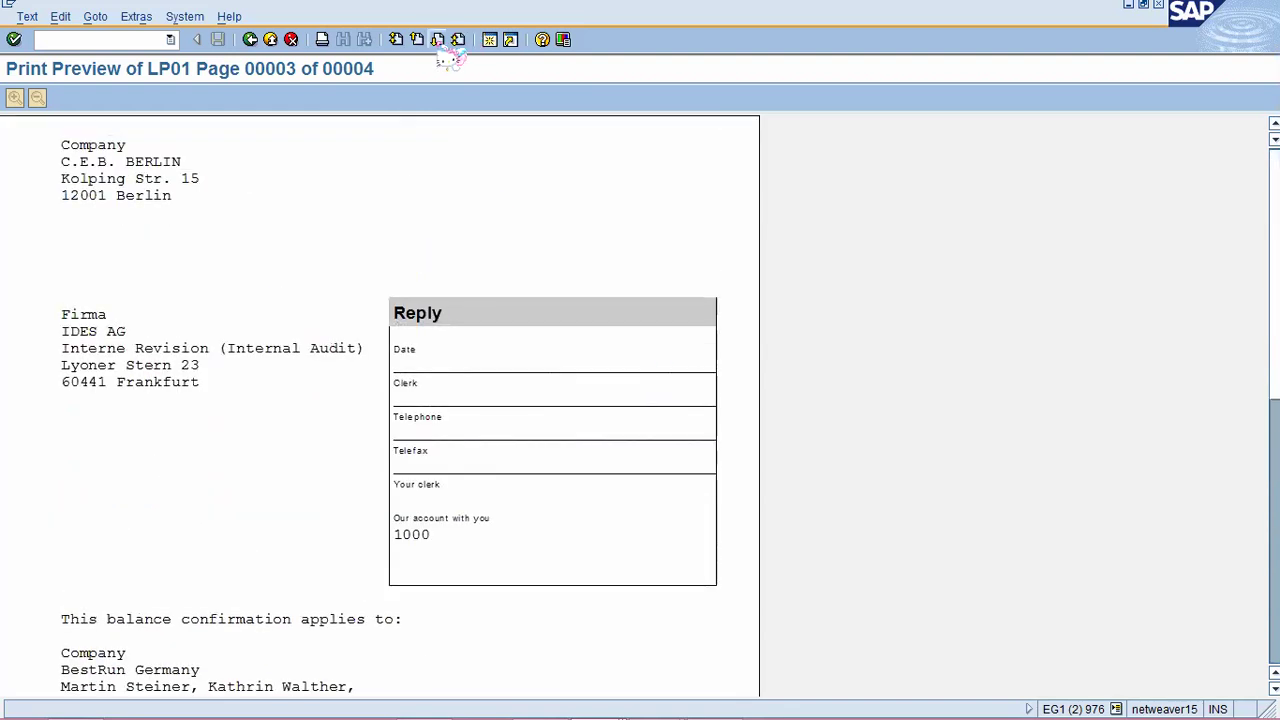
scroll(478, 413, "down", 2)
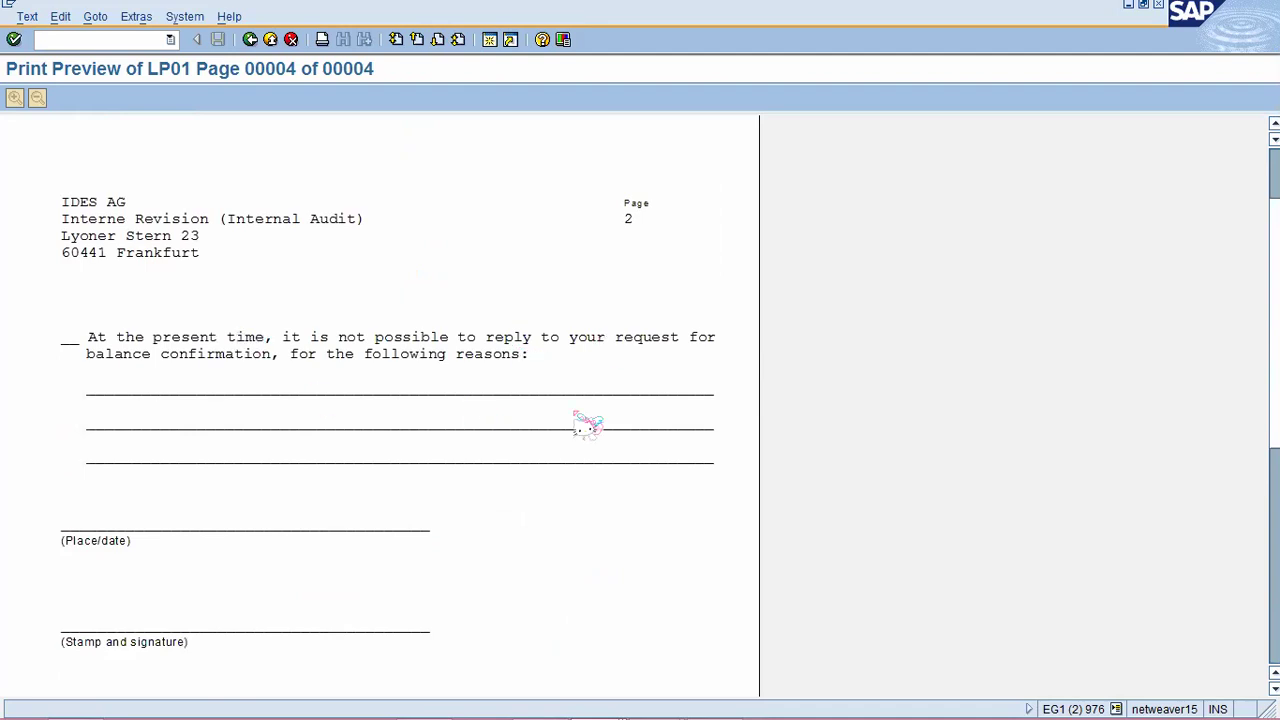
scroll(484, 452, "up", 1)
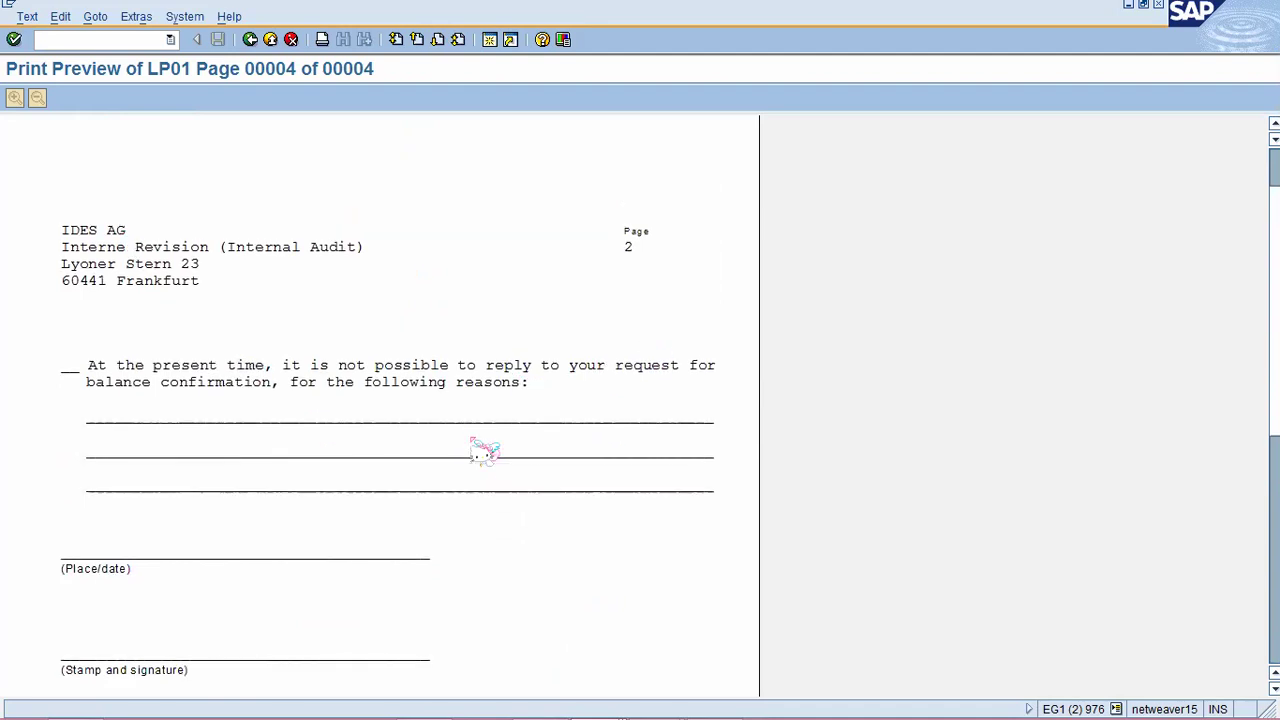
scroll(484, 452, "up", 3)
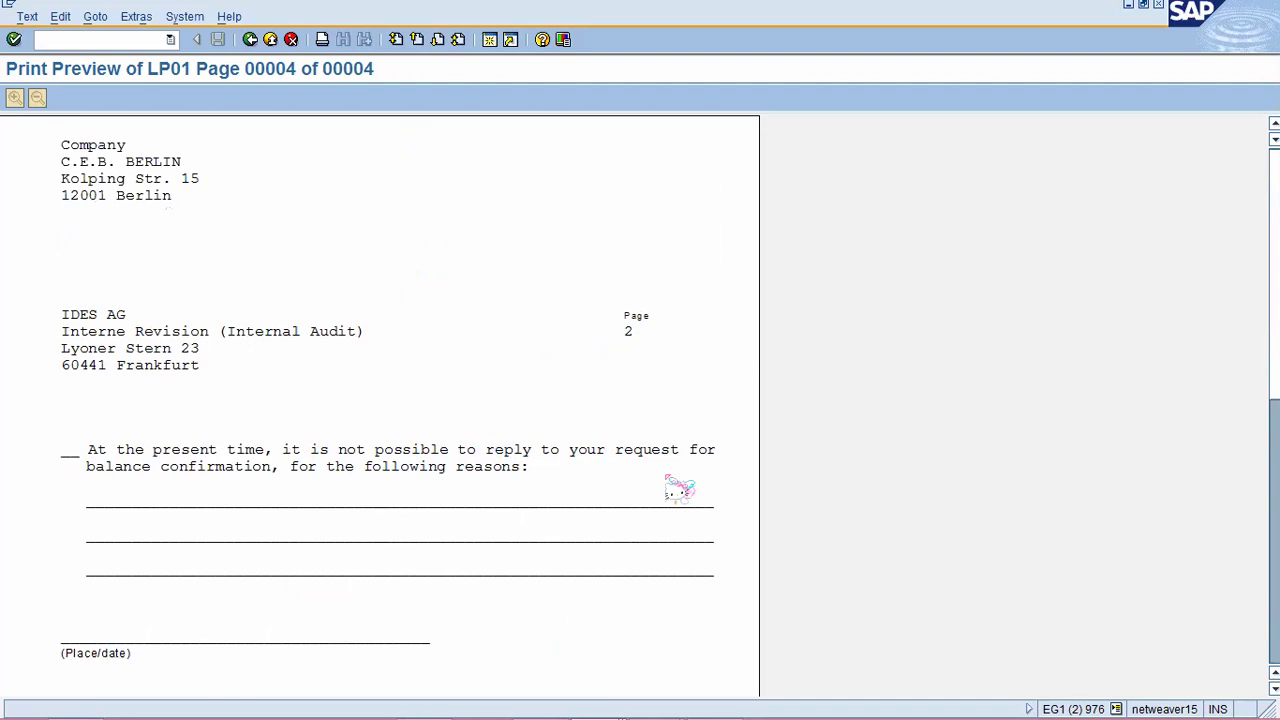
scroll(228, 445, "down", 4)
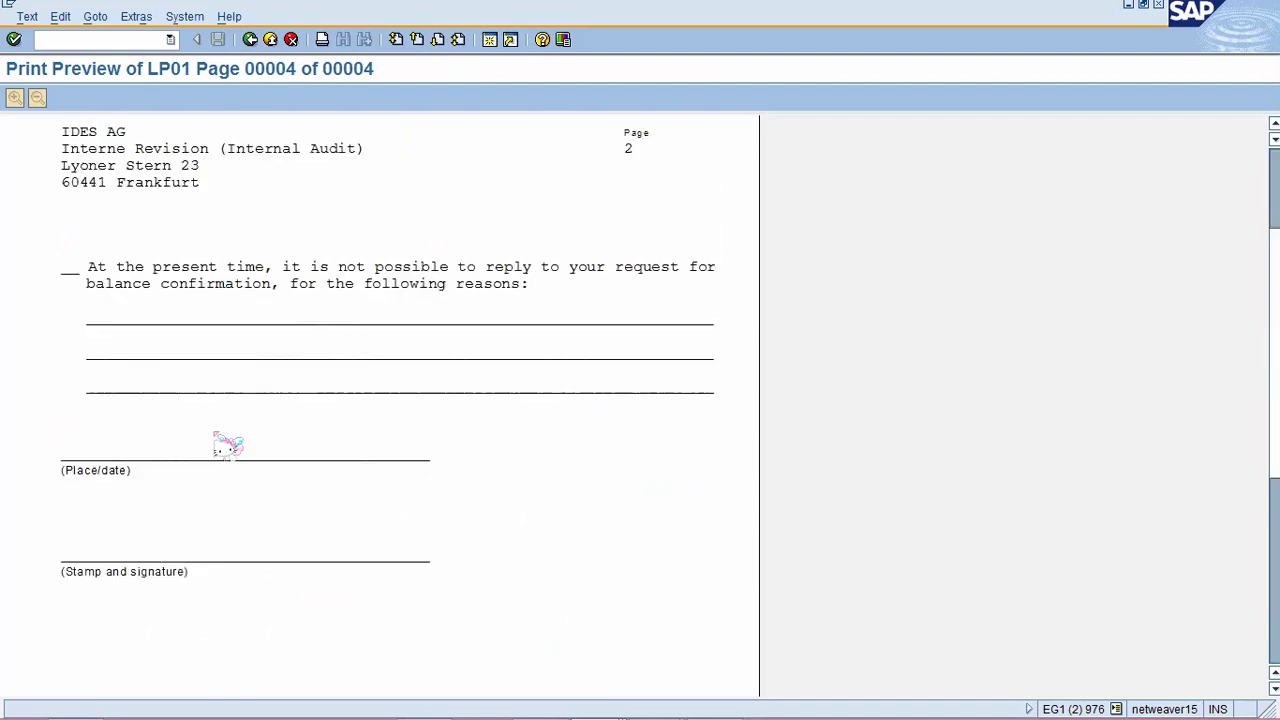
scroll(281, 422, "down", 2)
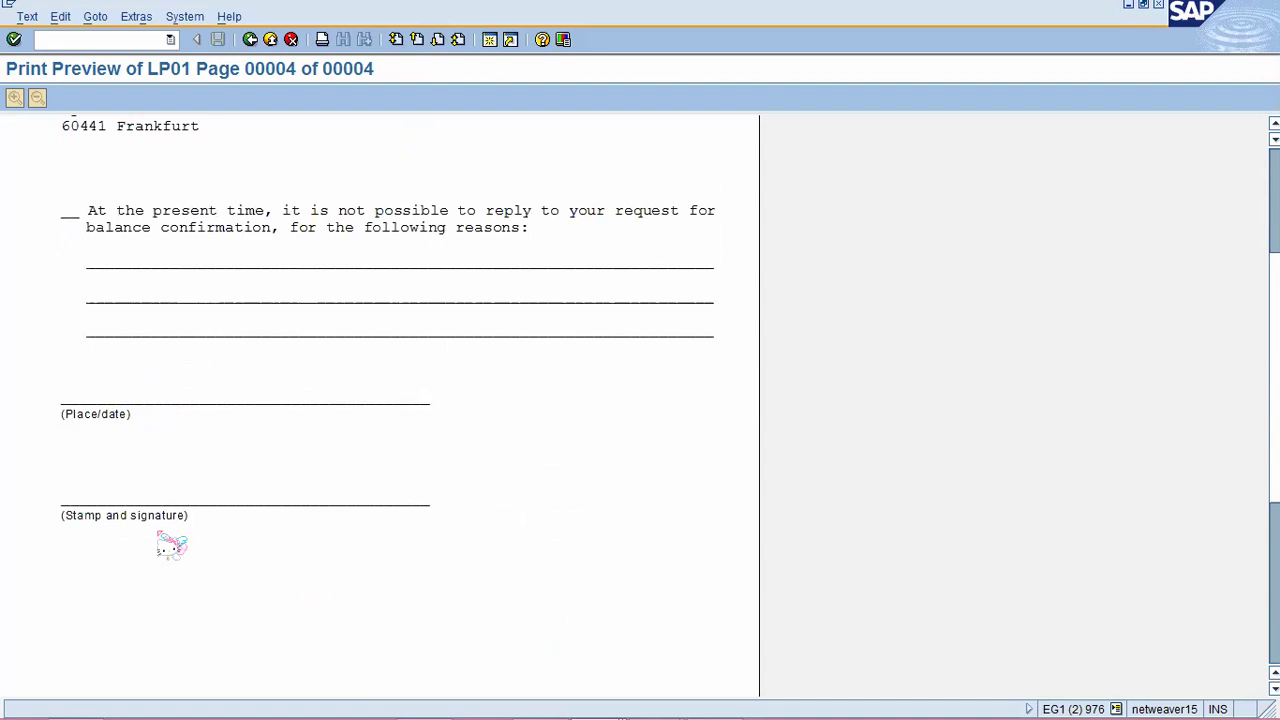
scroll(215, 525, "up", 7)
scroll(281, 437, "up", 1)
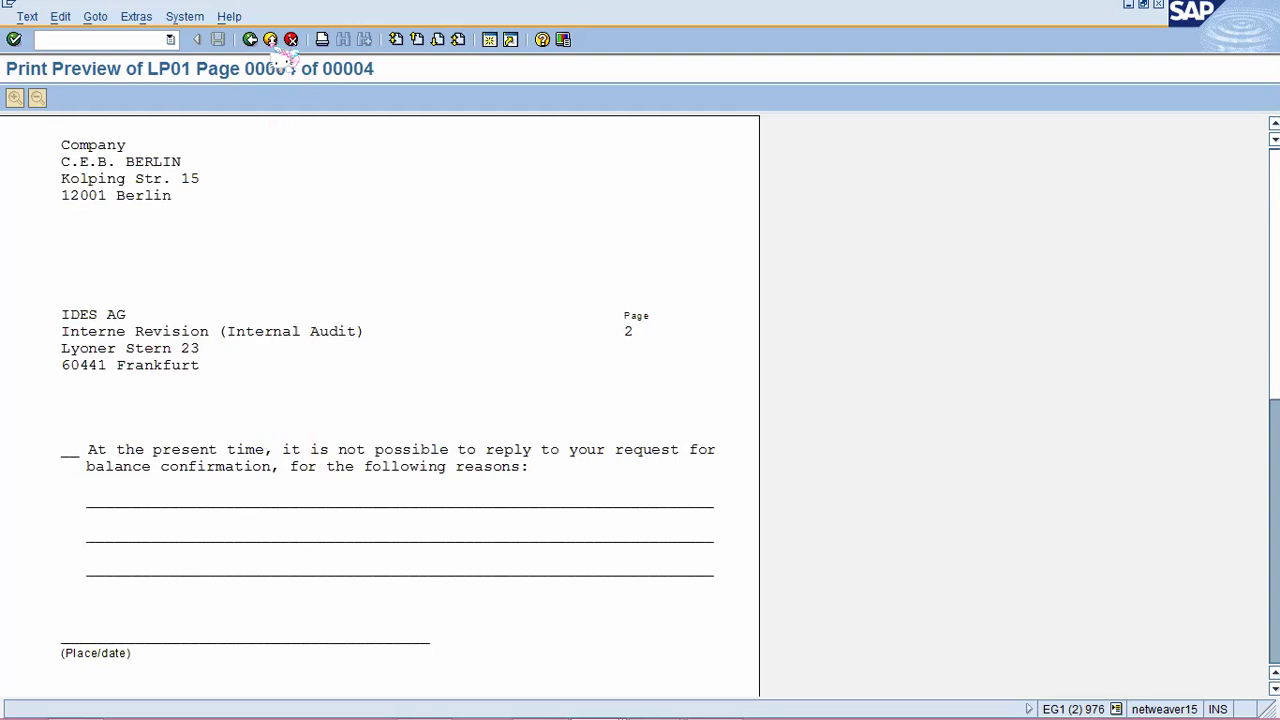
Review page 1 of the balance confirmation letter again, then leave the print preview for the SAP Easy Access screen
left_click(397, 40)
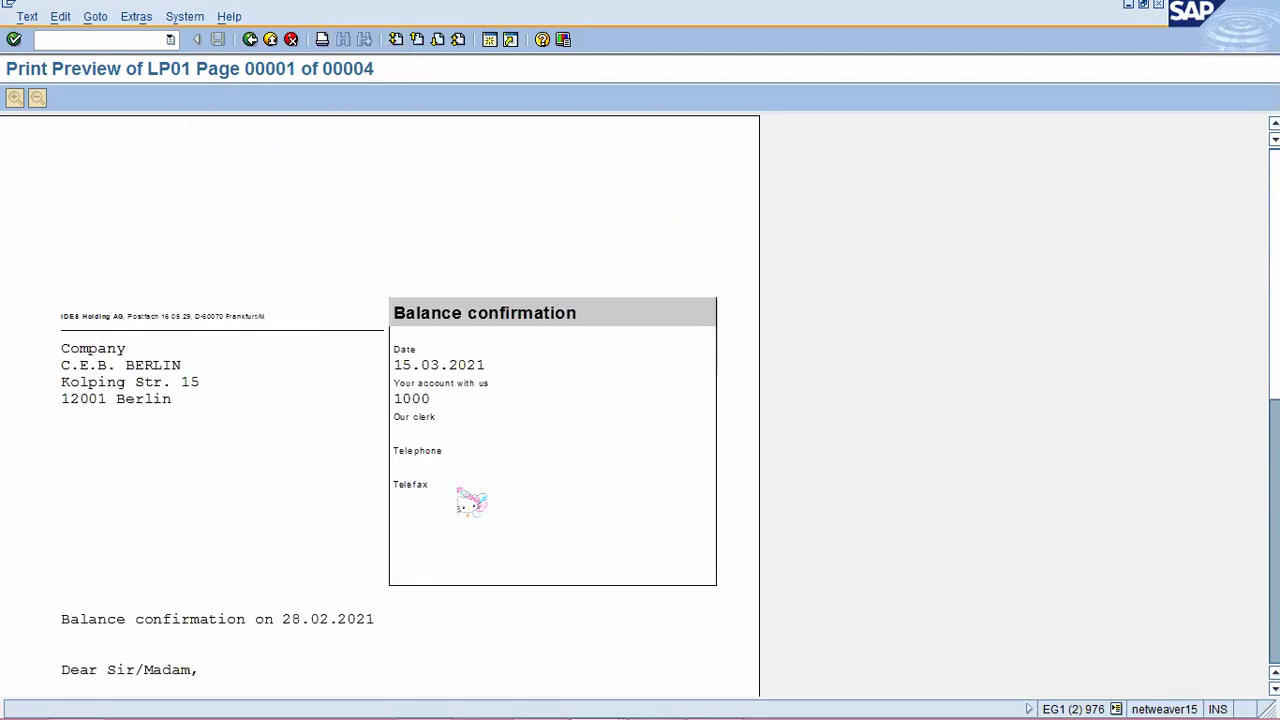
scroll(496, 434, "down", 3)
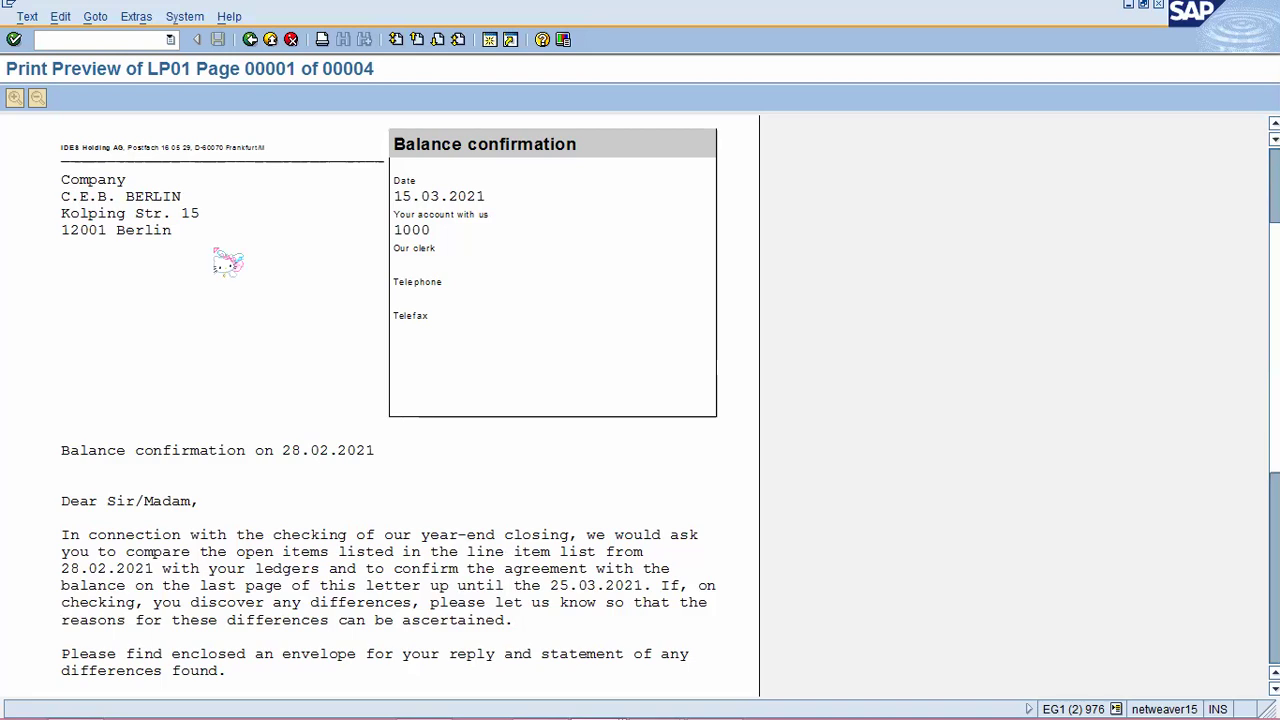
type("/n")
key("Return")
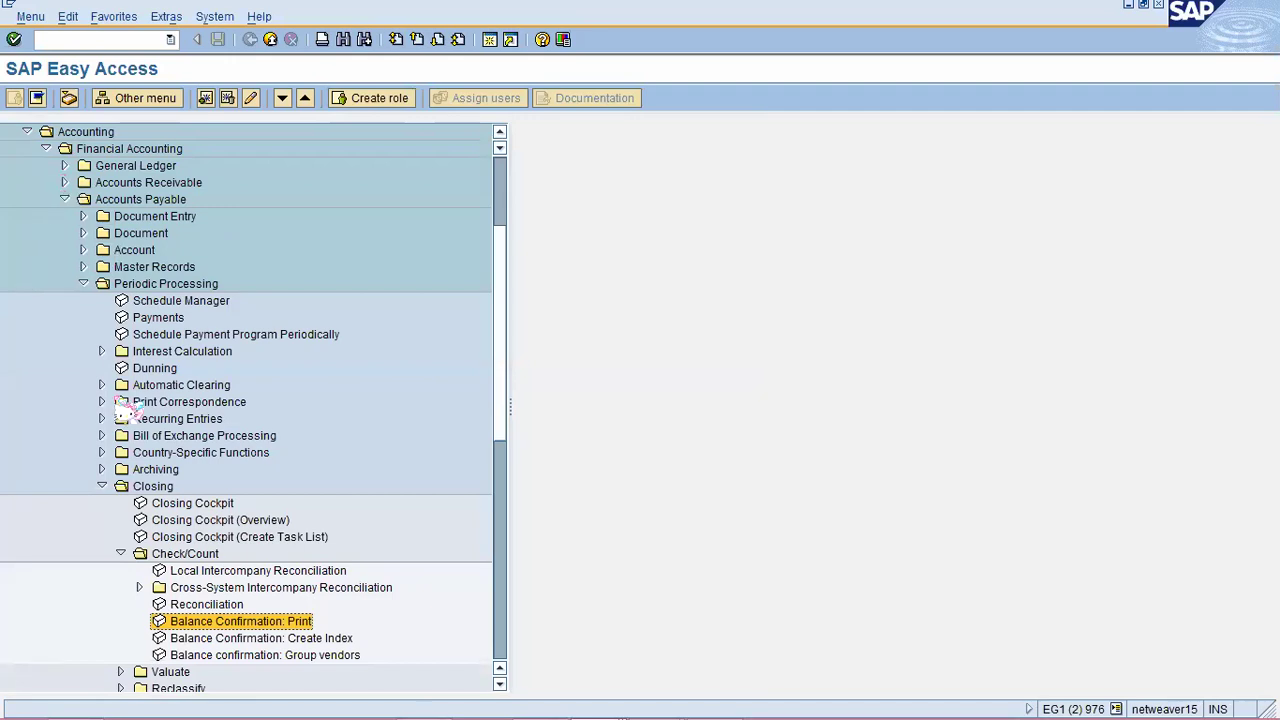
Open the vendor Invoice transaction from the Accounts Payable document entry functions
scroll(72, 222, "up", 1)
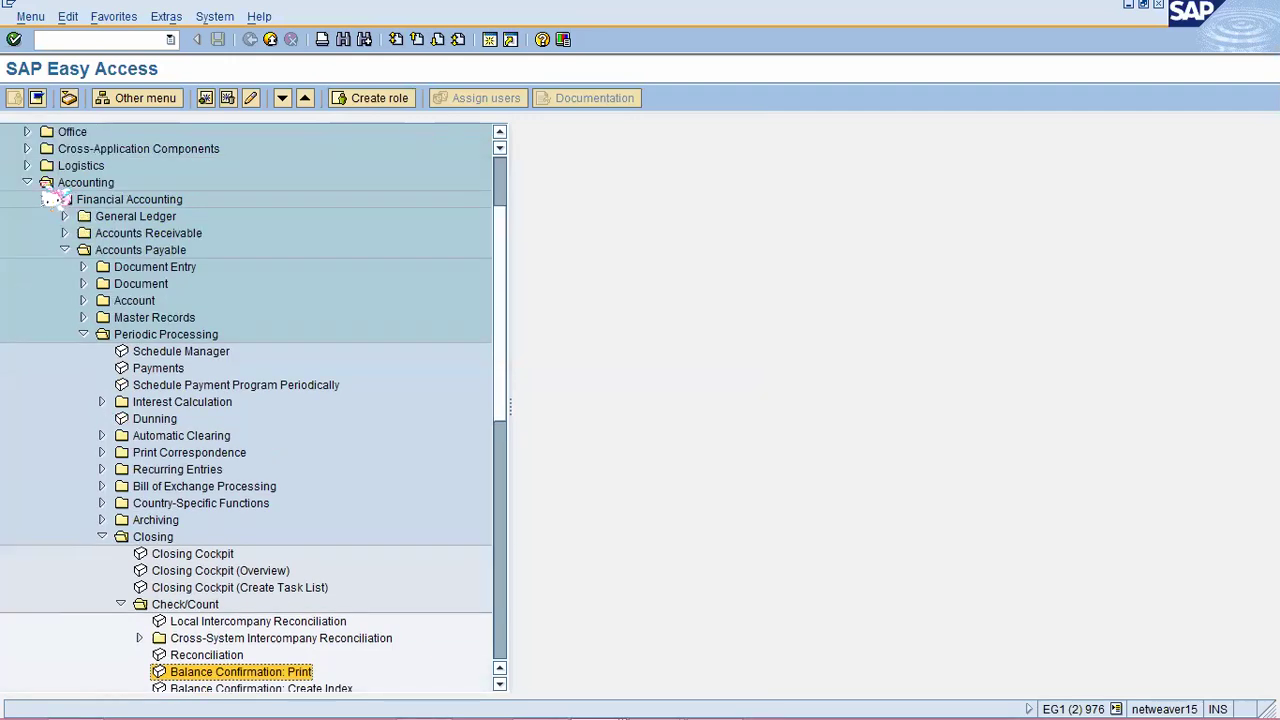
left_click(83, 267)
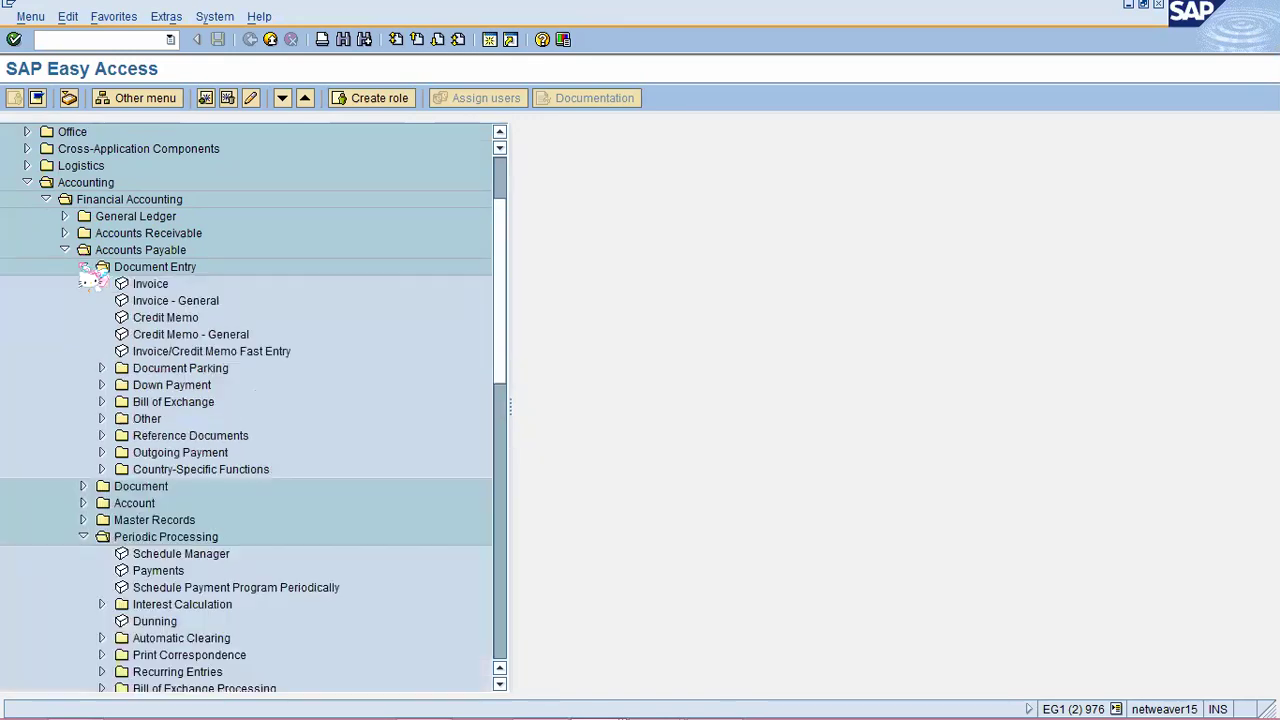
double_click(160, 286)
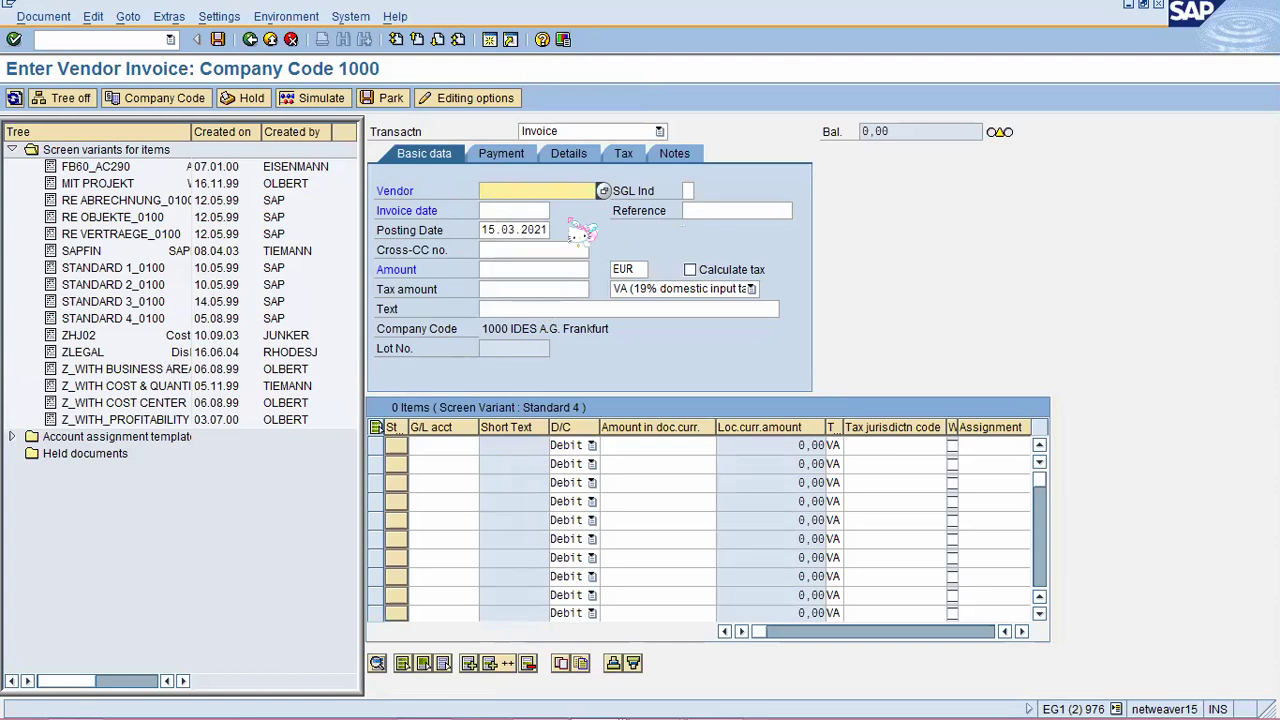
Enter vendor AGENCYC00 with invoice date 15.02.2021 in the invoice's basic data and load the vendor details
type("agencyc0")
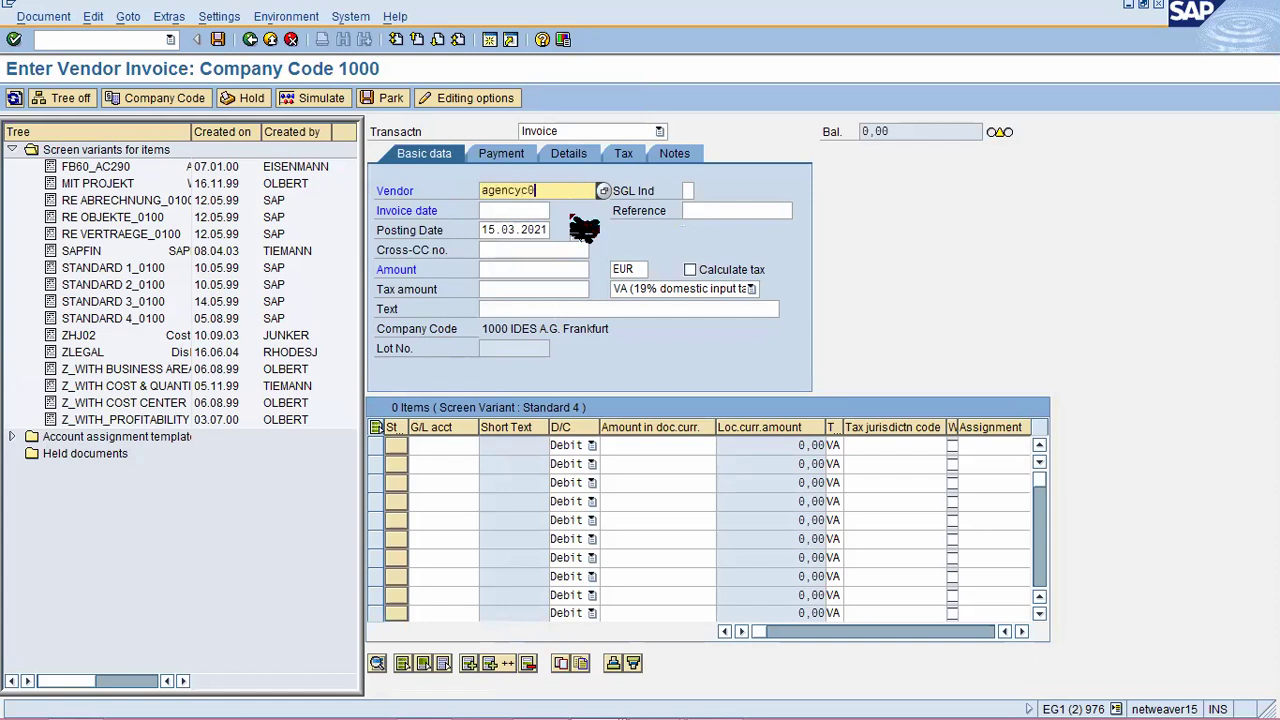
type("0")
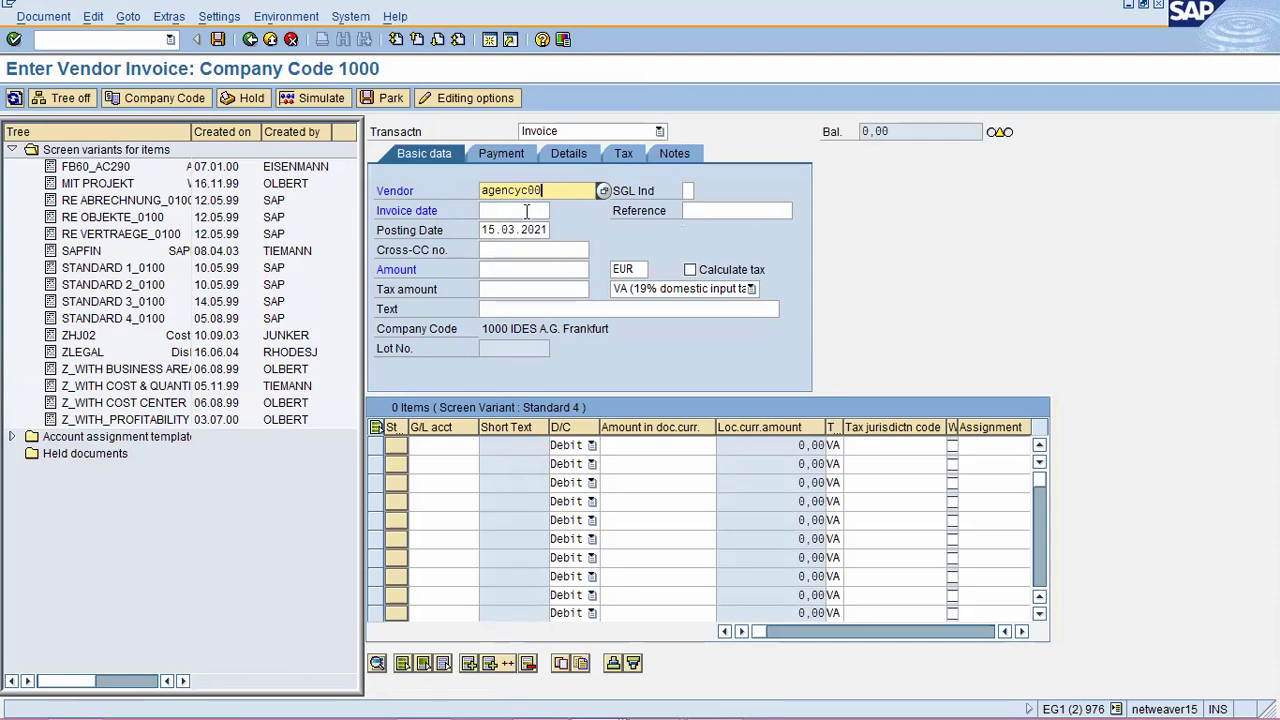
left_click(546, 211)
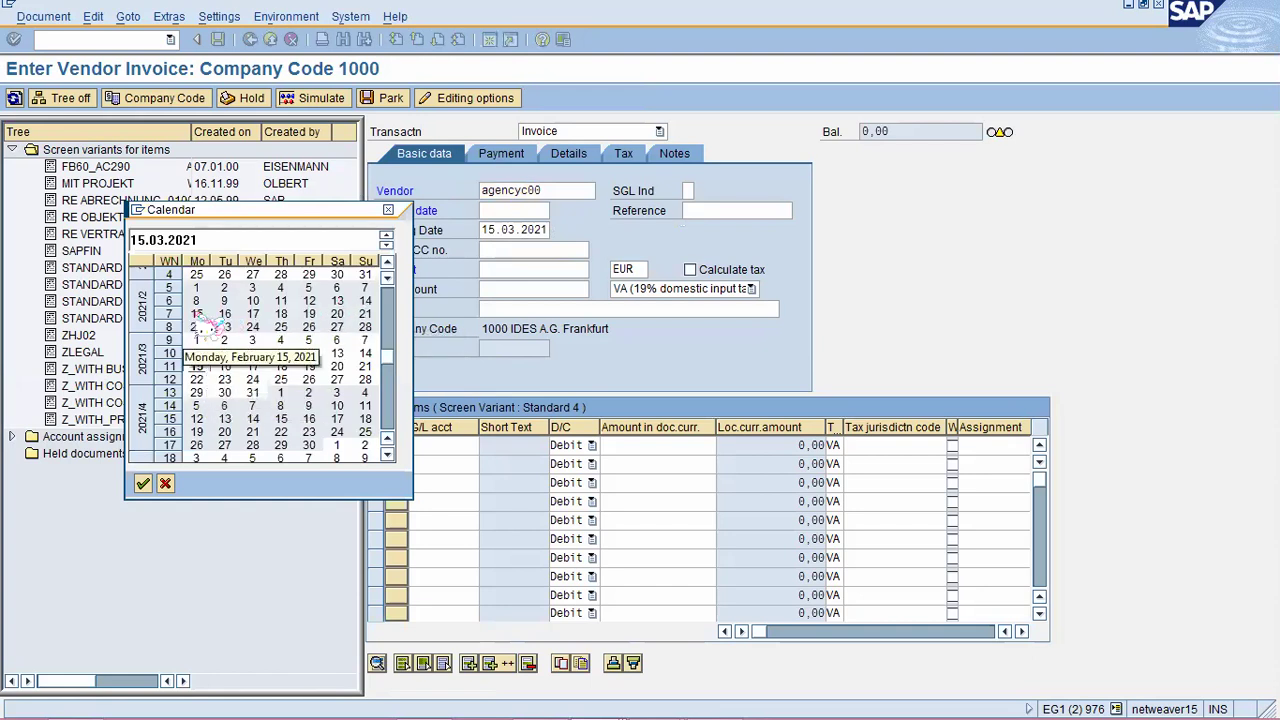
double_click(203, 322)
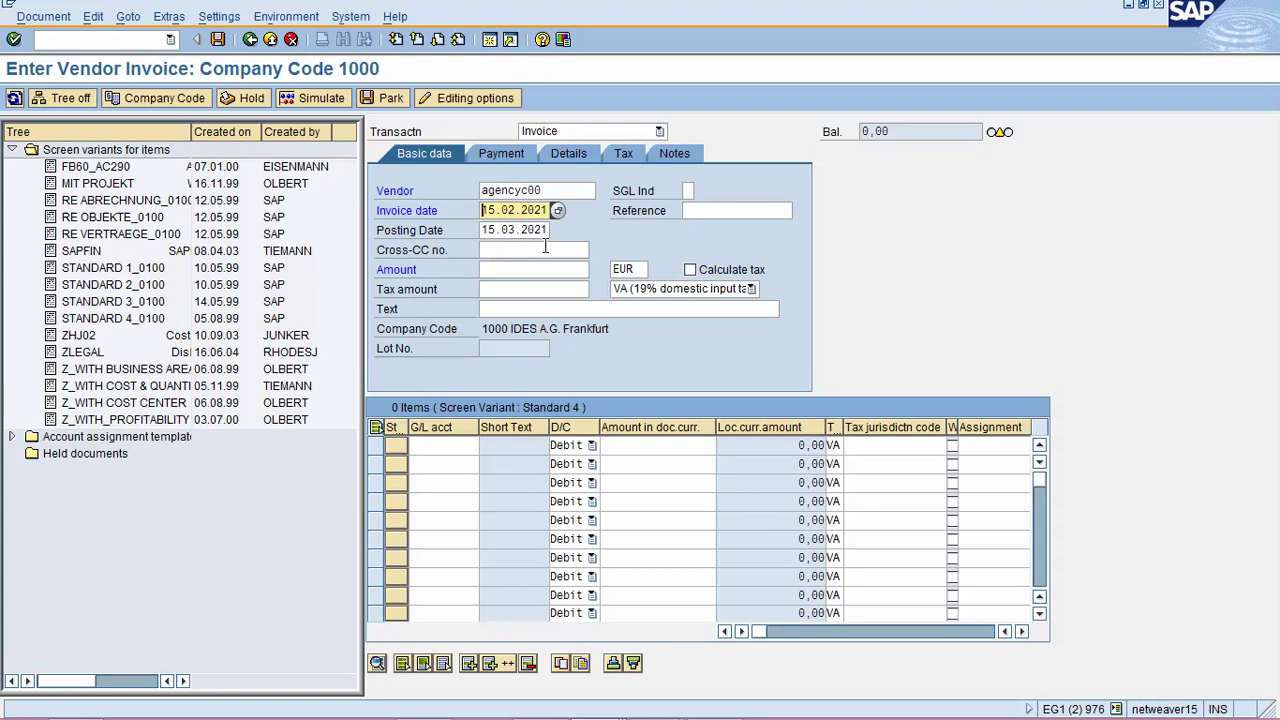
key("Return")
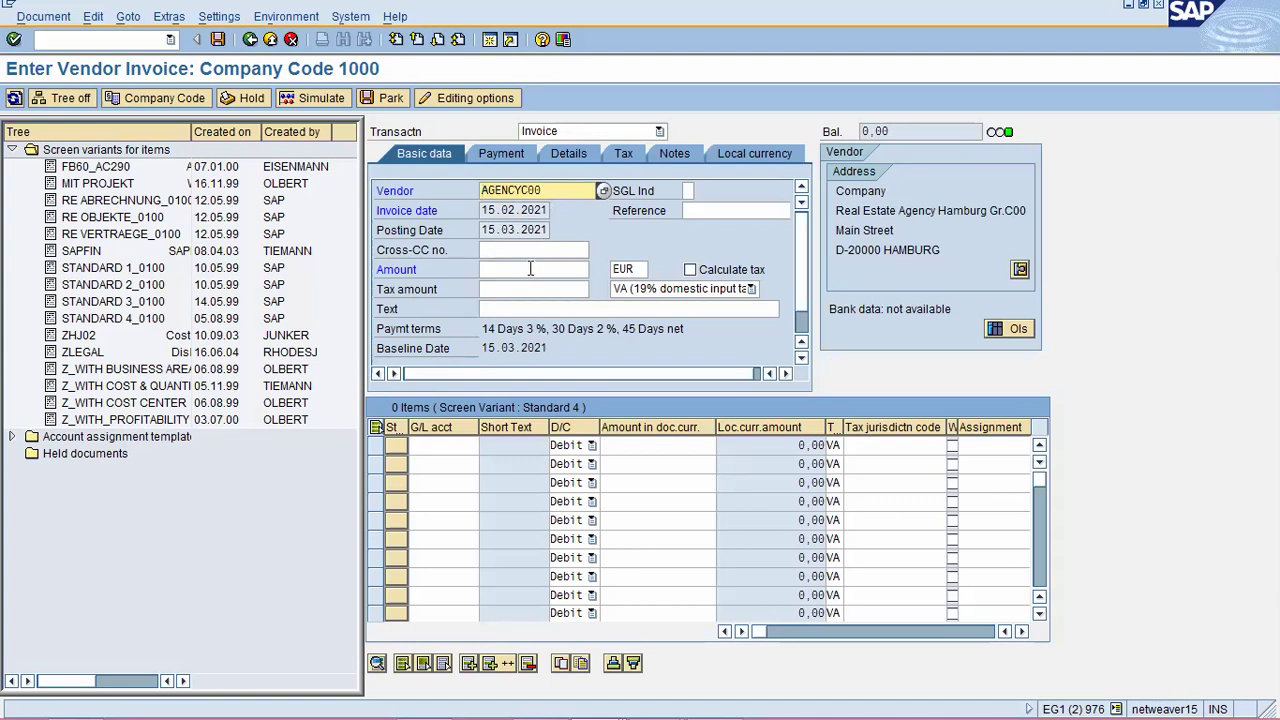
Change the invoice currency to USD (American Dollar) from the list of currency keys
left_click(531, 269)
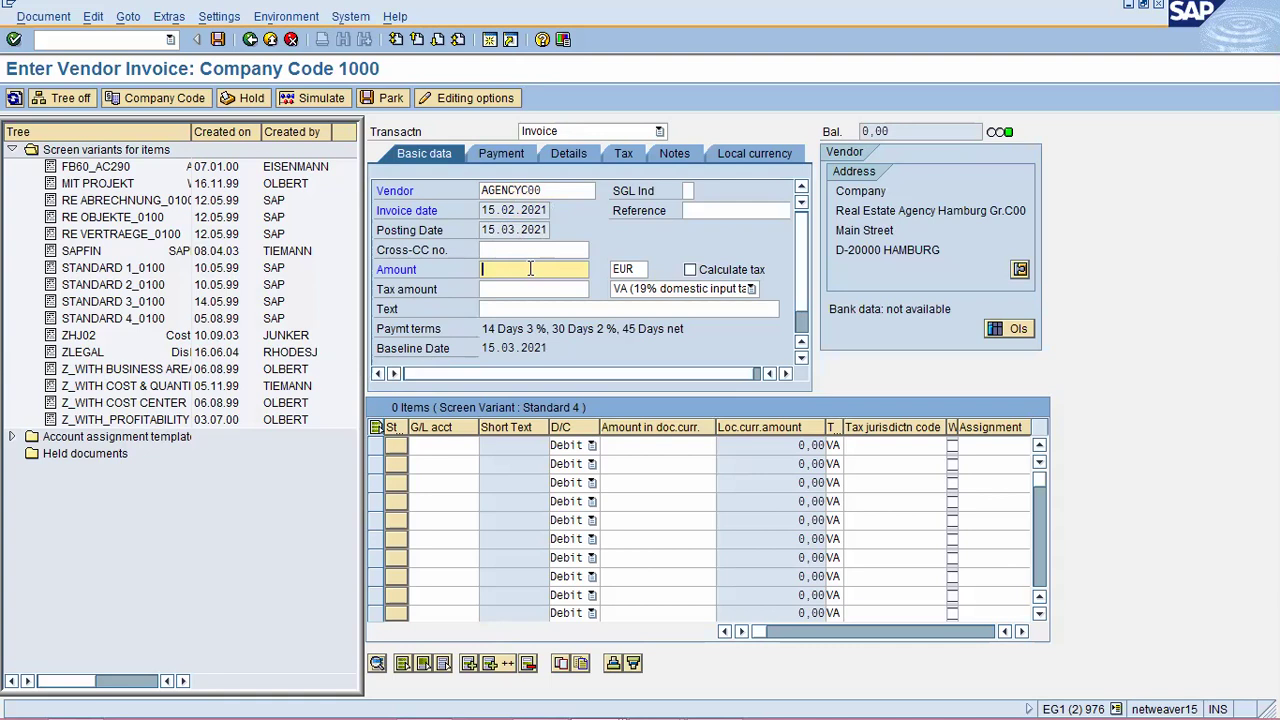
left_click(648, 268)
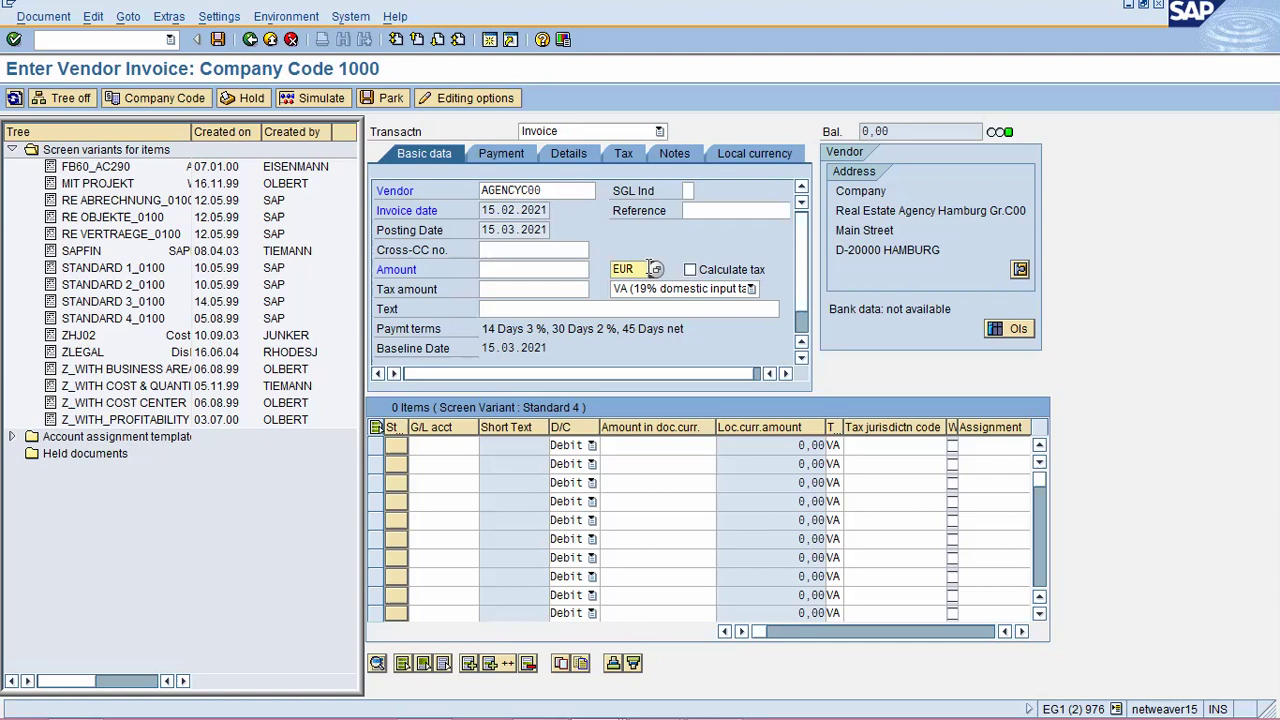
key("Return")
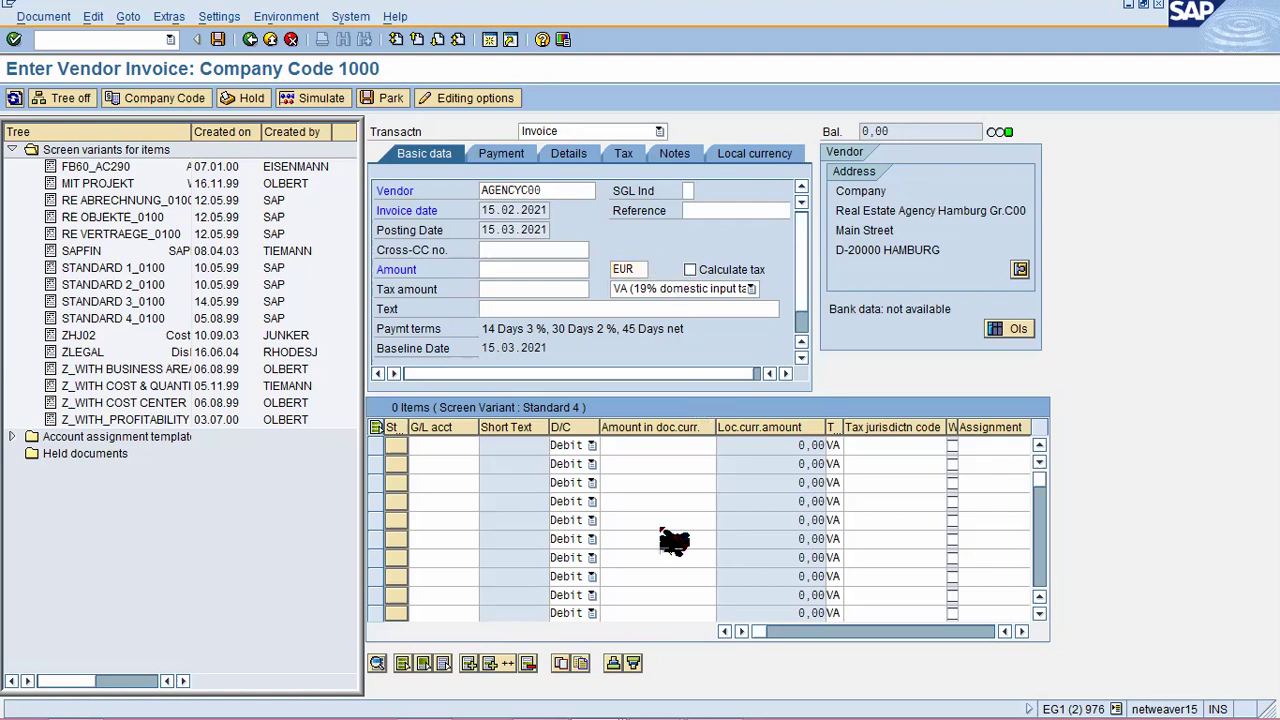
scroll(675, 544, "down", 10)
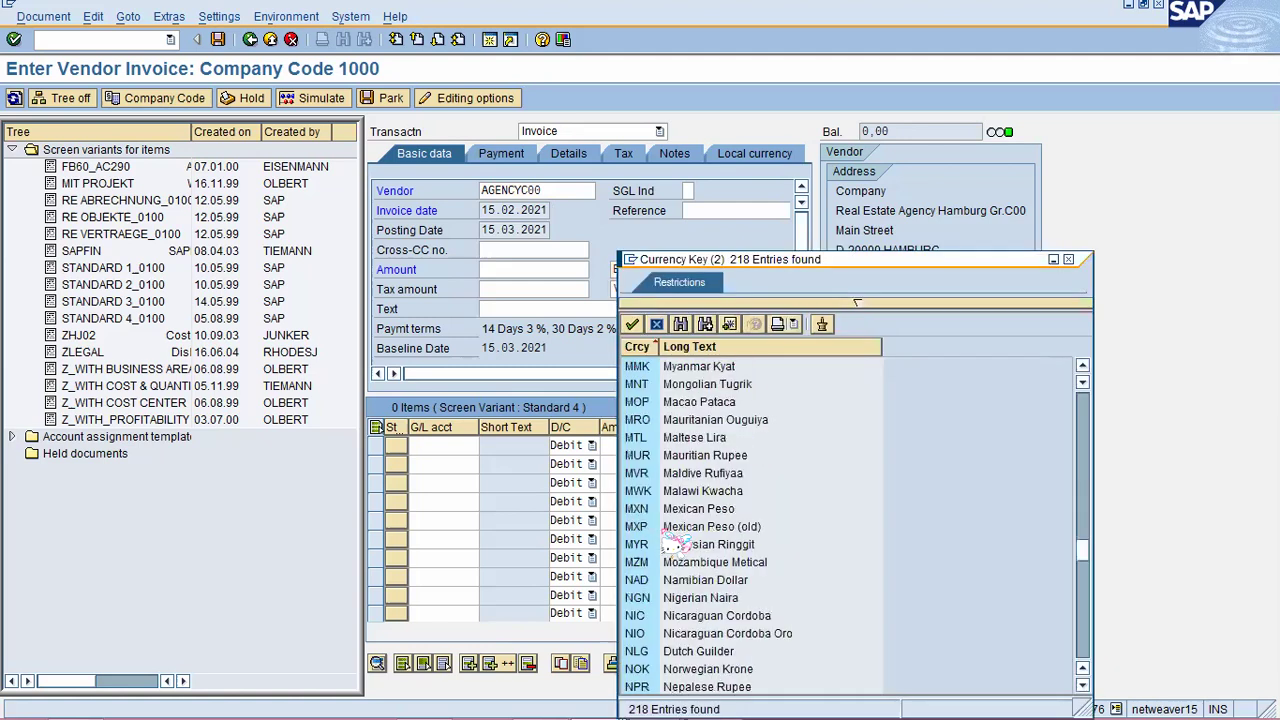
scroll(675, 544, "down", 12)
scroll(668, 677, "down", 2)
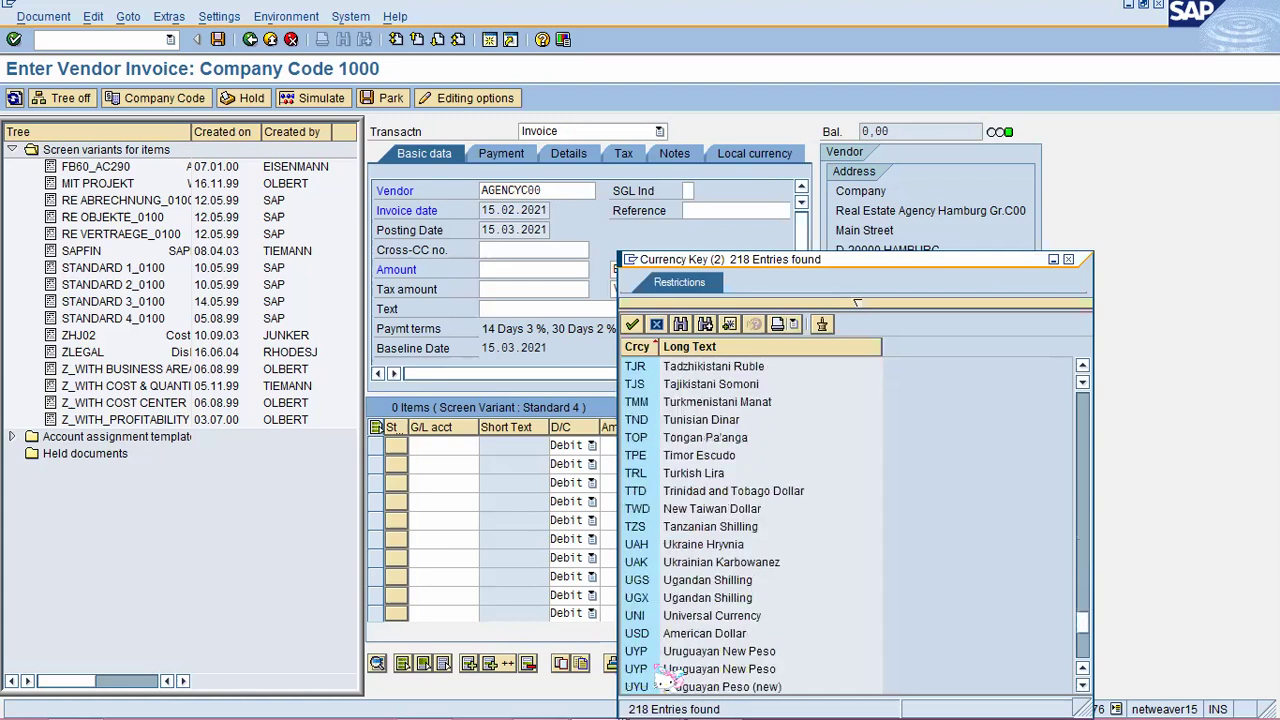
scroll(655, 620, "down", 2)
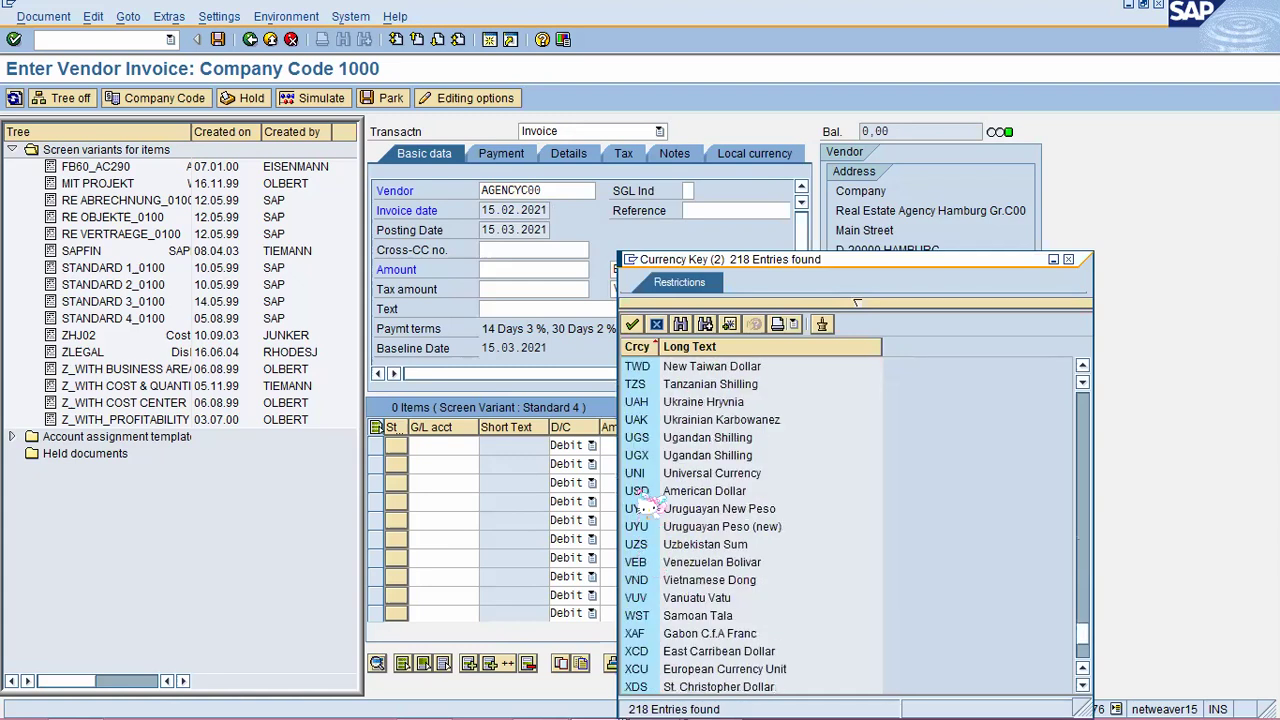
double_click(638, 490)
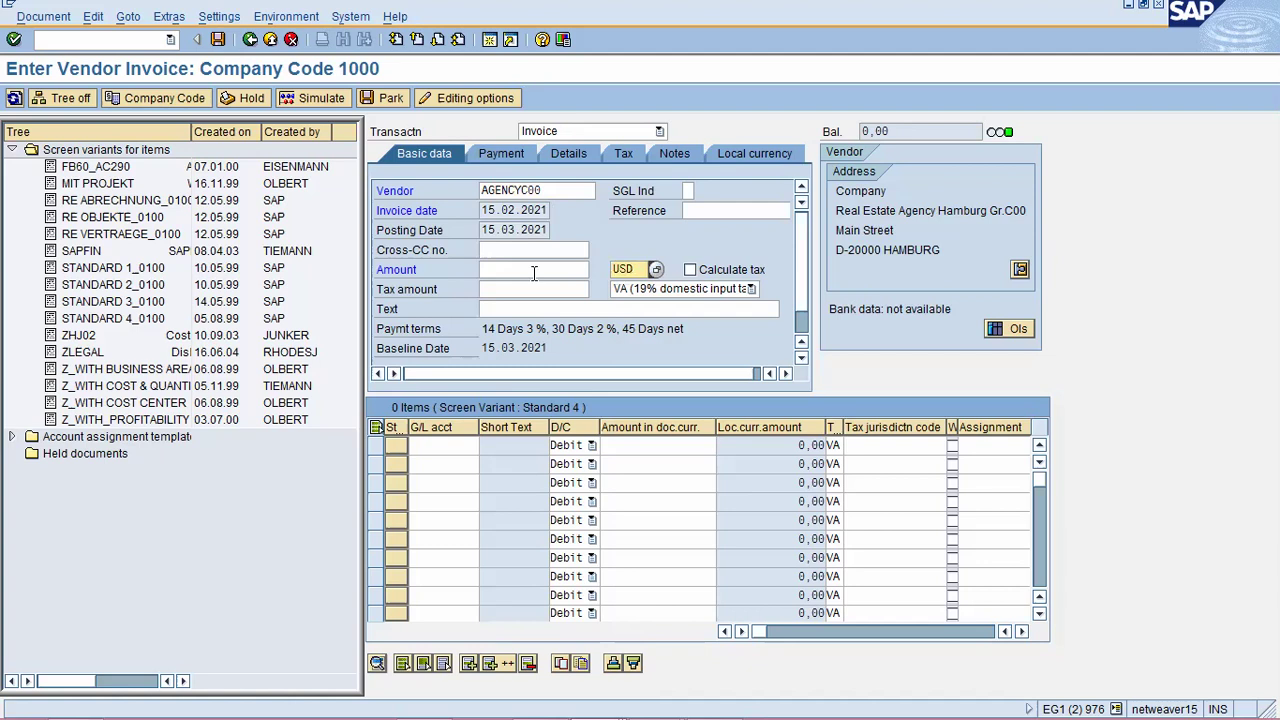
Set the invoice's tax code to 0I (Input tax 0%)
left_click(534, 270)
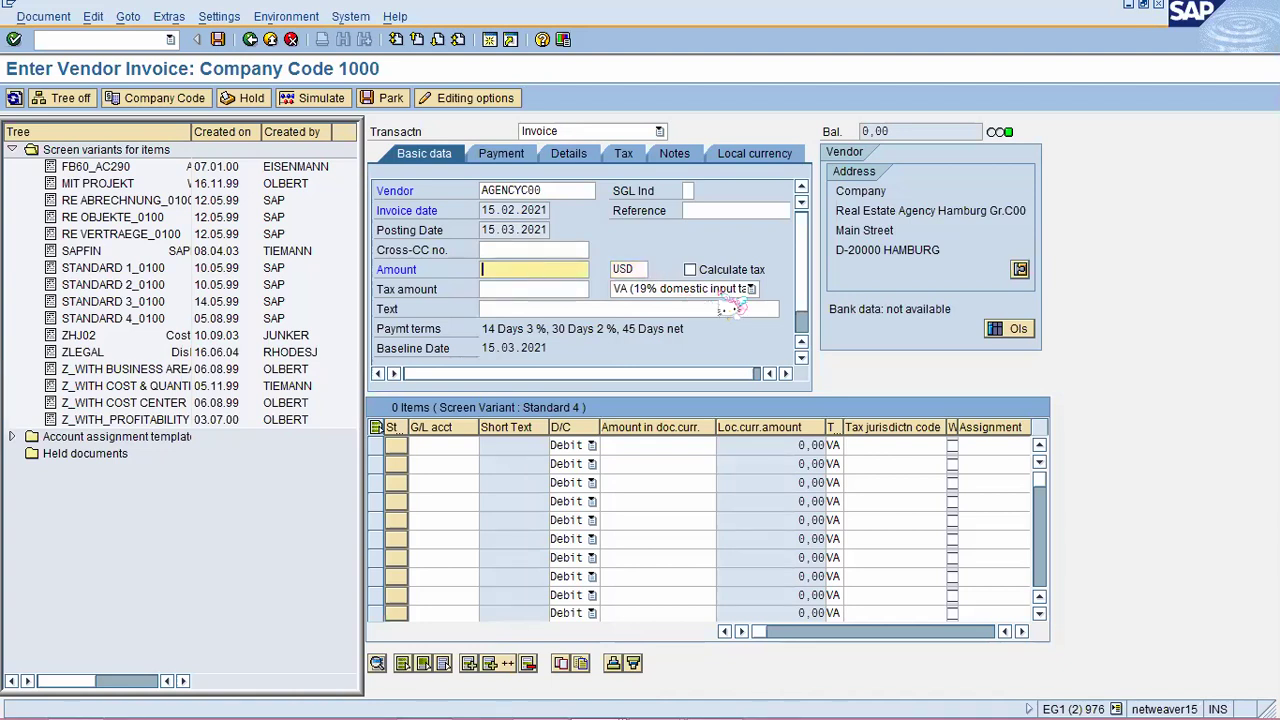
left_click(740, 290)
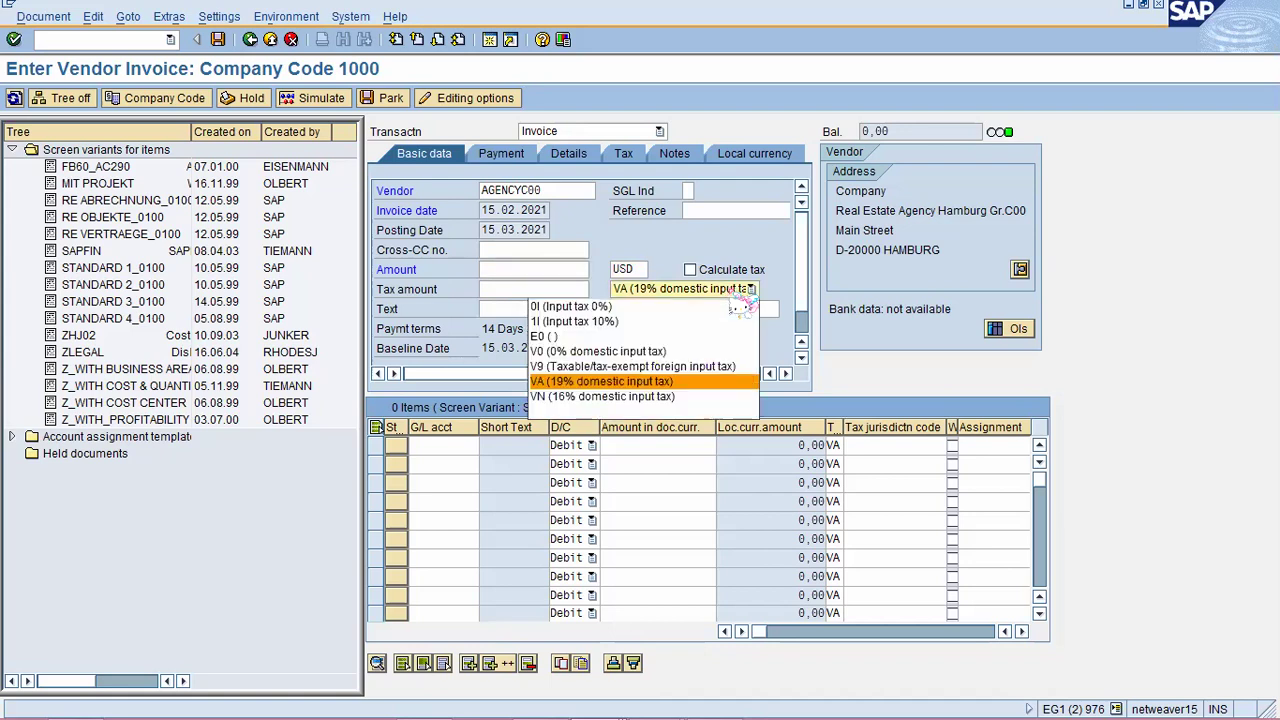
left_click(708, 309)
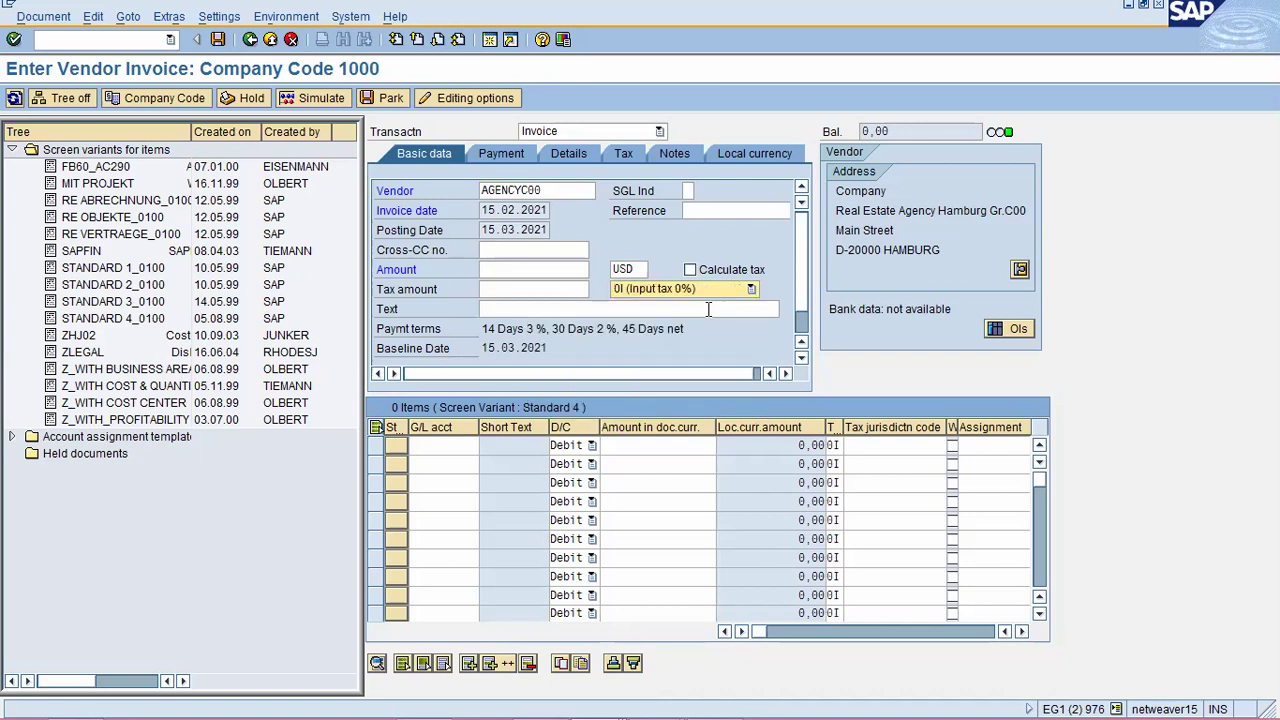
Enter an invoice amount of 5000 with tax calculation enabled, and set the reference to 200
left_click(504, 269)
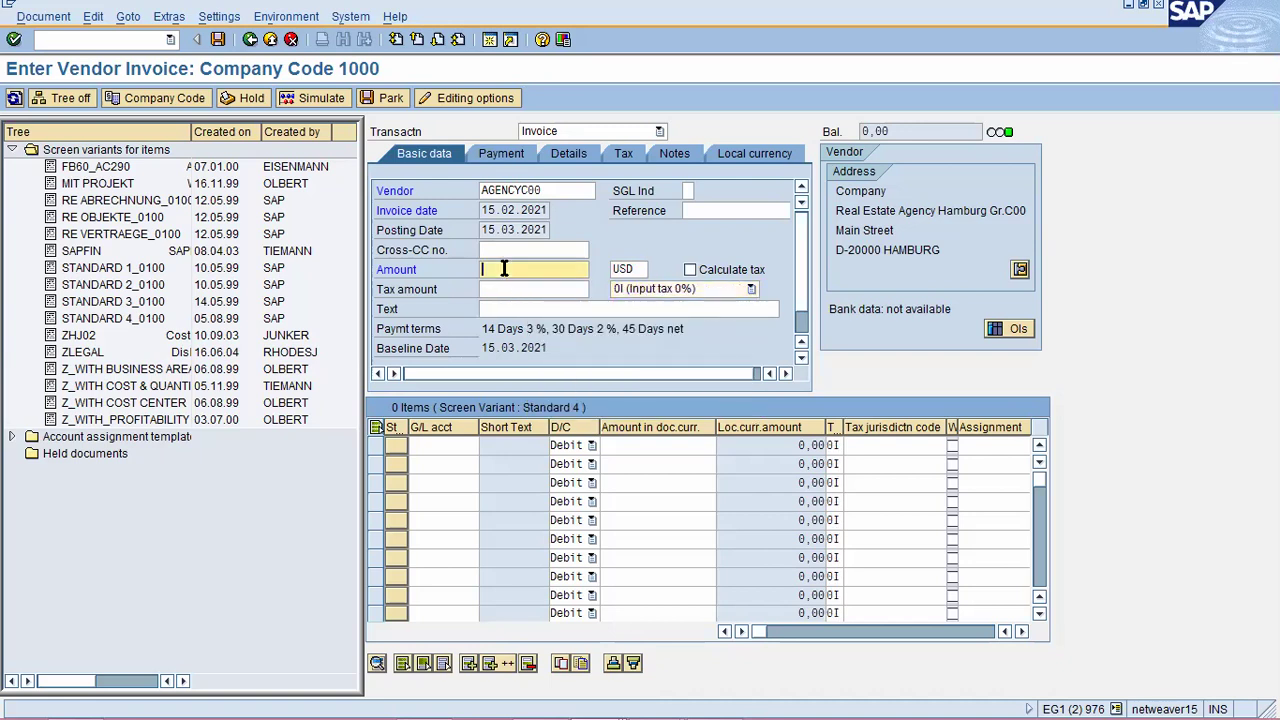
type("5000")
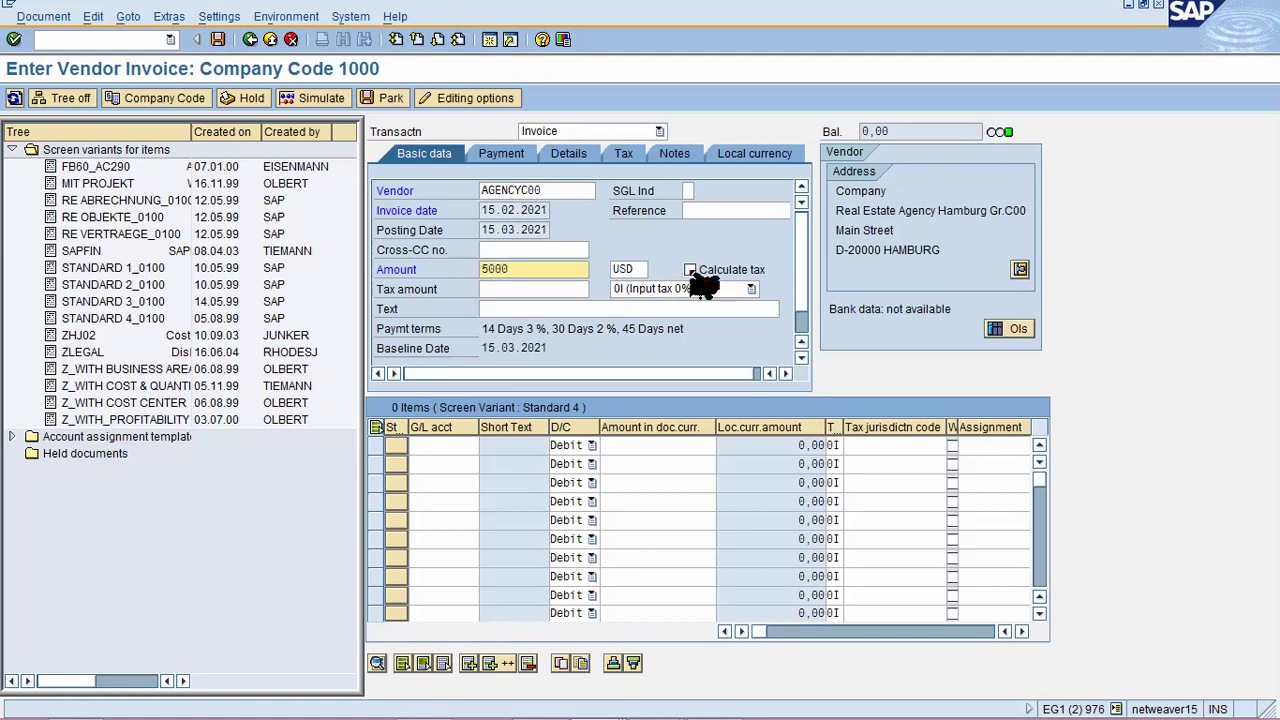
left_click(690, 270)
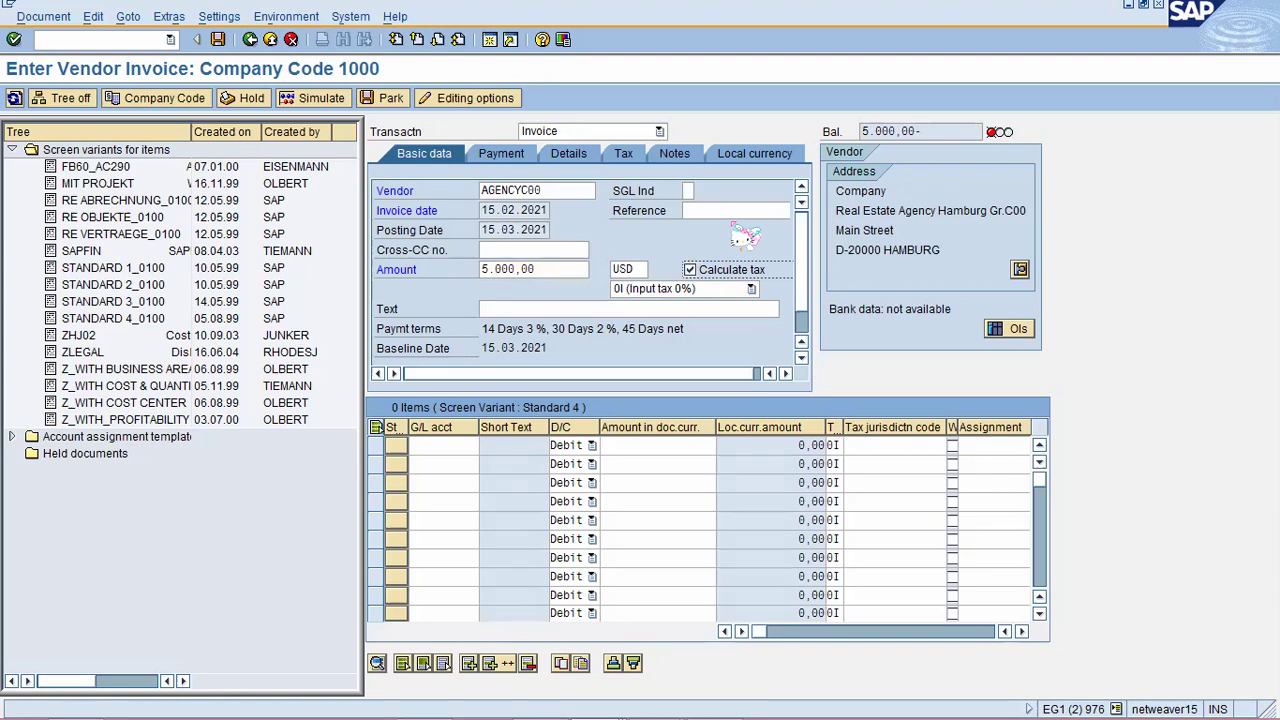
left_click(719, 210)
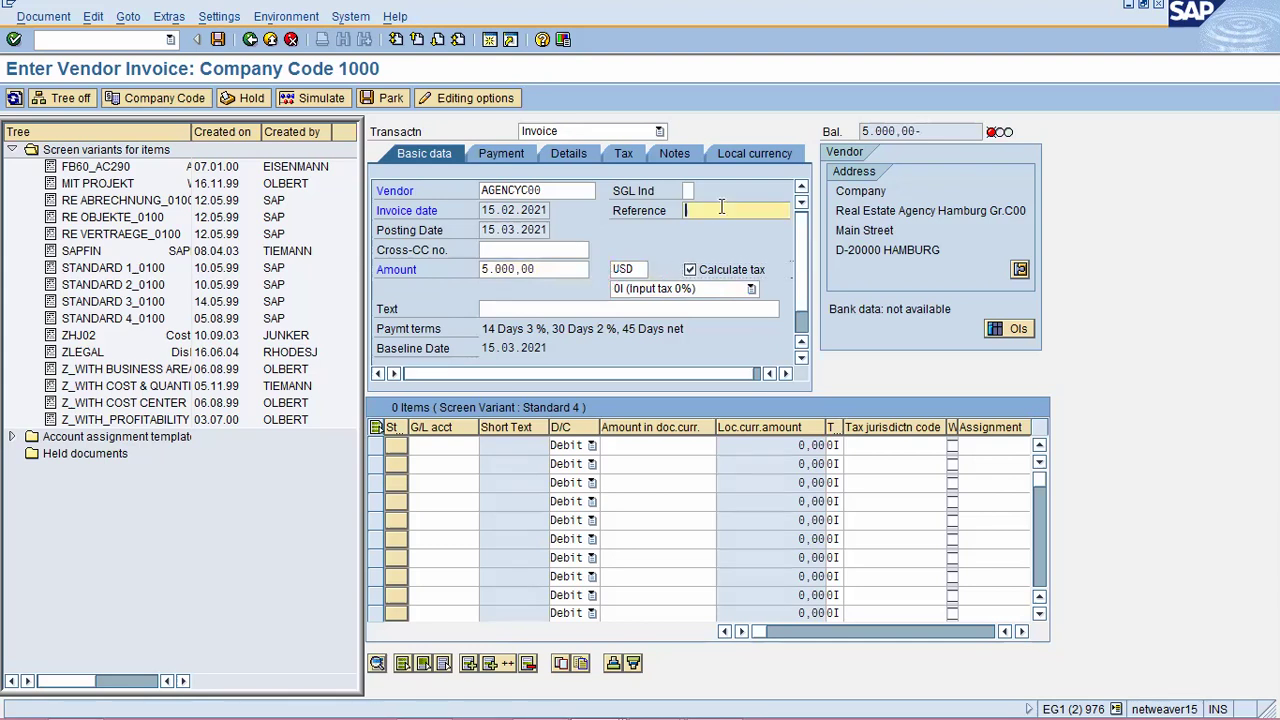
type("200")
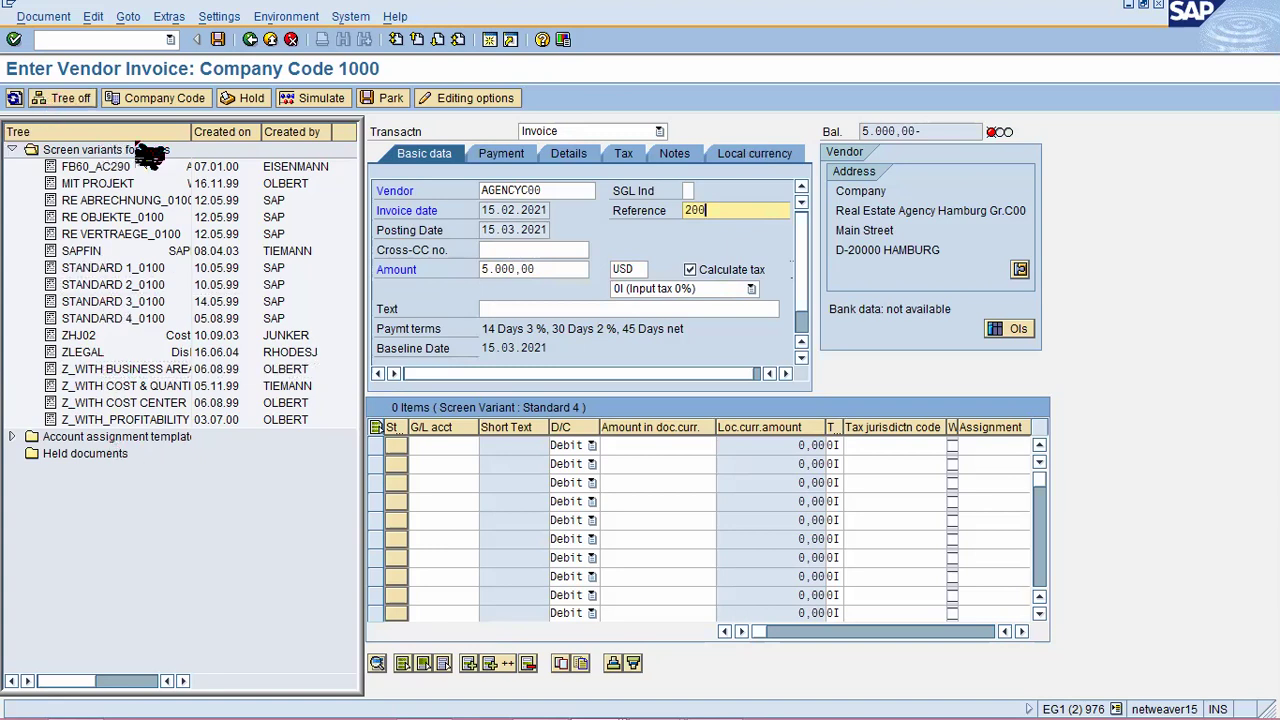
Apply the Z_WITH COST CENTER screen variant to the invoice's line items
left_click(63, 97)
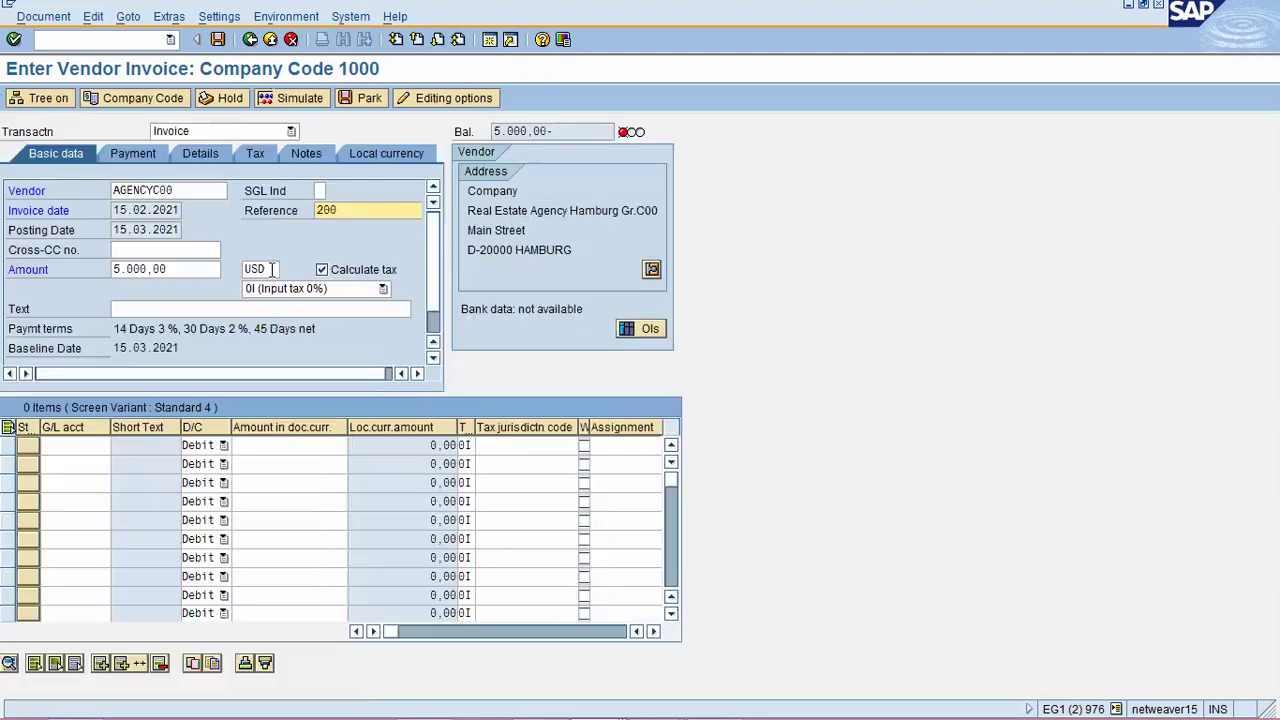
left_click(47, 100)
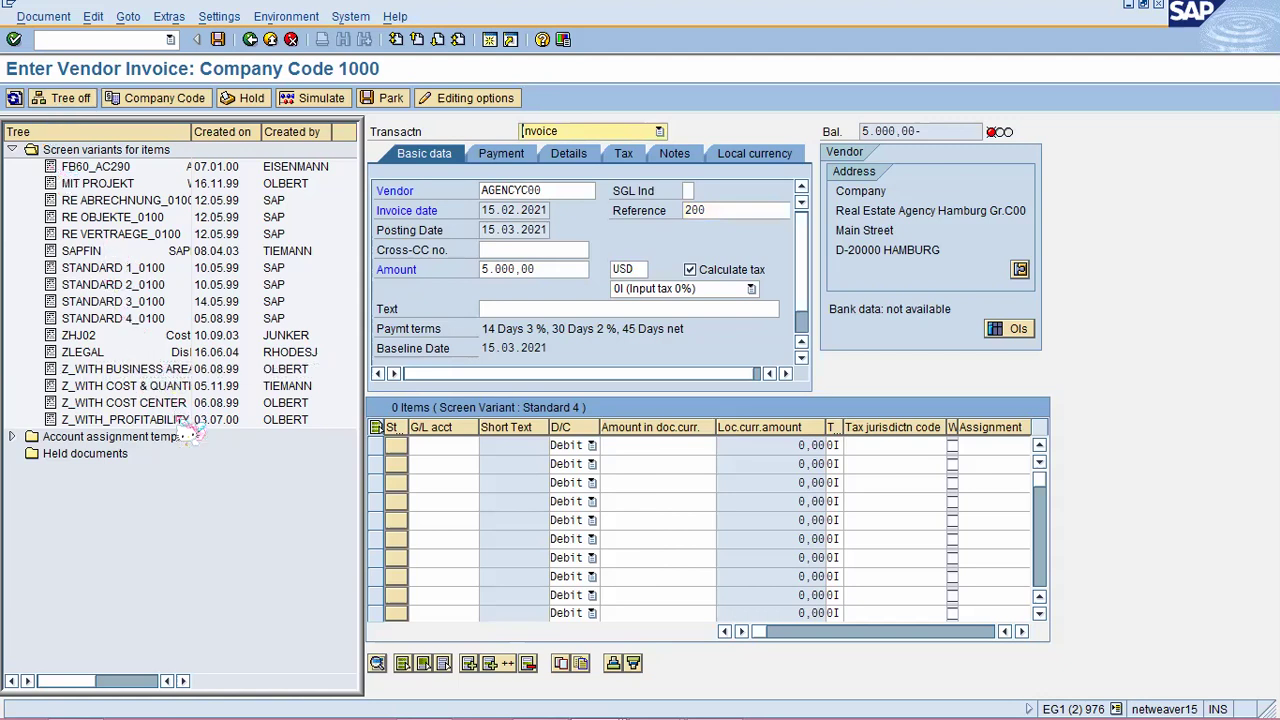
key("F4")
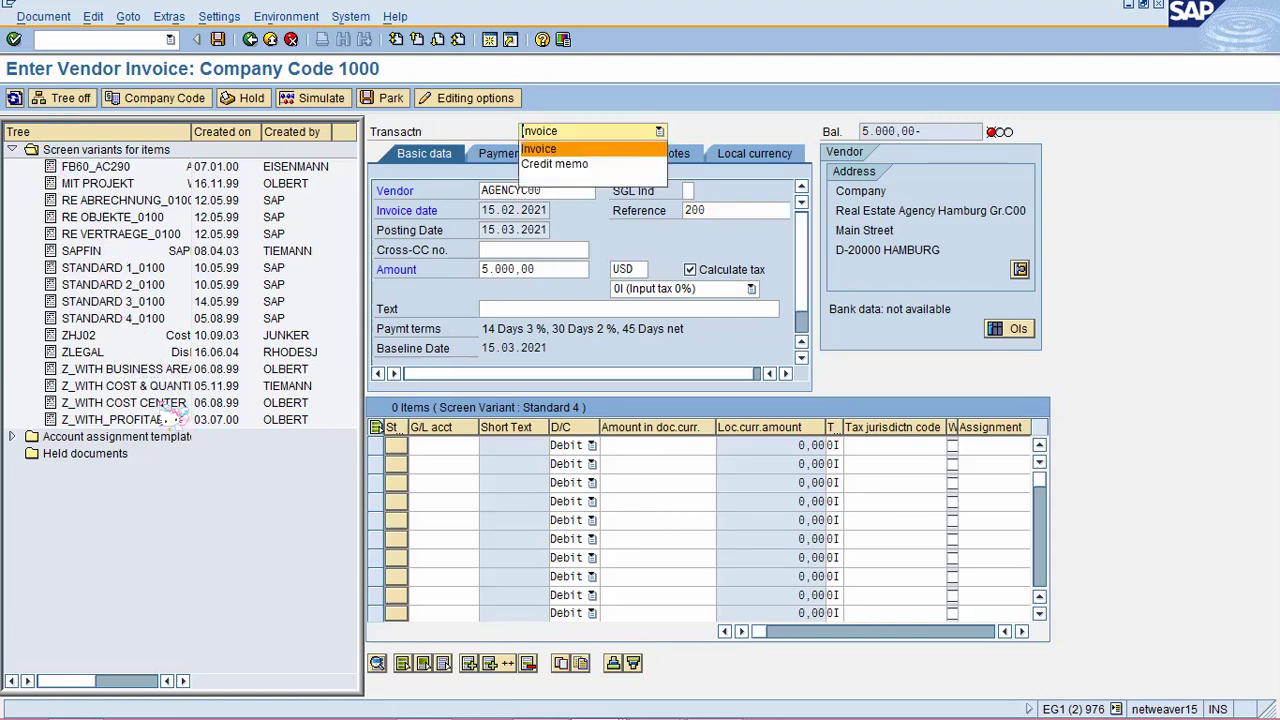
key("Escape")
double_click(174, 405)
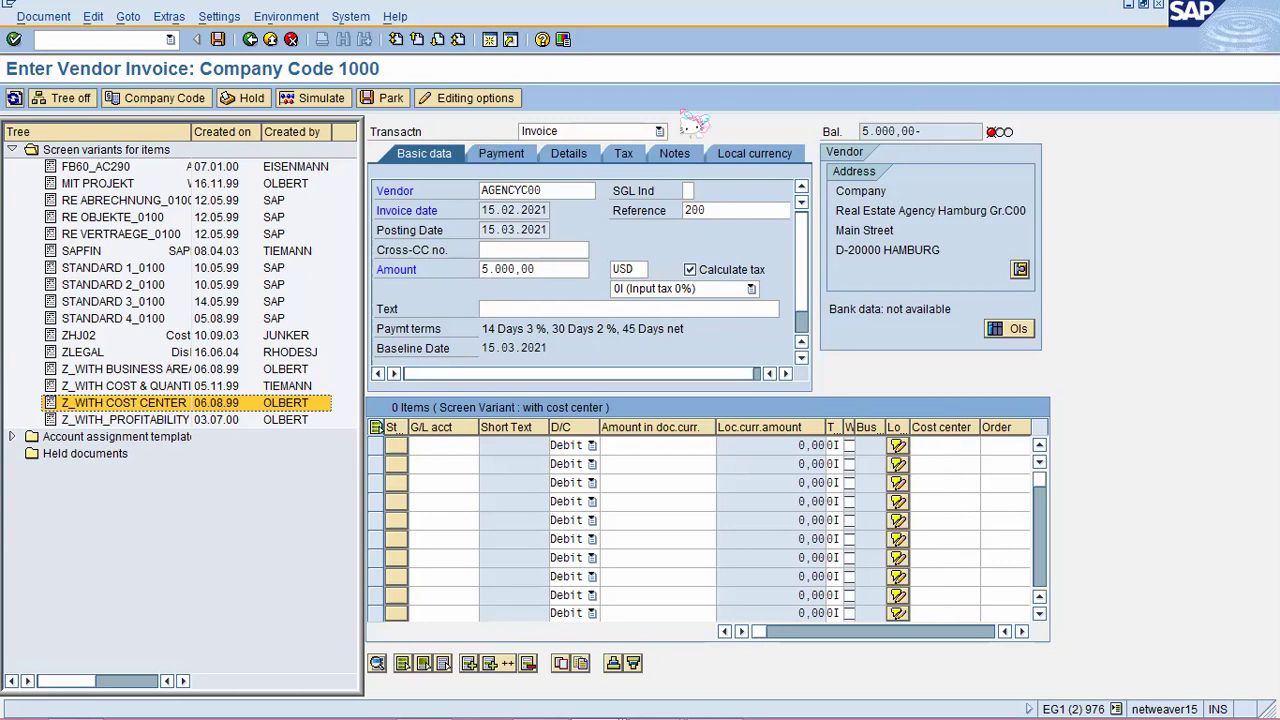
Set the invoice's local currency exchange rate to /2 and accept the rate deviation
left_click(778, 158)
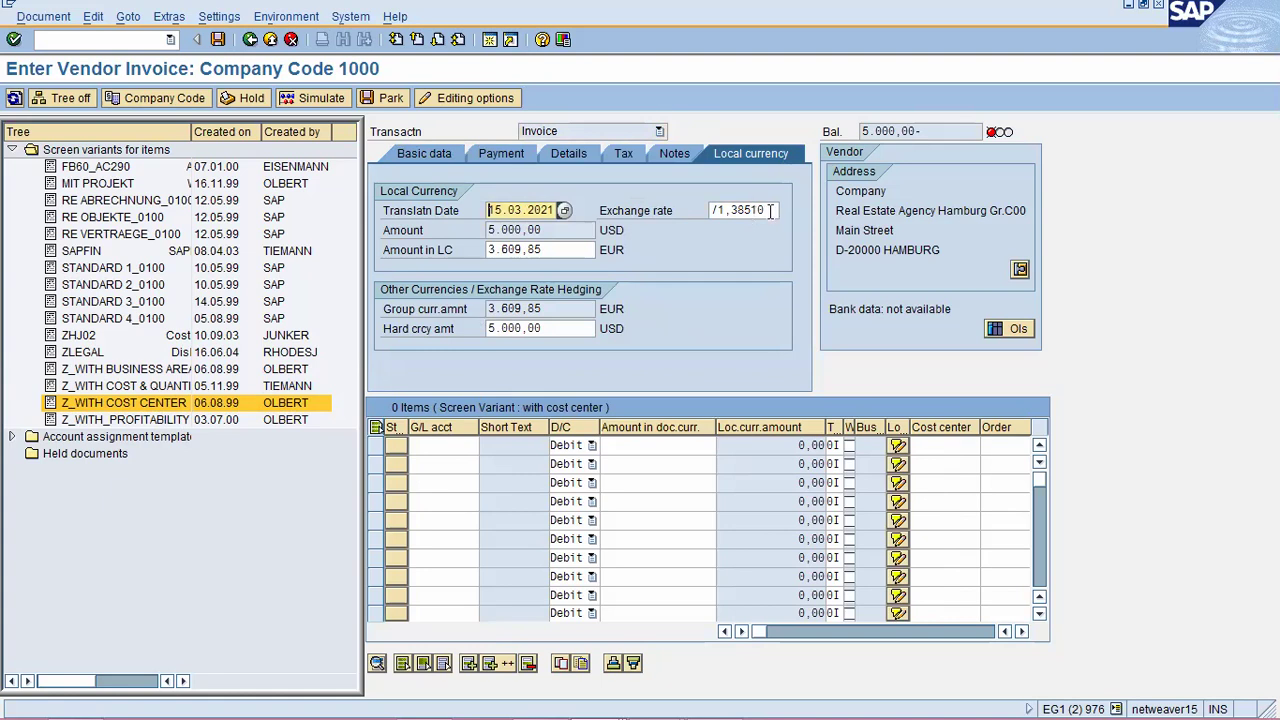
left_click_drag(760, 210, 719, 210)
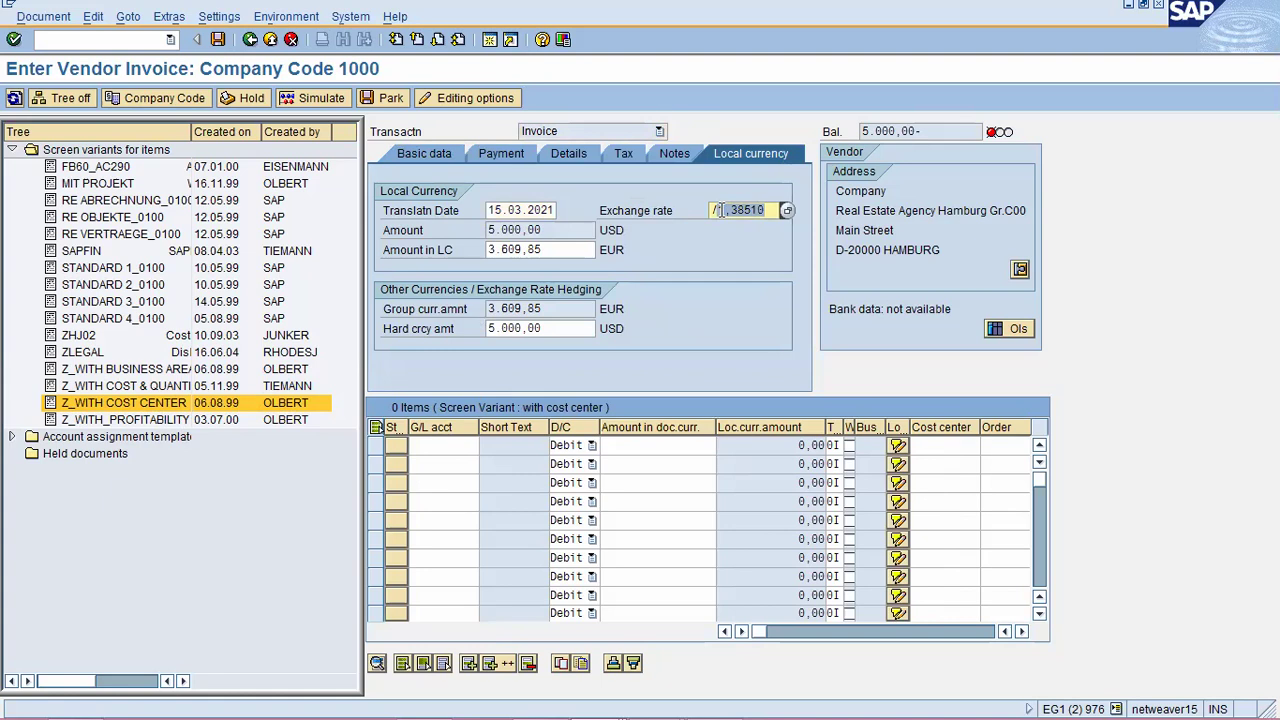
type("2")
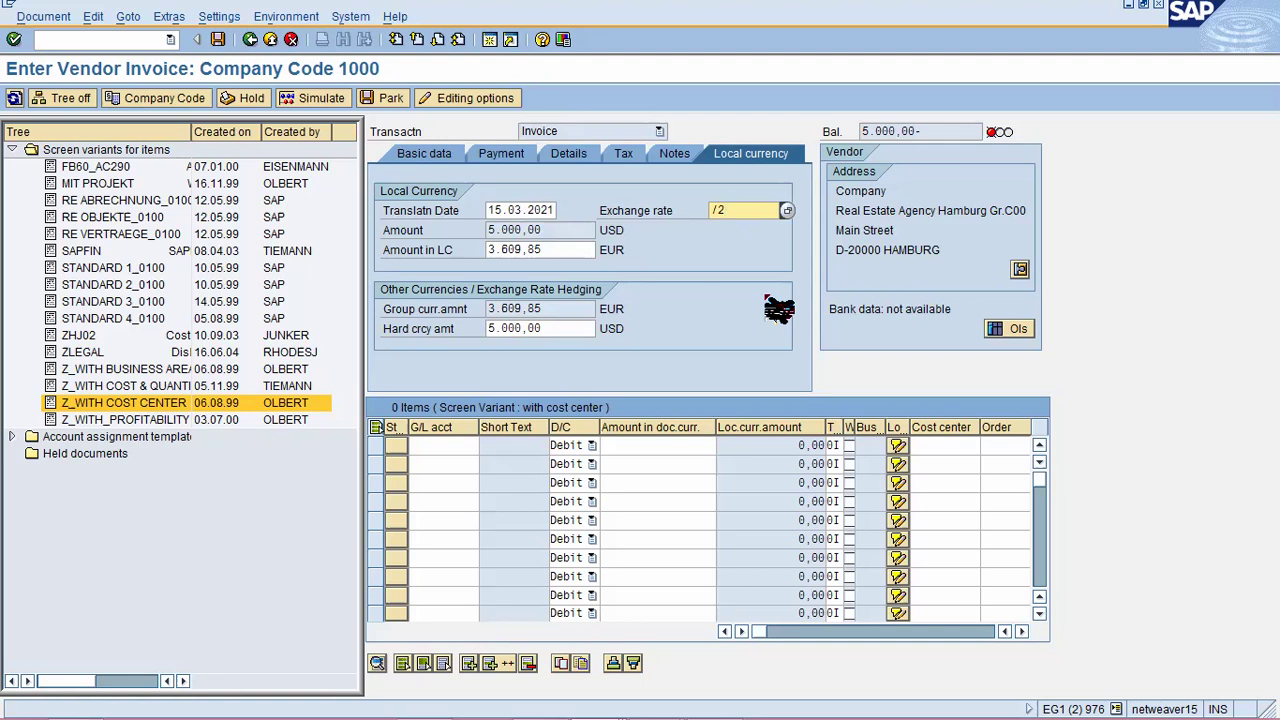
key("Return")
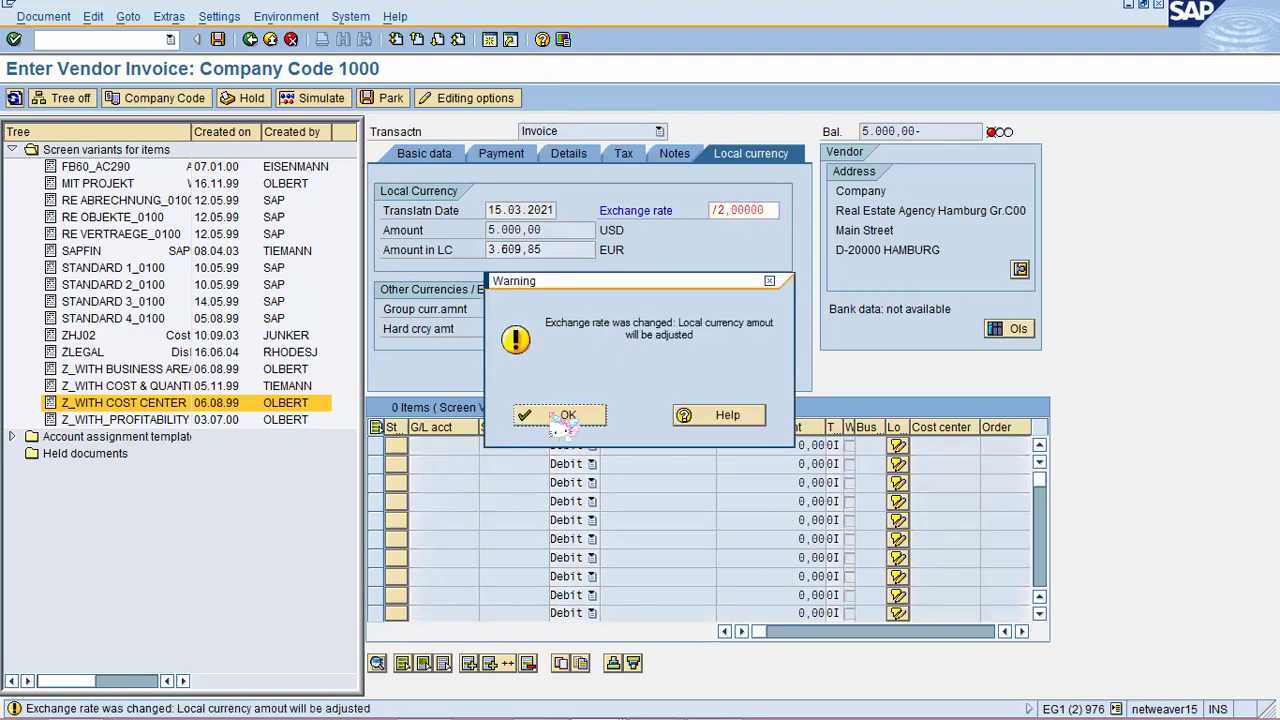
key("Return")
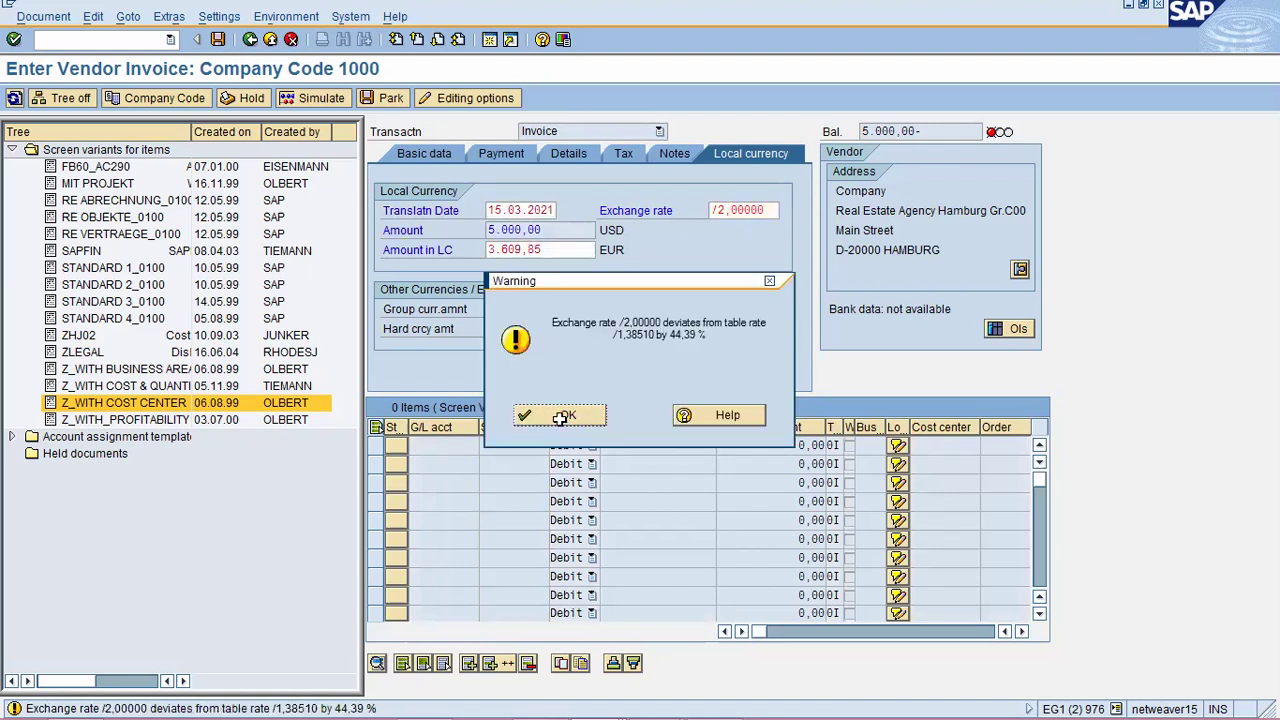
key("Return")
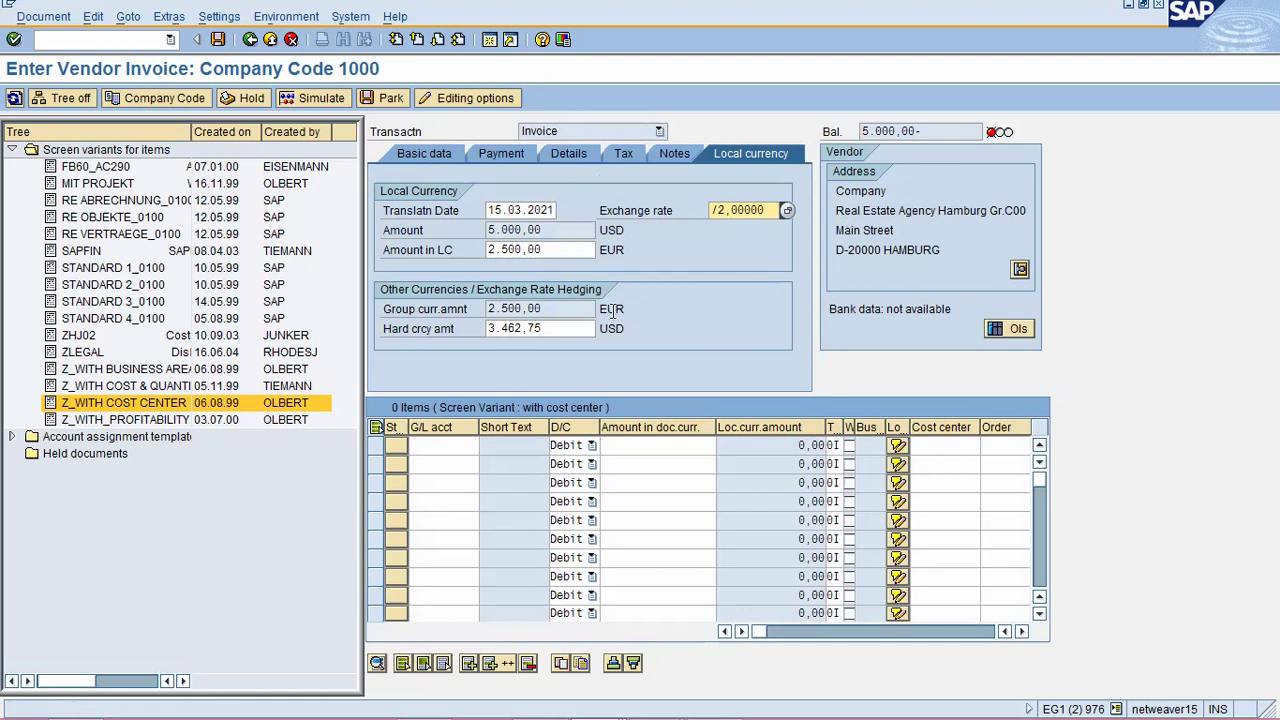
Enter a debit line item for G/L account 470000 with amount 5000 and cost center CC-C00
left_click(416, 443)
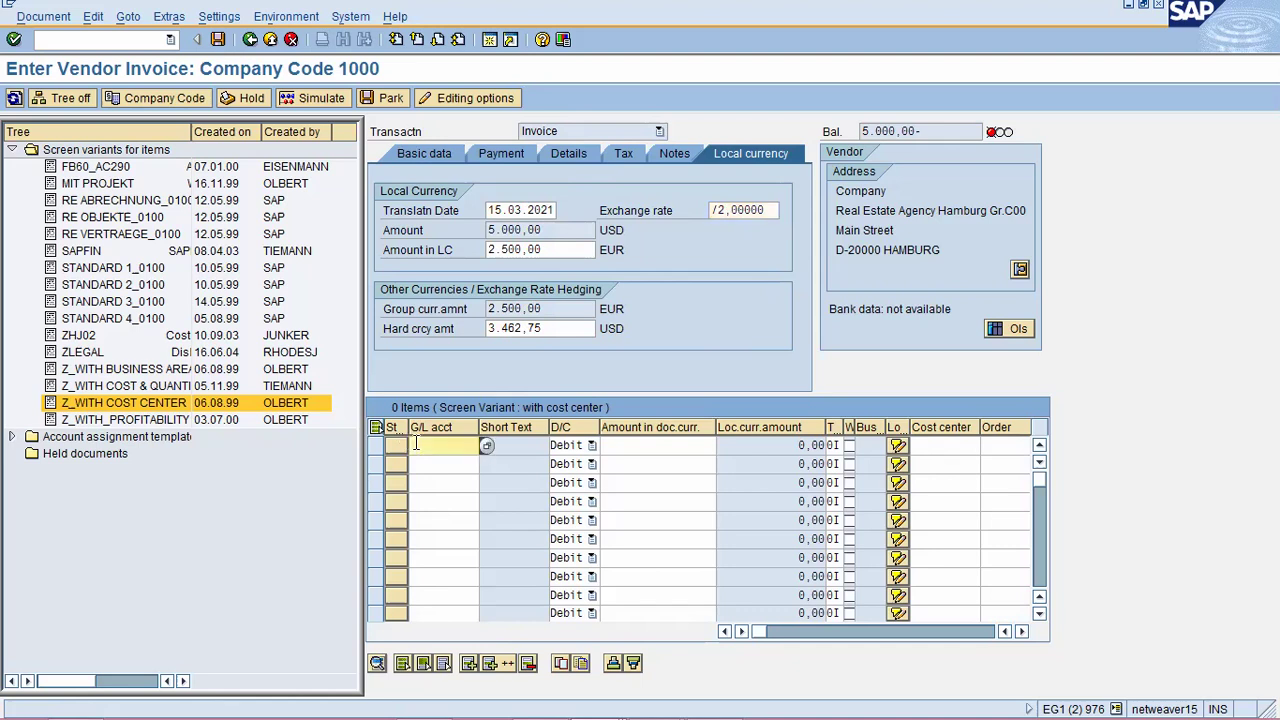
type("470000")
left_click(676, 442)
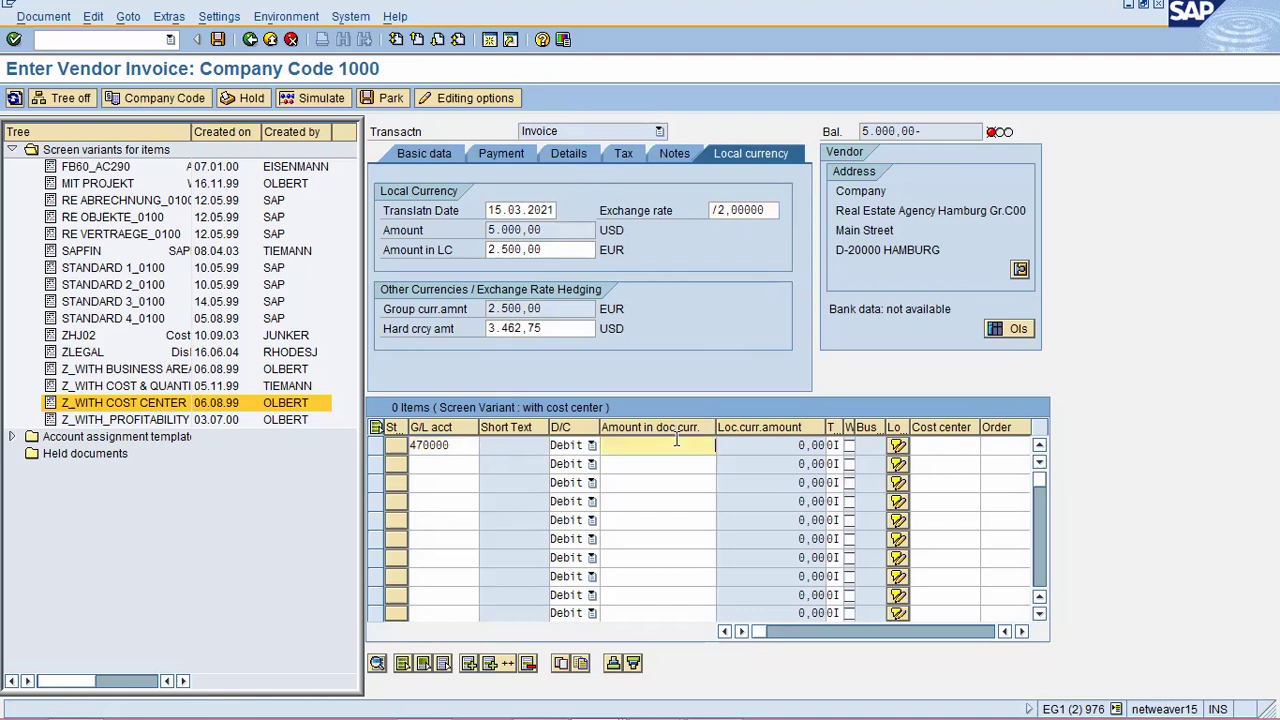
type("5000")
left_click(955, 445)
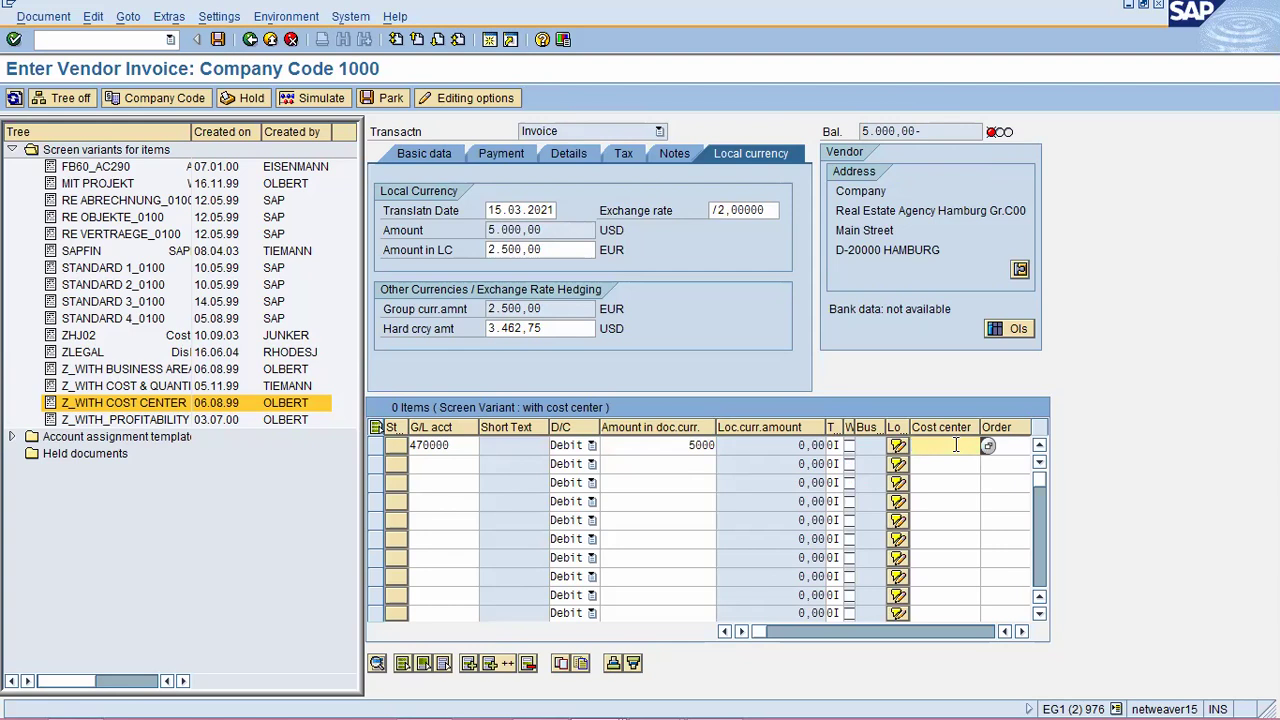
type("cc-c00")
key("Return")
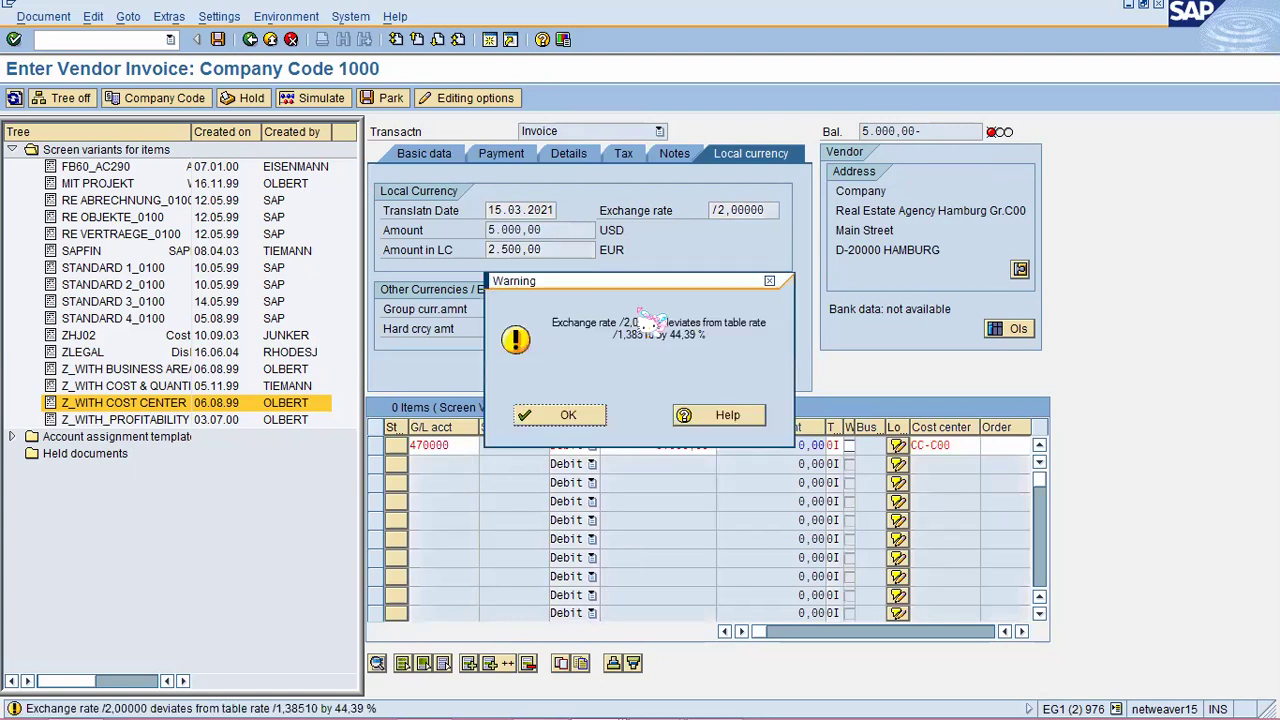
key("Return")
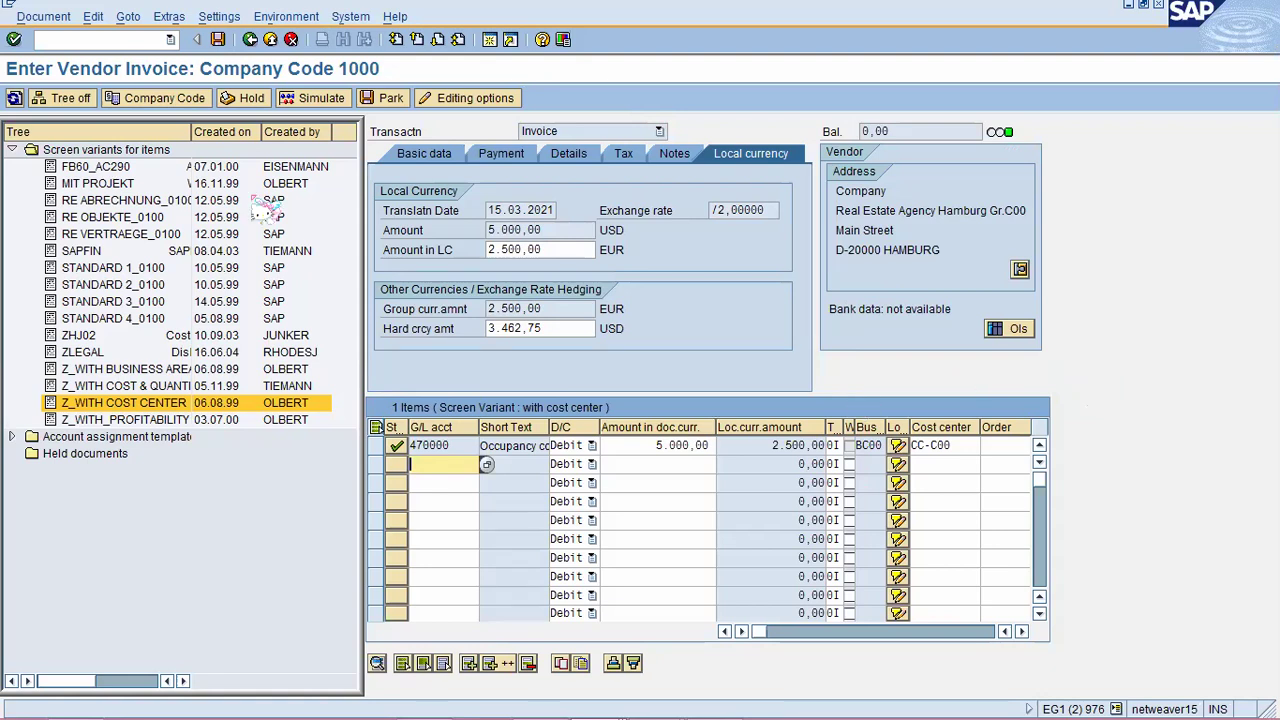
Post the vendor invoice and exit invoice entry to the SAP Easy Access menu
left_click(220, 43)
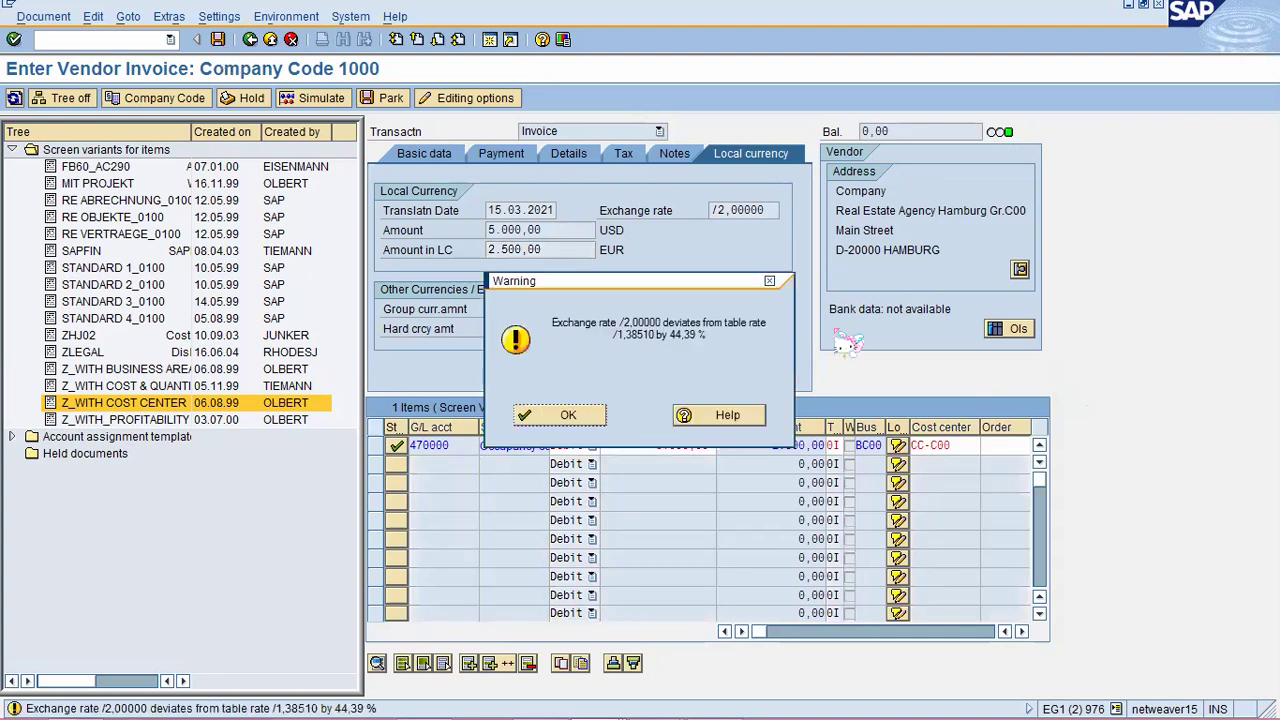
key("Return")
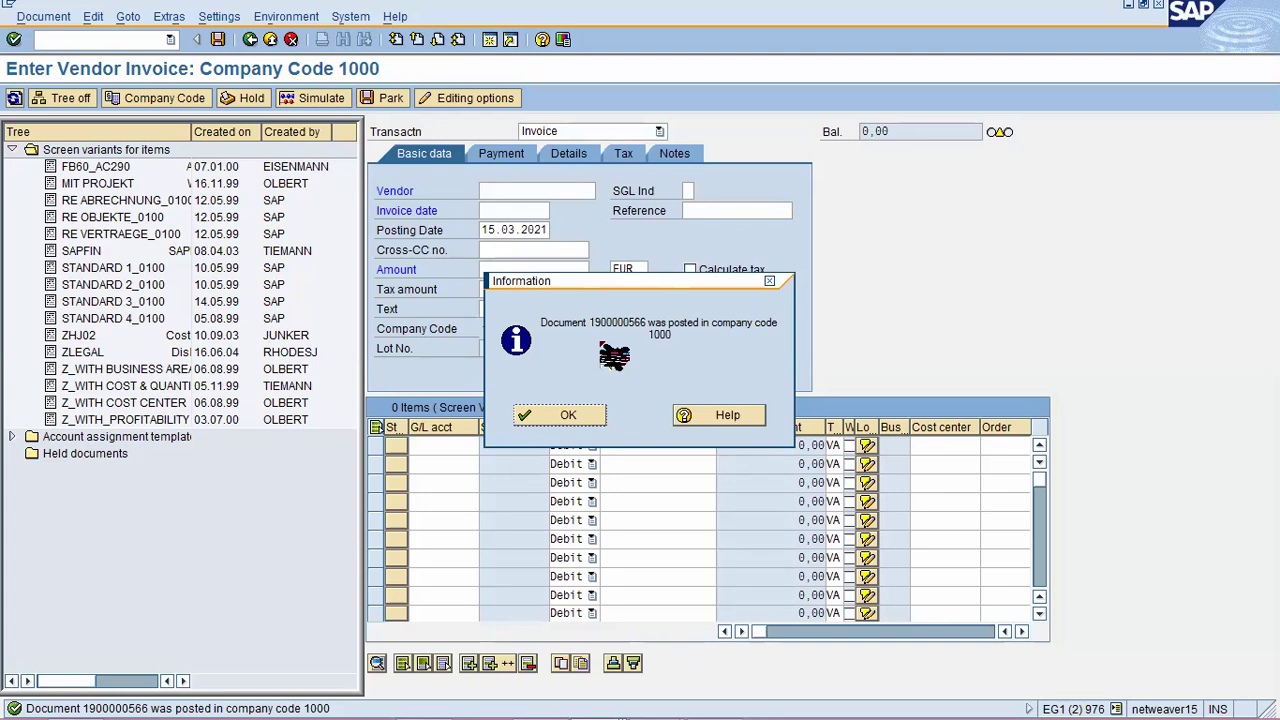
left_click(566, 415)
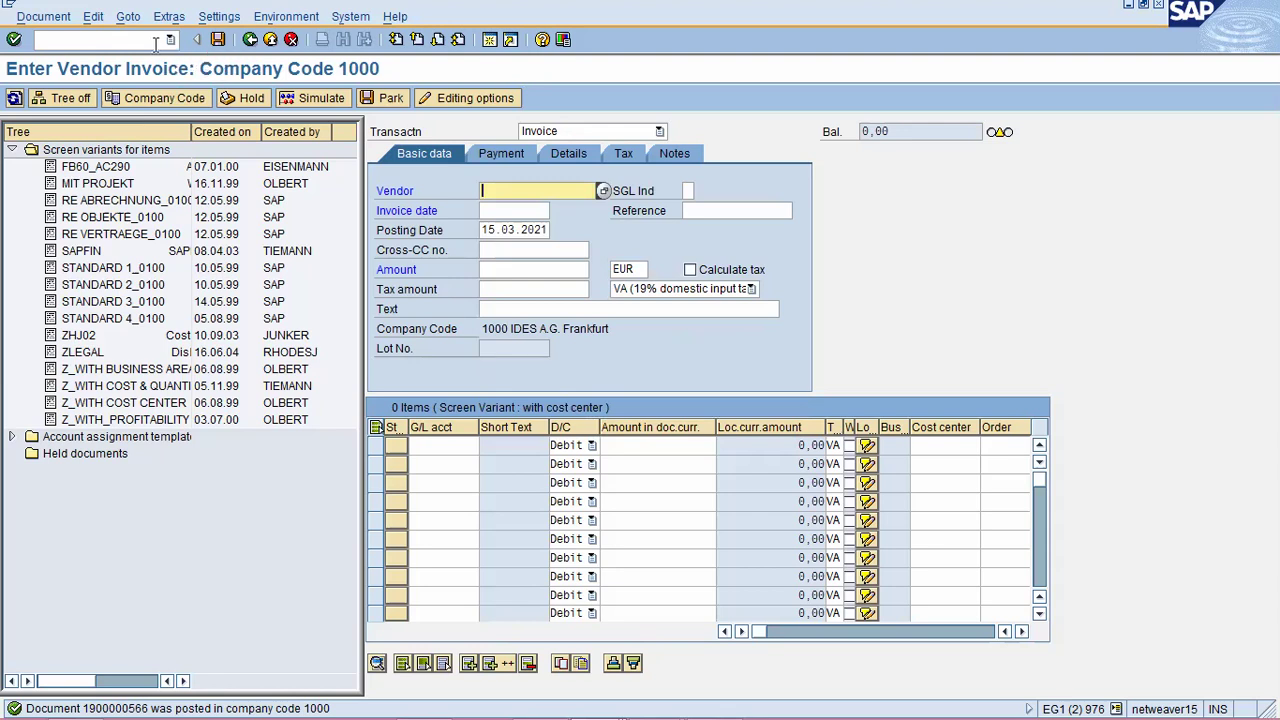
left_click(252, 45)
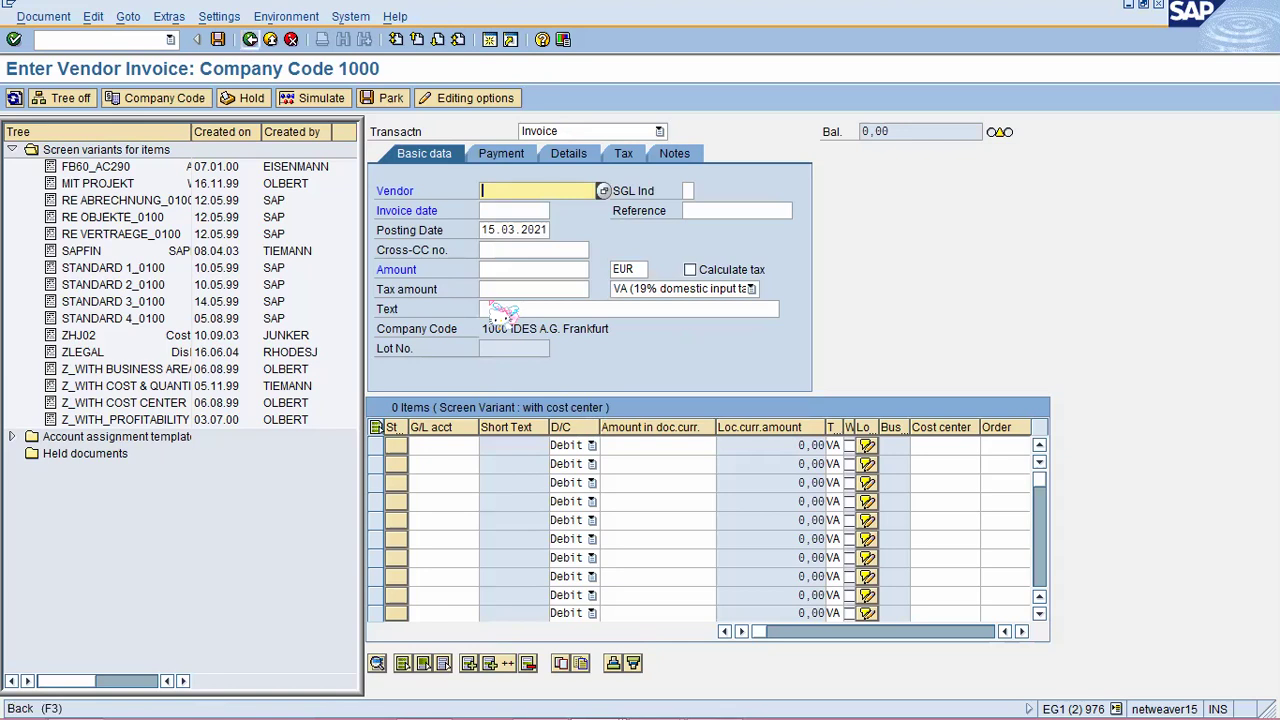
left_click(270, 39)
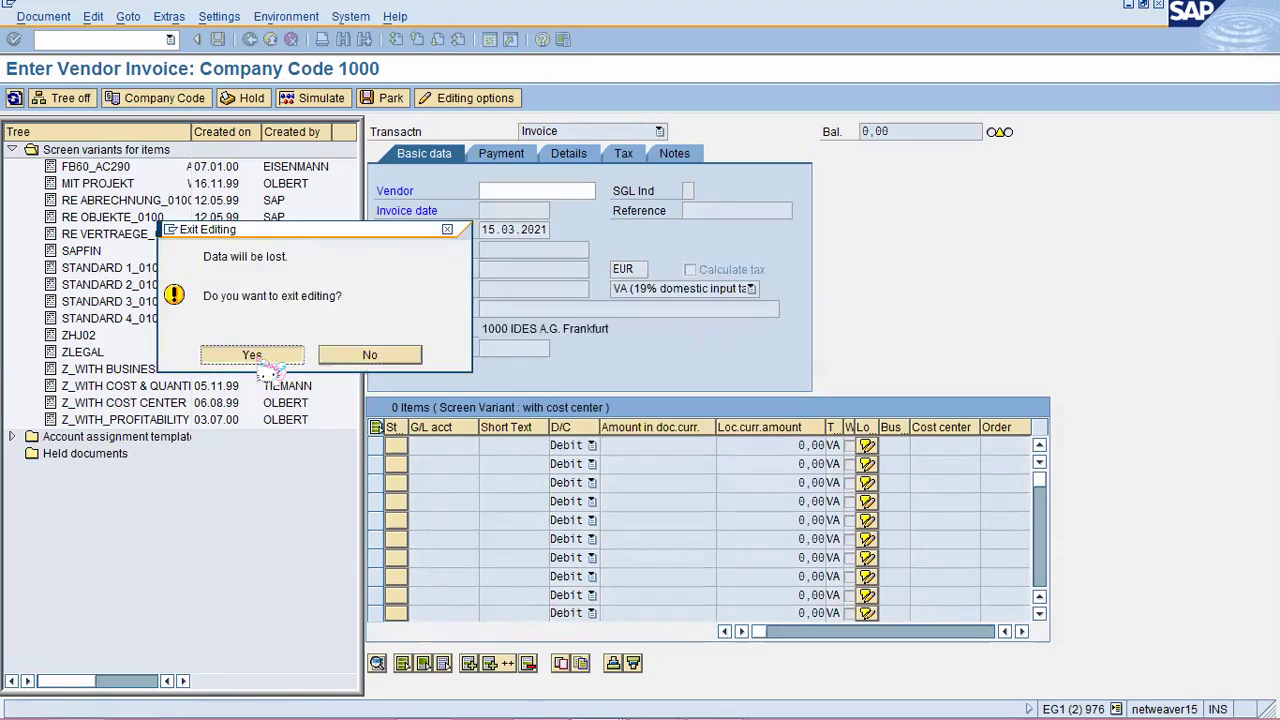
left_click(252, 355)
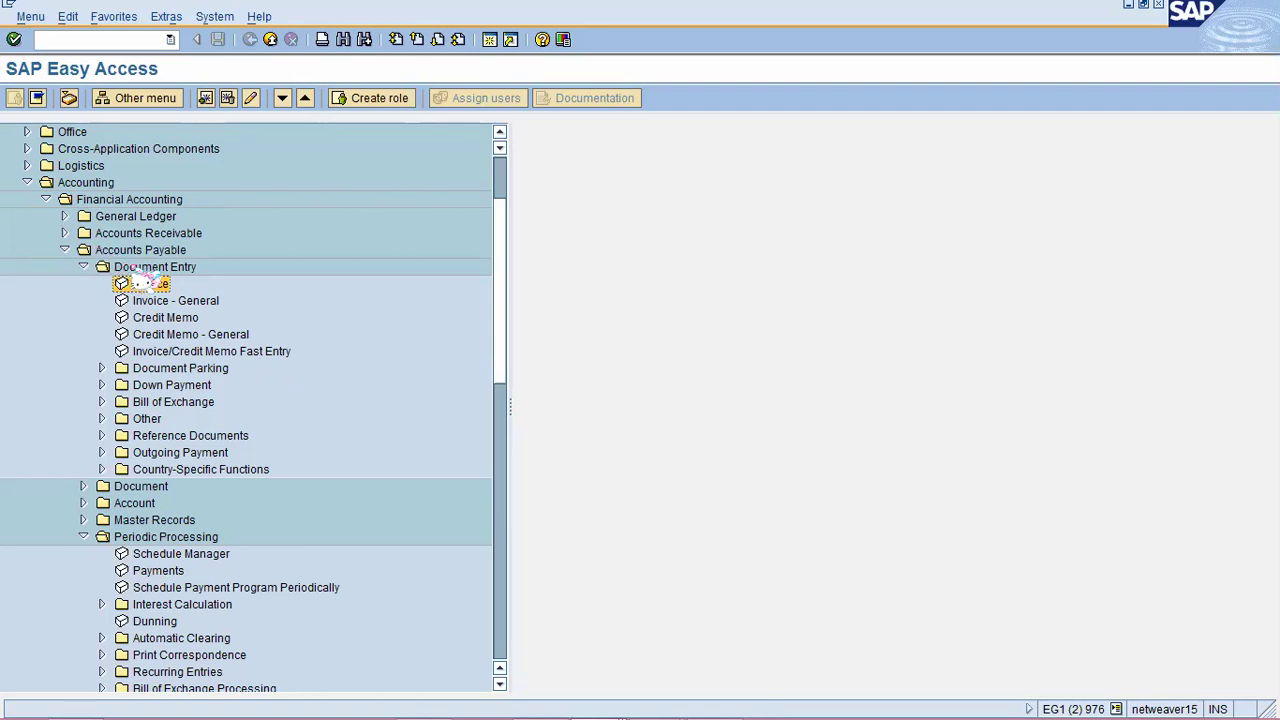
Open Foreign Currency Valuation of Open Items (New) from the Accounts Payable closing valuation functions
left_click(88, 268)
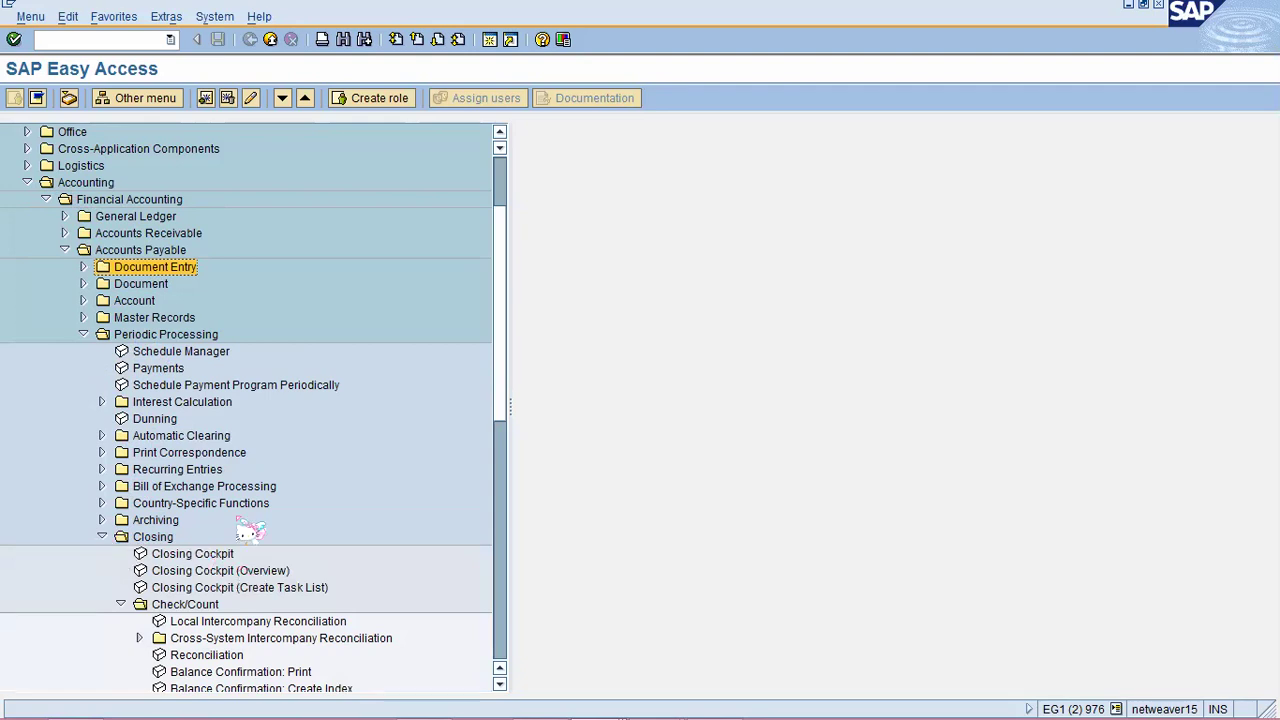
scroll(255, 585, "down", 2)
scroll(135, 615, "down", 2)
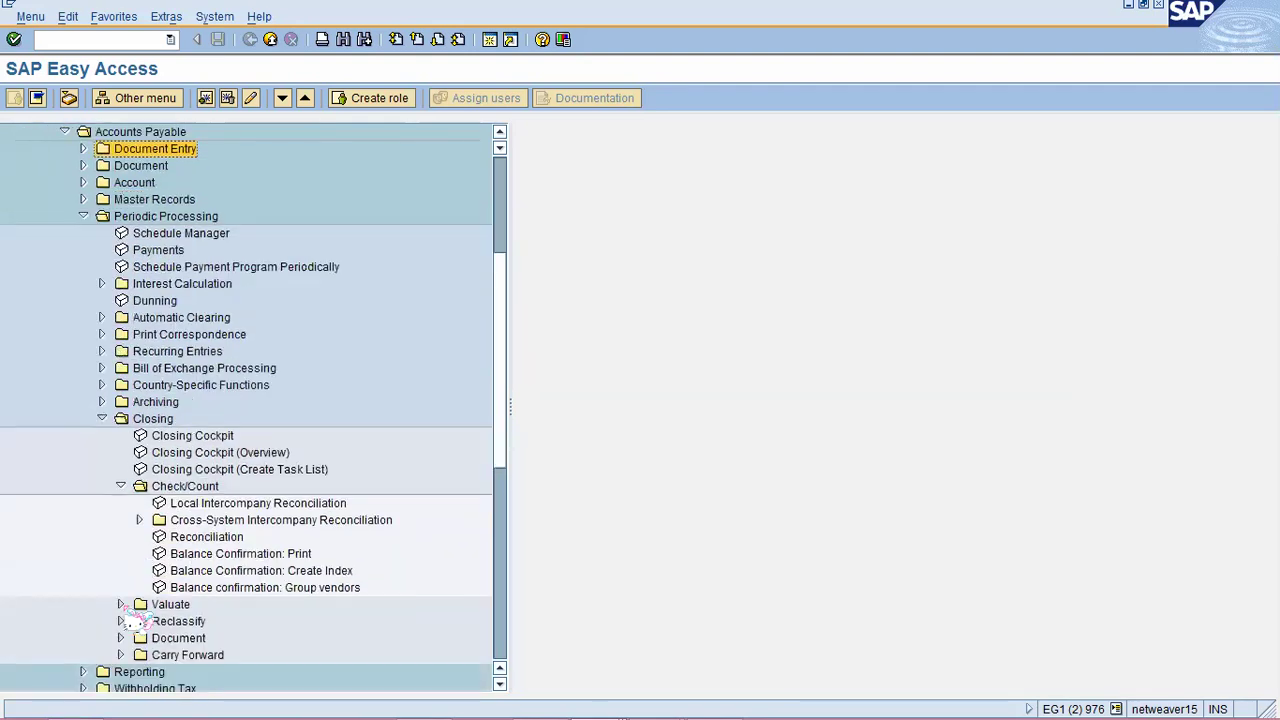
left_click(121, 605)
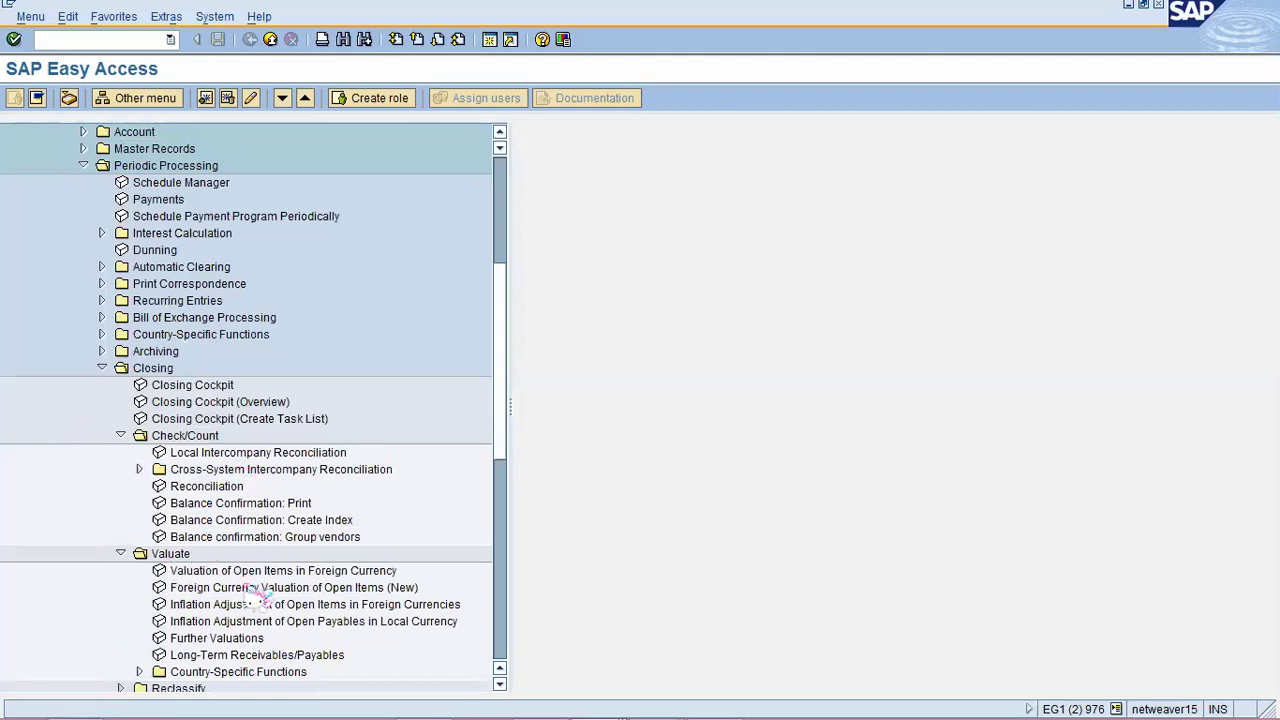
left_click(340, 589)
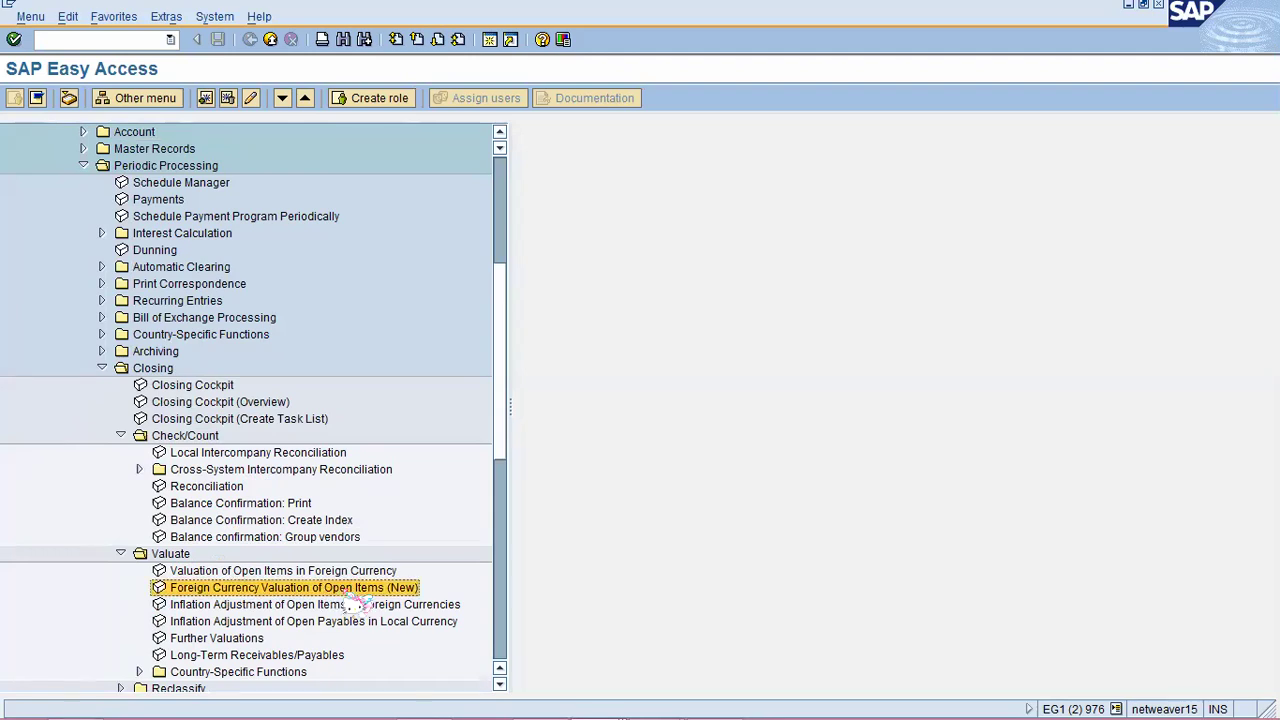
double_click(345, 592)
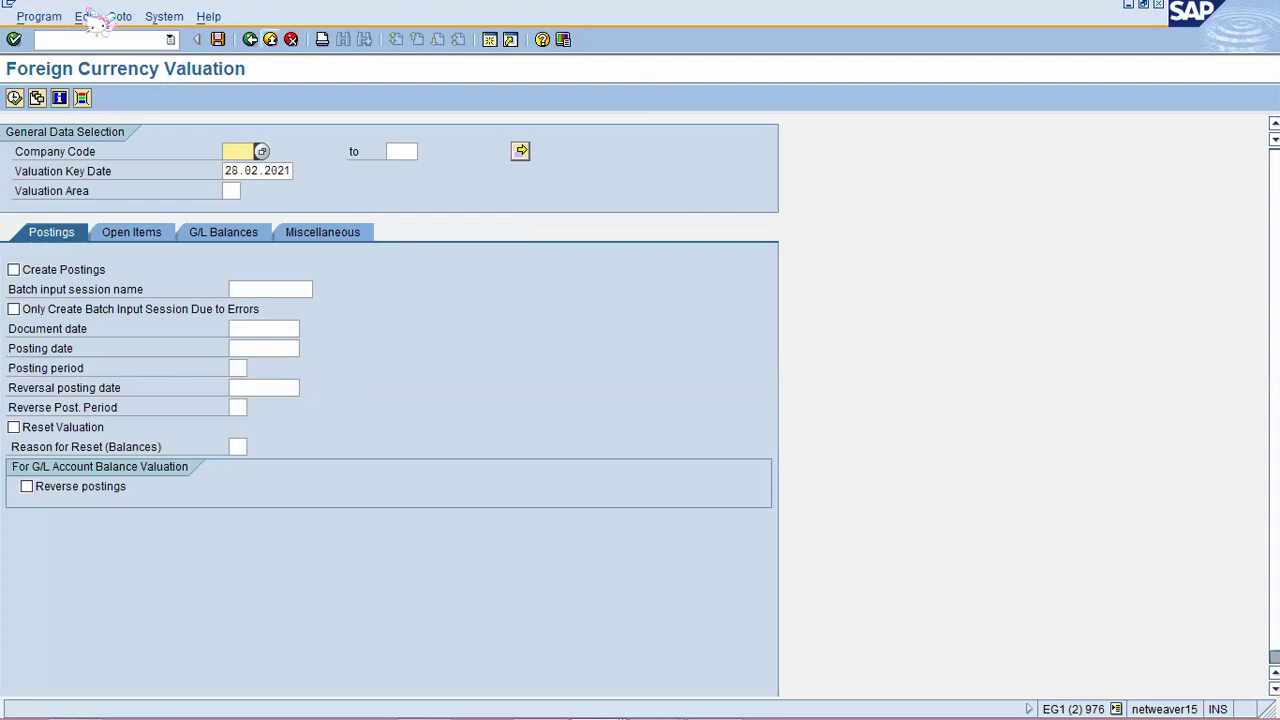
Load the AC010 variant into the foreign currency valuation selection
left_click(119, 17)
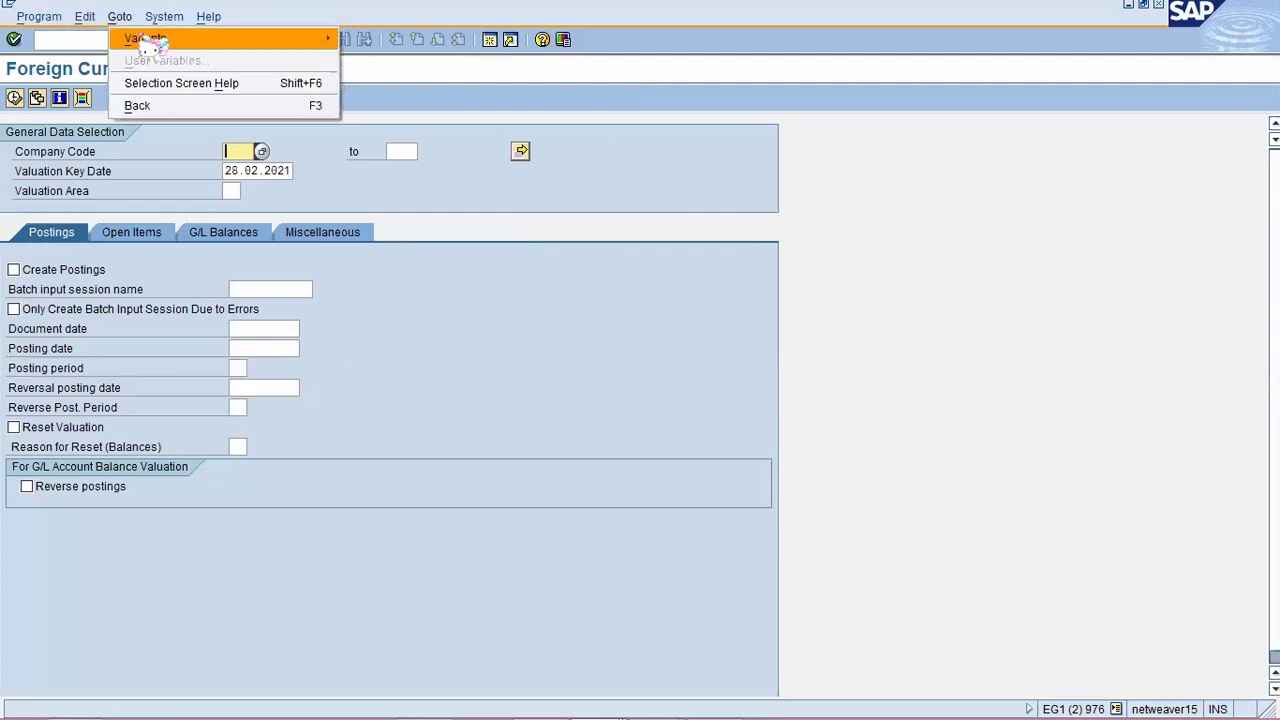
left_click(230, 40)
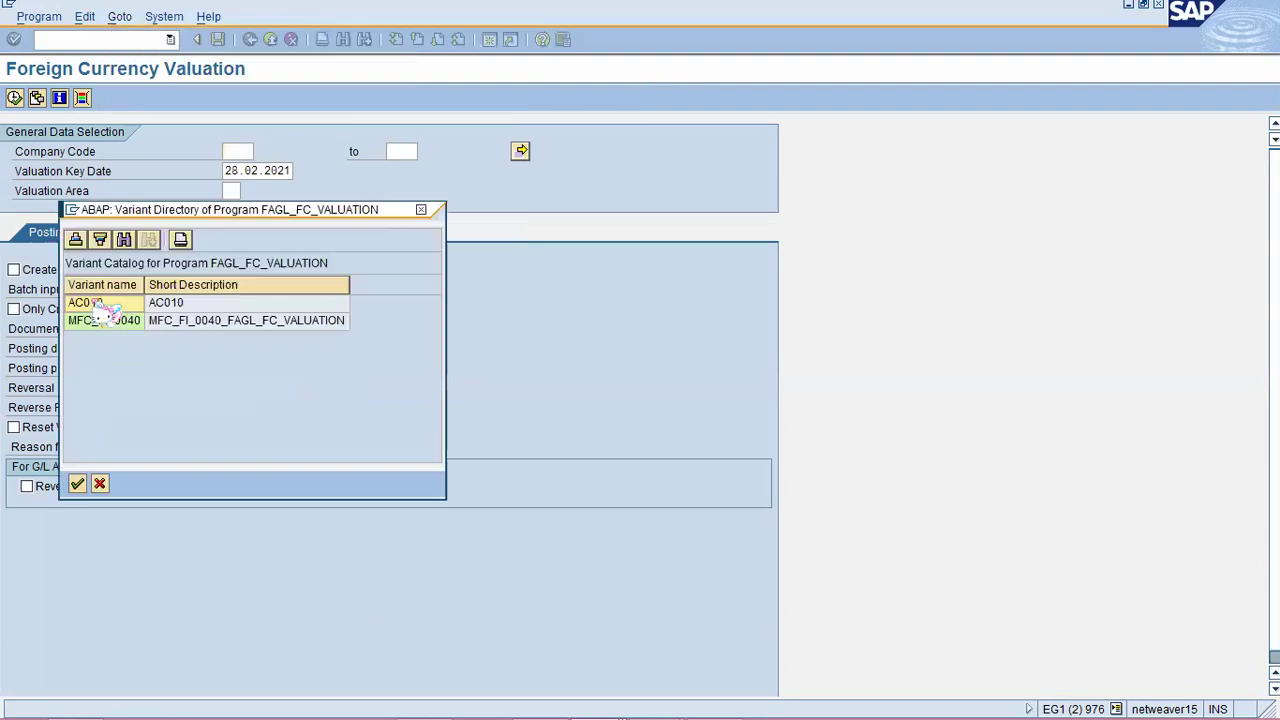
left_click(100, 305)
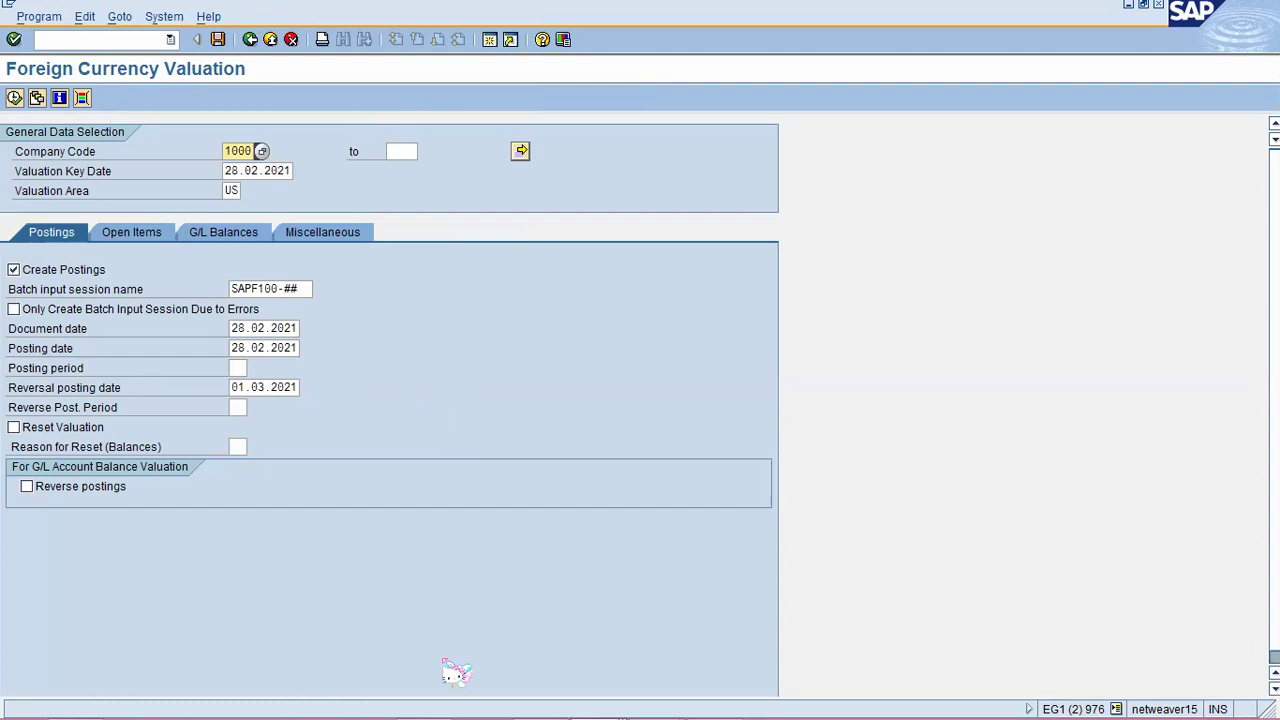
Set the batch input session name to SAPF100-c00 and execute the foreign currency valuation
left_click(308, 290)
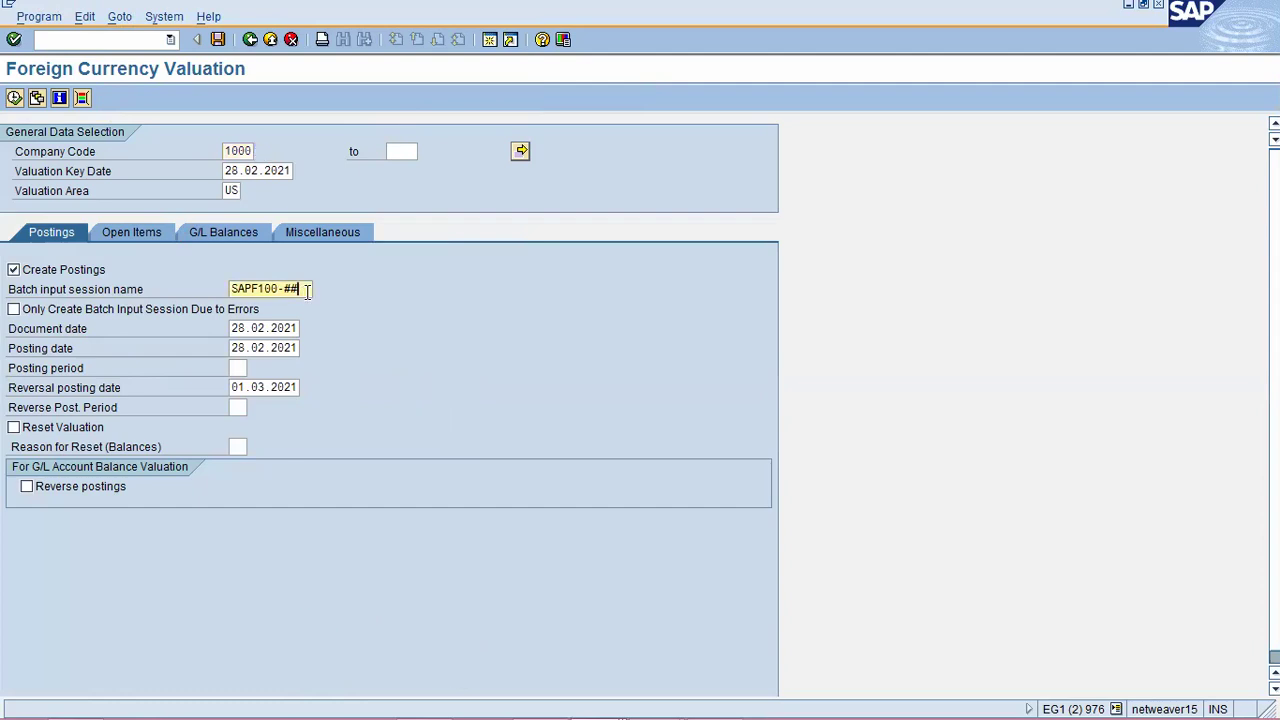
key("BackSpace")
key("BackSpace")
type("c00")
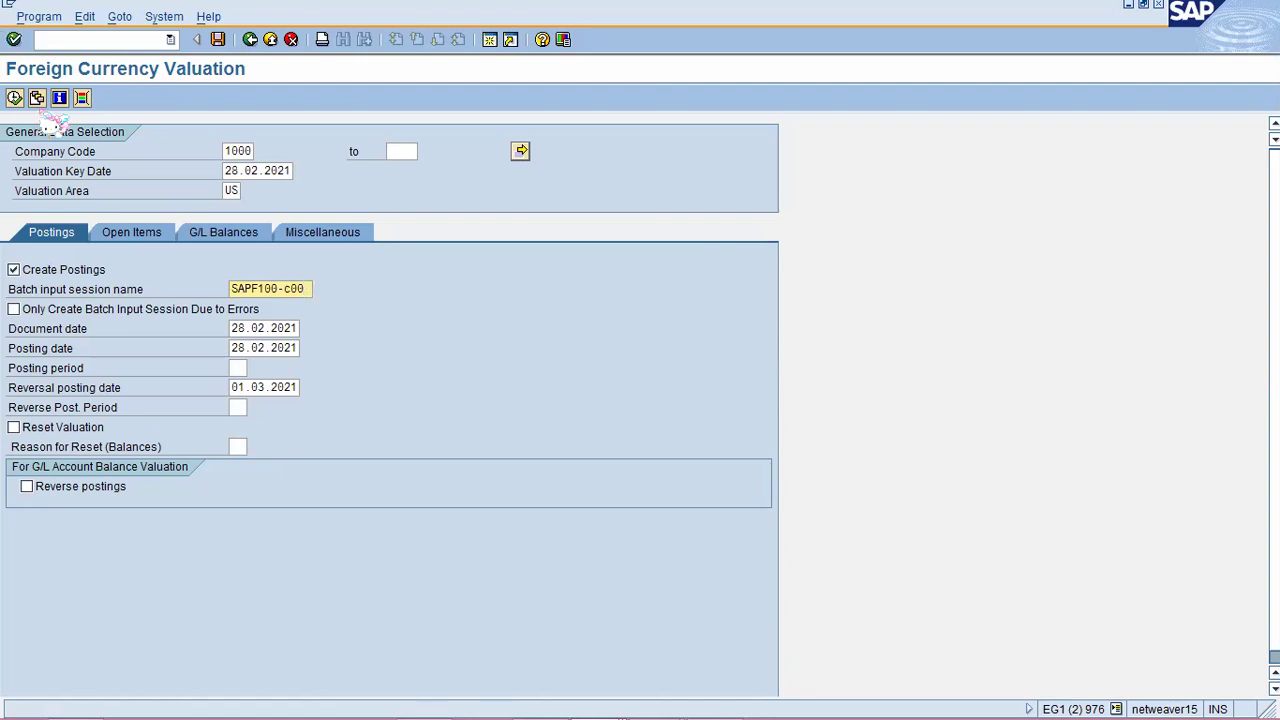
left_click(15, 98)
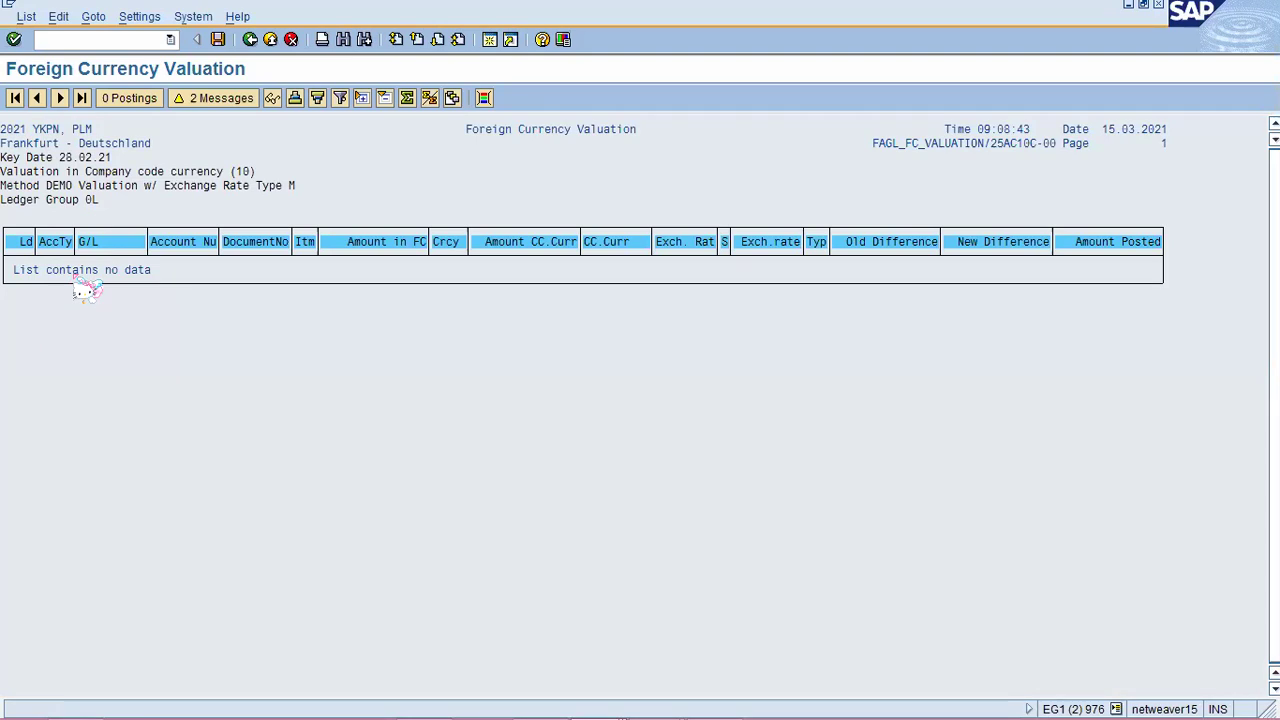
Open the batch input session overview and look through the session list for the valuation session
left_click(195, 17)
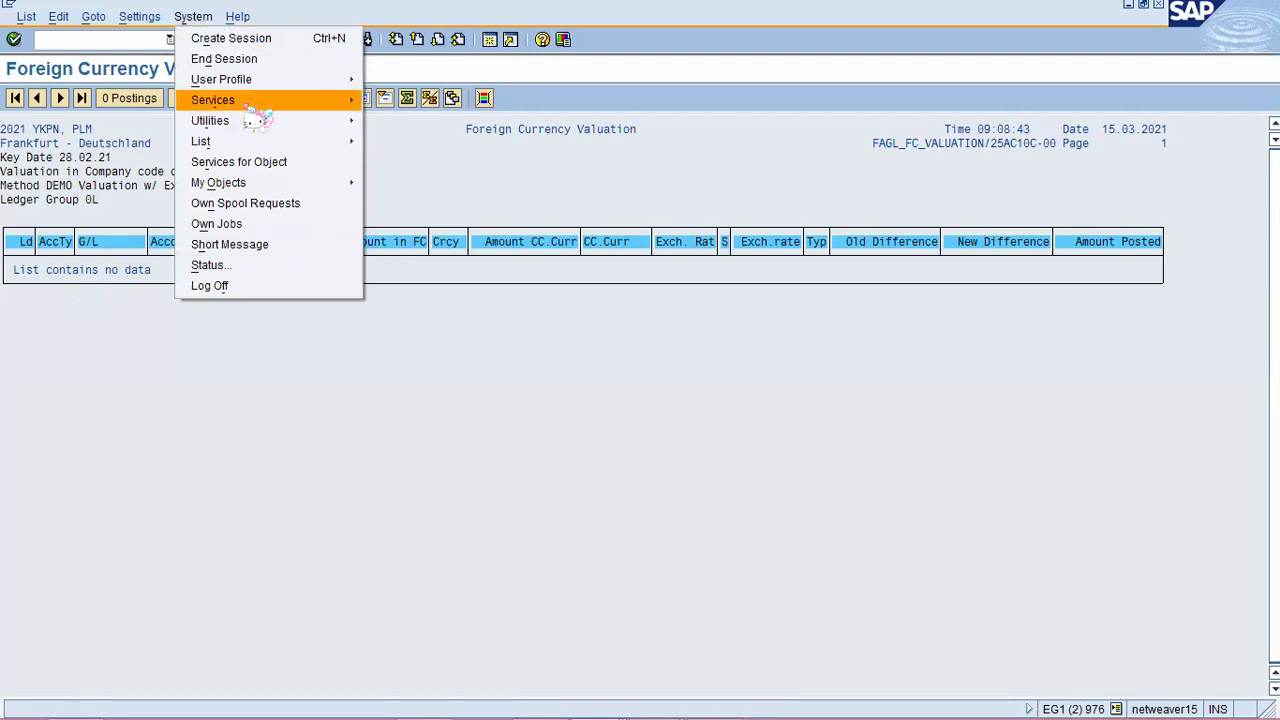
mouse_move(250, 110)
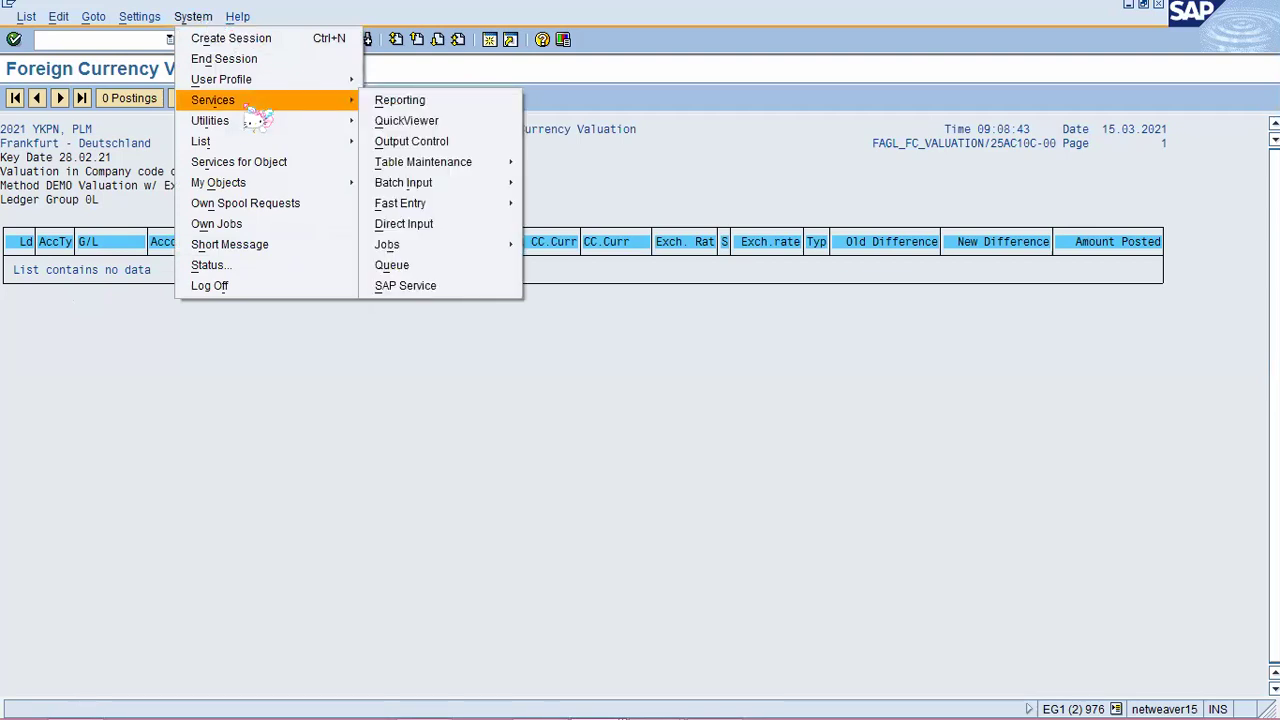
mouse_move(436, 186)
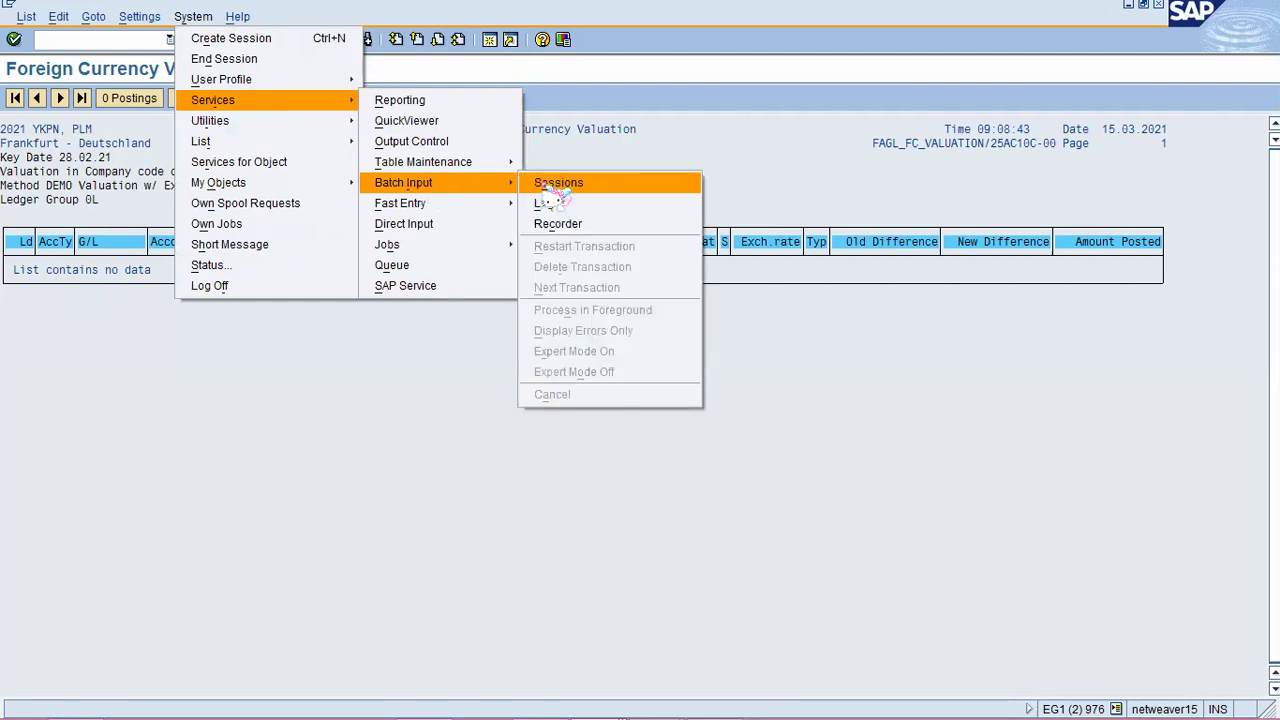
left_click(554, 190)
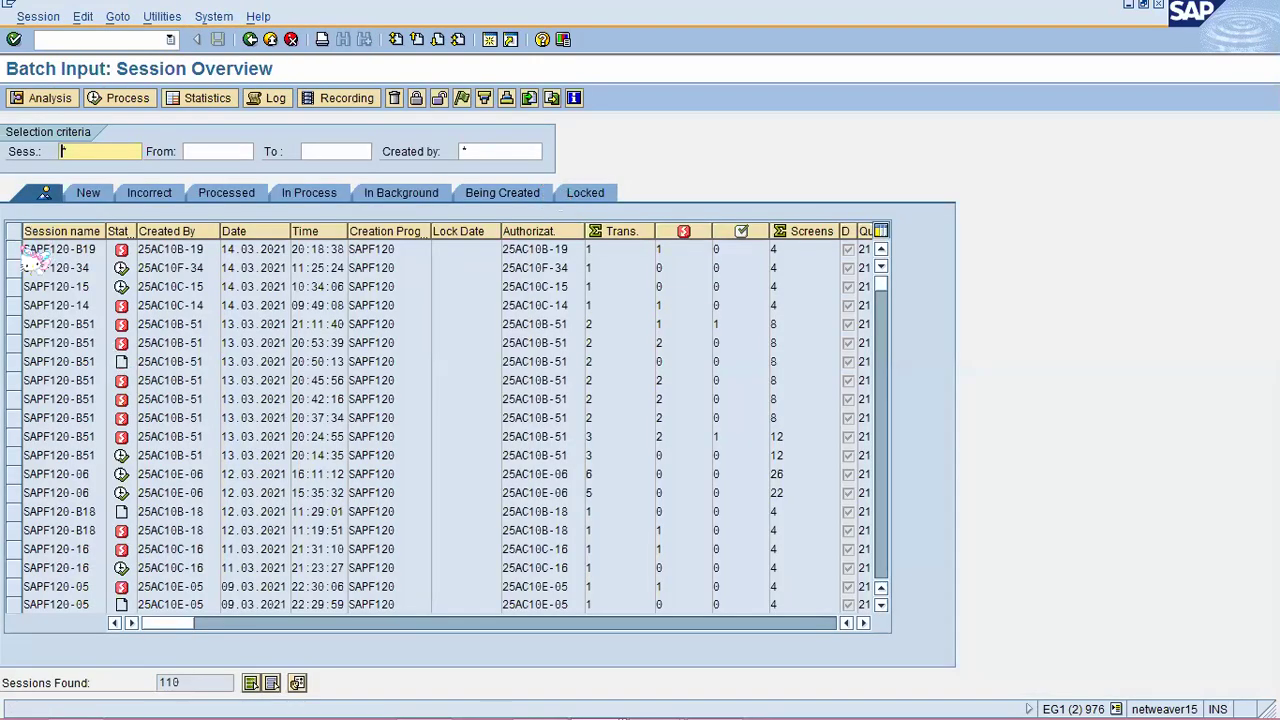
scroll(40, 400, "down", 3)
scroll(45, 480, "down", 3)
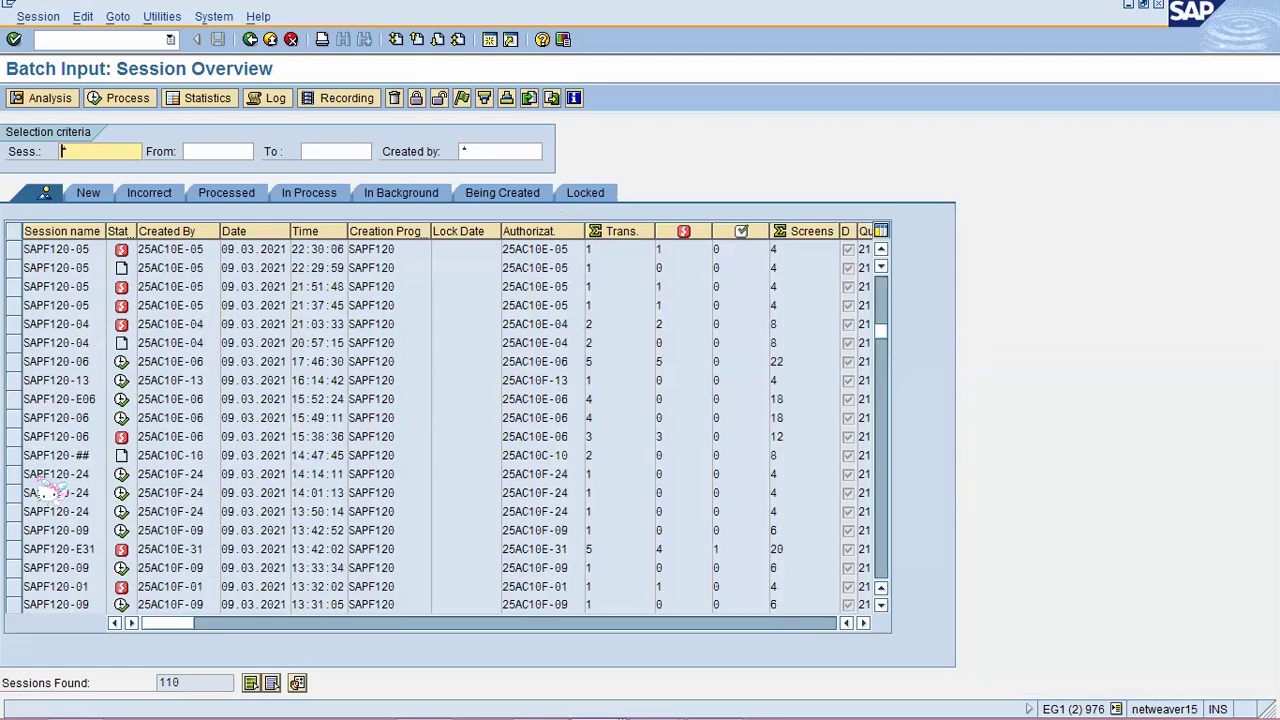
scroll(40, 482, "down", 10)
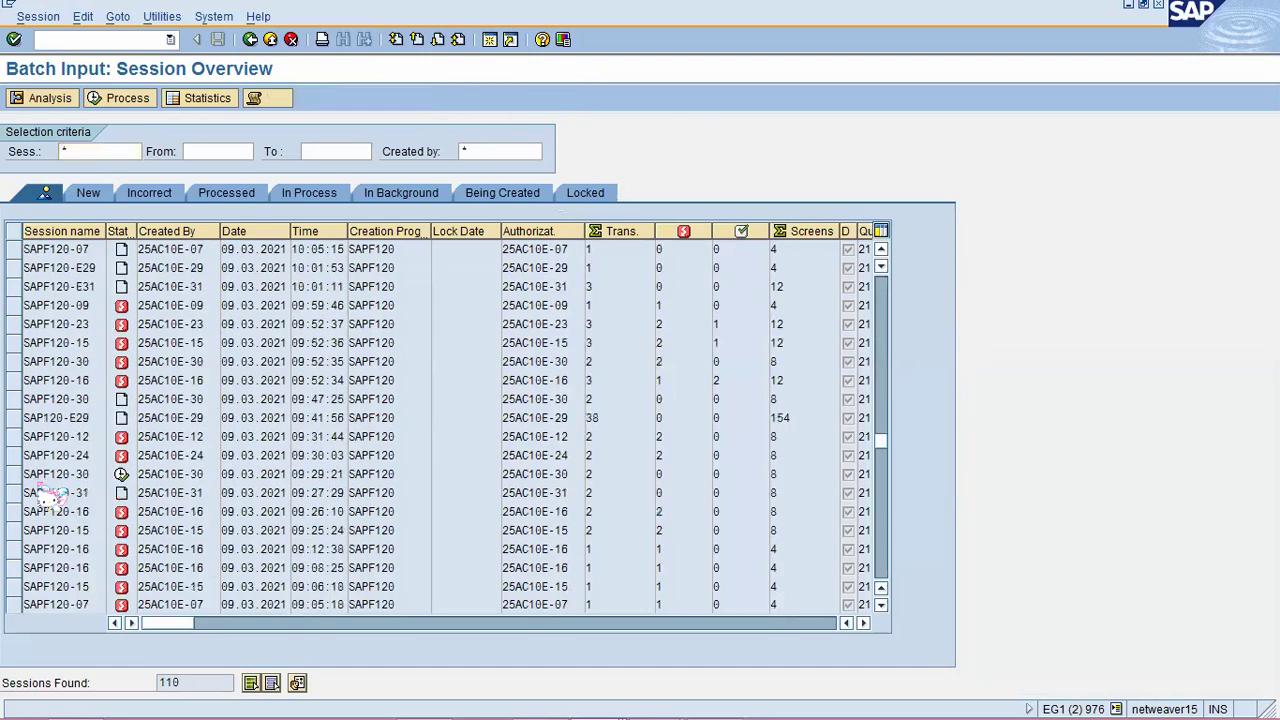
scroll(45, 493, "down", 10)
left_click_drag(893, 548, 886, 286)
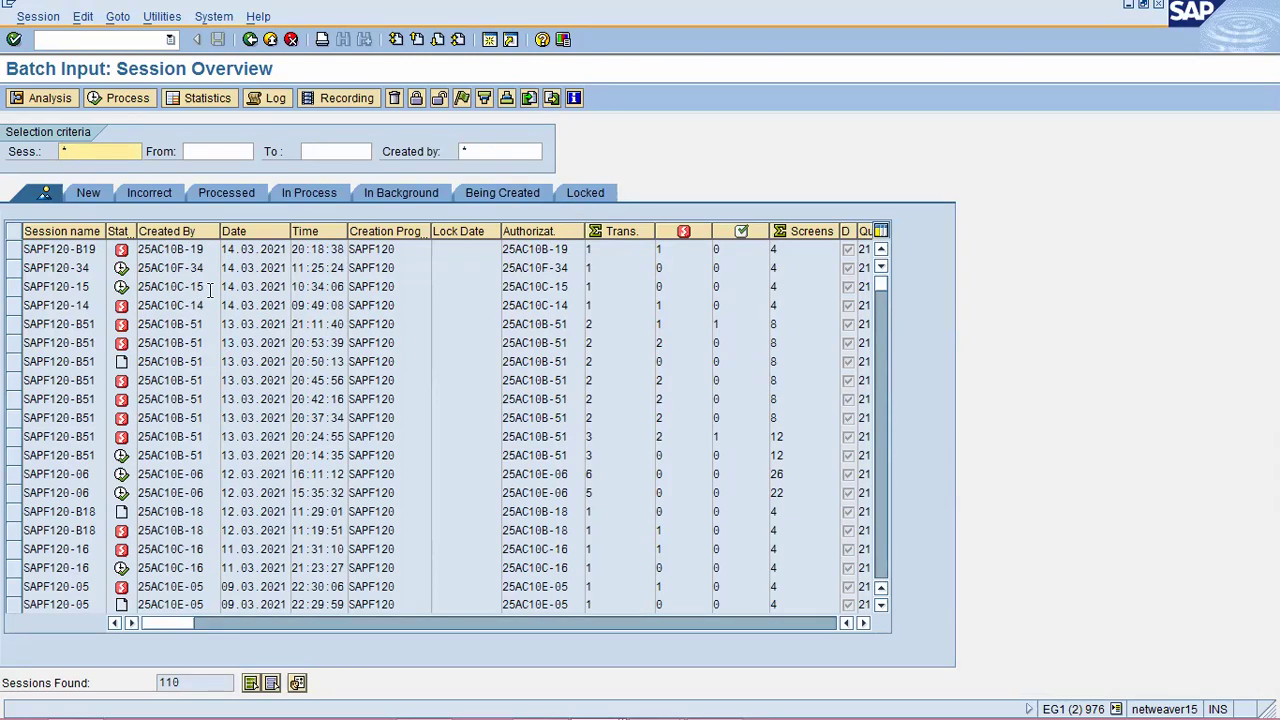
Look through the whole batch input session list, from newest to oldest and back, for the valuation session
scroll(212, 476, "down", 2)
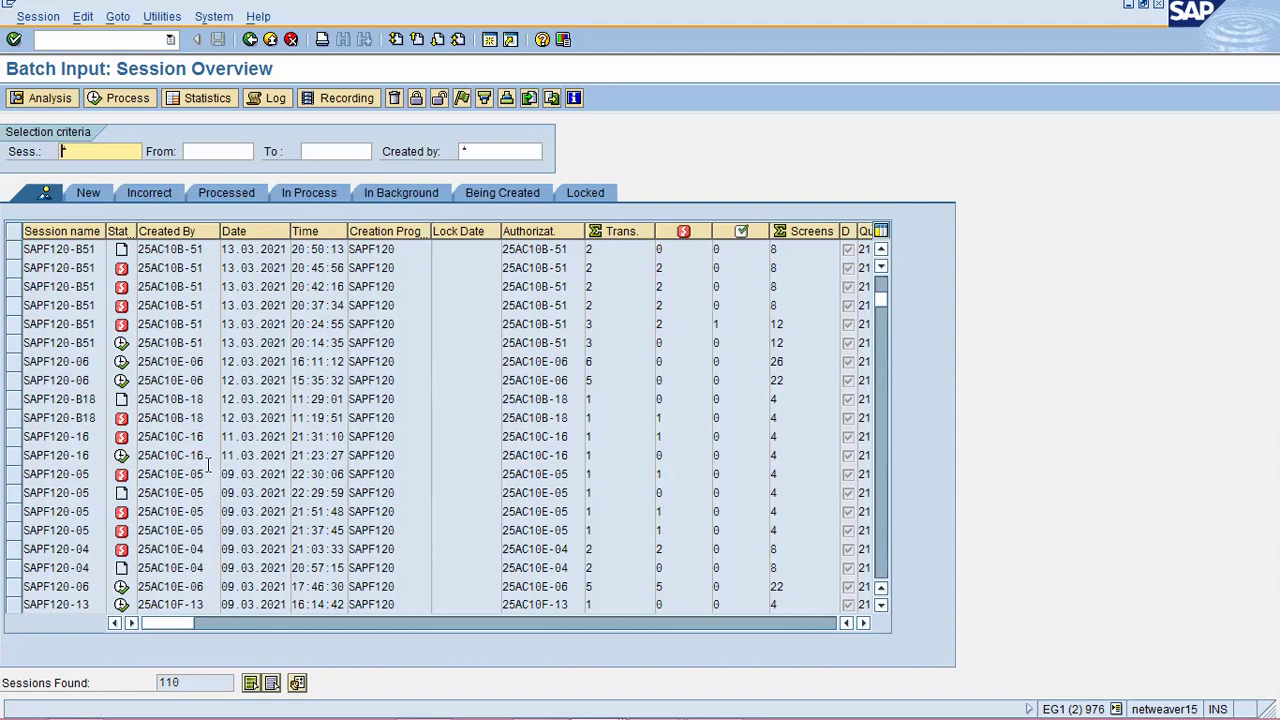
scroll(207, 548, "down", 3)
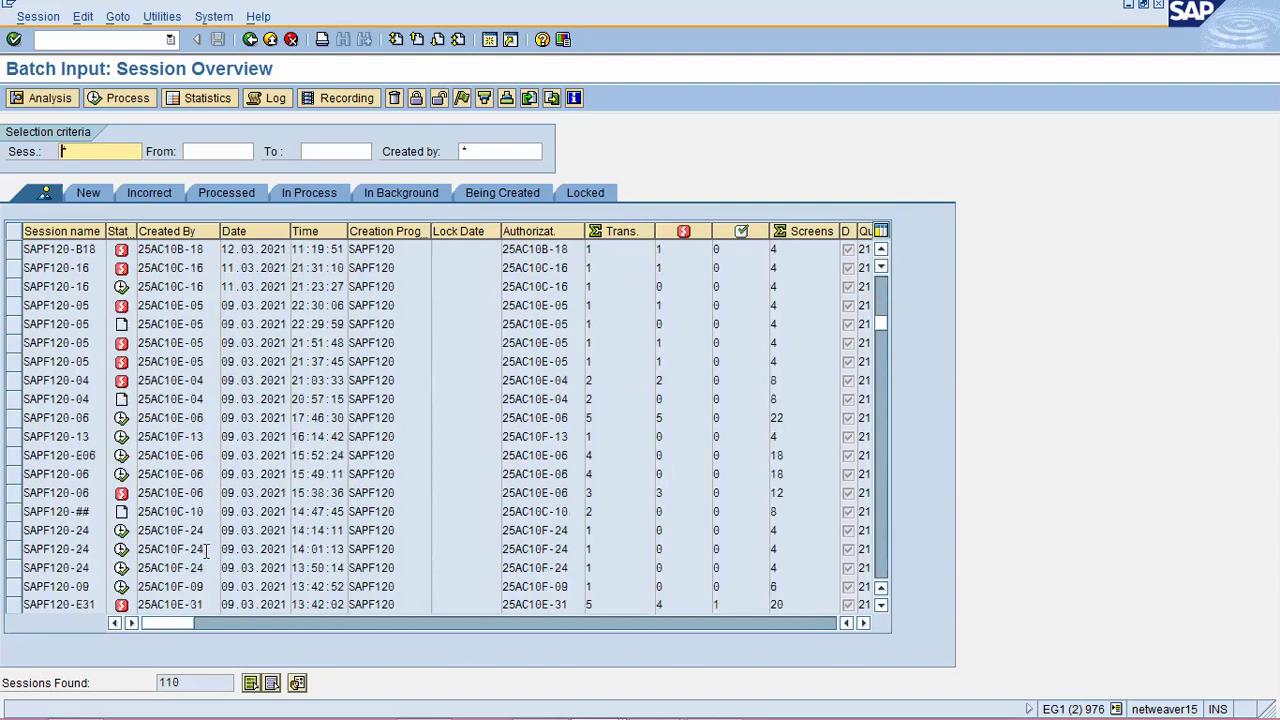
scroll(207, 548, "down", 2)
scroll(207, 549, "down", 3)
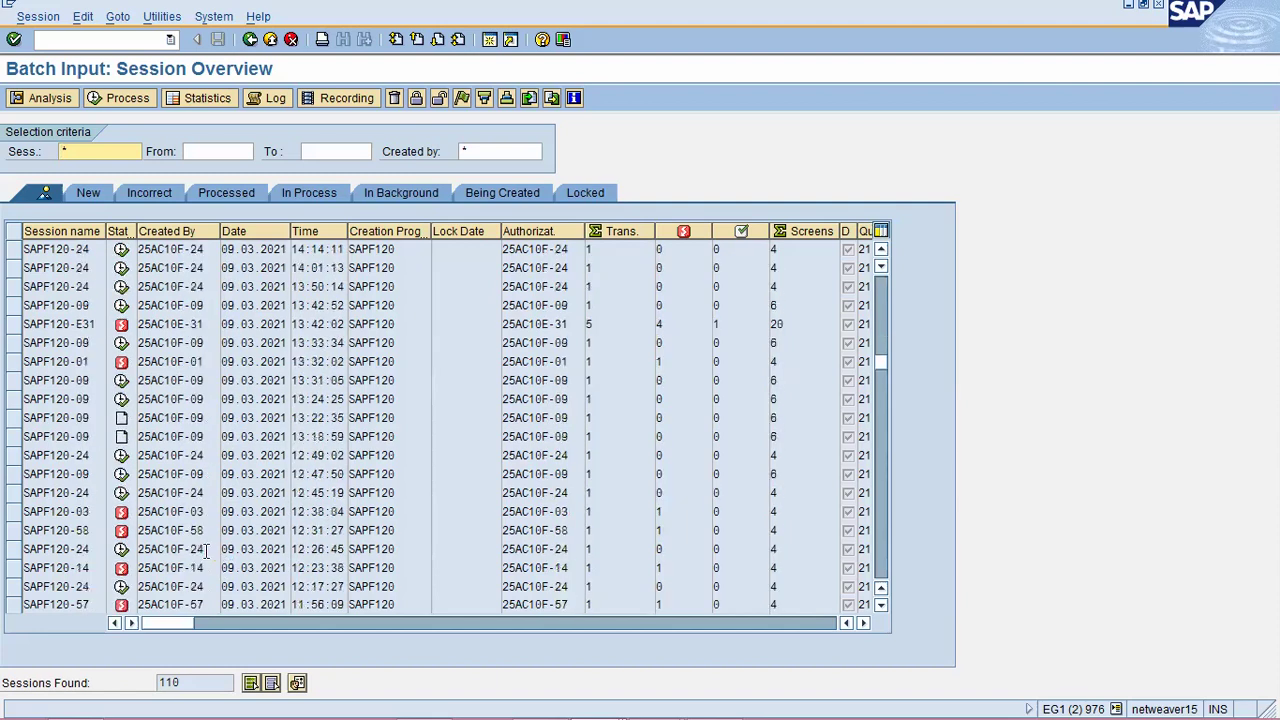
scroll(207, 549, "down", 2)
scroll(207, 549, "down", 6)
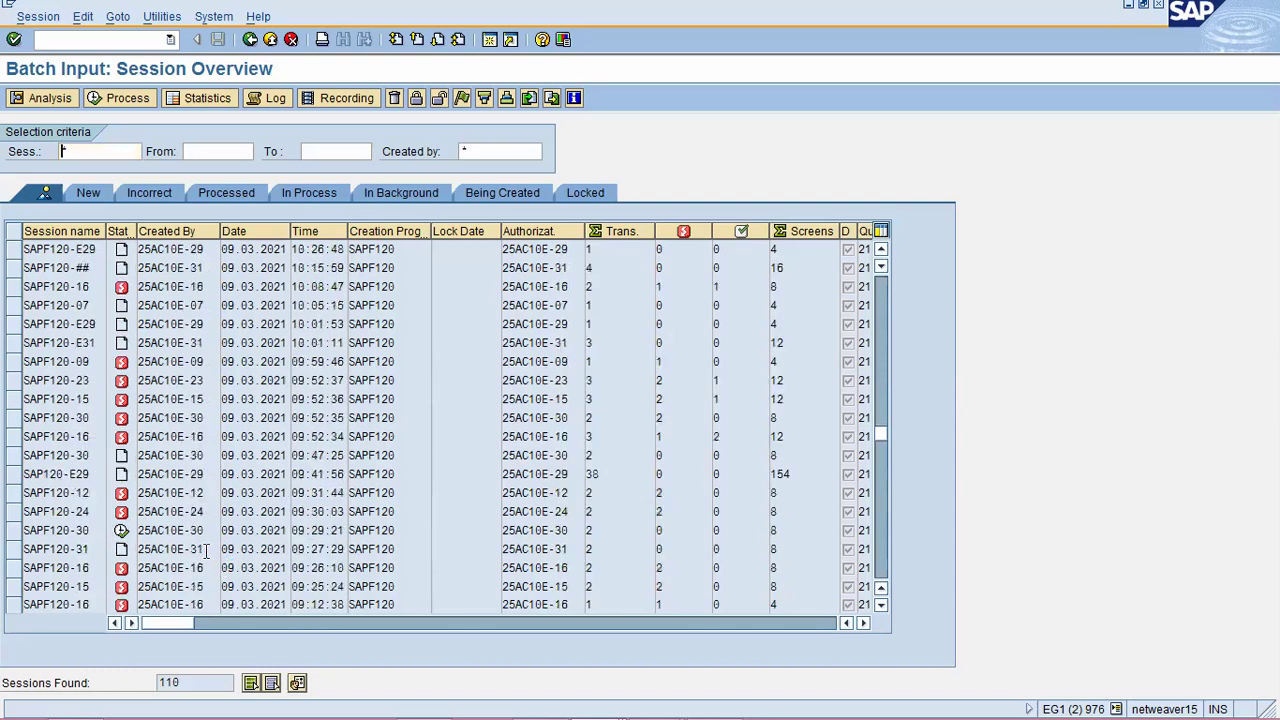
scroll(207, 549, "down", 2)
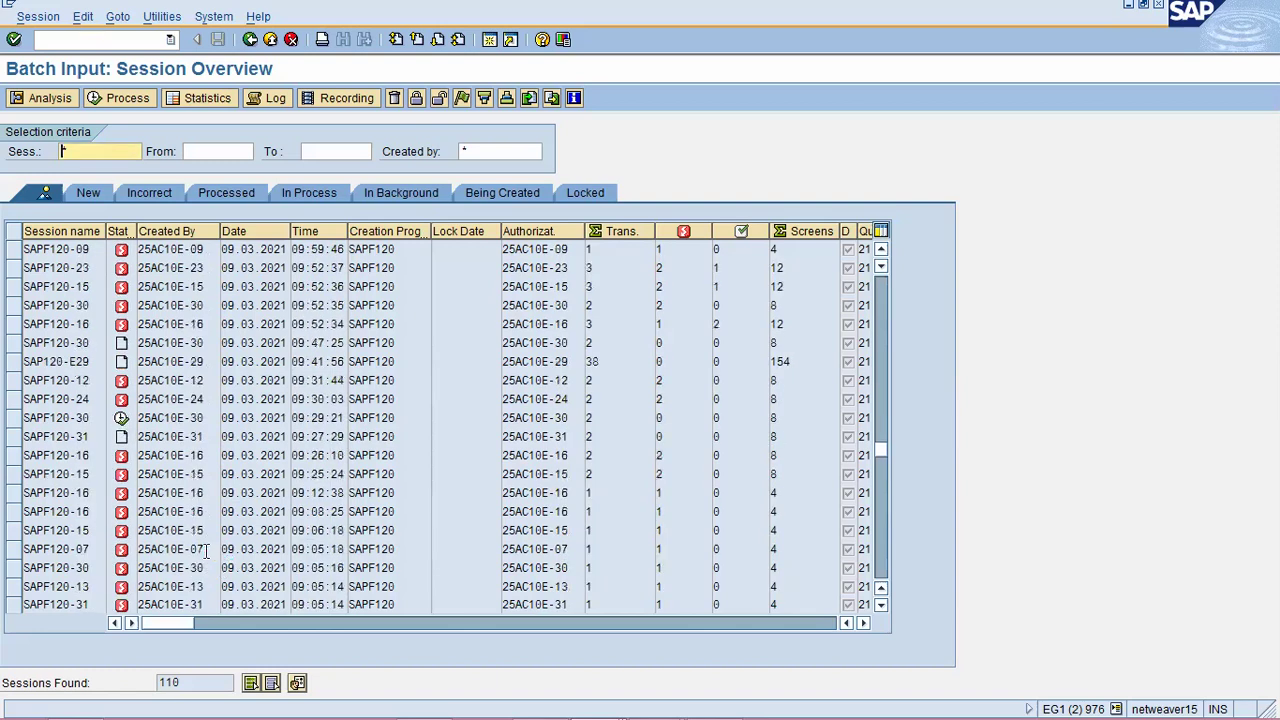
scroll(207, 549, "down", 2)
scroll(207, 549, "down", 1)
scroll(207, 549, "down", 2)
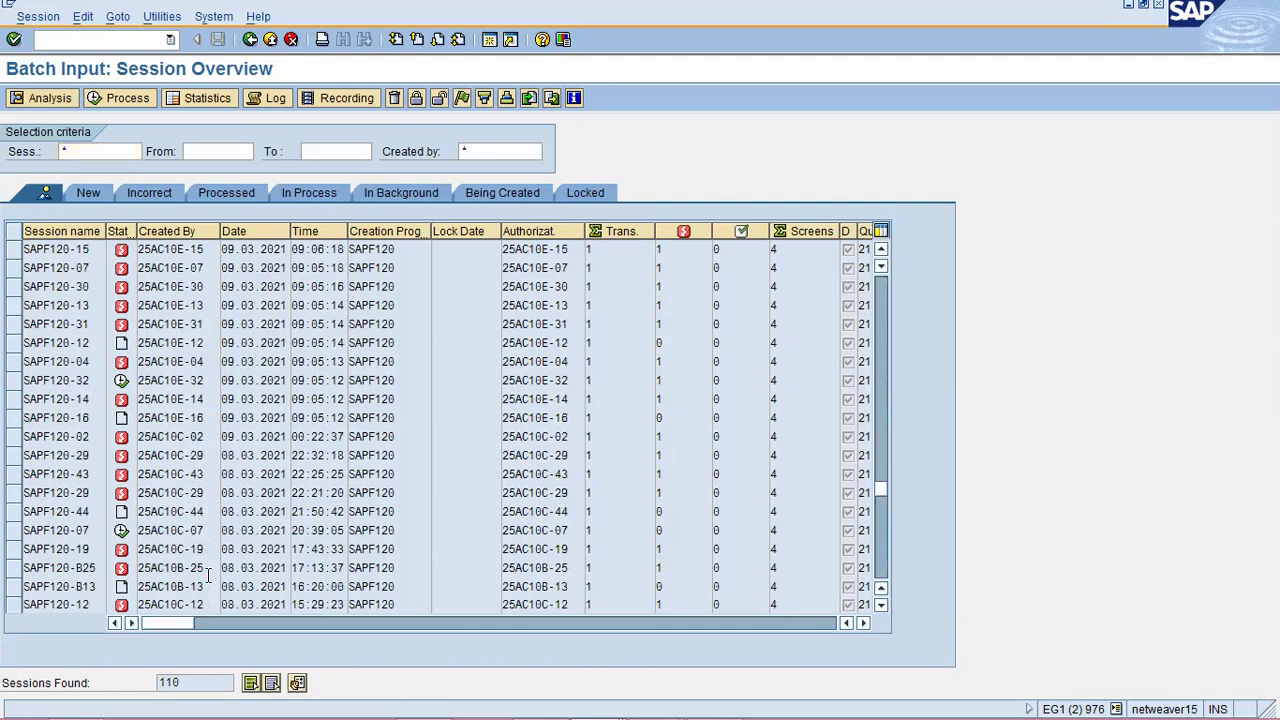
scroll(208, 572, "down", 4)
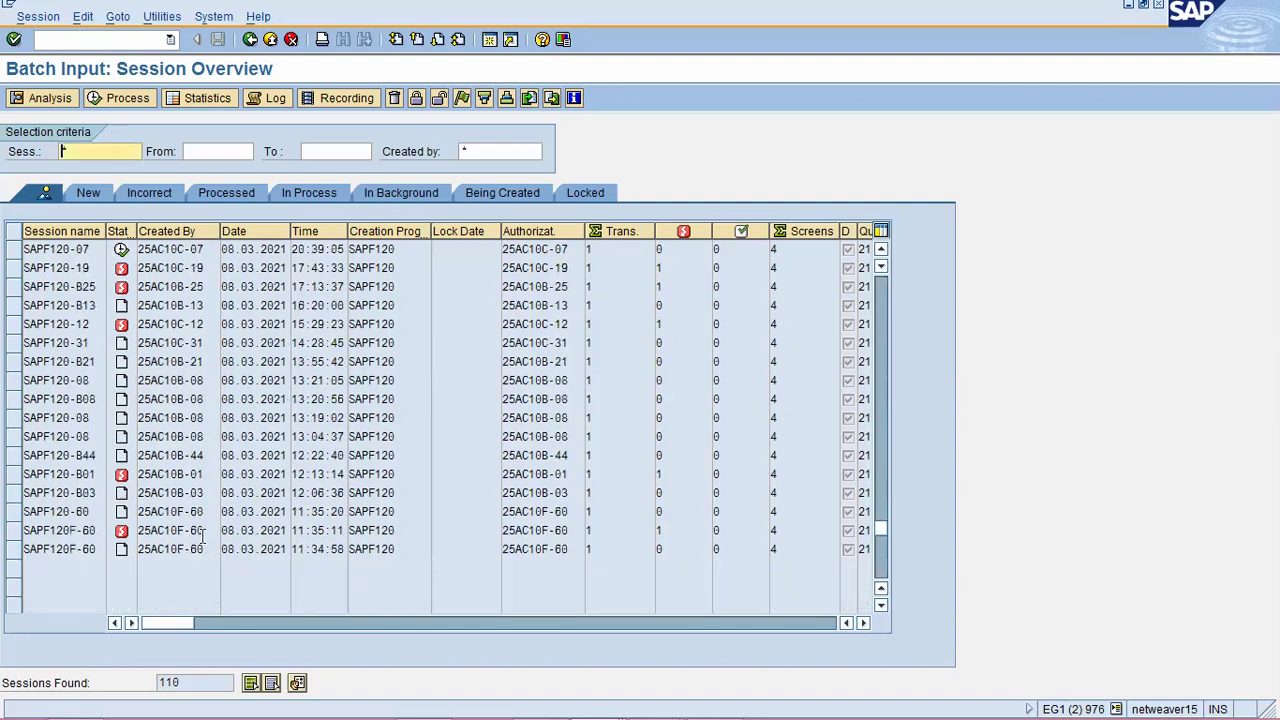
scroll(300, 460, "up", 3)
scroll(293, 397, "up", 6)
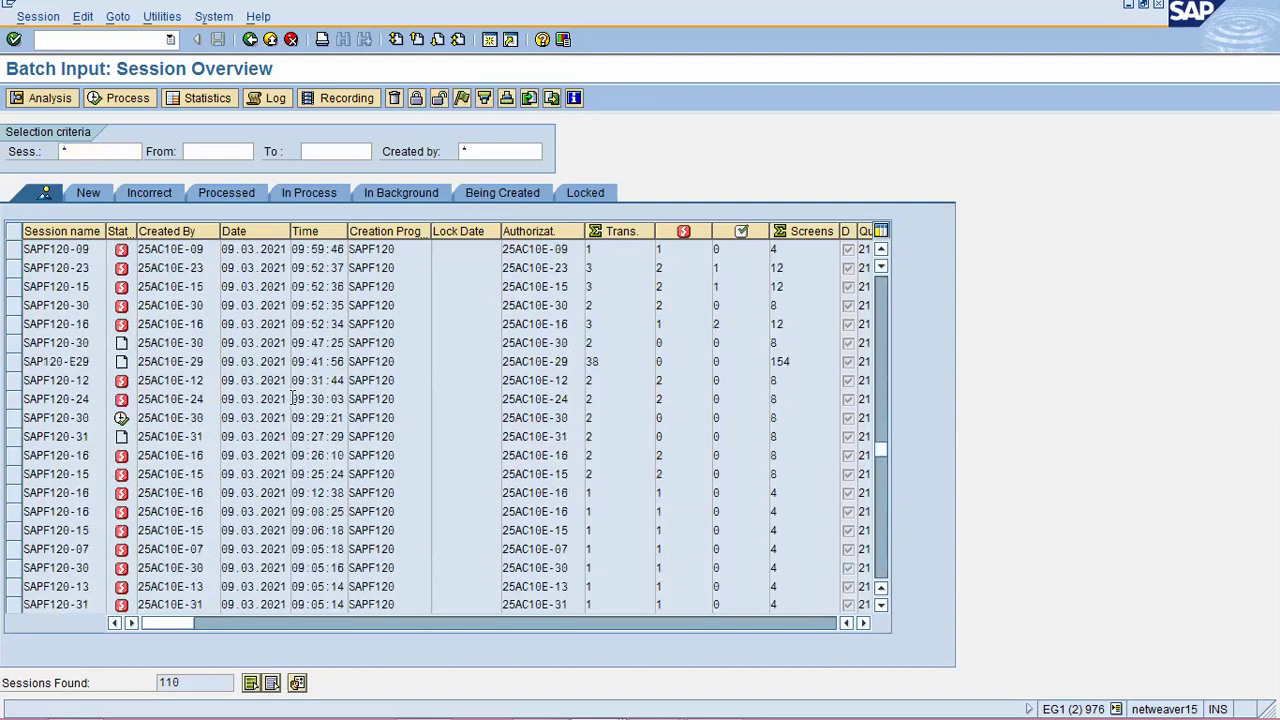
scroll(242, 388, "up", 7)
scroll(242, 388, "up", 7)
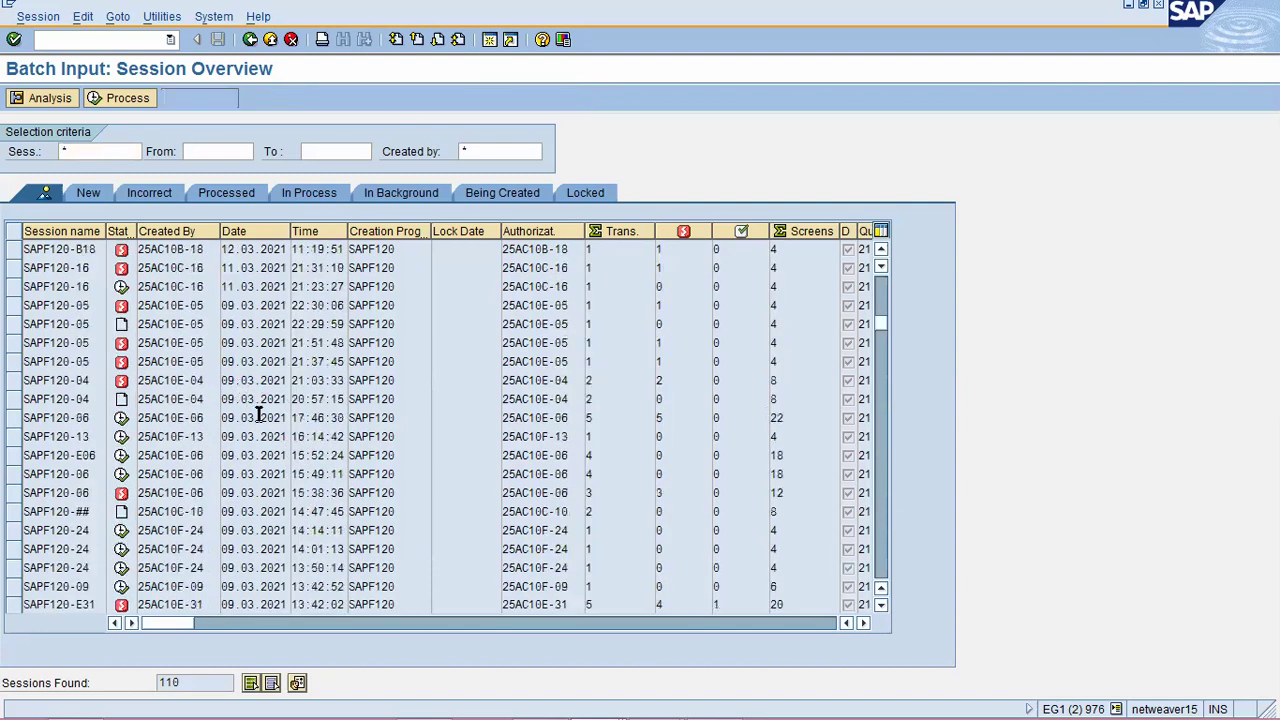
scroll(265, 428, "up", 5)
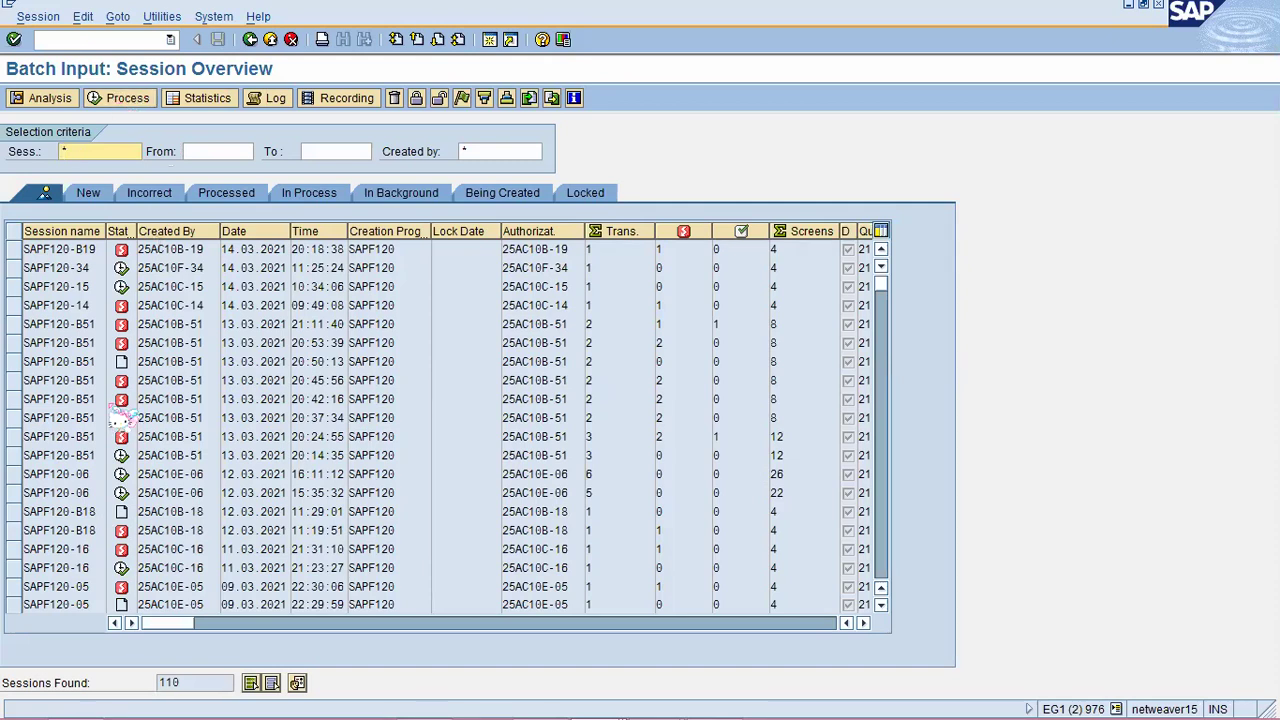
Reopen Foreign Currency Valuation and execute it with valuation area US (US GAAP)
left_click(250, 39)
double_click(210, 578)
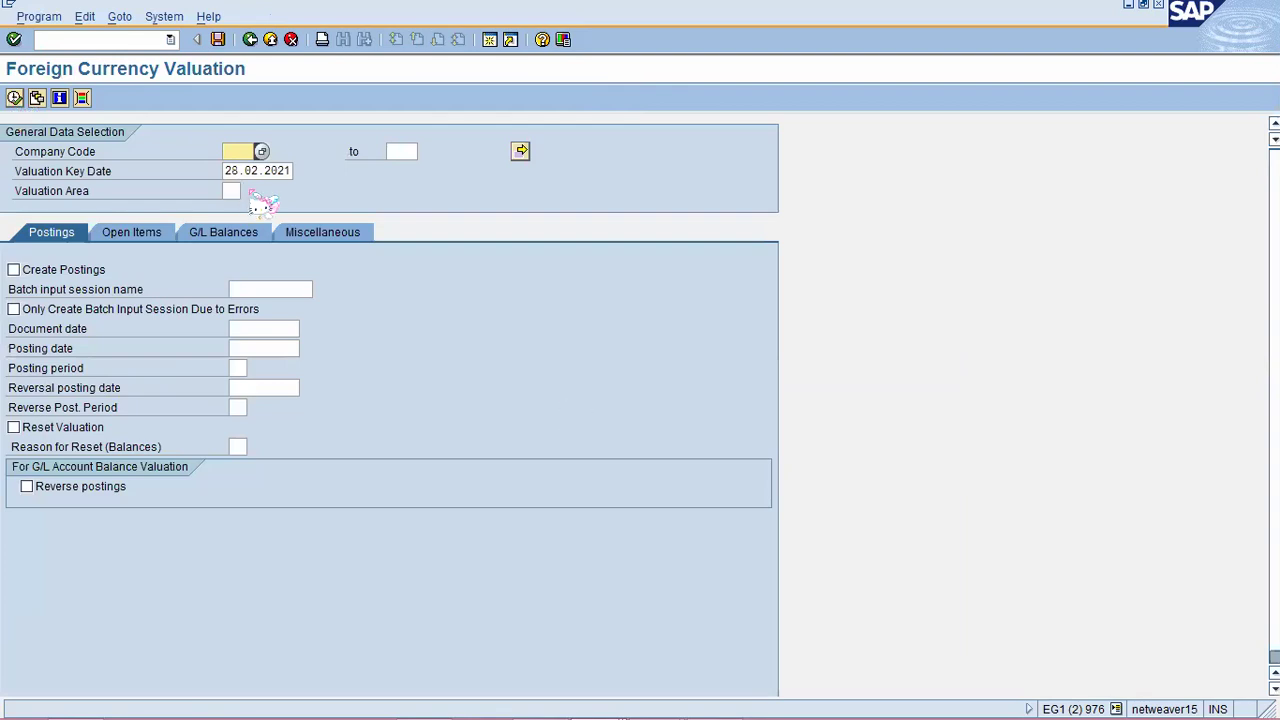
key("Return")
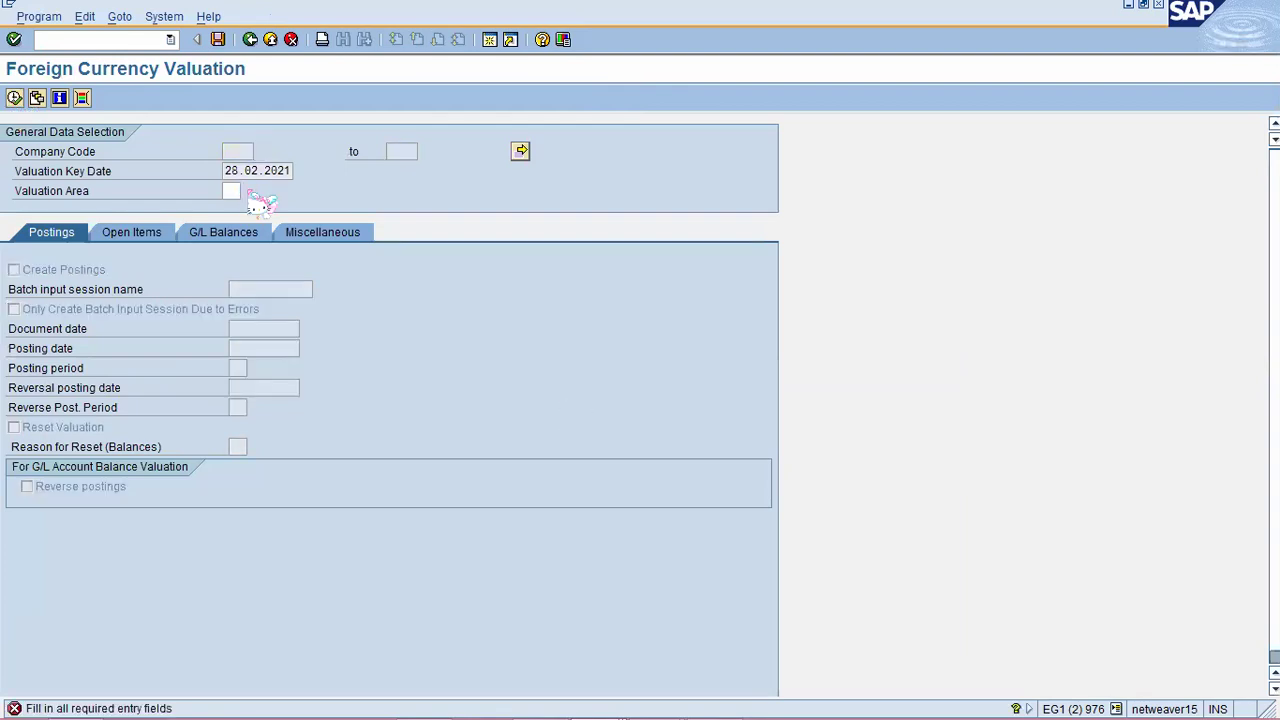
key("F4")
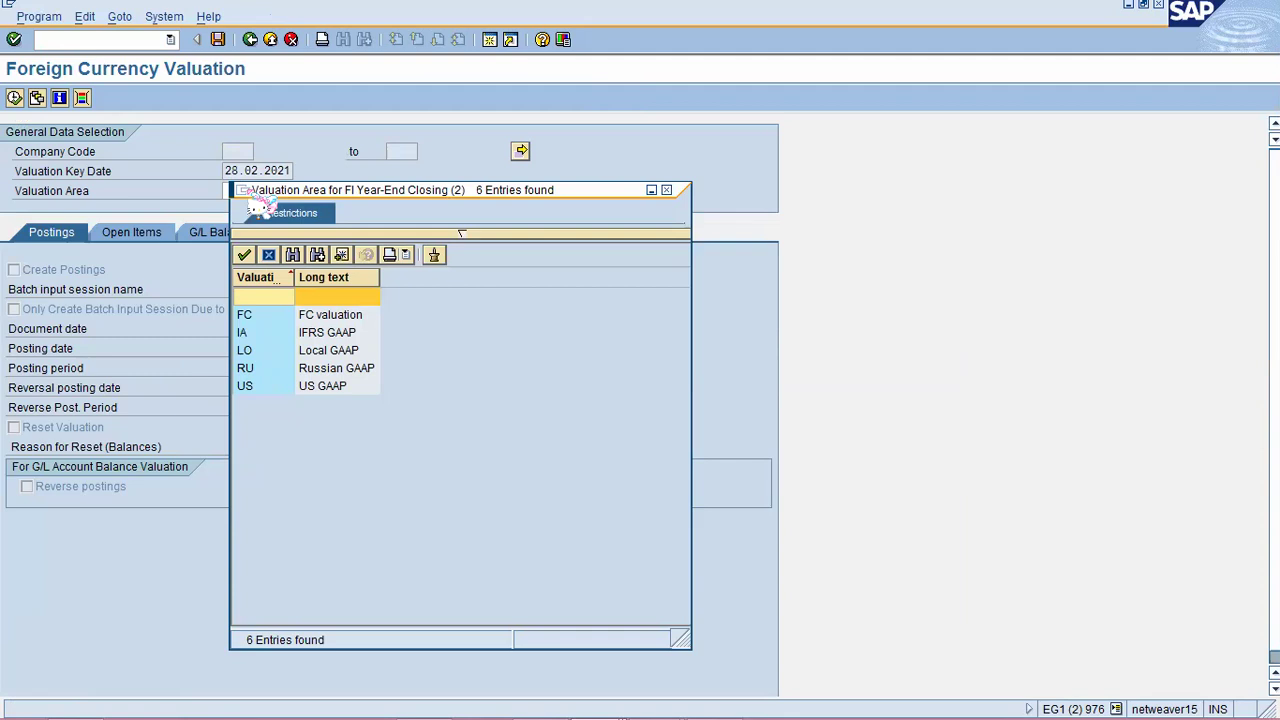
left_click(248, 388)
double_click(243, 386)
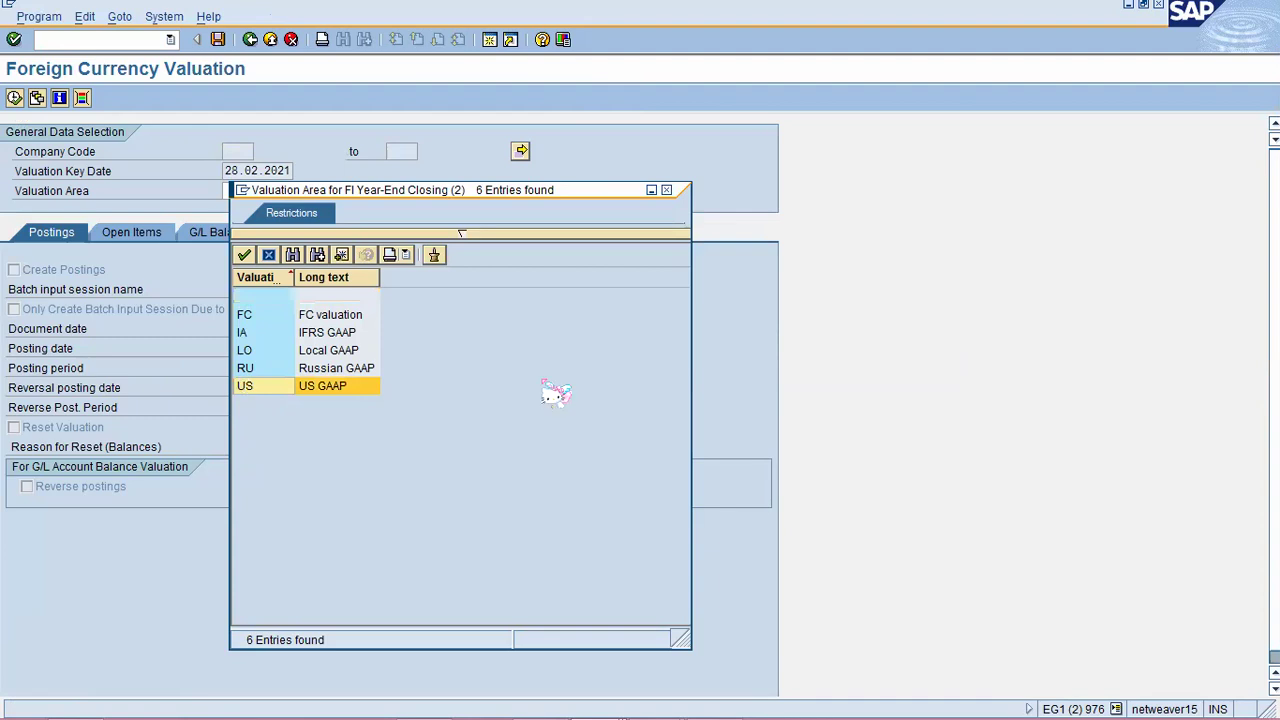
left_click(15, 98)
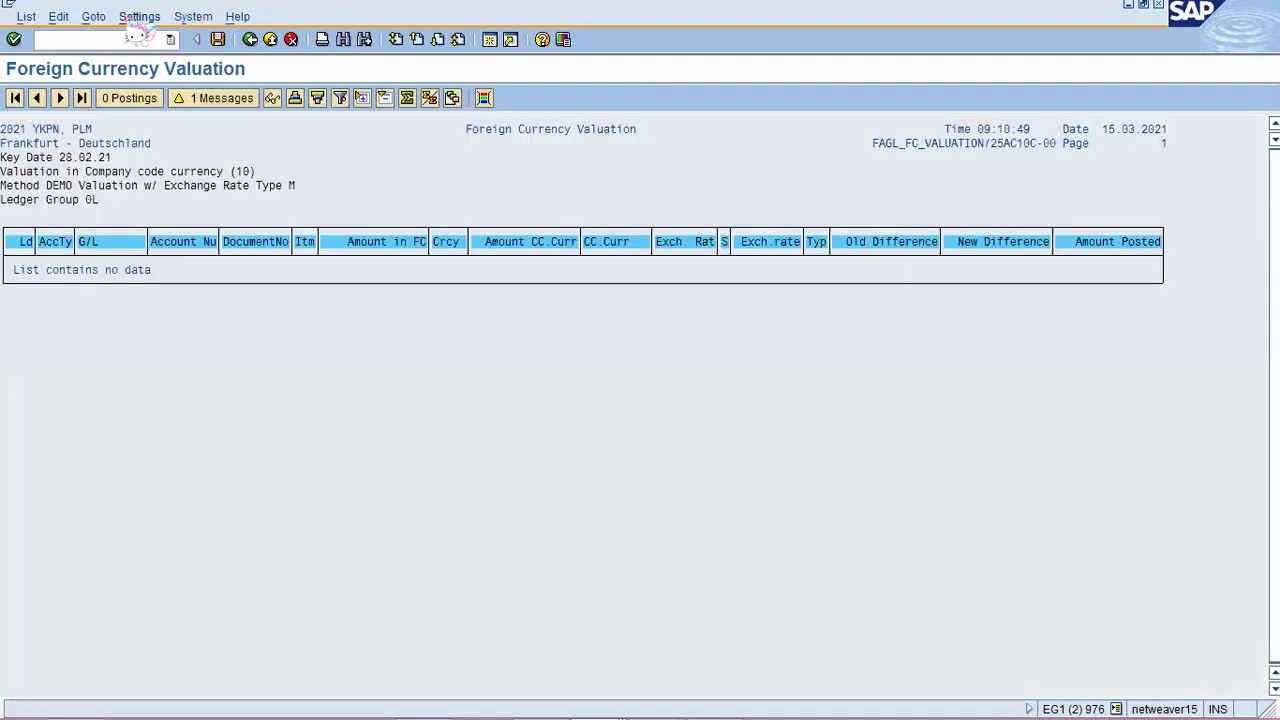
Open the batch input session overview from the foreign currency valuation result
left_click(193, 17)
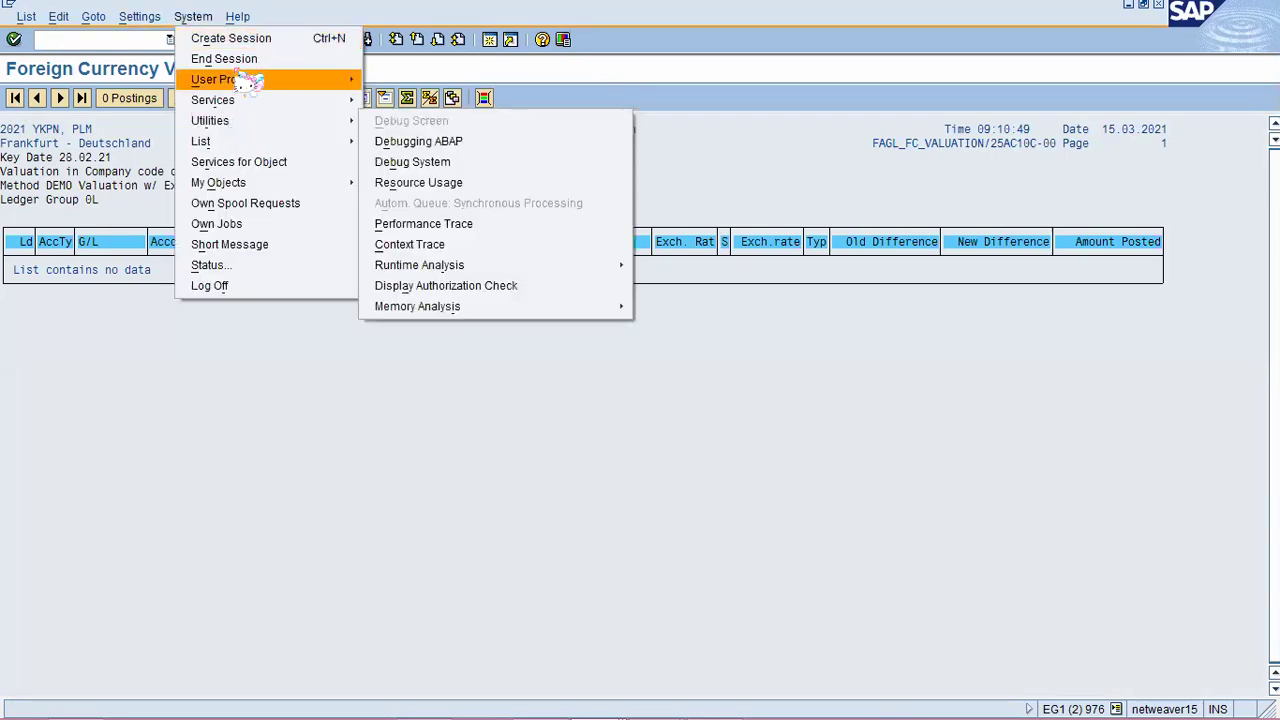
mouse_move(243, 106)
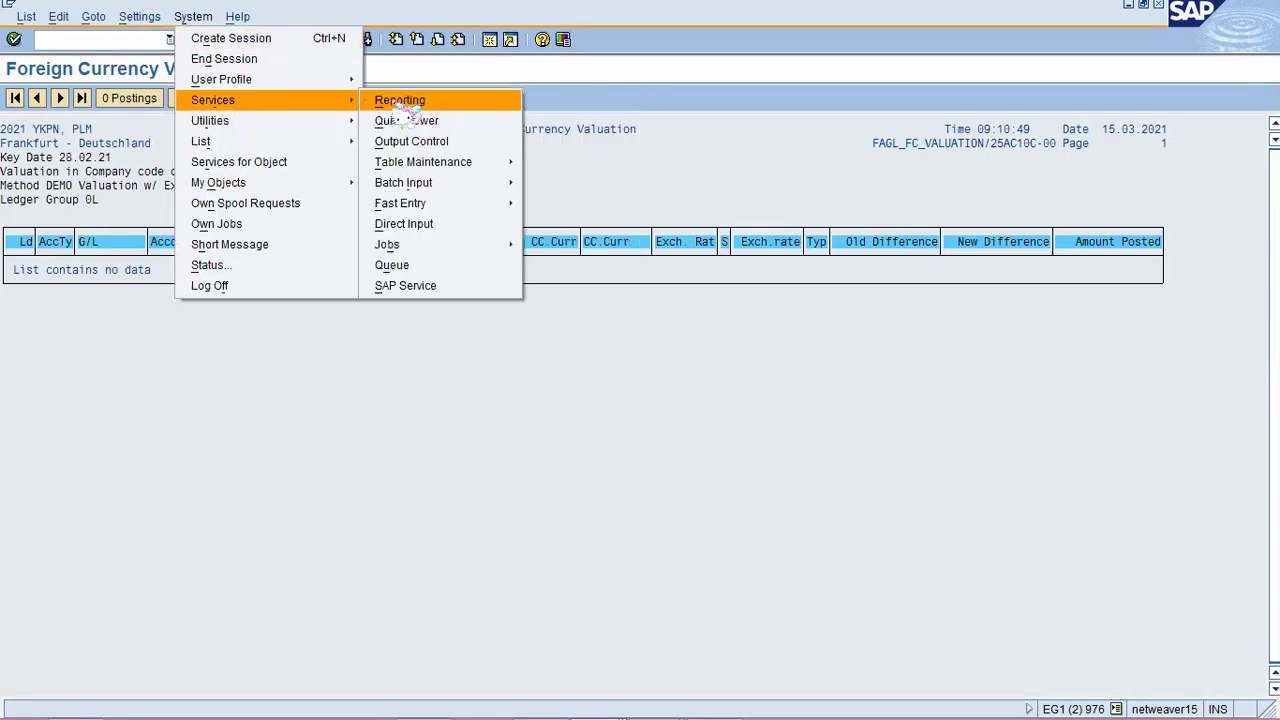
mouse_move(405, 183)
left_click(566, 188)
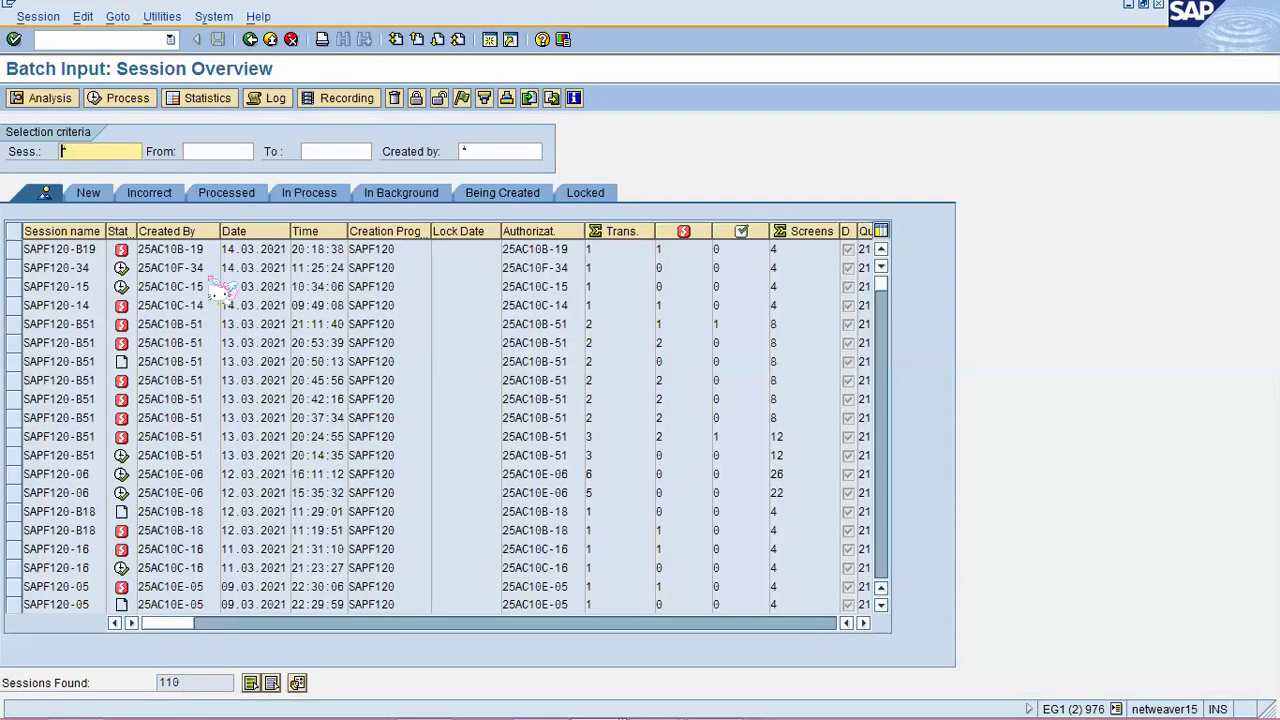
Check the refreshed session list for a session created by the US GAAP valuation run
scroll(198, 420, "down", 1)
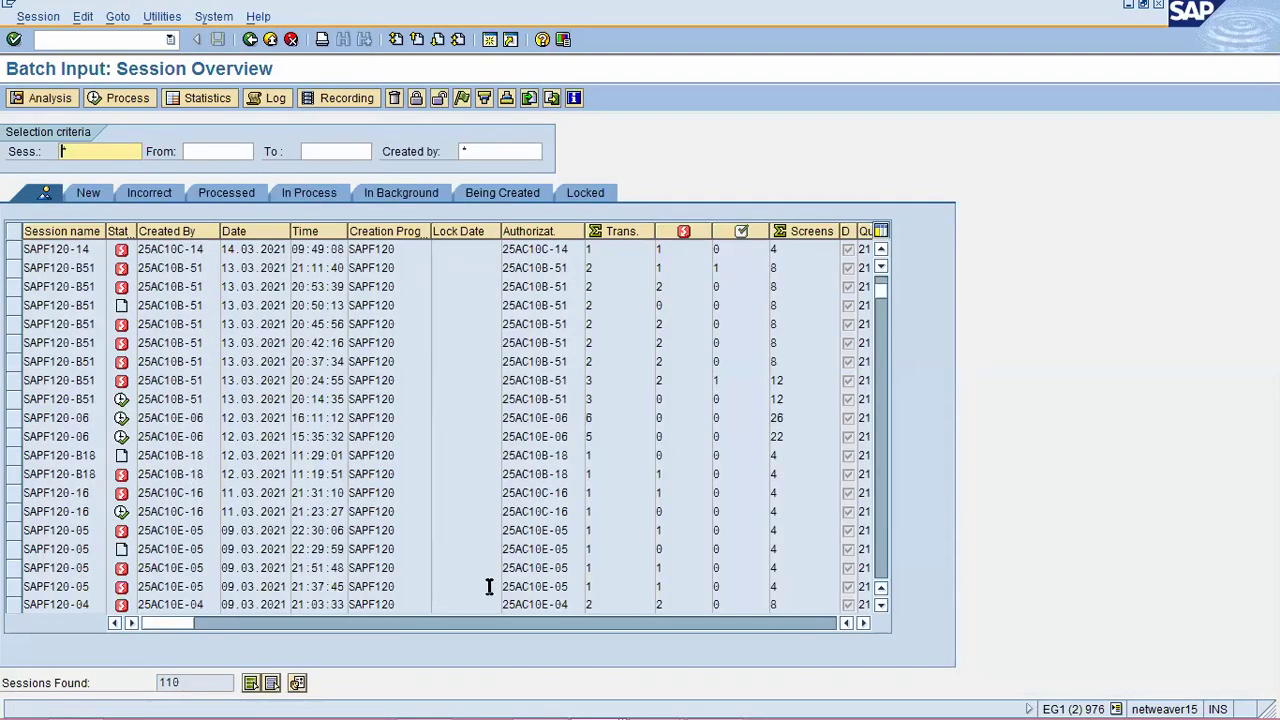
left_click(882, 606)
left_click(882, 606)
left_click(882, 606)
left_click(882, 606)
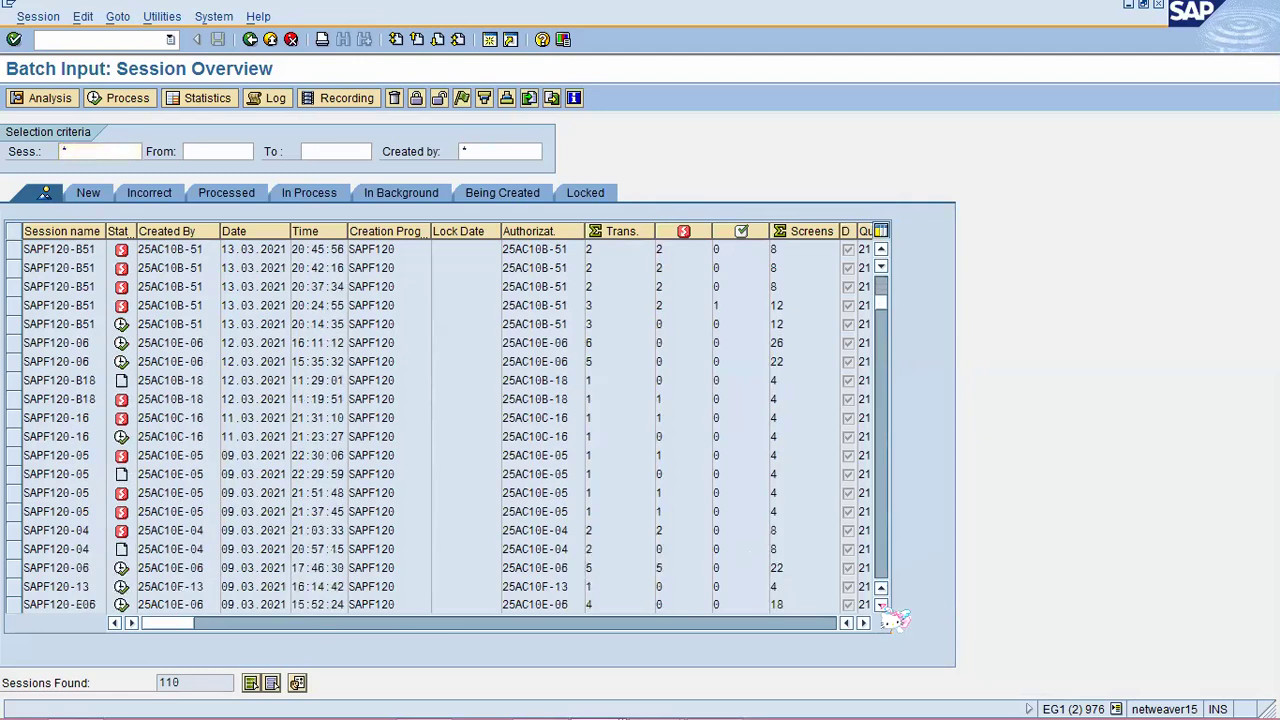
left_click(882, 606)
left_click(882, 606)
left_click(882, 606)
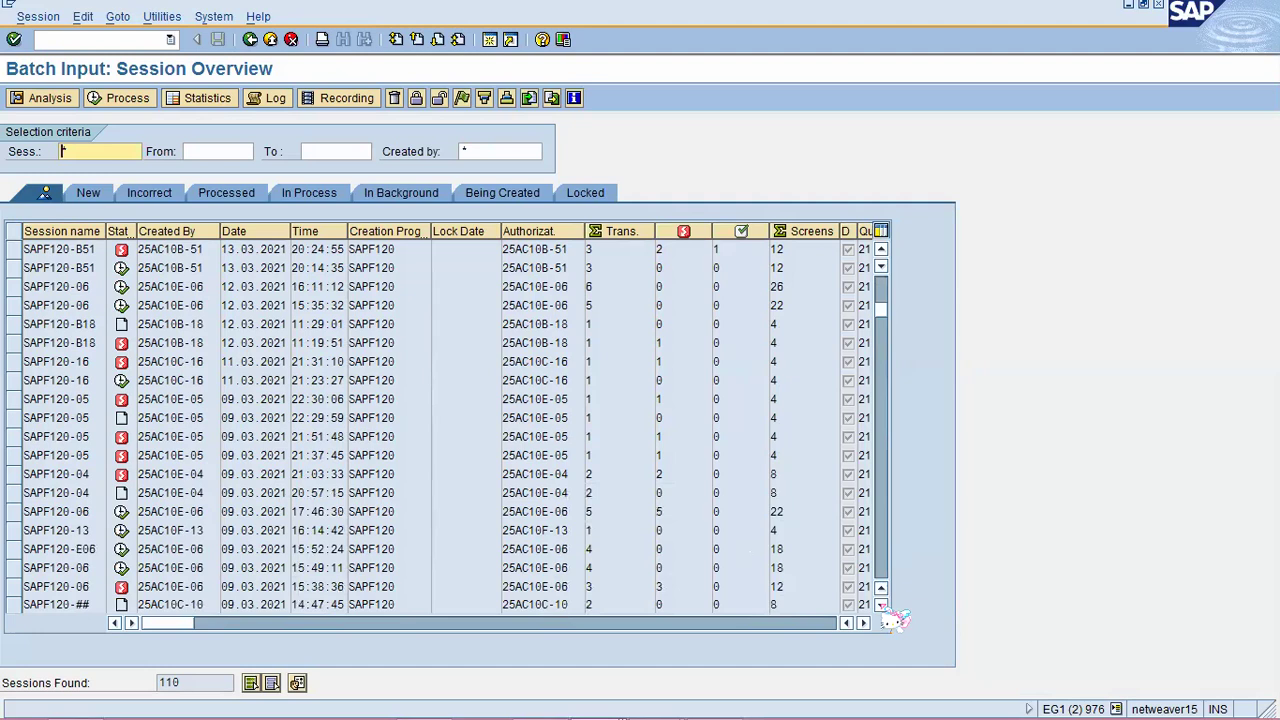
left_click(882, 606)
left_click(881, 605)
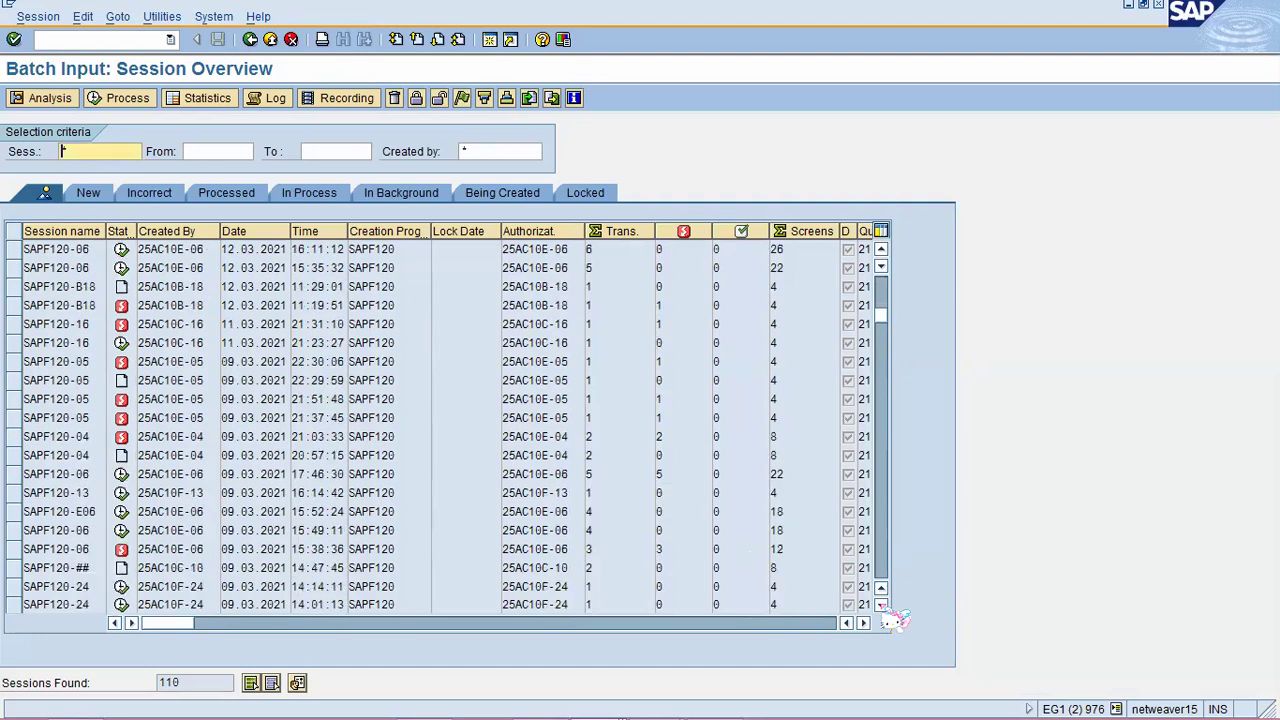
scroll(882, 606, "down", 1)
scroll(882, 606, "down", 1)
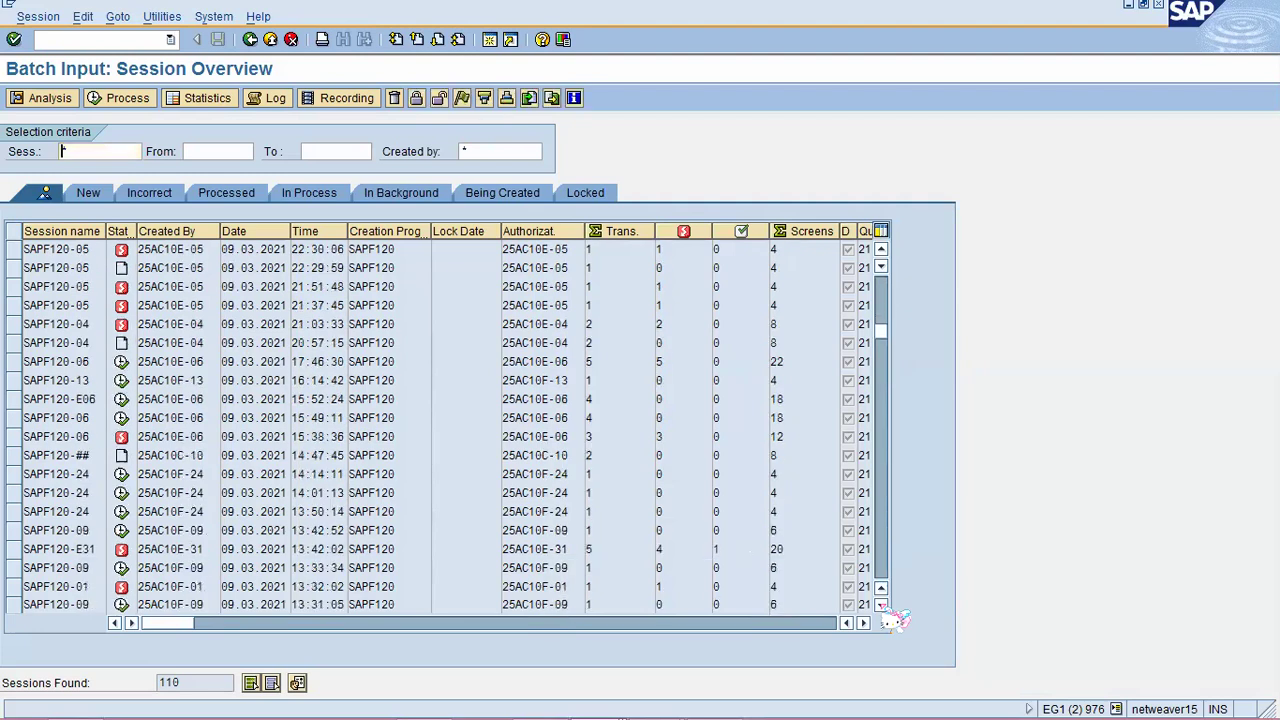
left_click(882, 606)
left_click_drag(882, 346, 884, 414)
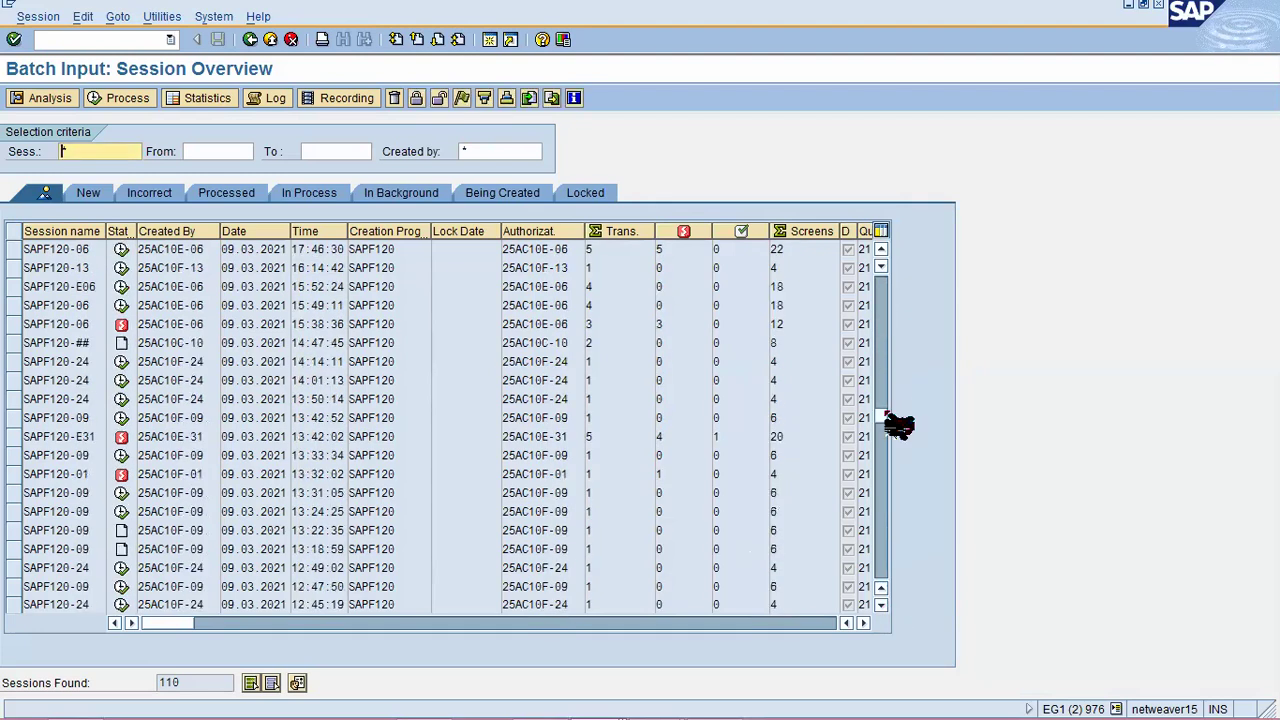
left_click(880, 460)
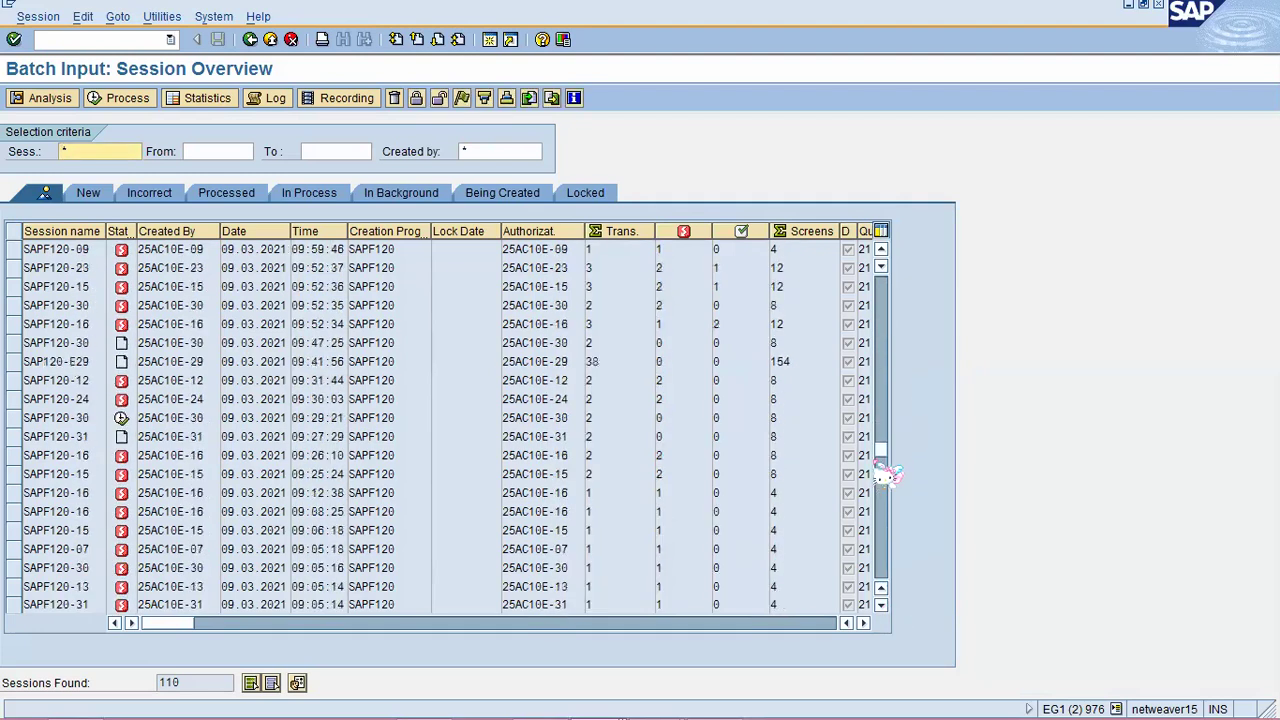
left_click(880, 500)
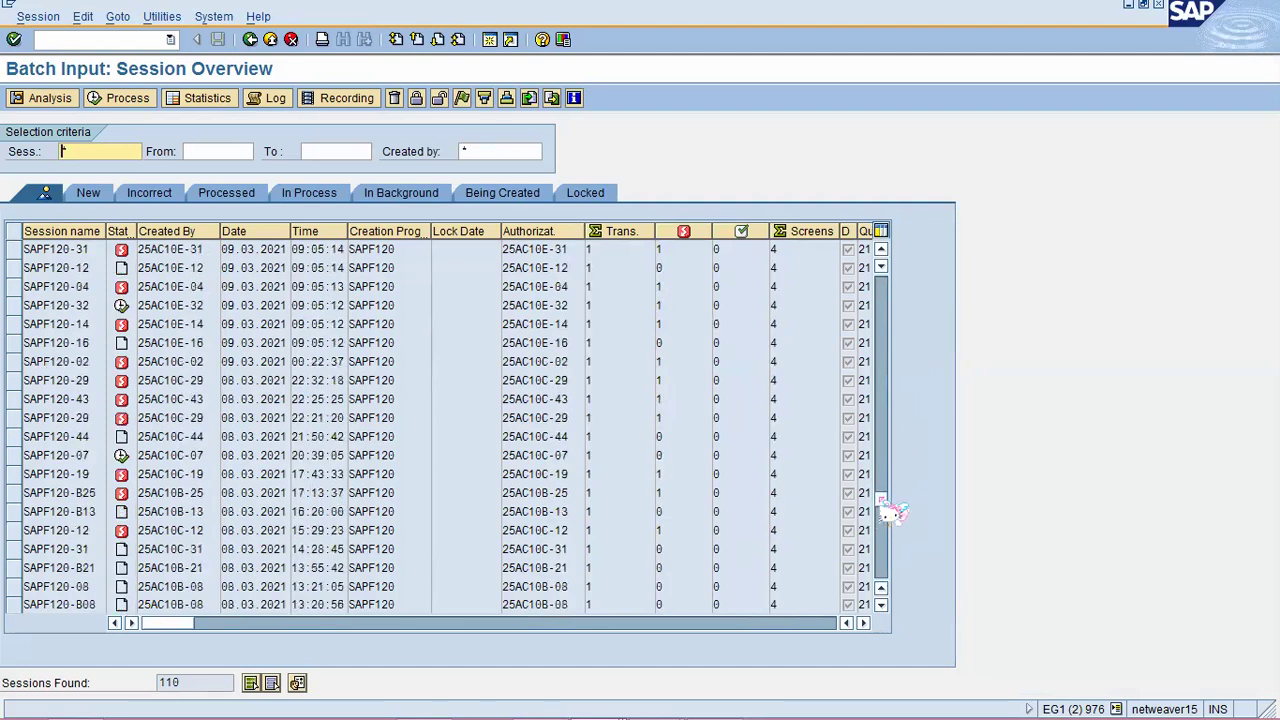
left_click_drag(881, 500, 888, 533)
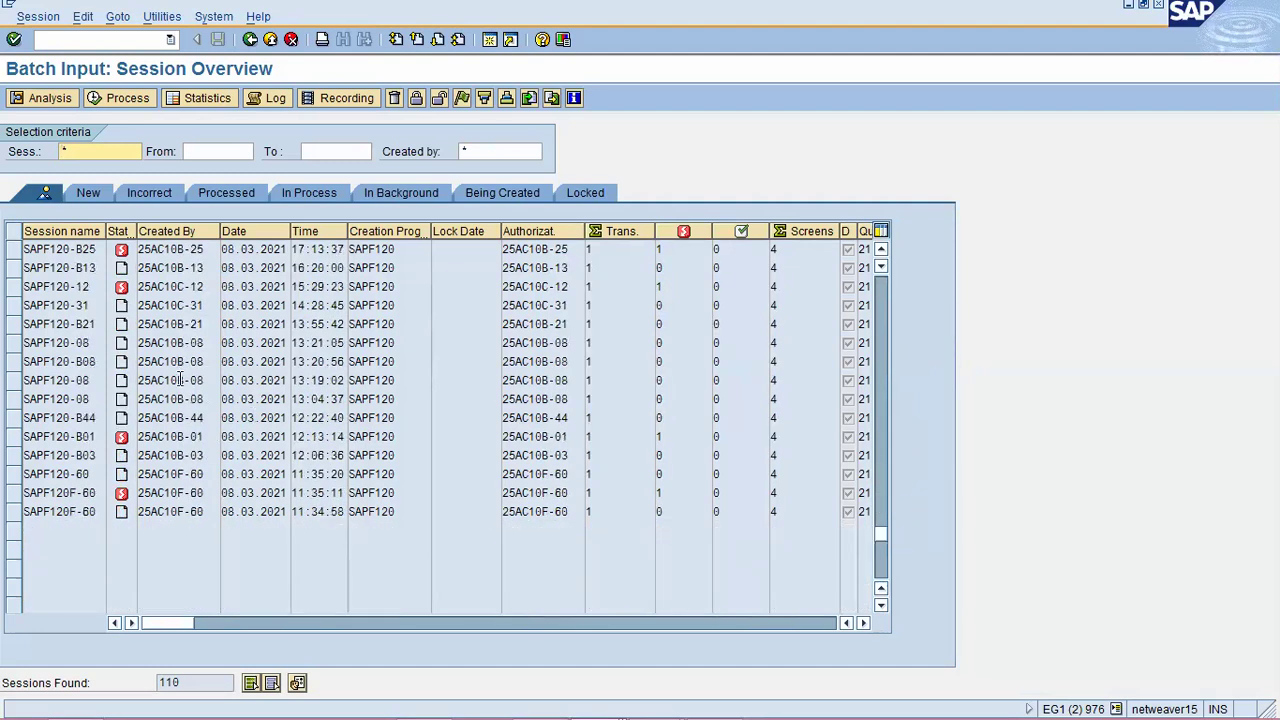
scroll(206, 386, "up", 5)
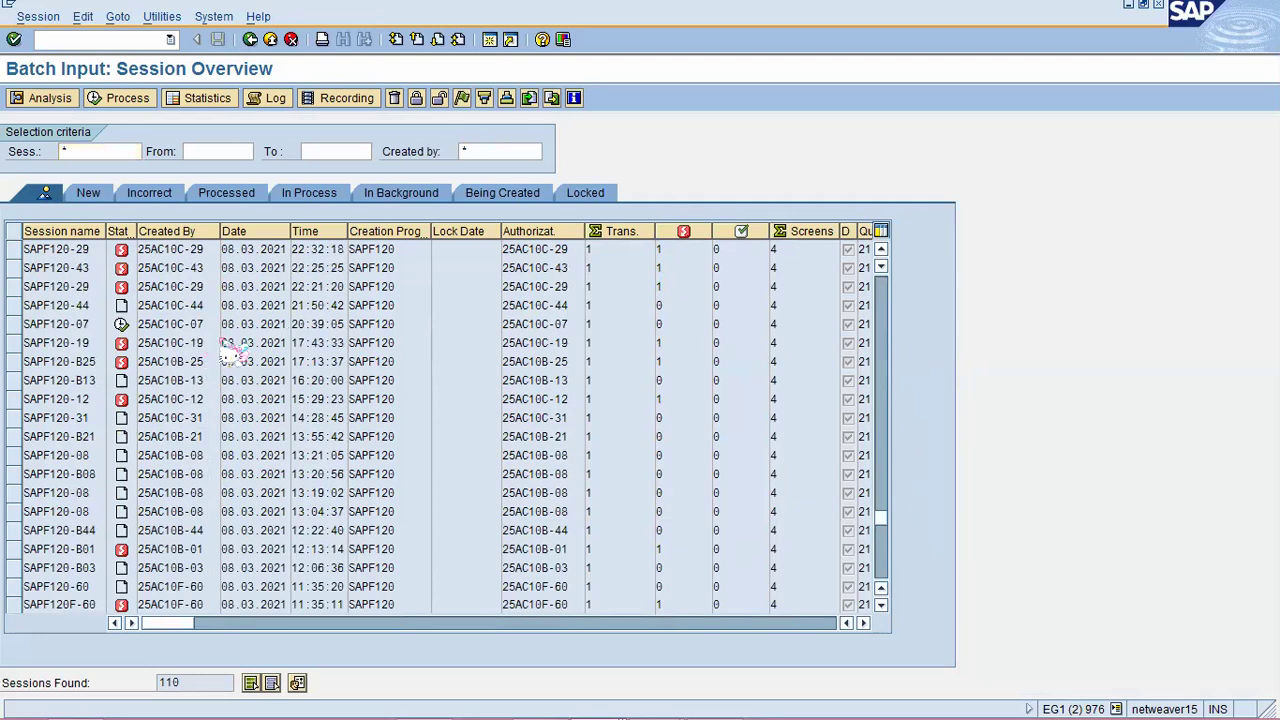
scroll(760, 430, "up", 13)
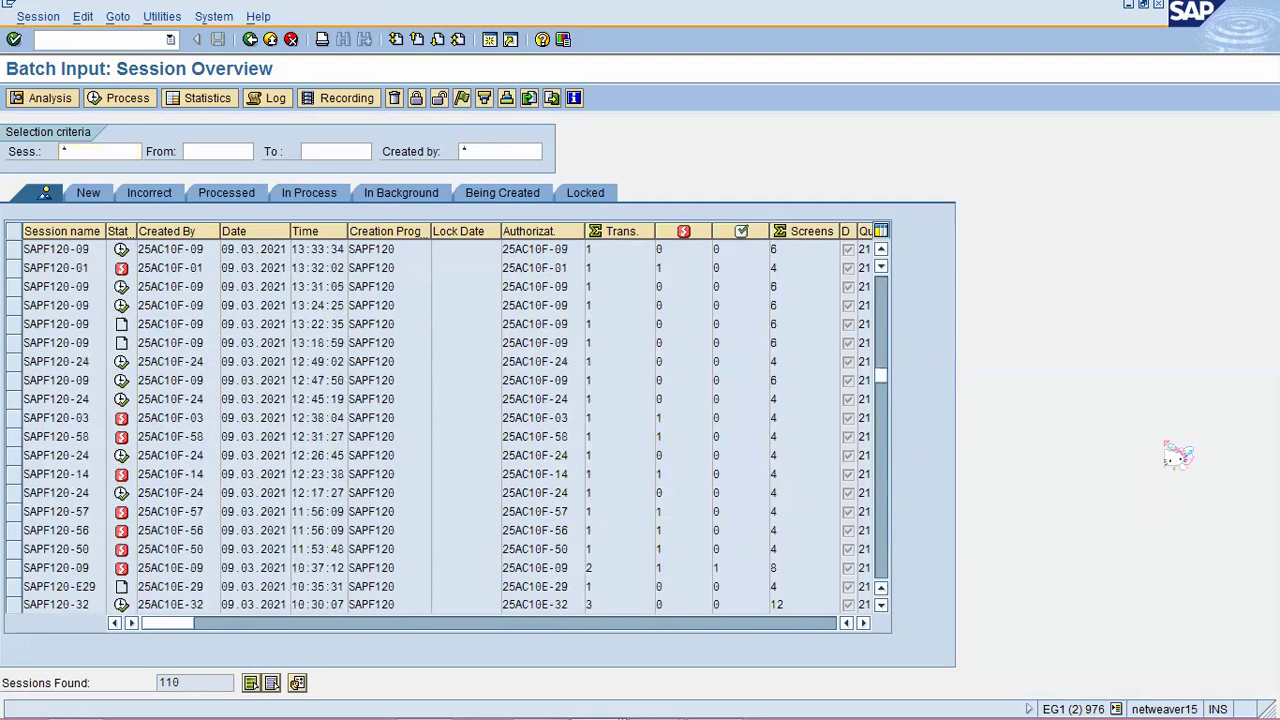
scroll(1183, 438, "up", 6)
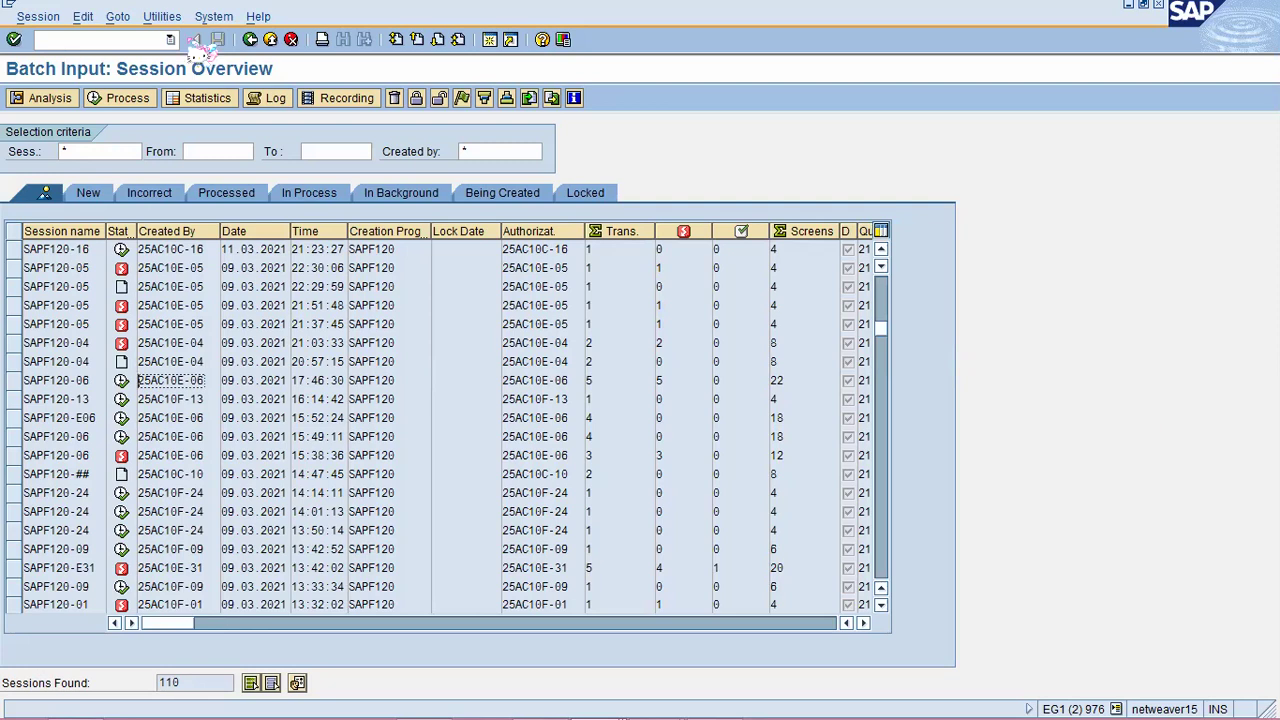
Return to Foreign Currency Valuation and try to execute it without entering a company code or valuation area
left_click(268, 41)
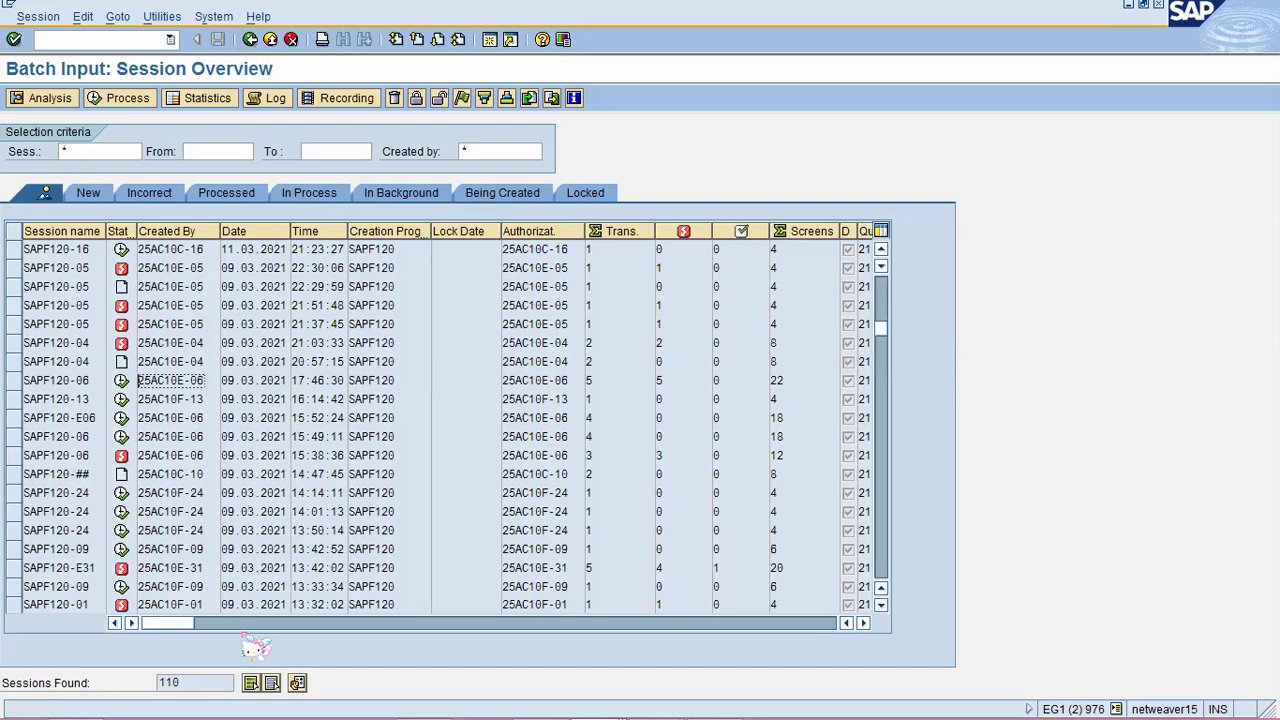
double_click(250, 586)
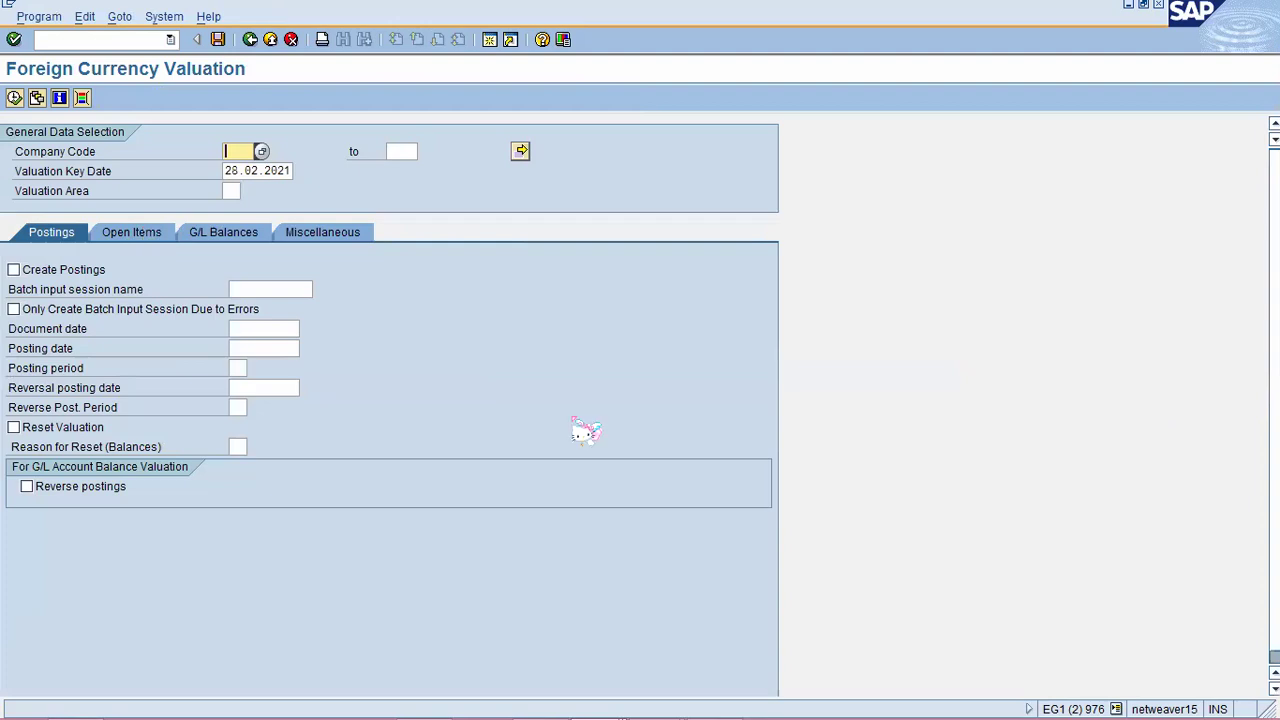
left_click(15, 98)
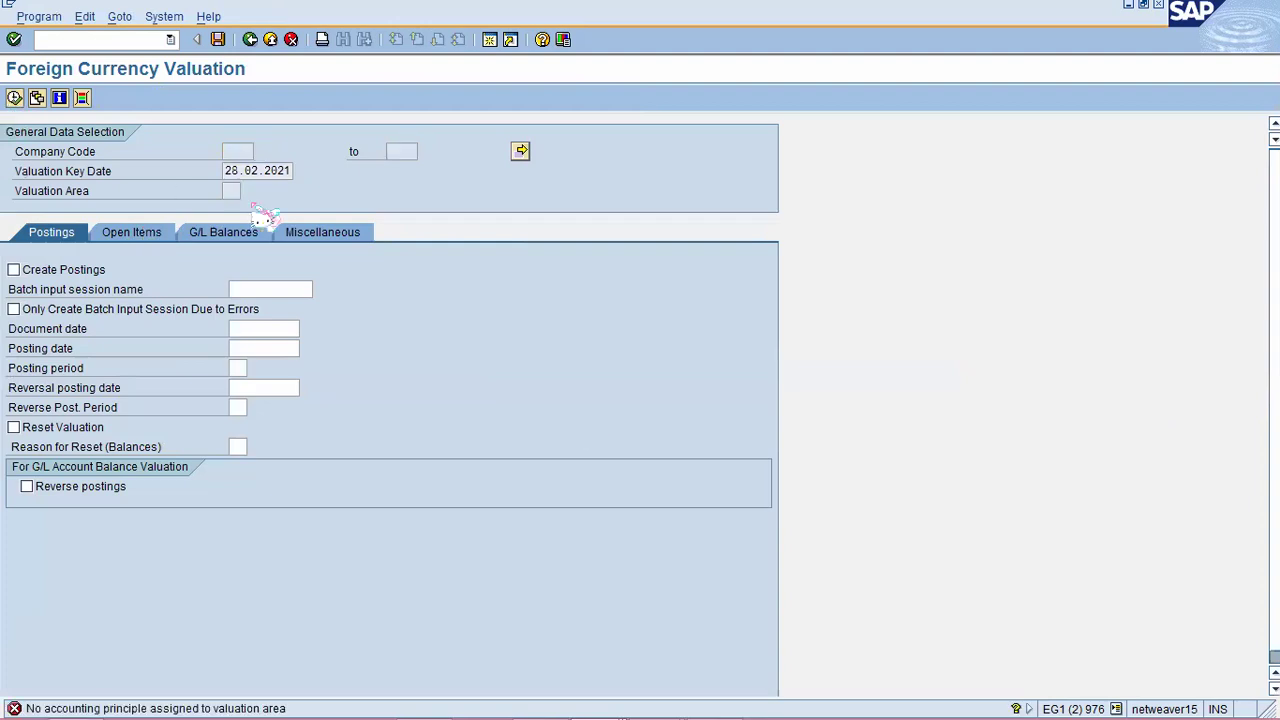
left_click(251, 40)
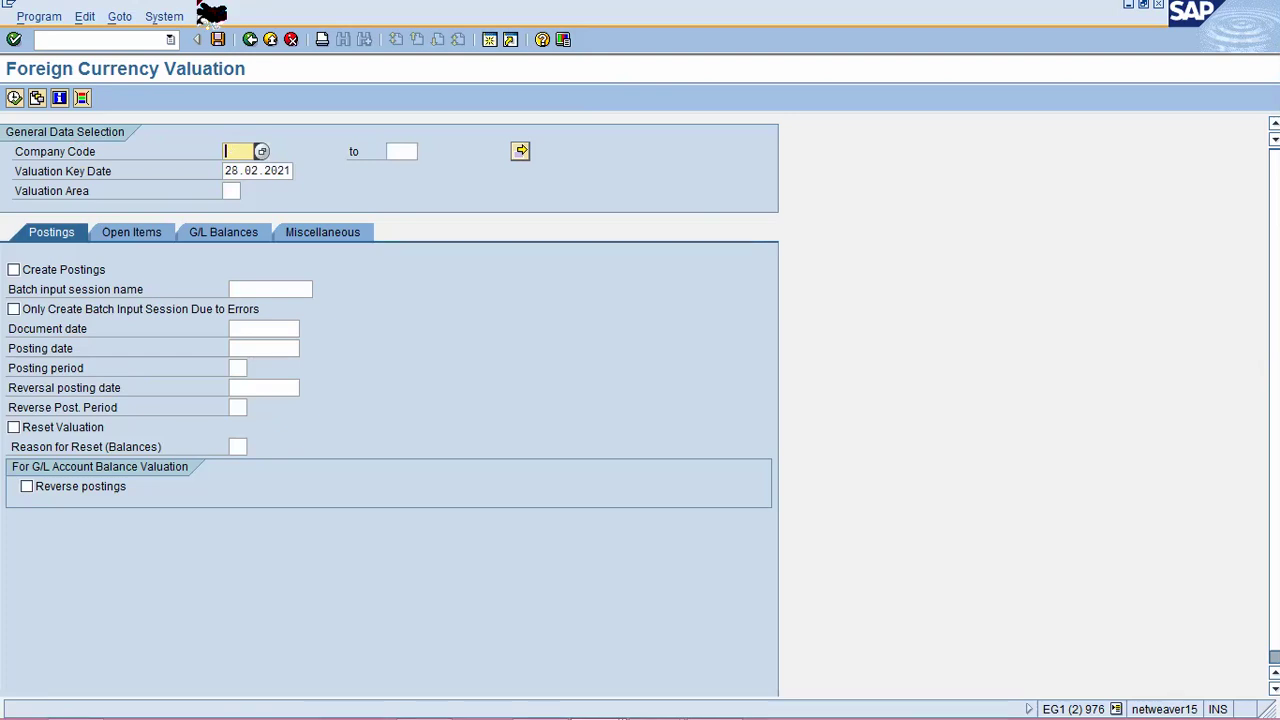
Load the saved valuation variant for company code 1000 and set its batch input session name to SAPF100-C00
left_click(120, 17)
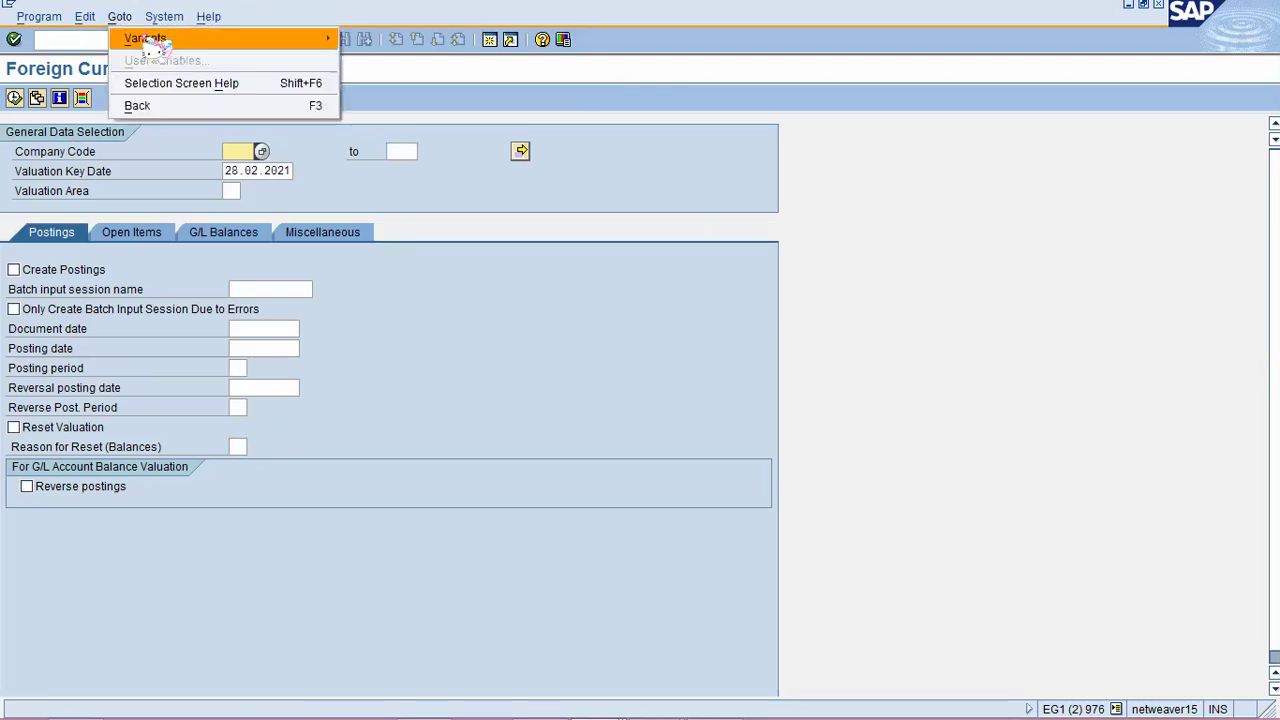
mouse_move(200, 38)
left_click(390, 58)
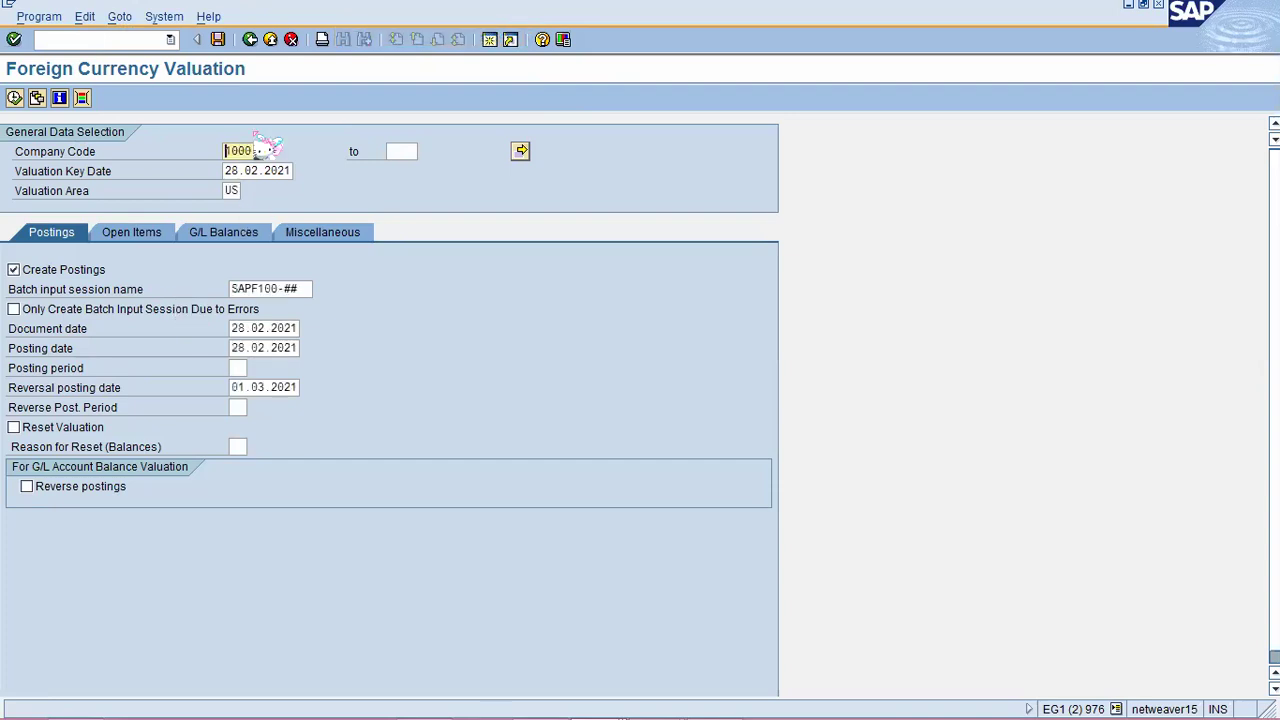
left_click(307, 289)
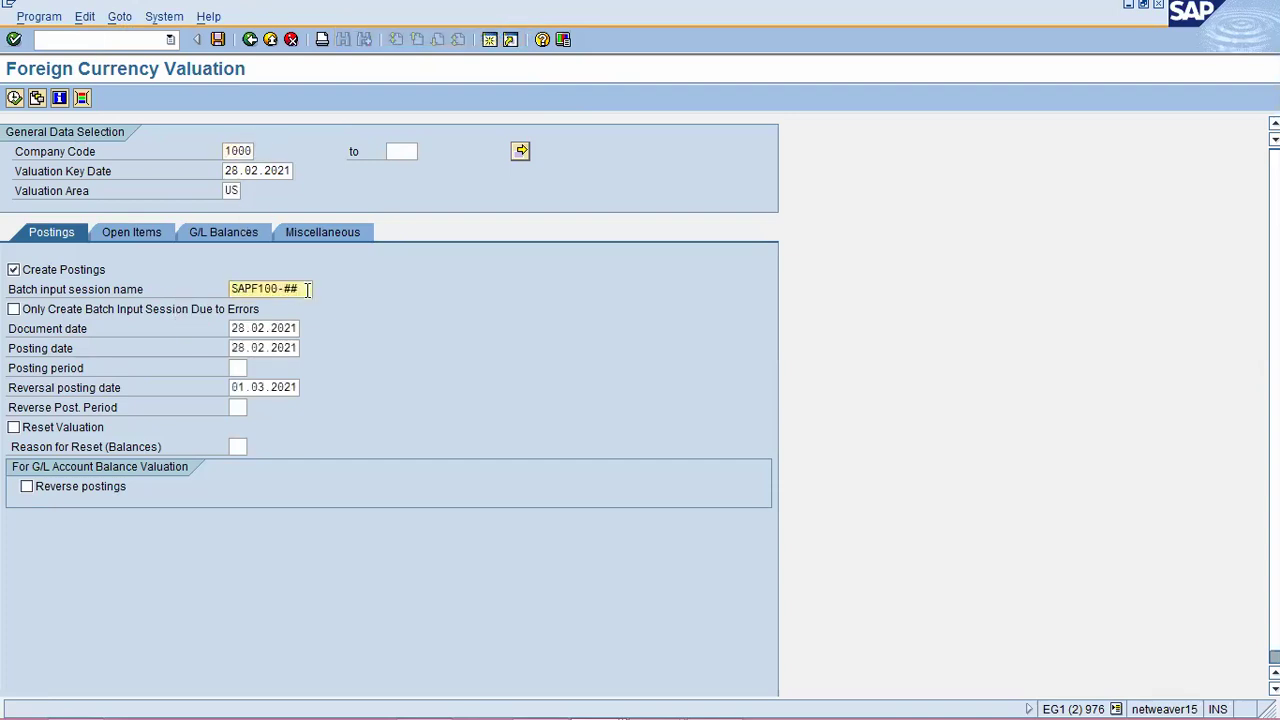
key("BackSpace")
key("BackSpace")
key("Down")
key("Return")
left_click(130, 234)
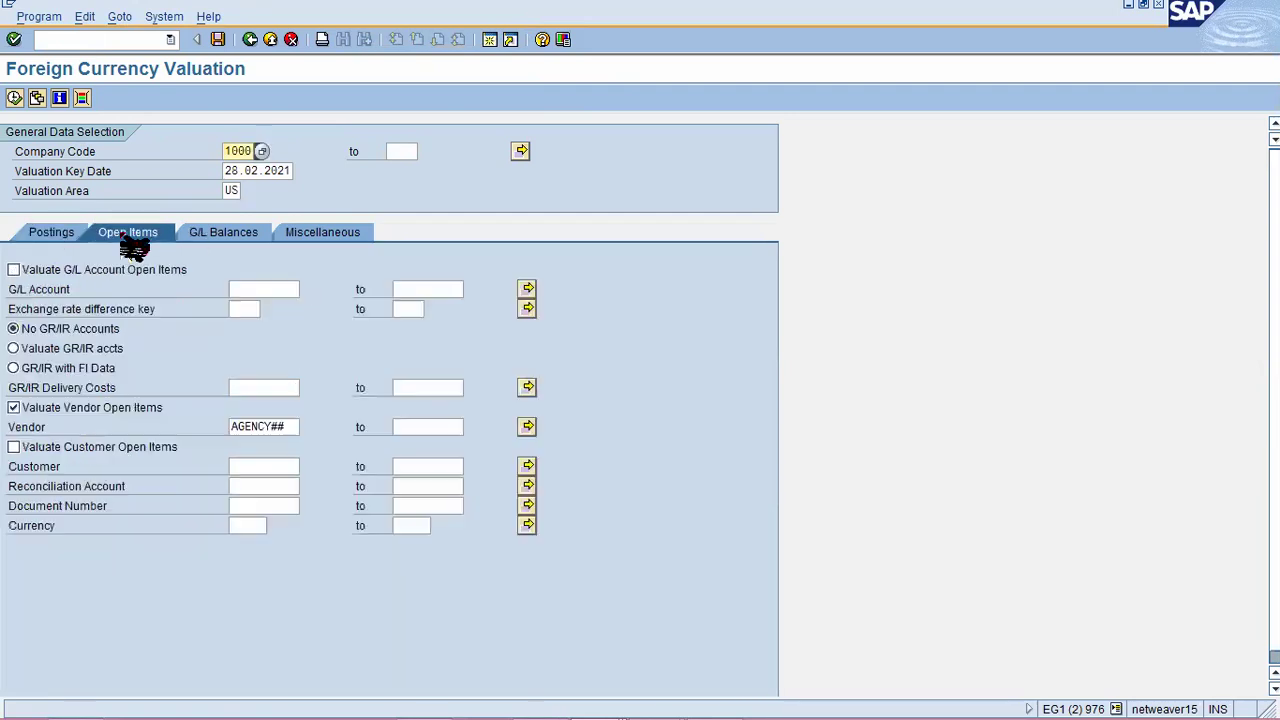
left_click(51, 232)
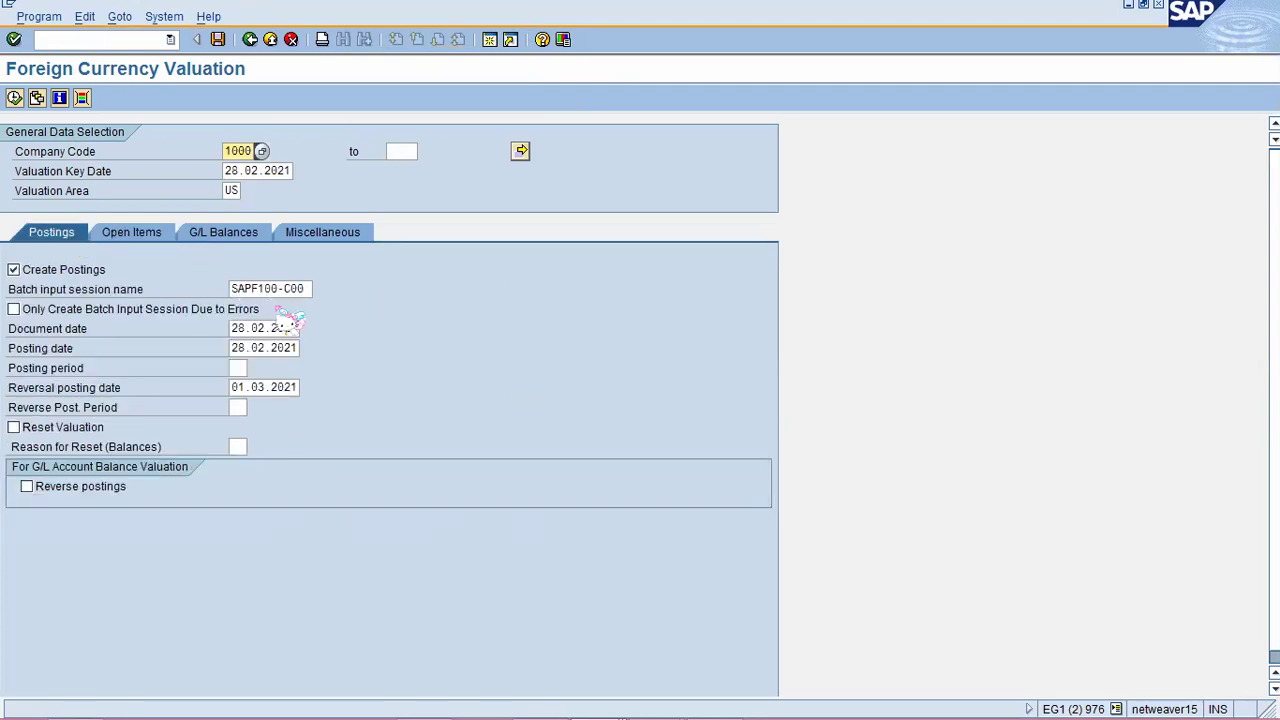
Set the vendor for open item valuation to AGENCY00 and execute the foreign currency valuation
left_click(142, 236)
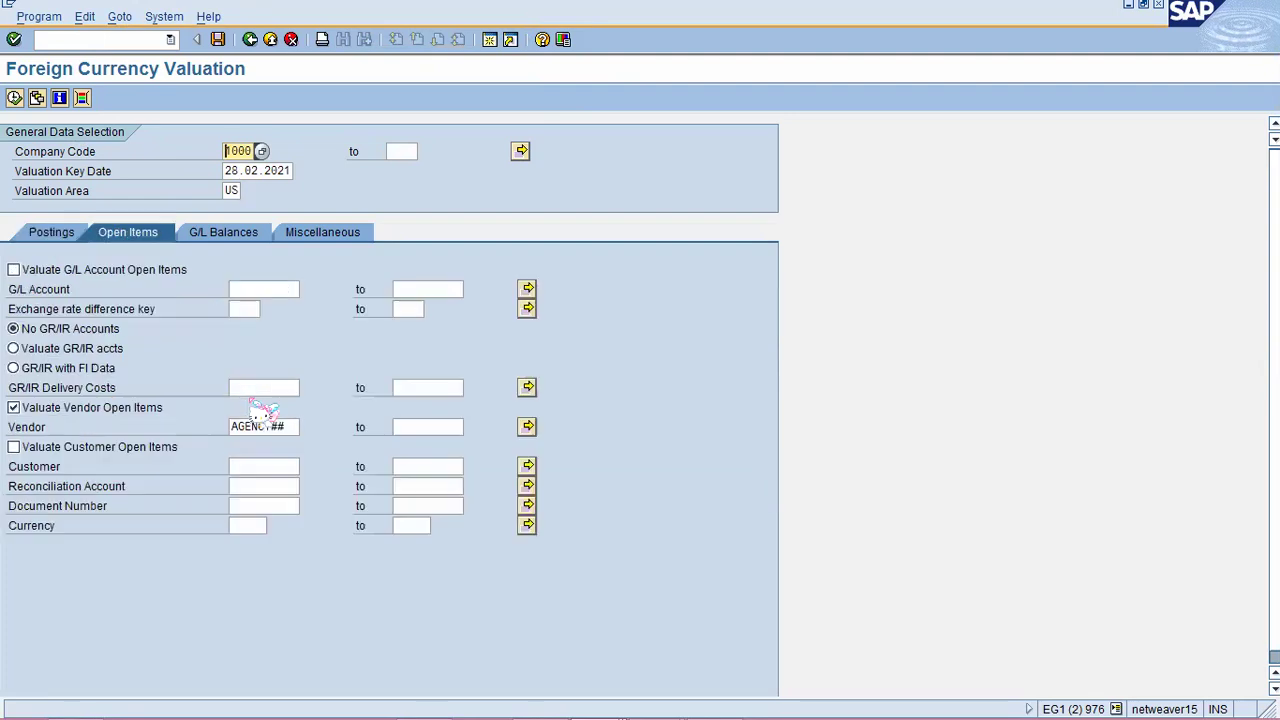
left_click(296, 426)
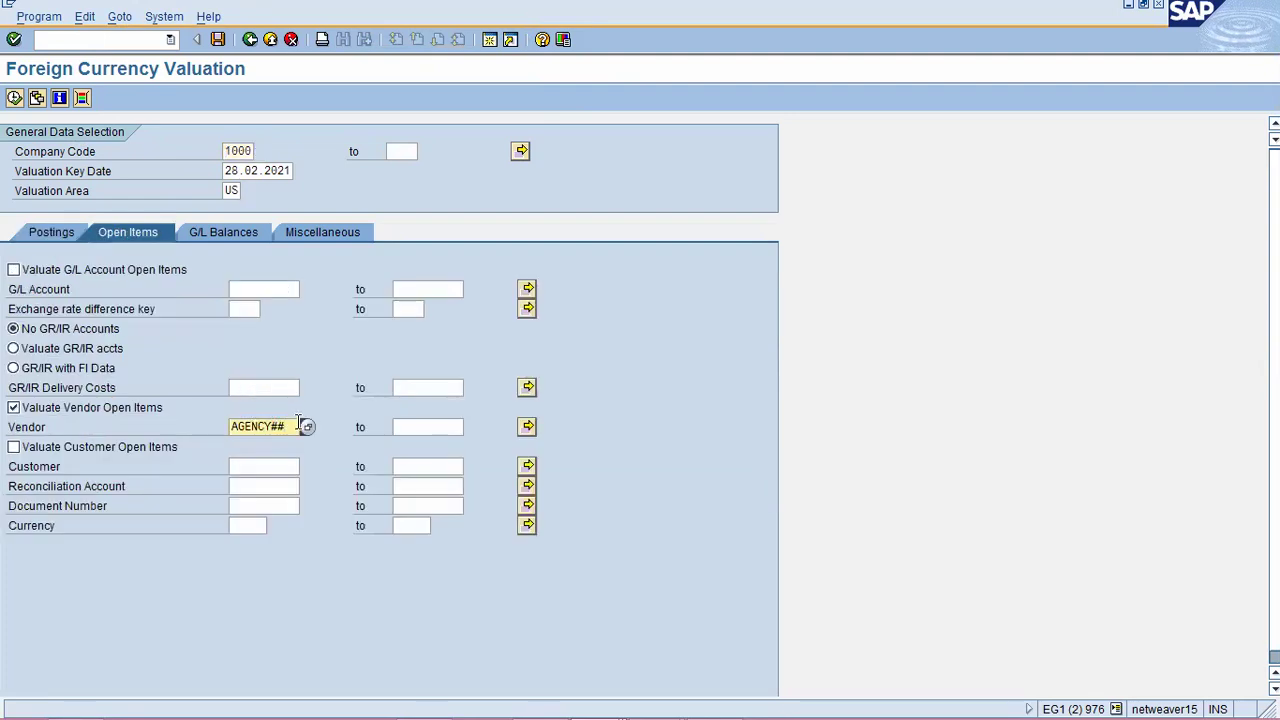
key("BackSpace")
key("BackSpace")
type("00")
left_click(14, 97)
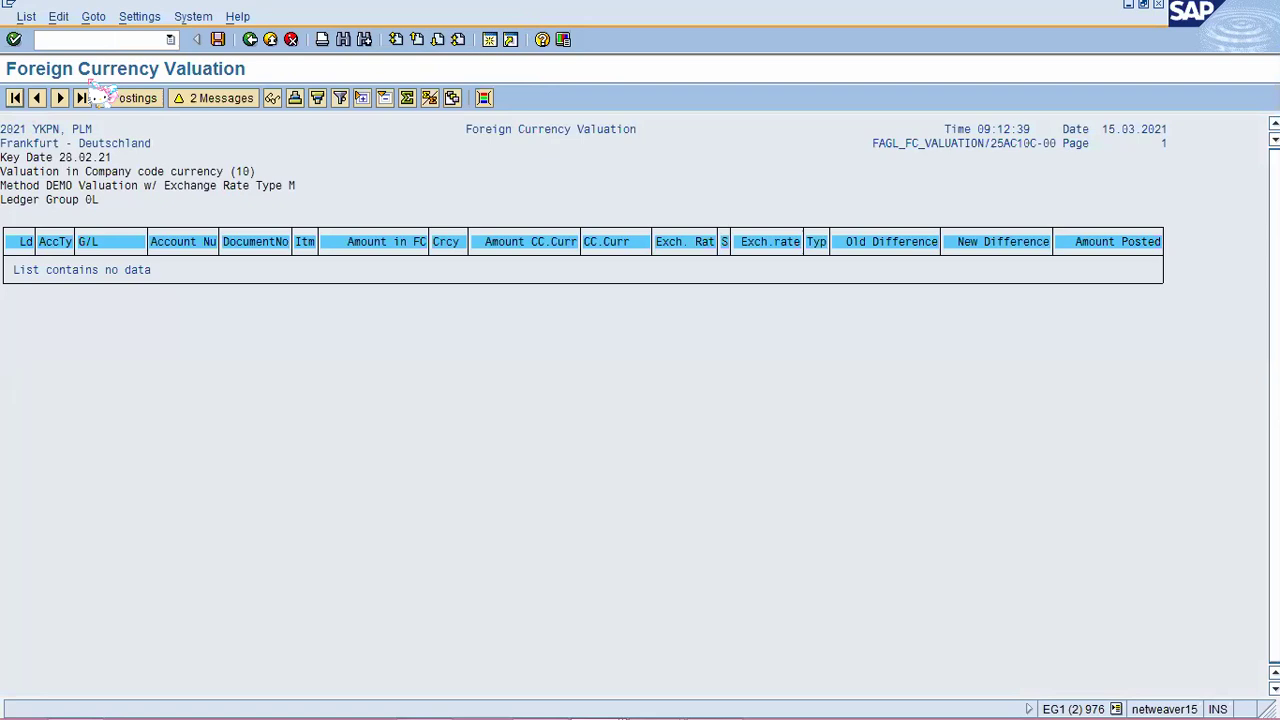
Open the batch input session overview from the valuation result list
left_click(195, 17)
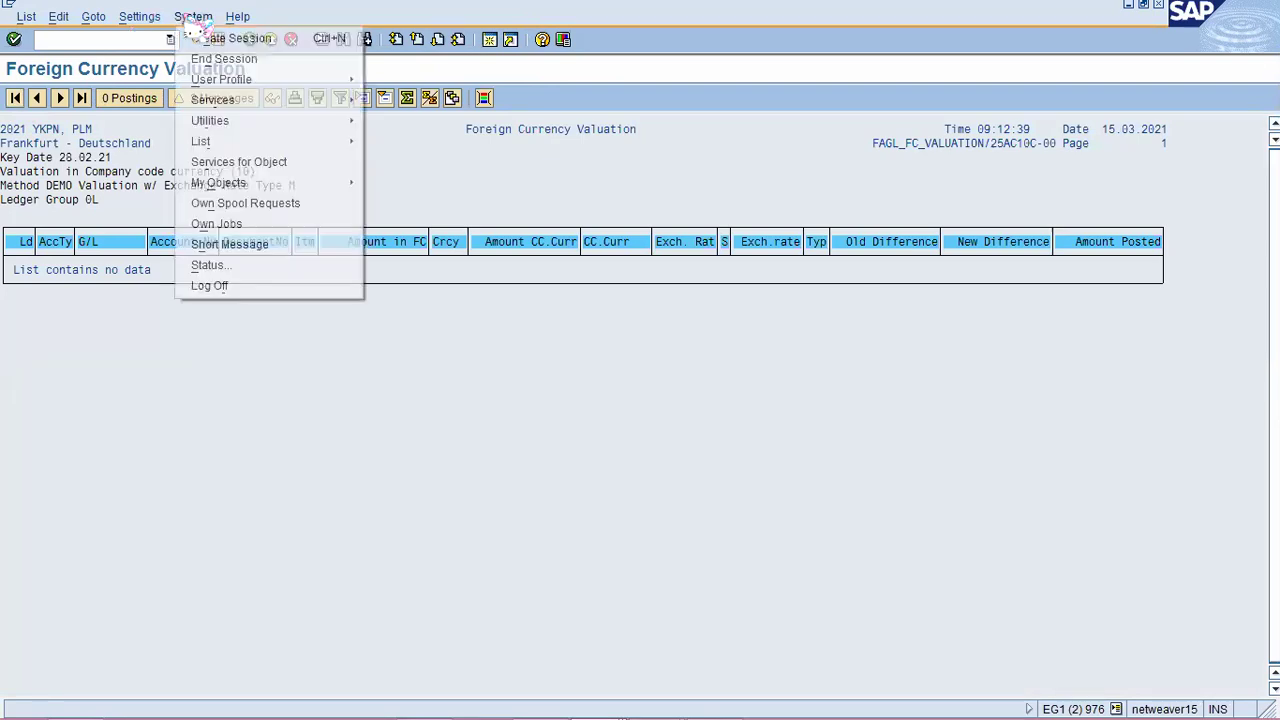
mouse_move(226, 106)
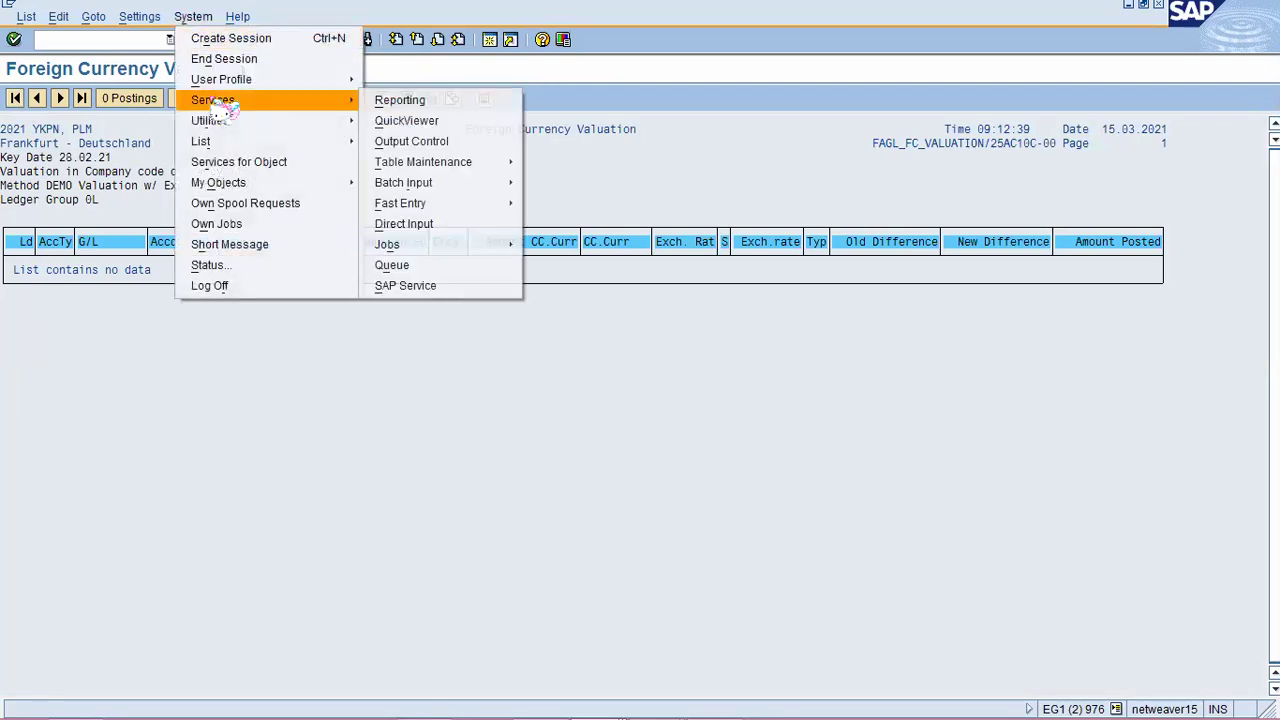
mouse_move(447, 185)
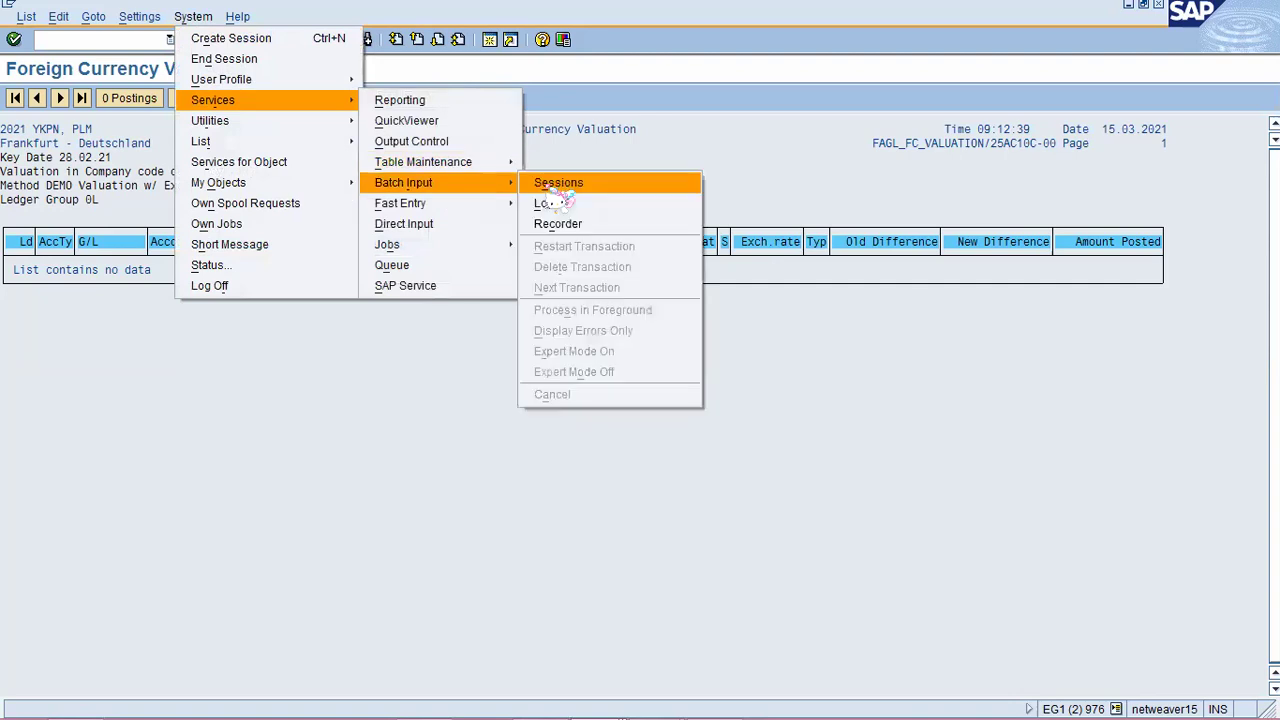
left_click(556, 186)
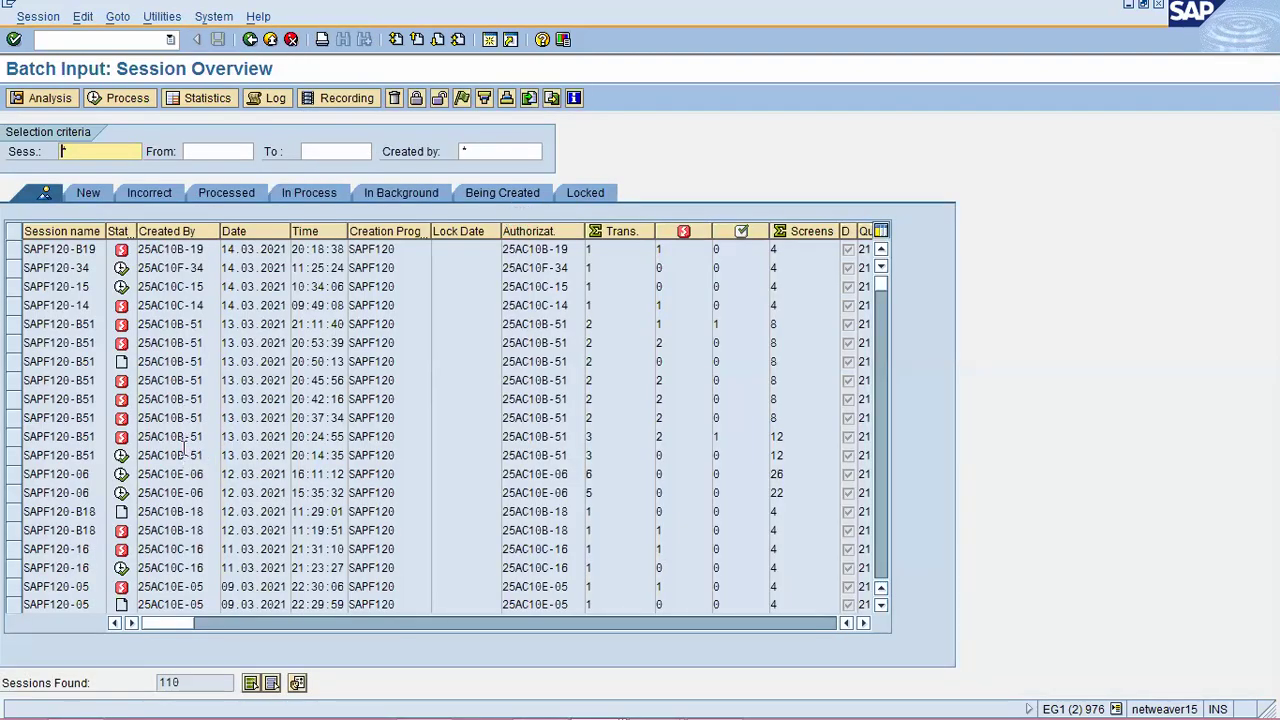
Look through the whole batch input session list for the SAPF100-C00 valuation session
scroll(185, 445, "down", 2)
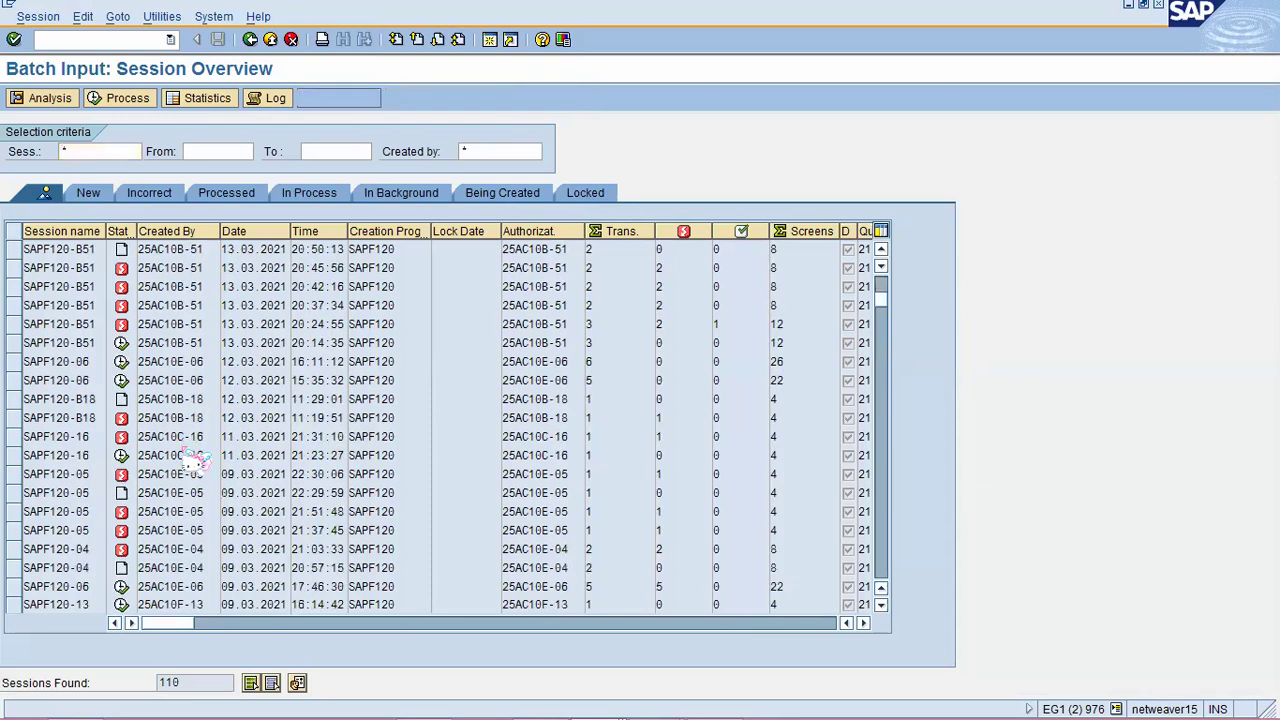
scroll(184, 448, "down", 7)
scroll(184, 448, "down", 10)
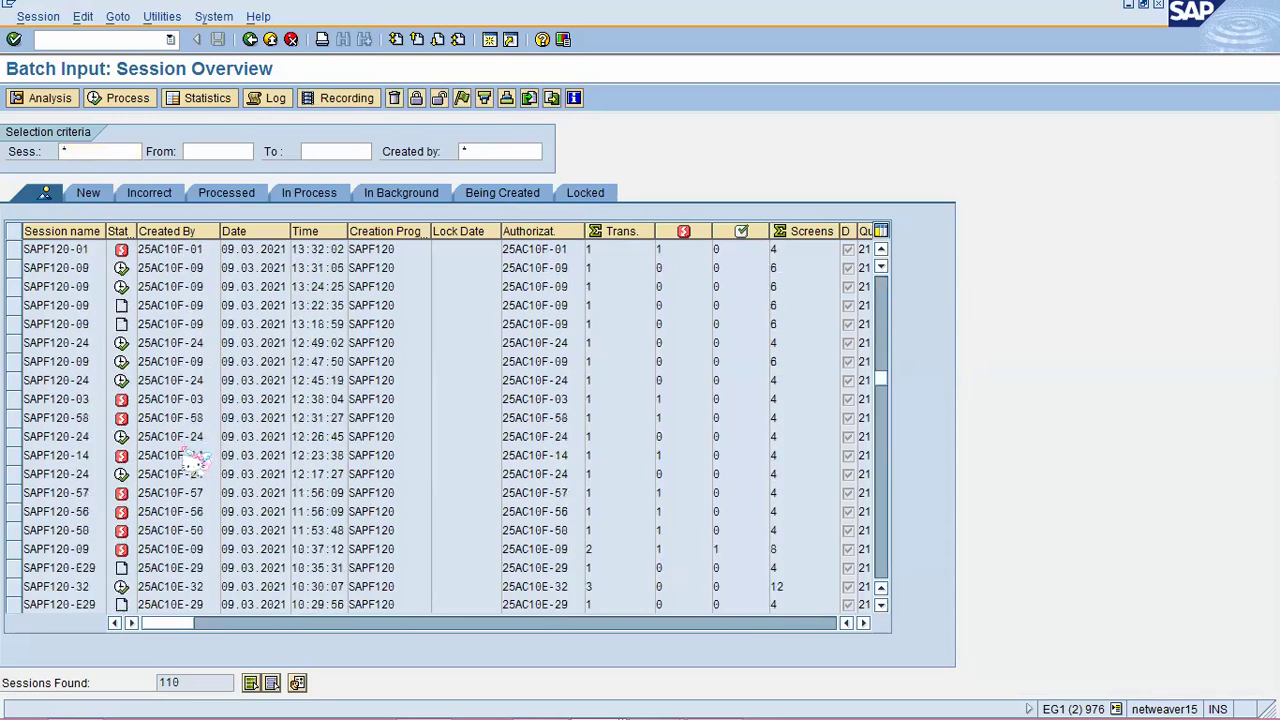
scroll(184, 448, "down", 5)
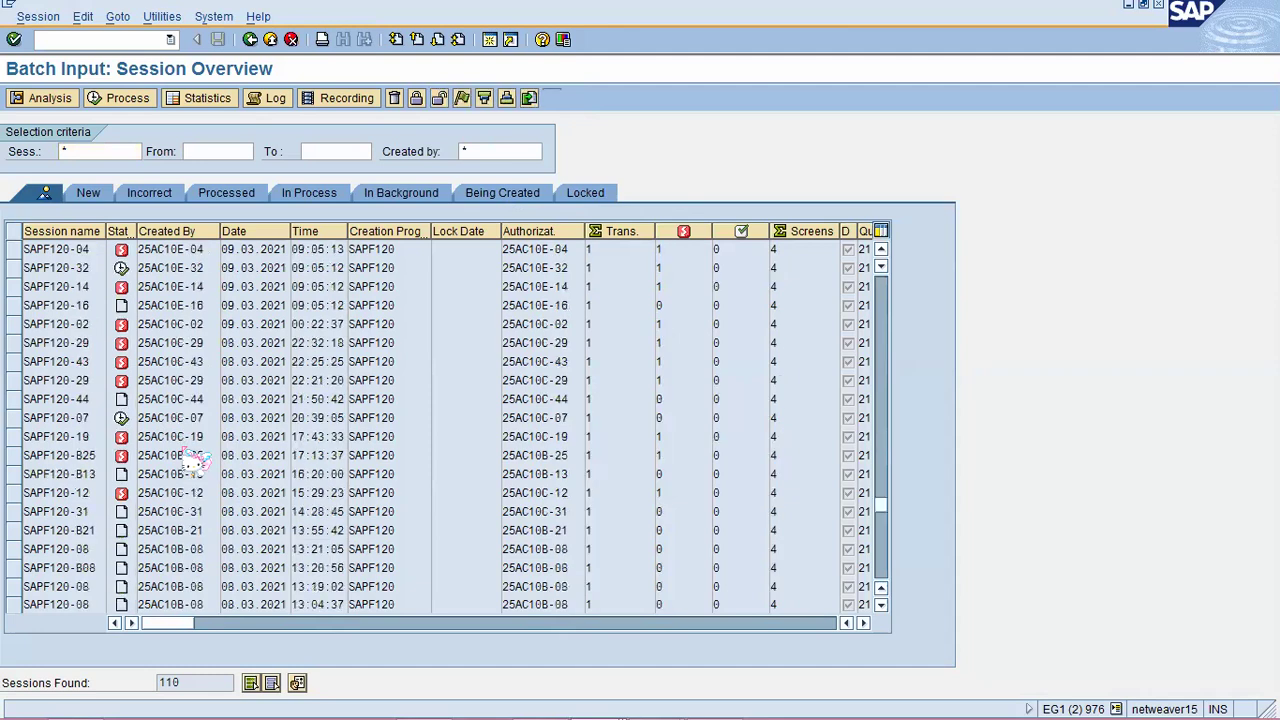
scroll(190, 455, "down", 3)
scroll(186, 457, "down", 3)
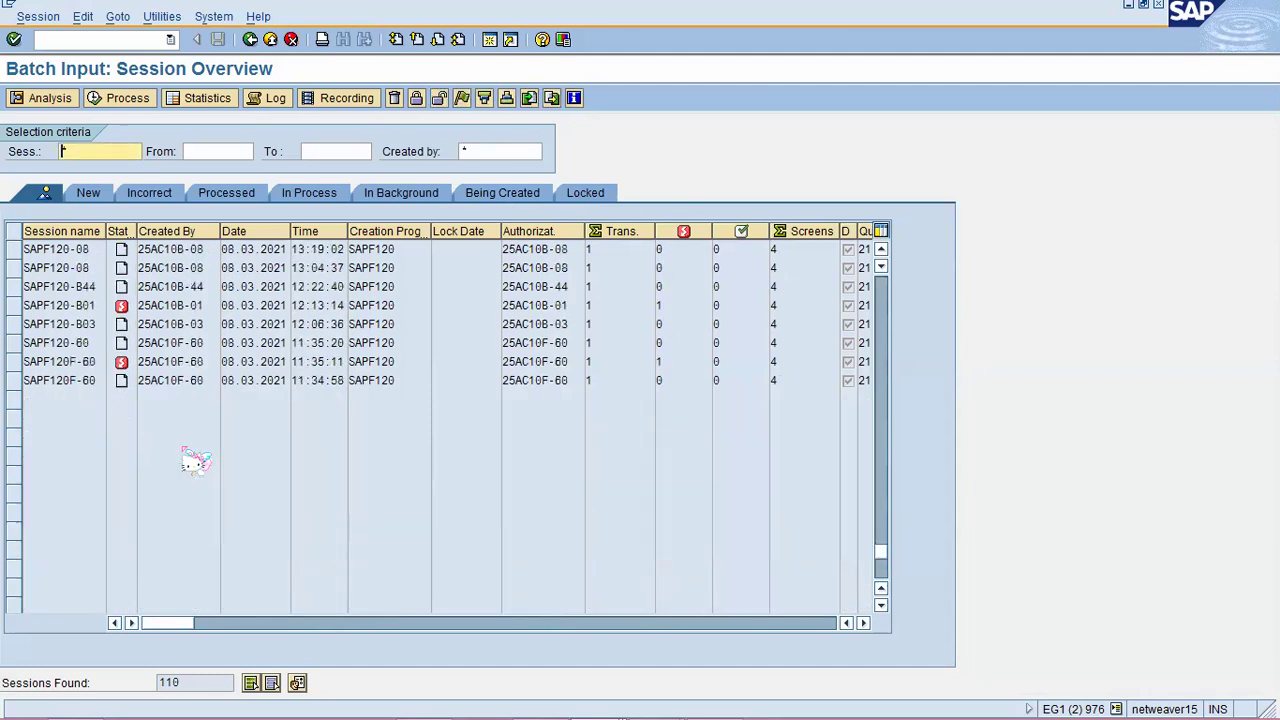
scroll(205, 425, "up", 4)
scroll(372, 467, "up", 3)
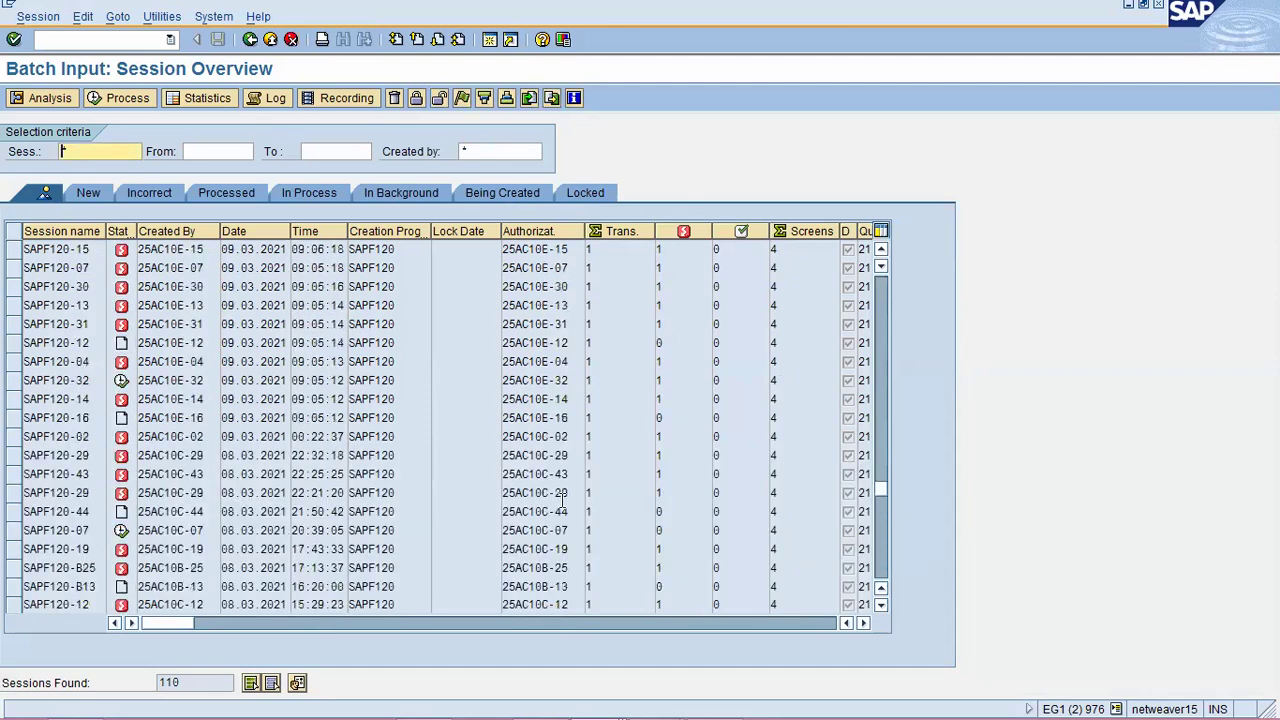
scroll(563, 531, "down", 2)
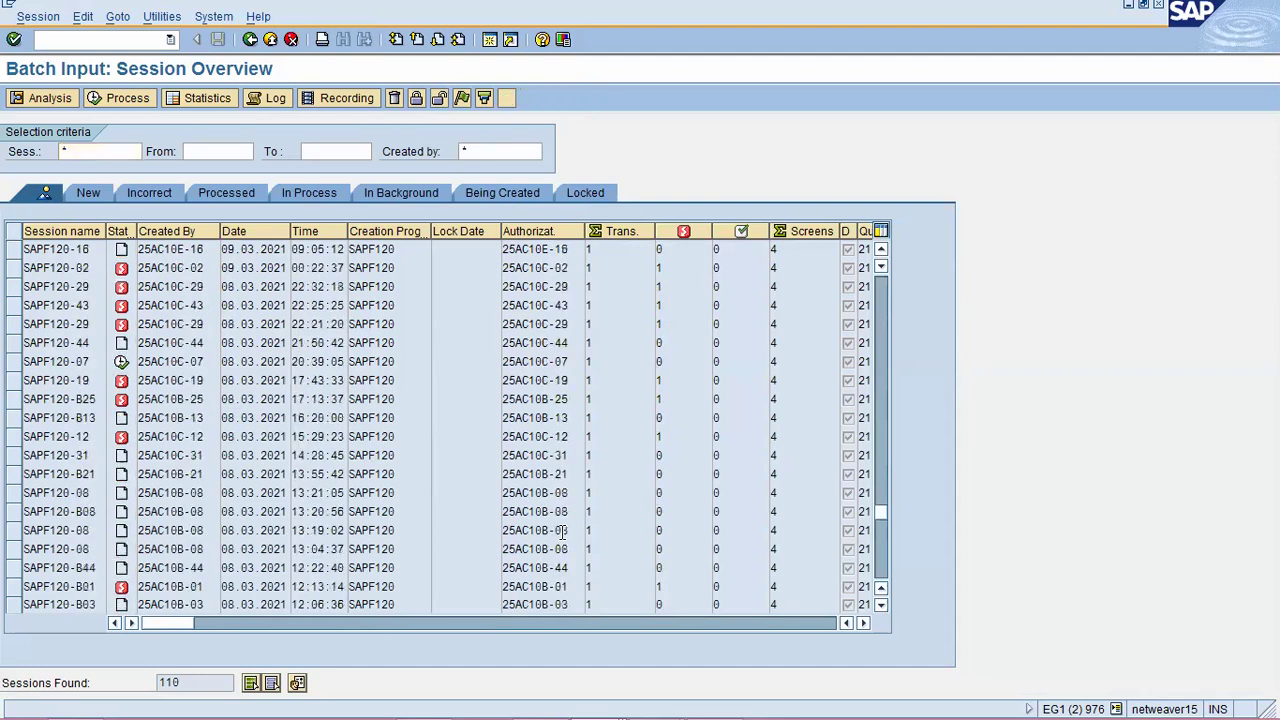
scroll(563, 531, "down", 1)
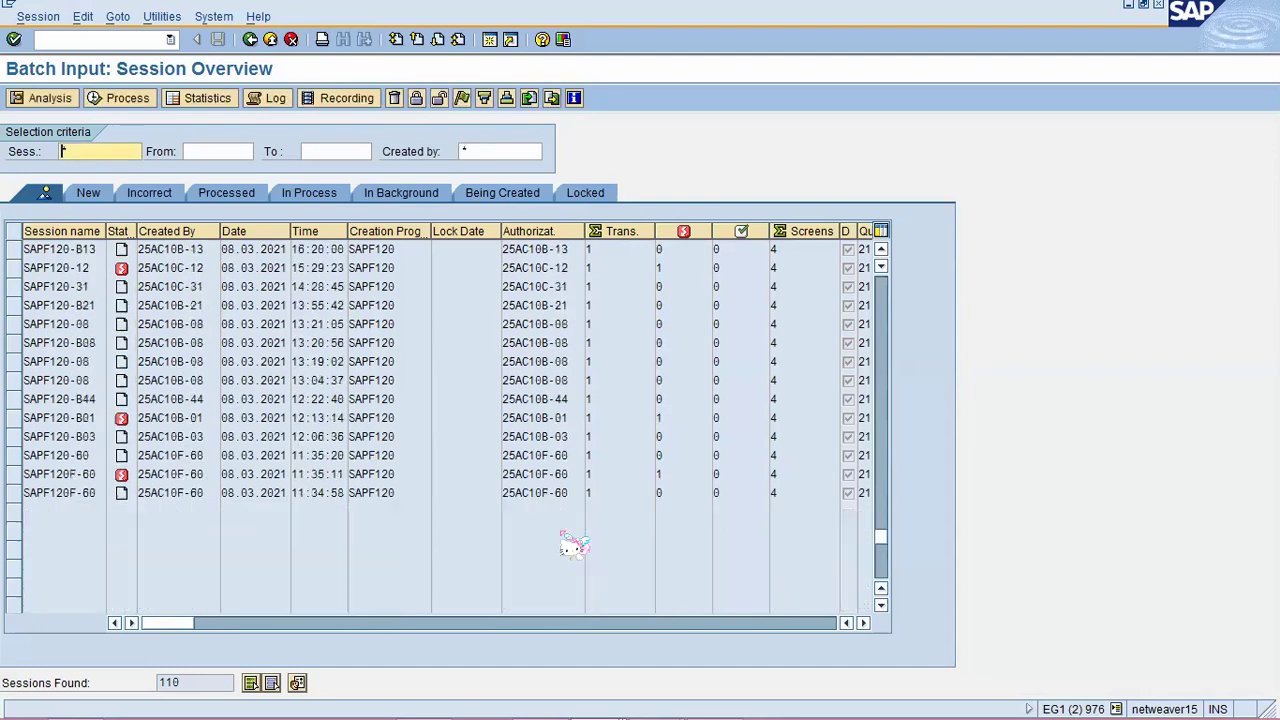
scroll(563, 531, "up", 3)
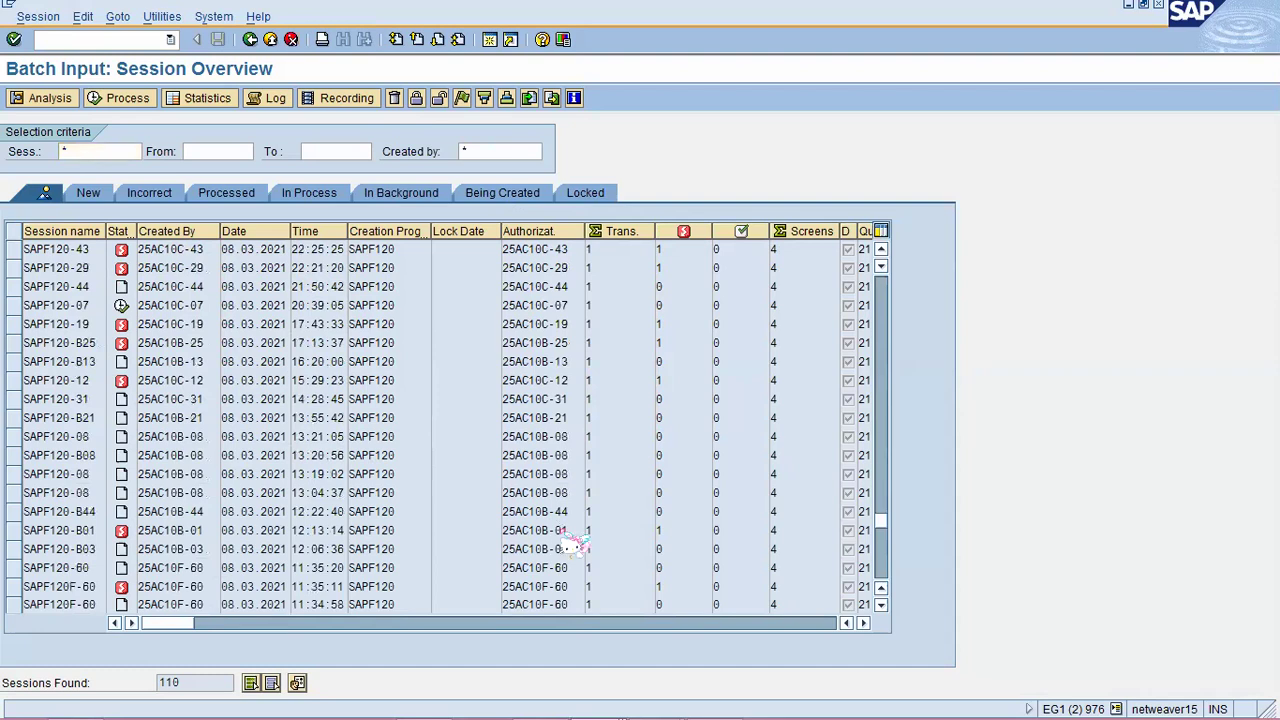
scroll(563, 531, "up", 5)
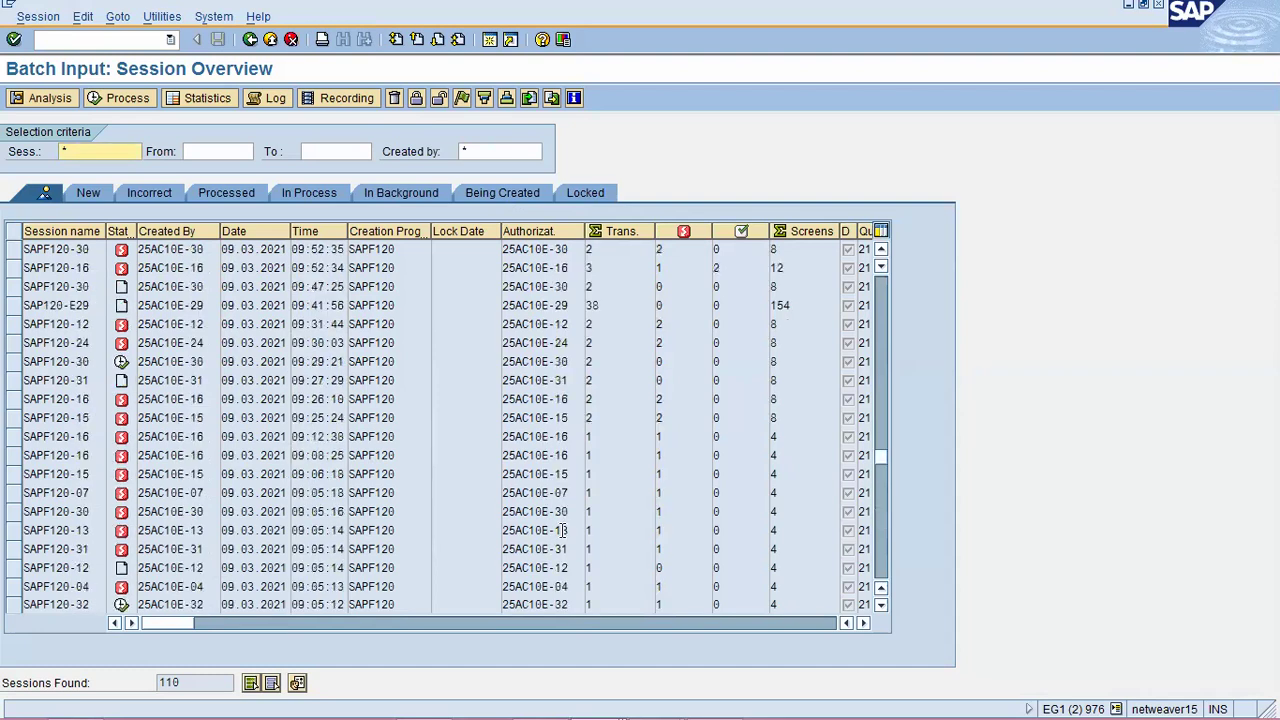
scroll(563, 531, "up", 2)
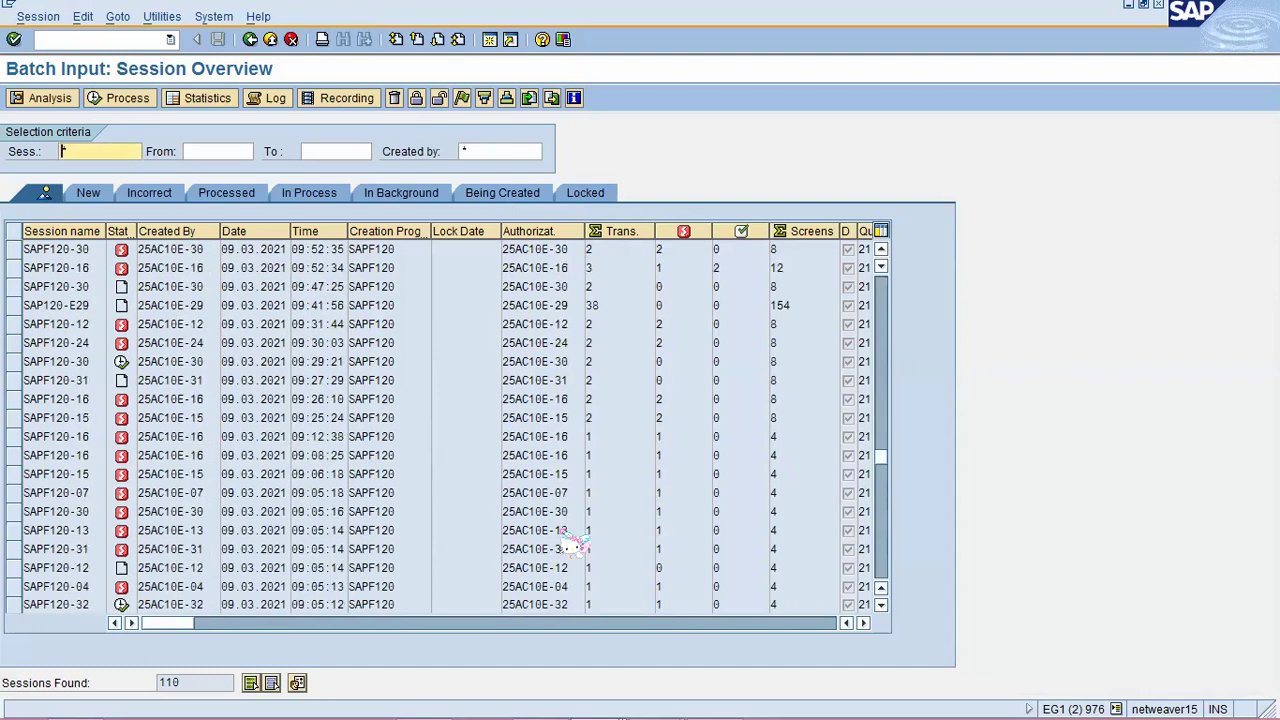
scroll(580, 540, "up", 5)
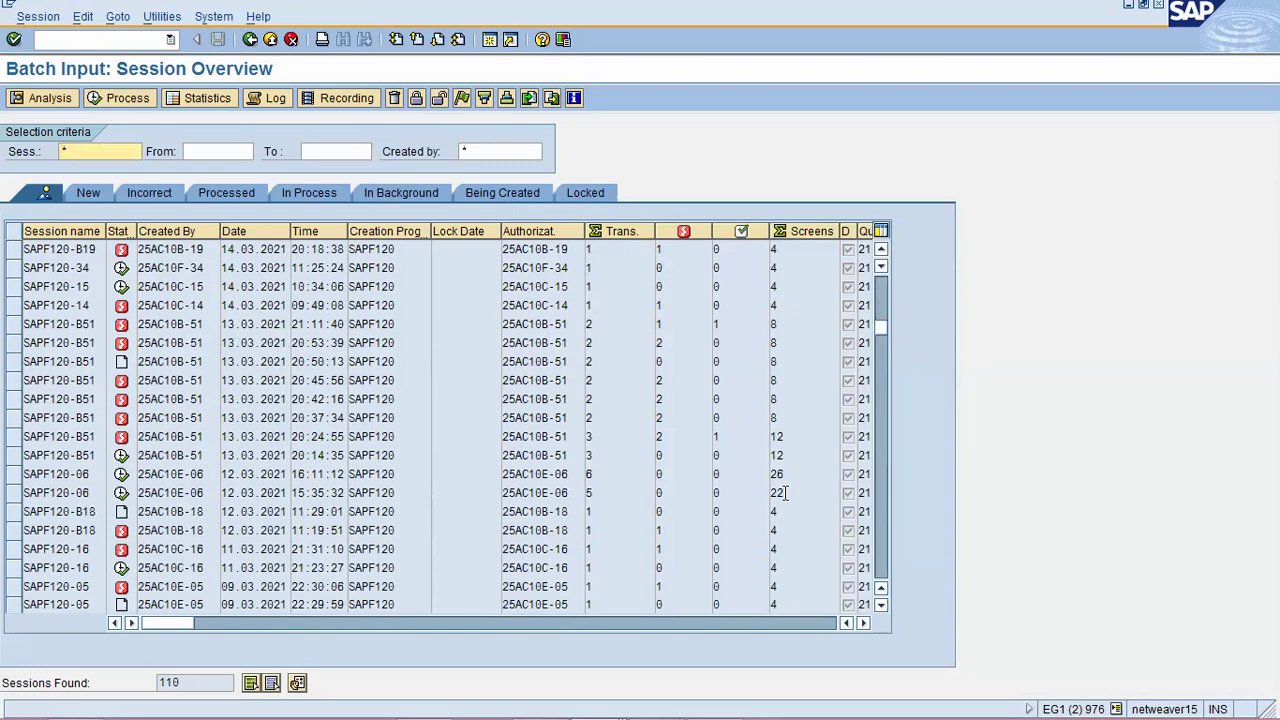
scroll(781, 514, "down", 10)
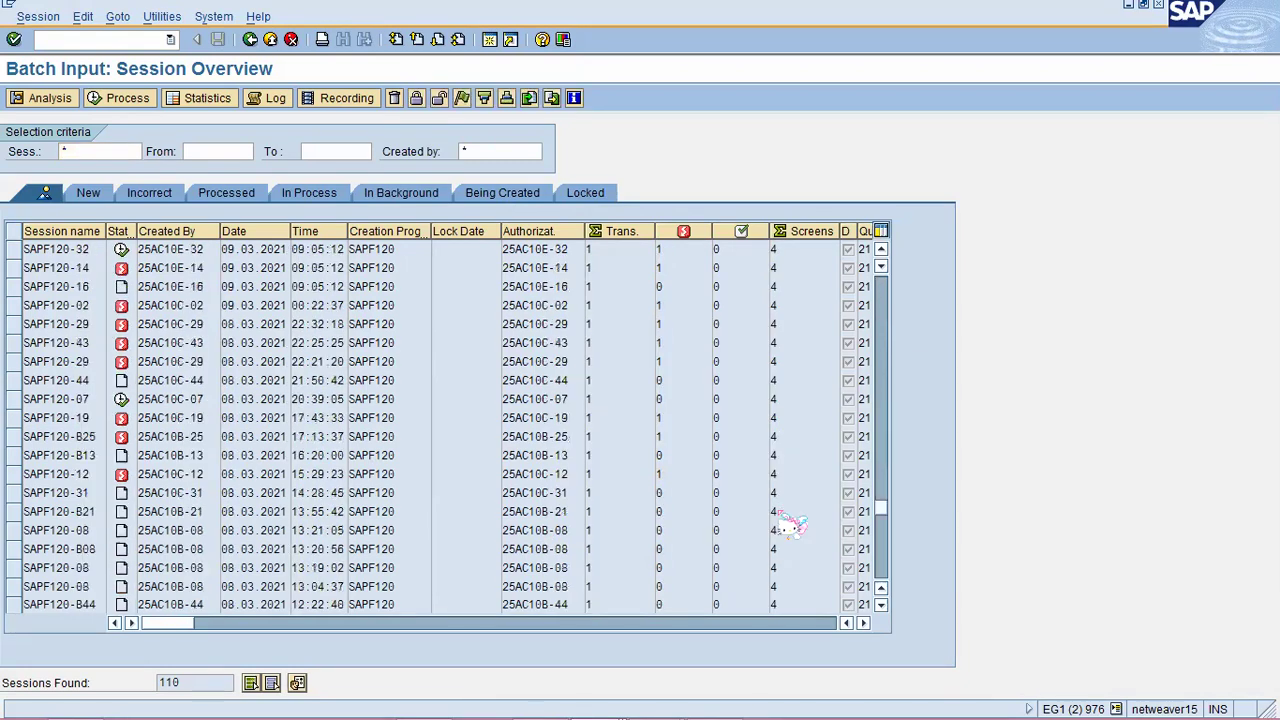
scroll(788, 504, "down", 4)
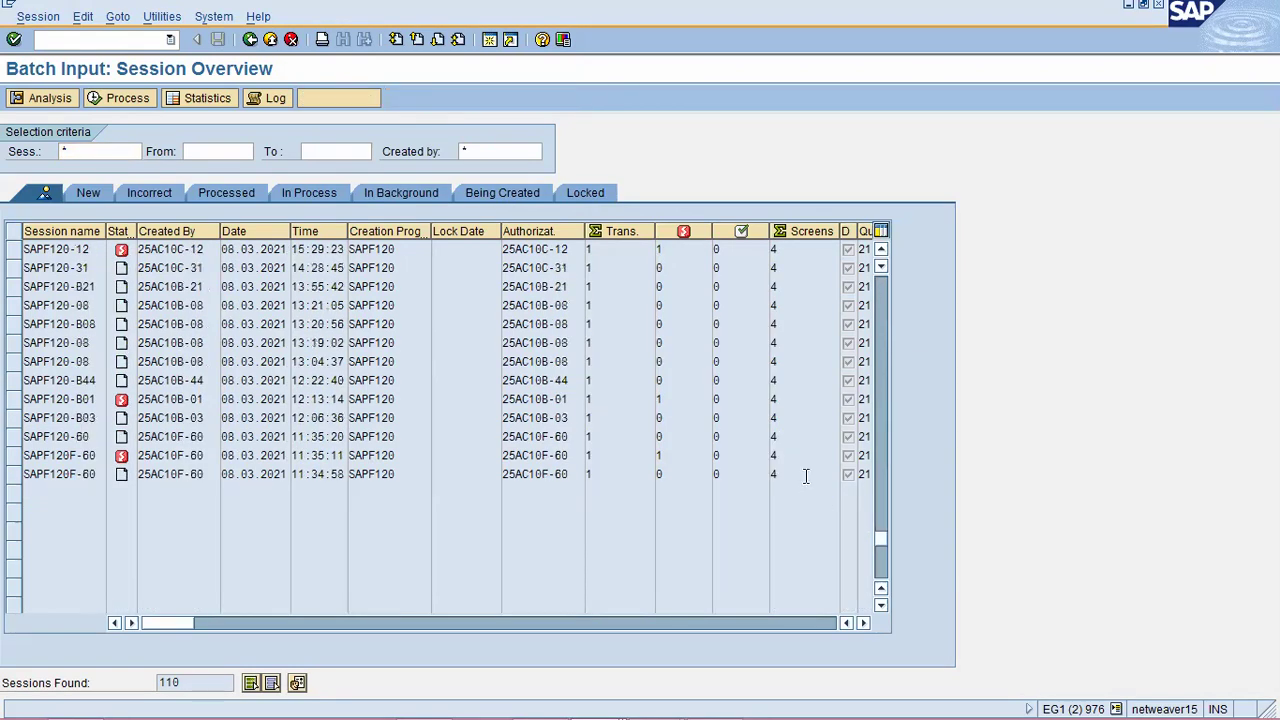
scroll(808, 480, "up", 7)
scroll(816, 491, "up", 15)
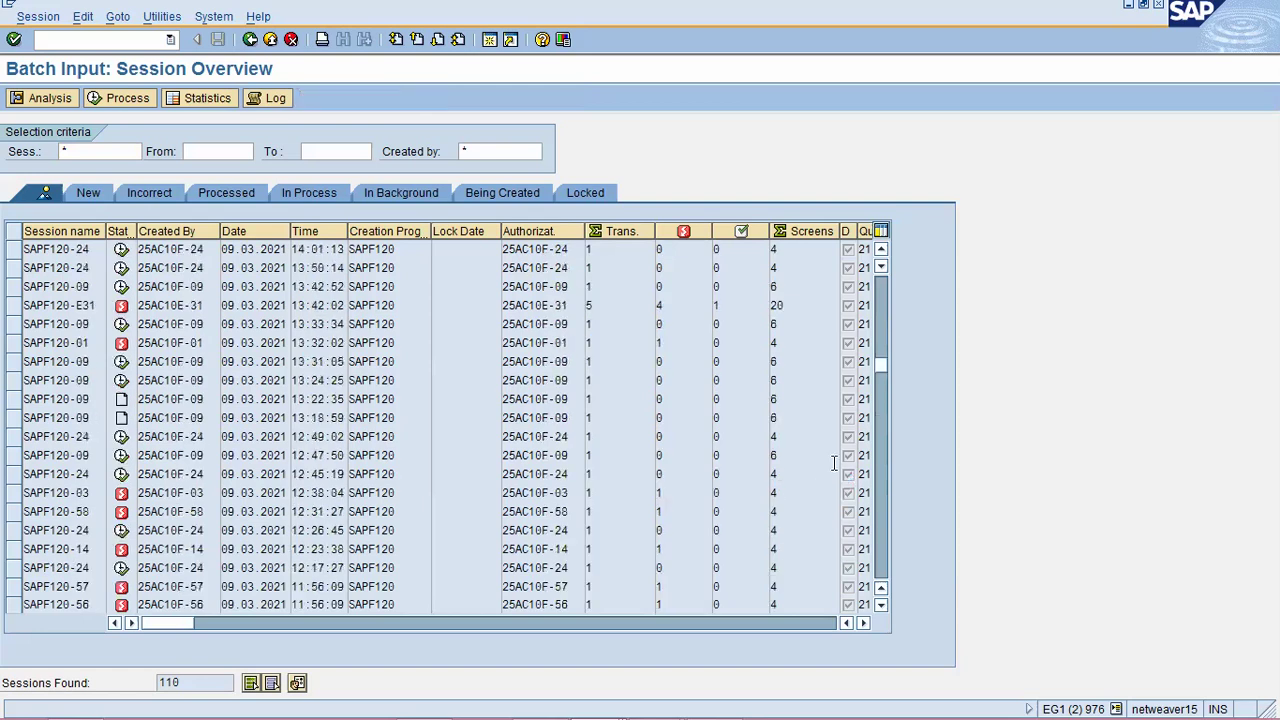
scroll(855, 466, "up", 10)
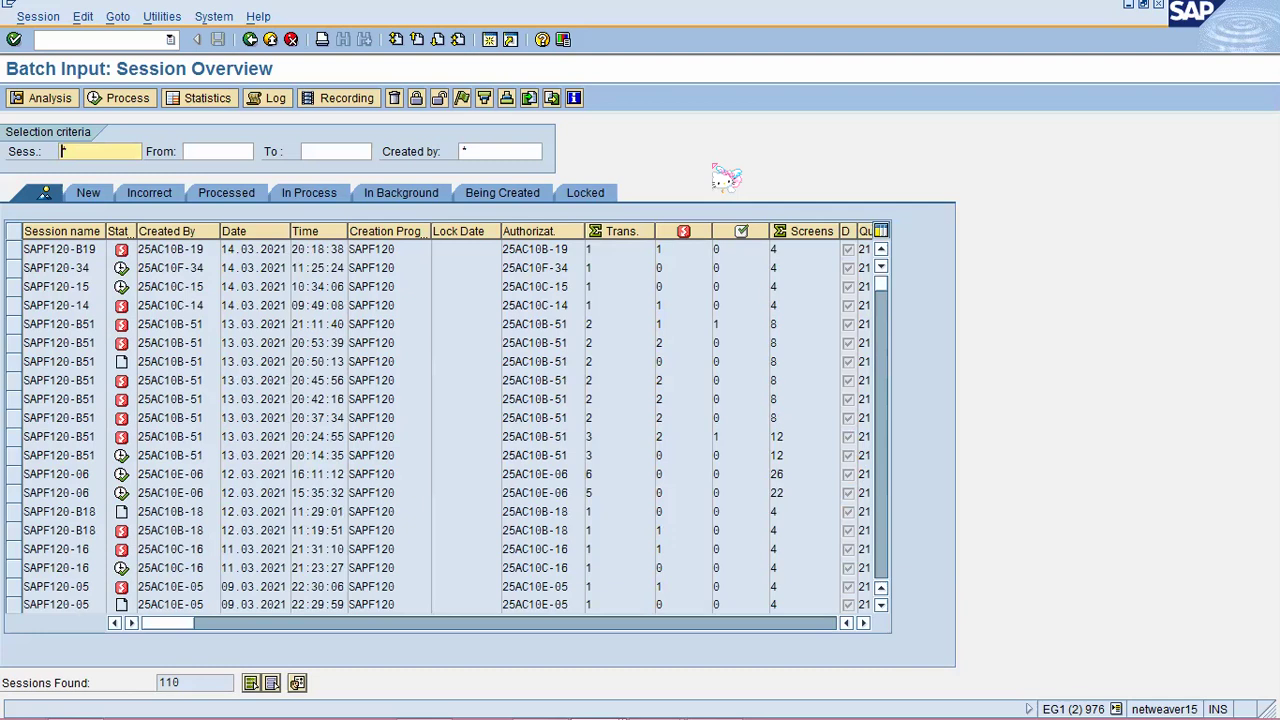
Leave the session overview and return to the SAP Easy Access menu with /n
left_click(127, 36)
type("/n")
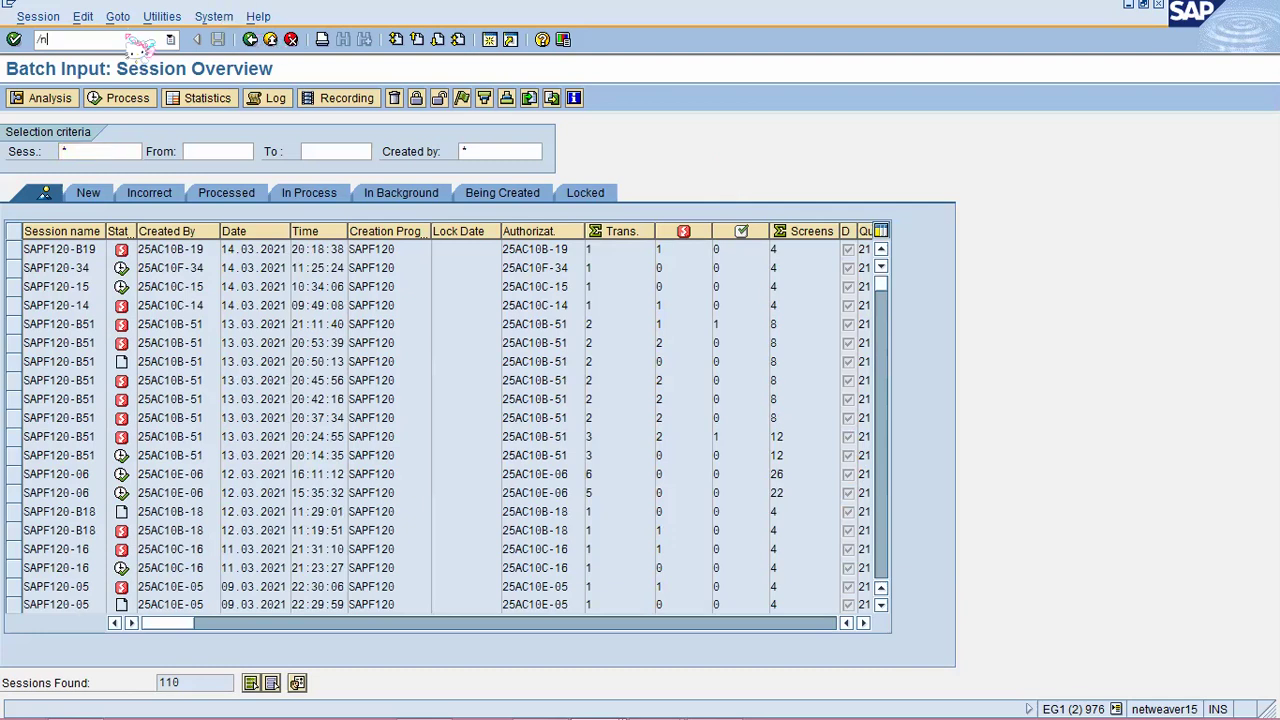
key("Return")
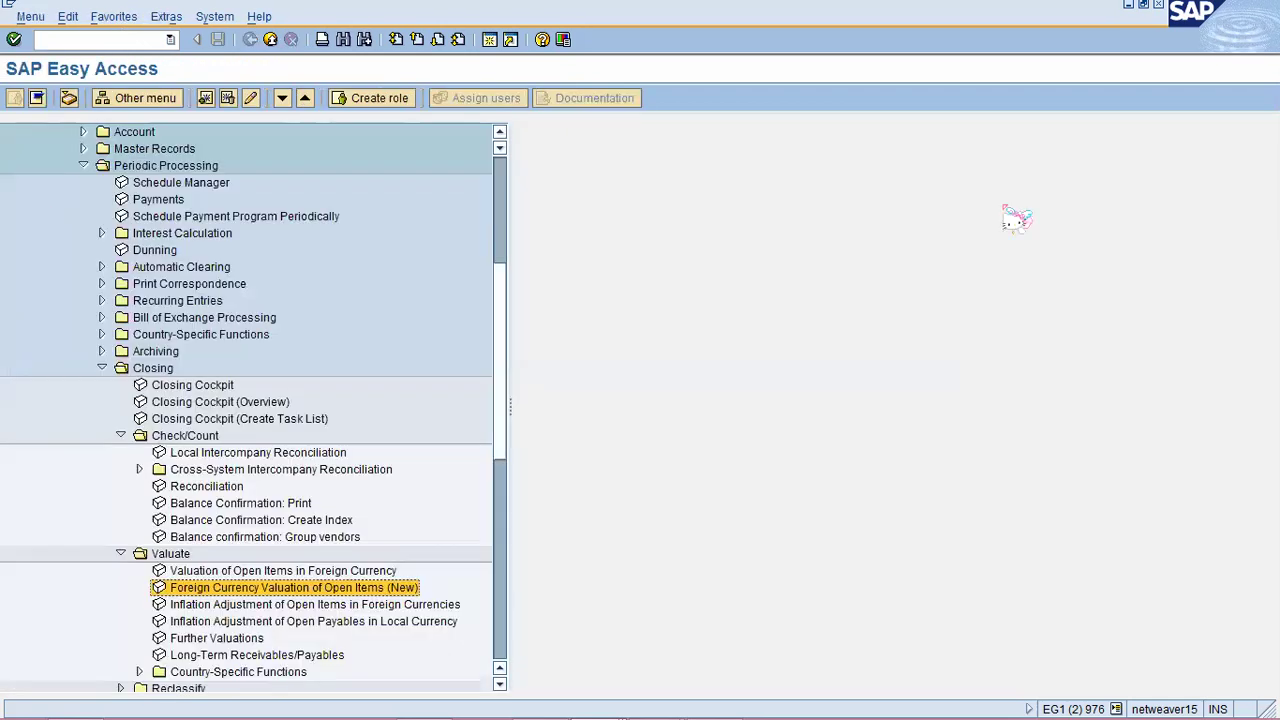